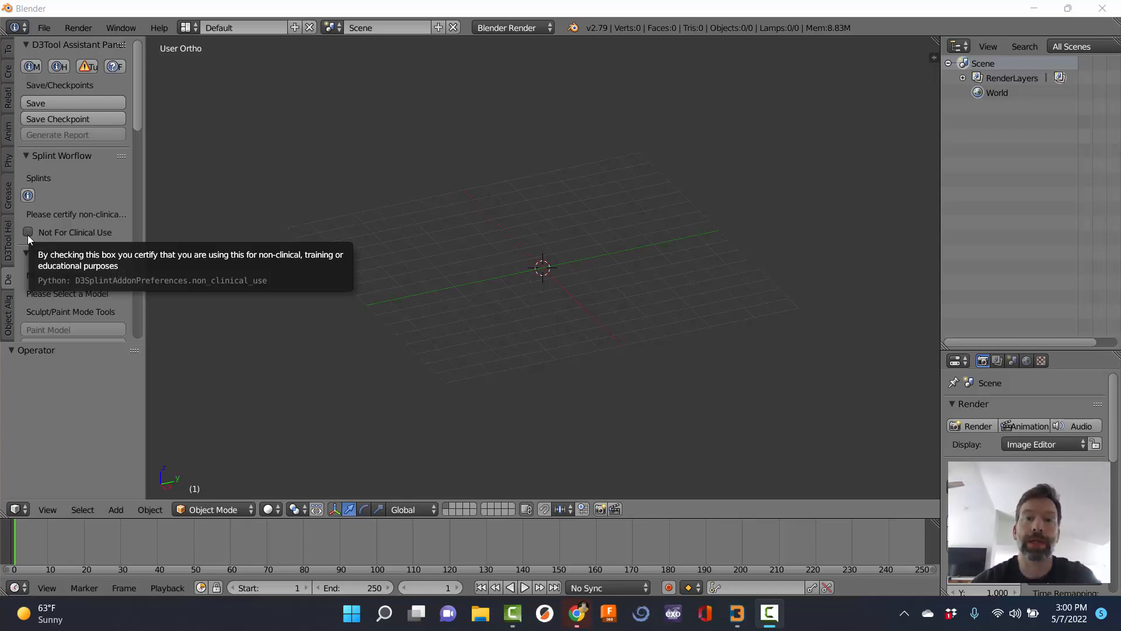
Certify the splint as Not For Clinical Use and expand the panel to reveal the splint settings.
left_click(28, 232)
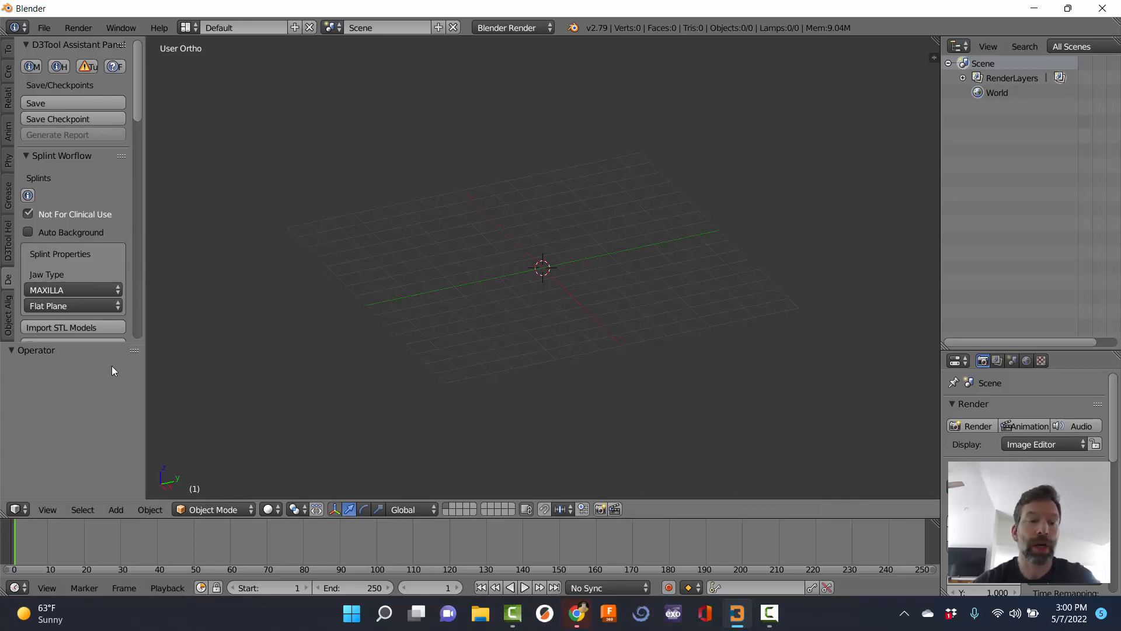
mouse_move(139, 349)
left_mouse_down()
mouse_move(137, 467)
mouse_move(137, 347)
left_mouse_up()
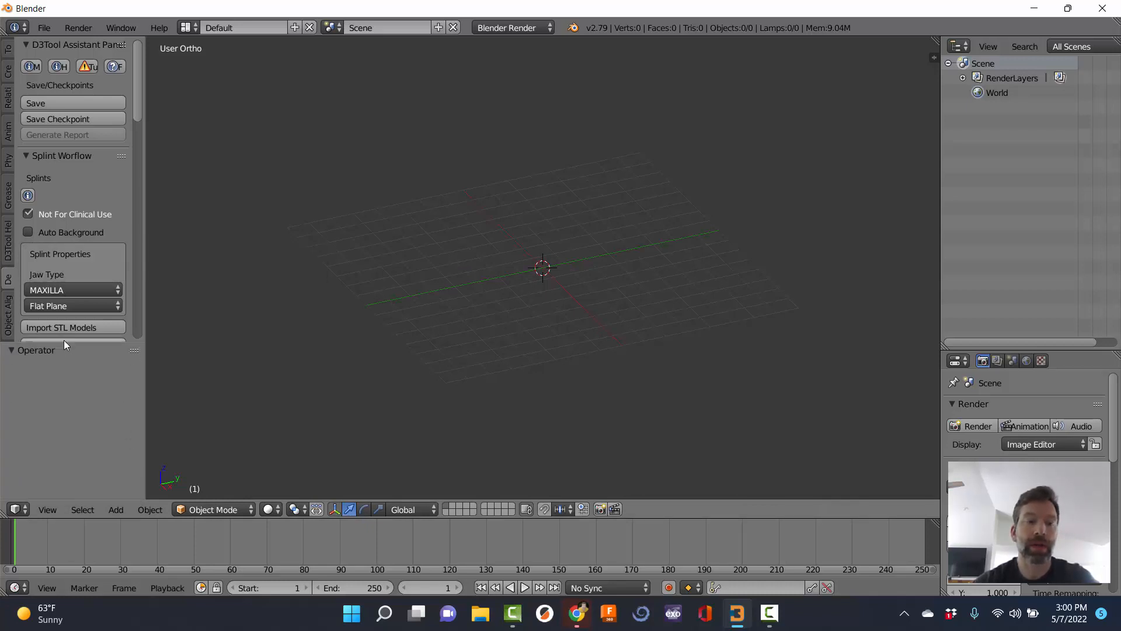
left_click_drag(64, 340, 65, 479)
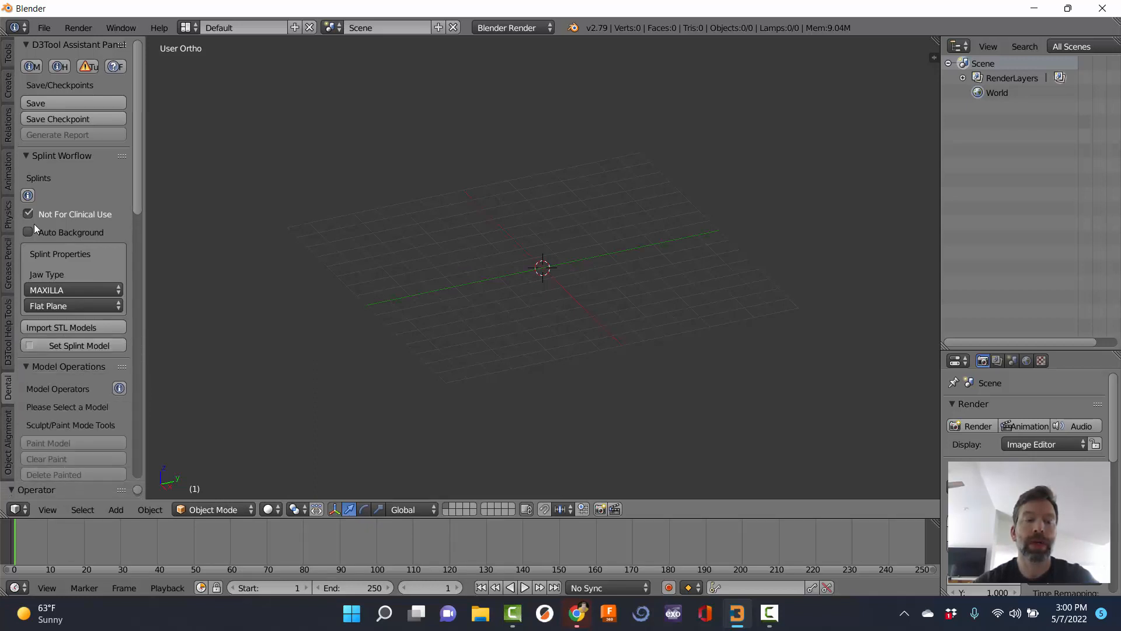
Set Jaw Type to MANDIBLE and keep Flat Plane as the occlusal plane type.
left_click(58, 287)
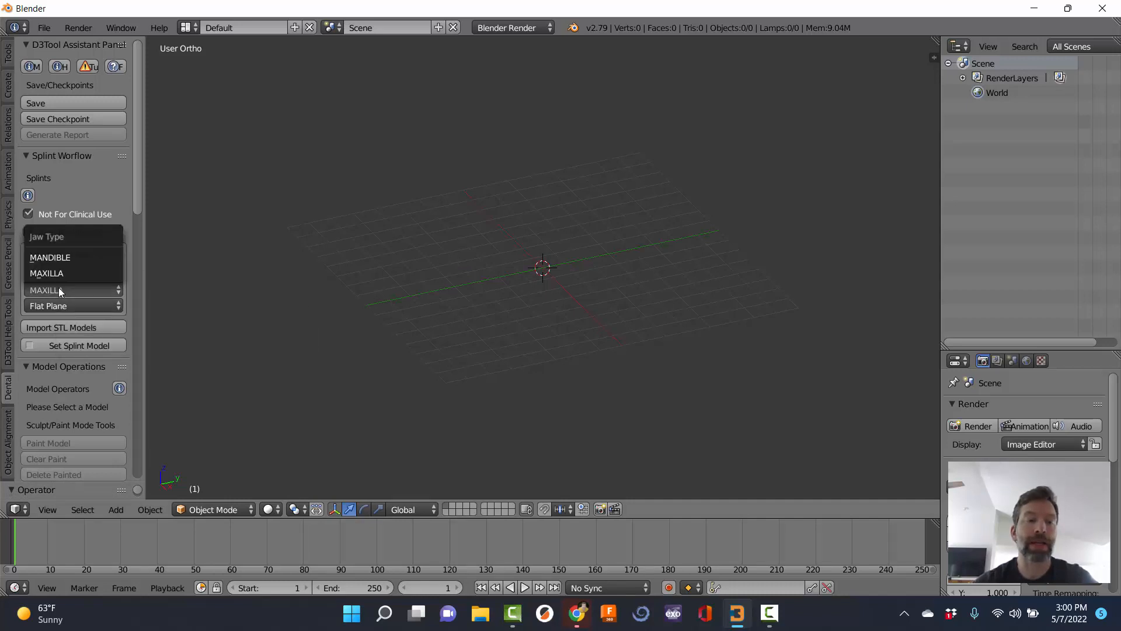
left_click(69, 254)
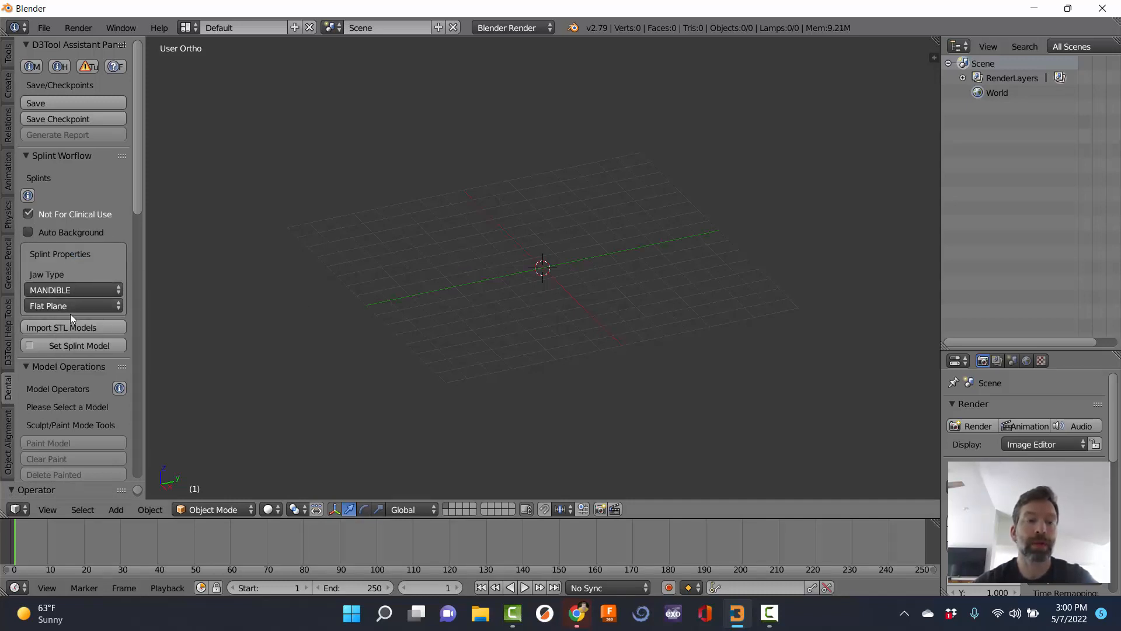
left_click(70, 307)
left_click(73, 304)
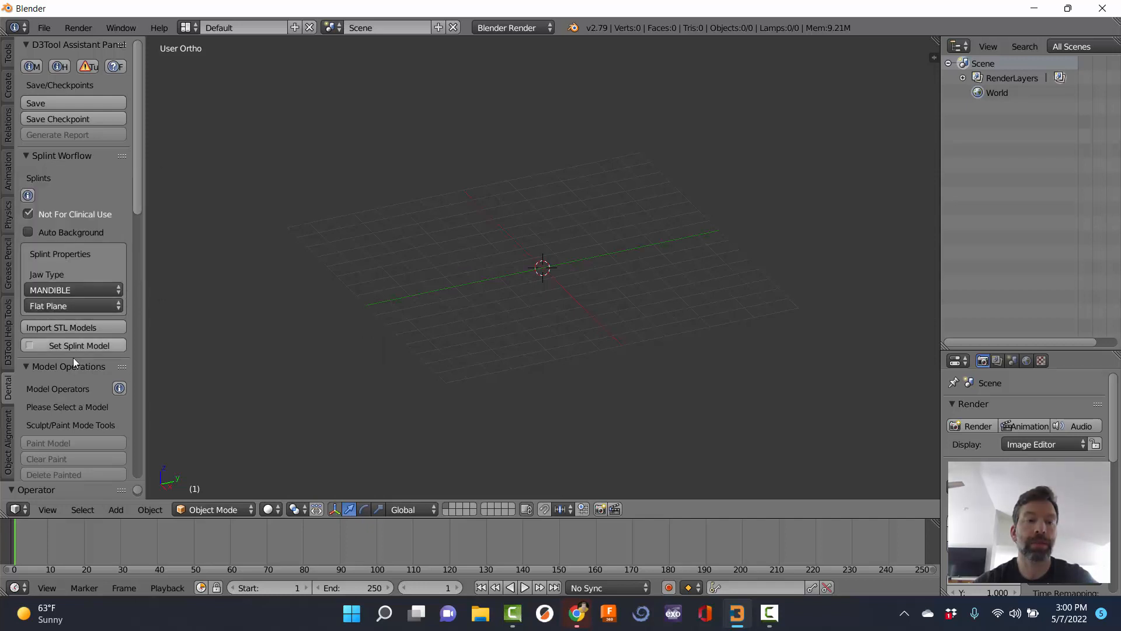
Start Import STL Models and jump to the Digital Impressions bookmark, discarding a temporary Documents bookmark.
left_click(60, 328)
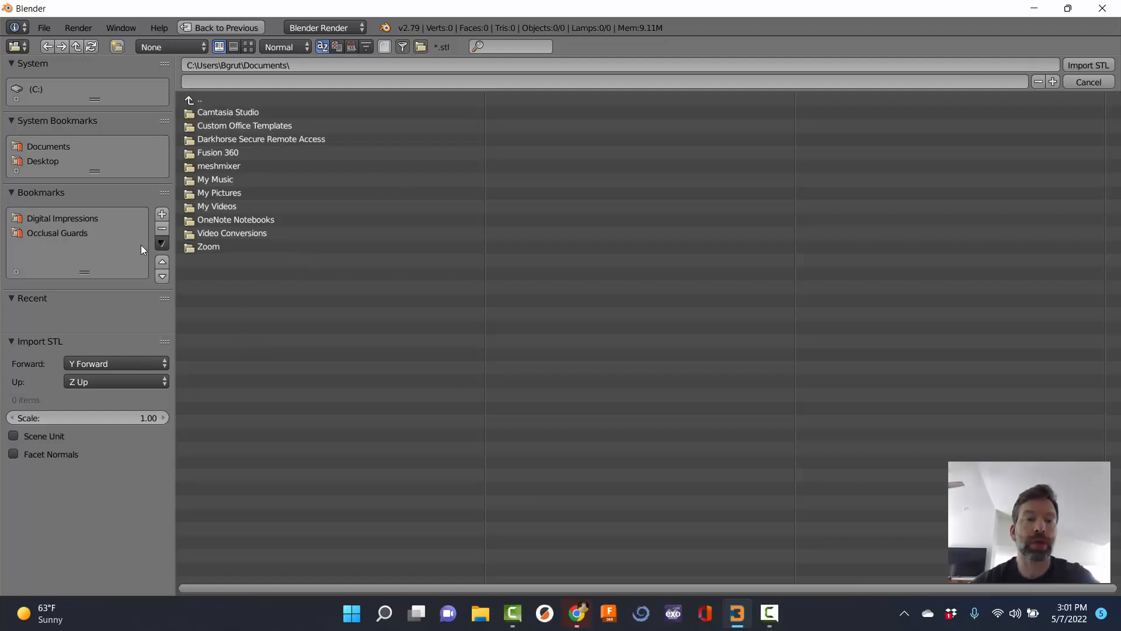
left_click(162, 214)
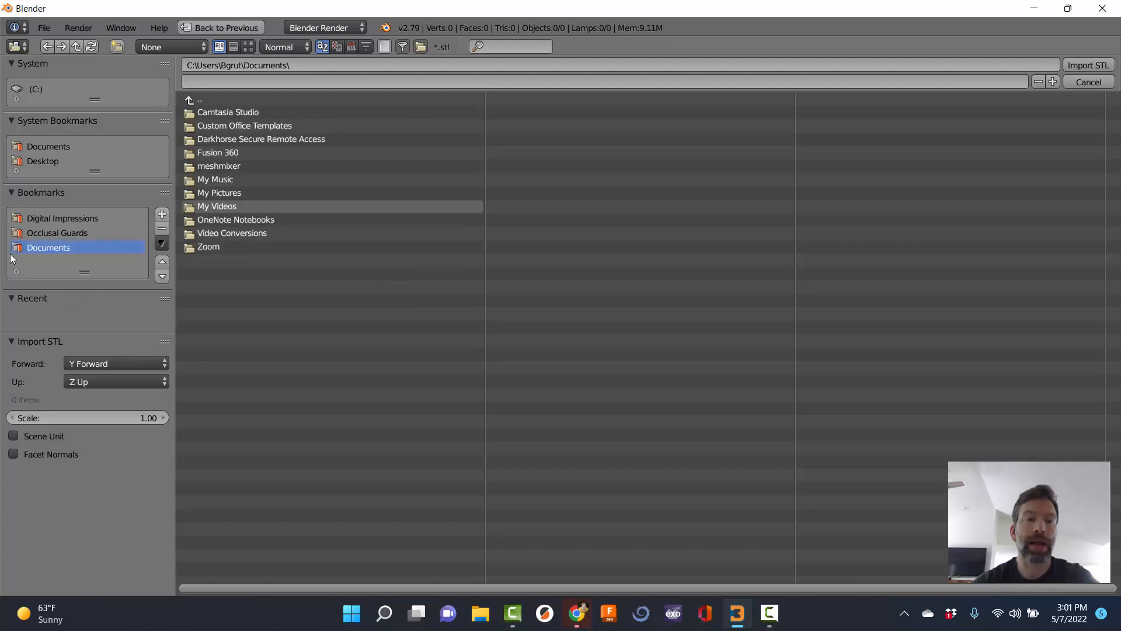
left_click(163, 229)
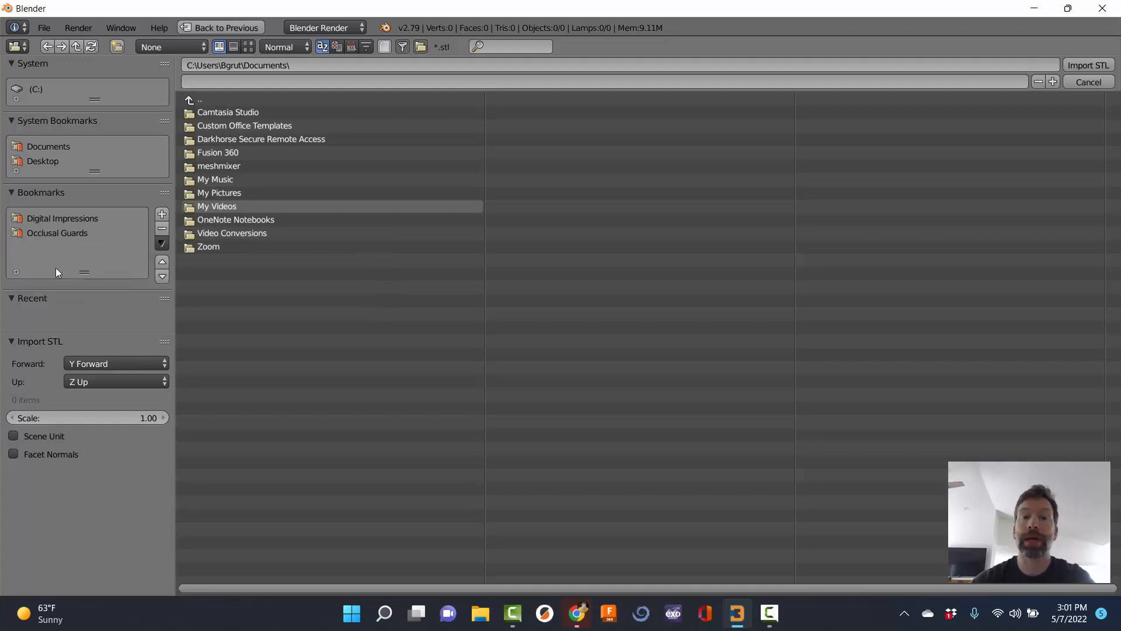
left_click(43, 218)
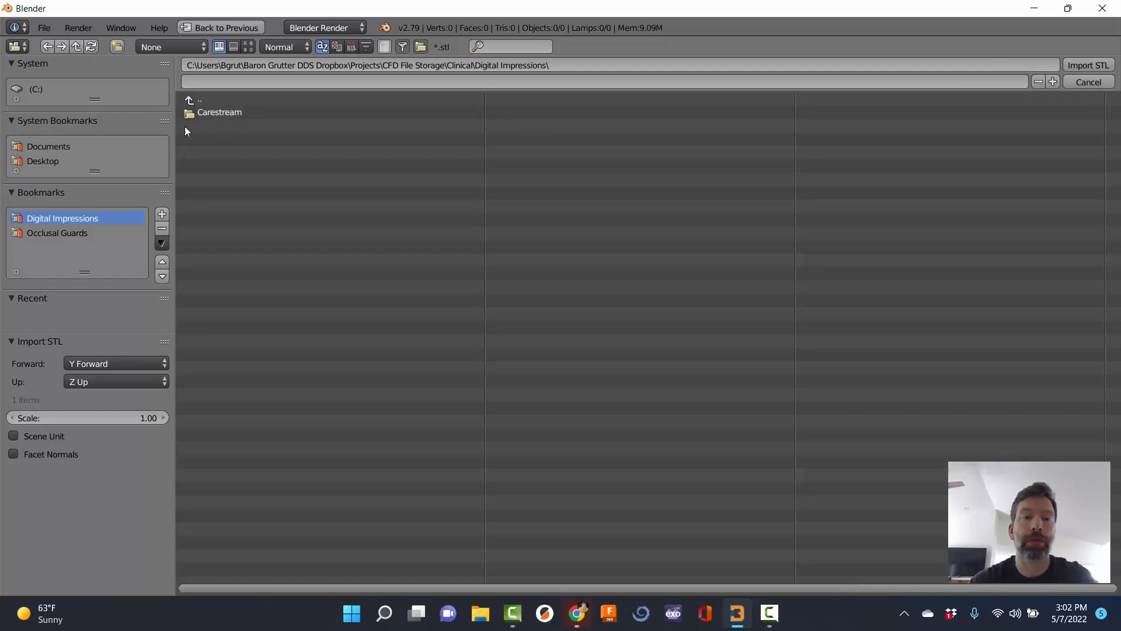
In Carestream's patient folder, select Mandibular_Normal Bite.stl and Maxillary.stl and import both.
left_click(212, 113)
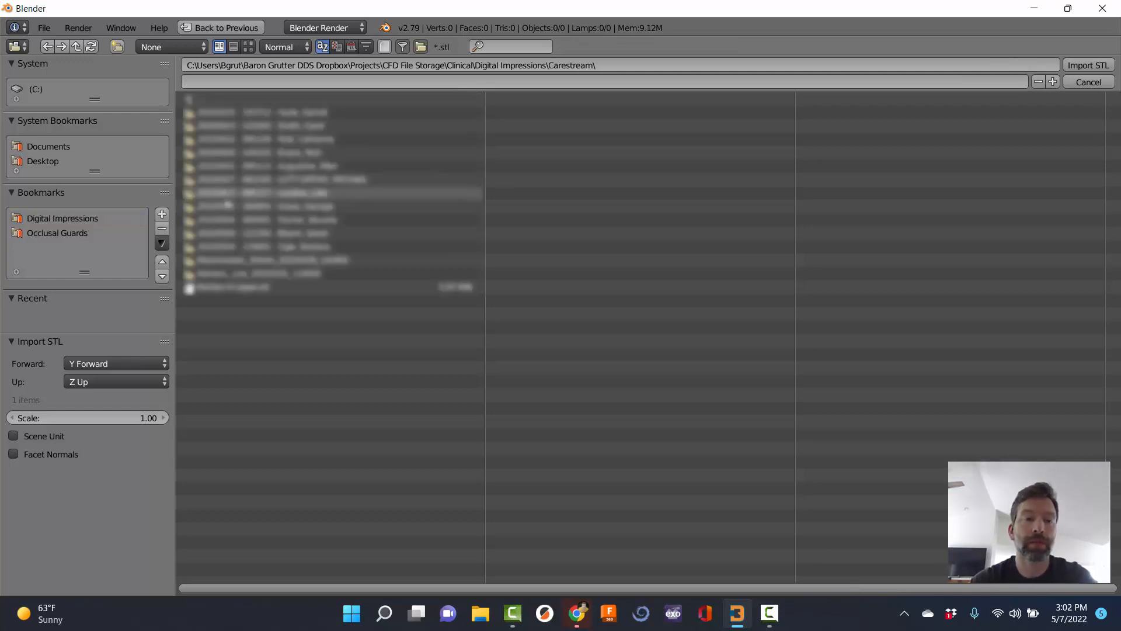
left_click(252, 236)
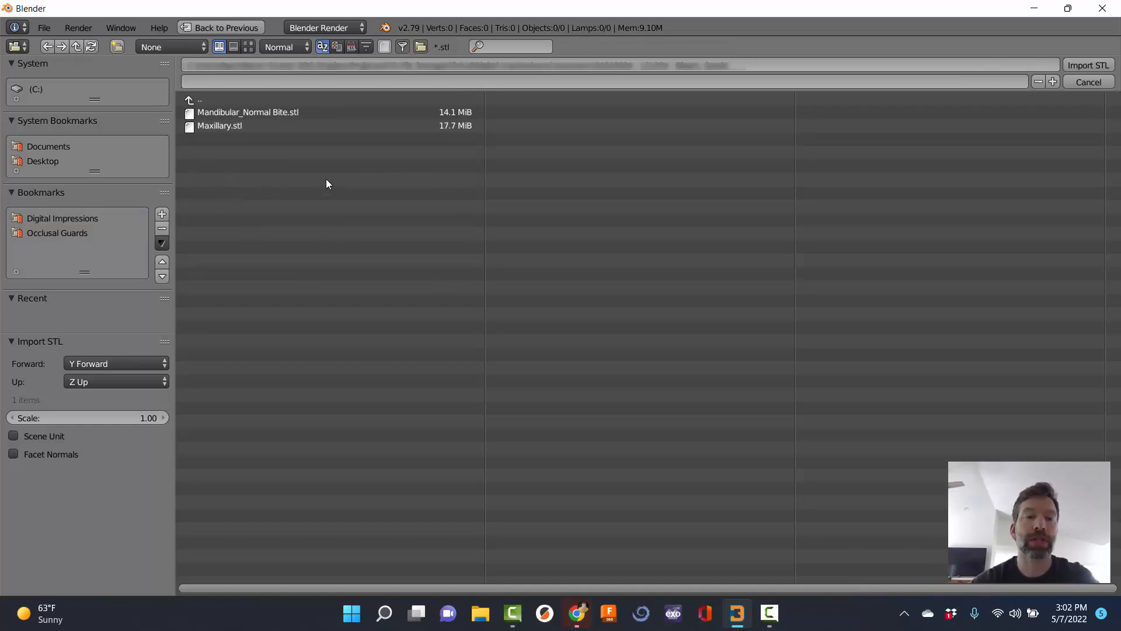
left_click(212, 111)
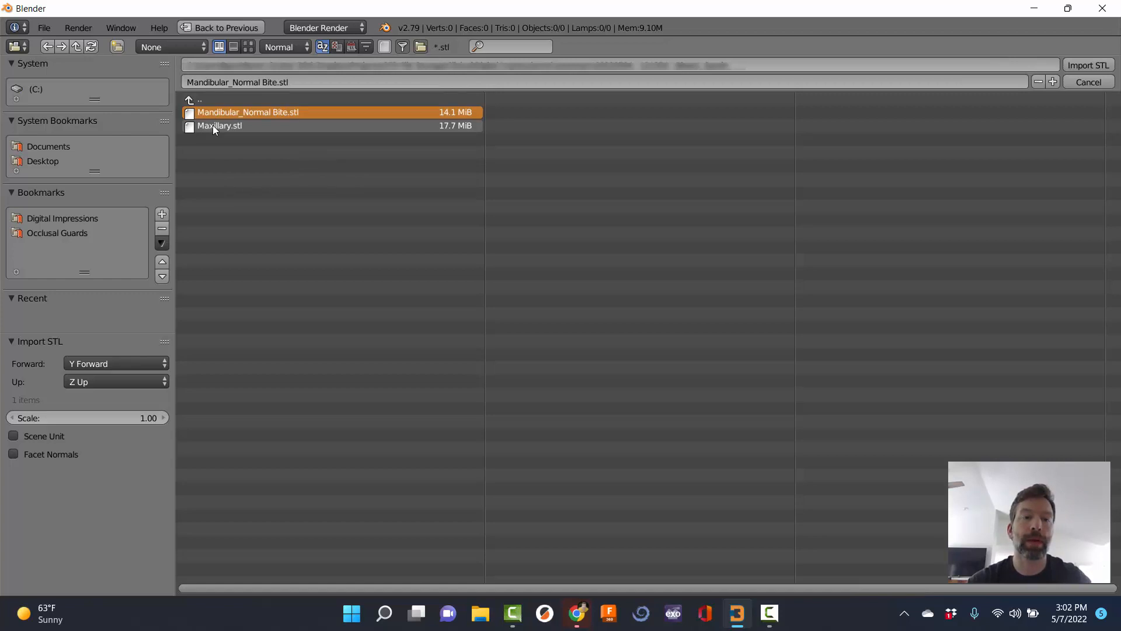
left_click(213, 125, "ctrl")
left_click(255, 203)
left_click(229, 126, "shift")
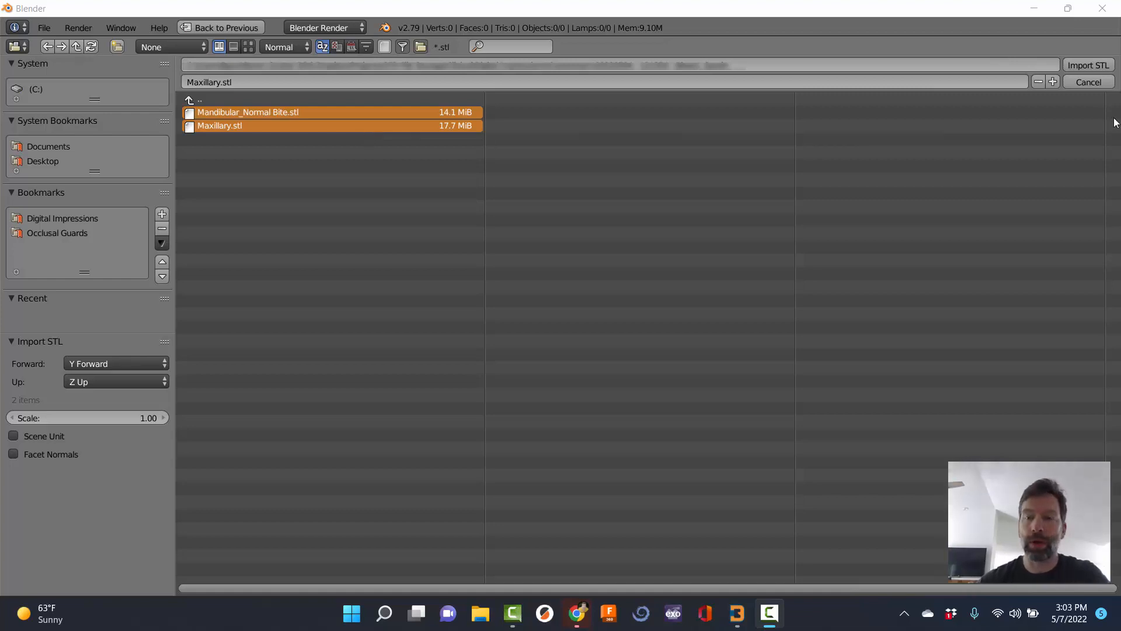
left_click(1086, 64)
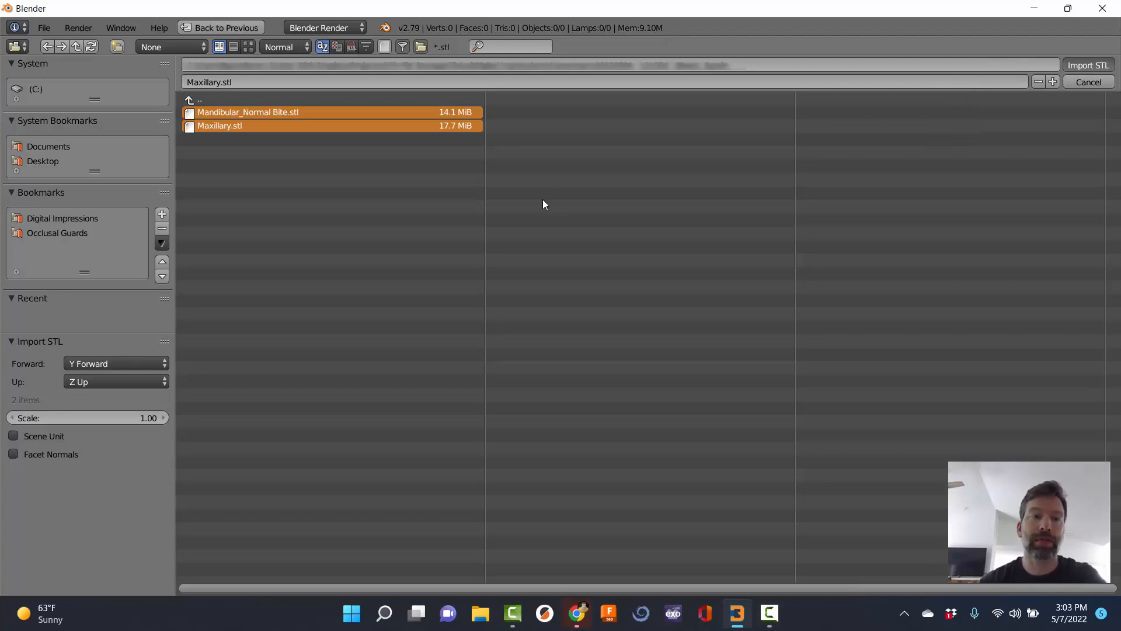
Zoom and orbit around both jaw scans, placing the 3D cursor on the teeth.
scroll(469, 300, "down", 10)
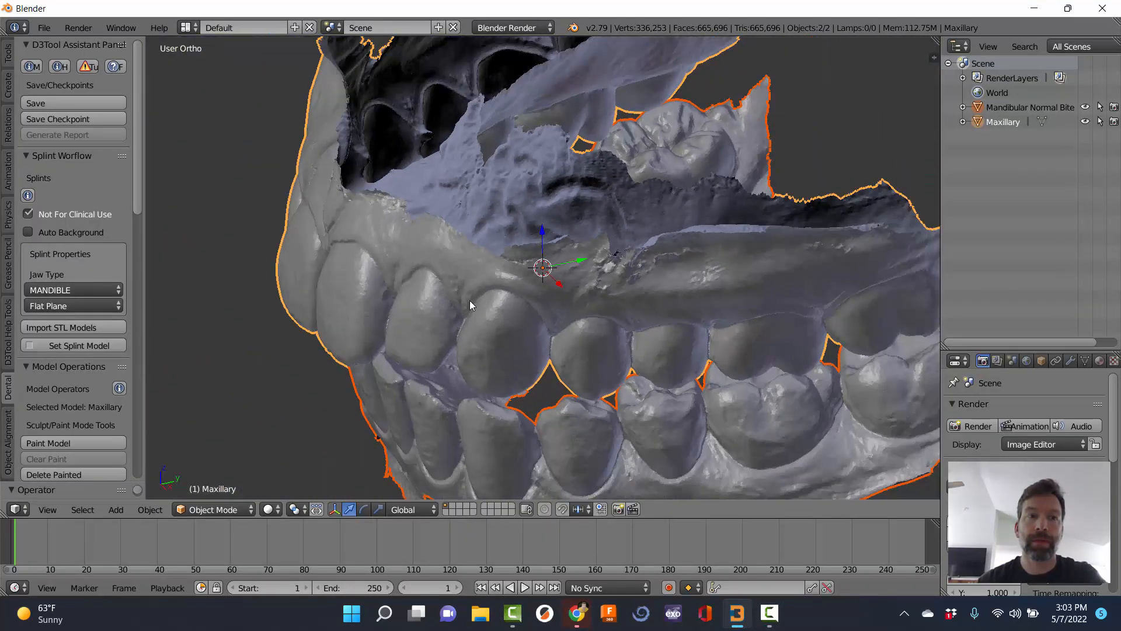
mouse_move(391, 342)
middle_mouse_down()
mouse_move(519, 323)
mouse_move(386, 359)
mouse_move(444, 366)
mouse_move(401, 365)
mouse_move(396, 342)
middle_mouse_up()
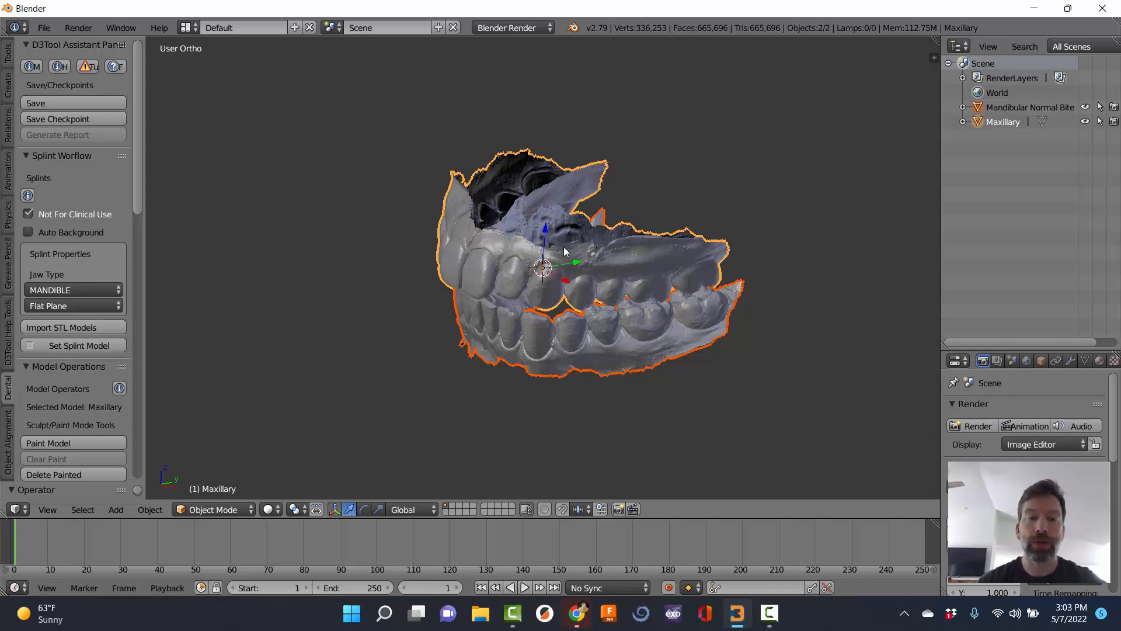
left_click(469, 268)
left_click(450, 232)
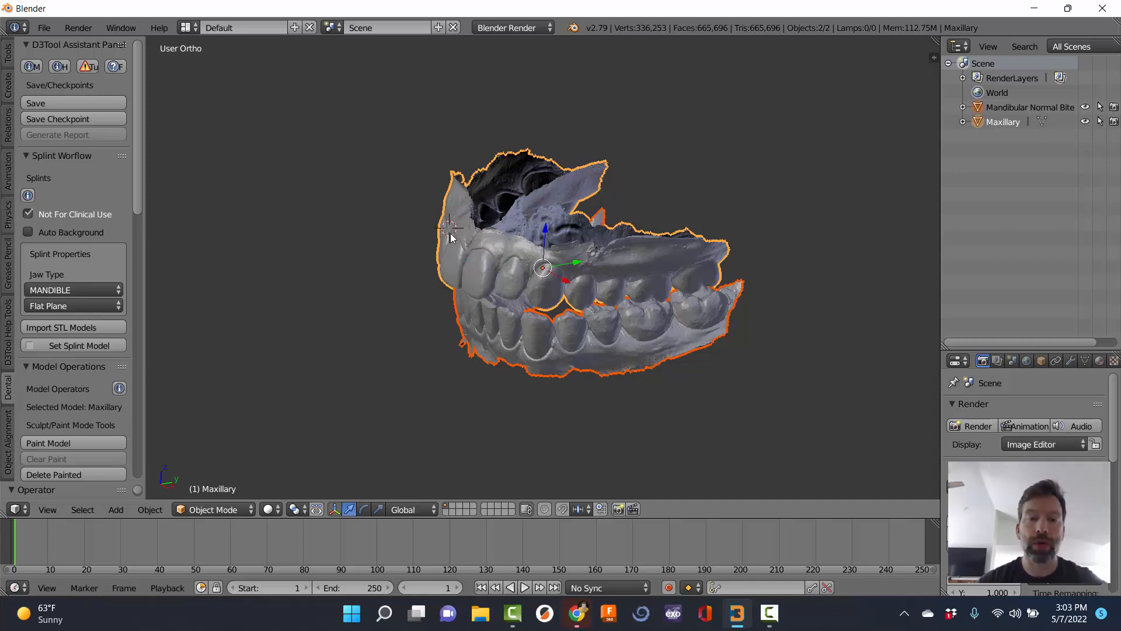
left_click(558, 353)
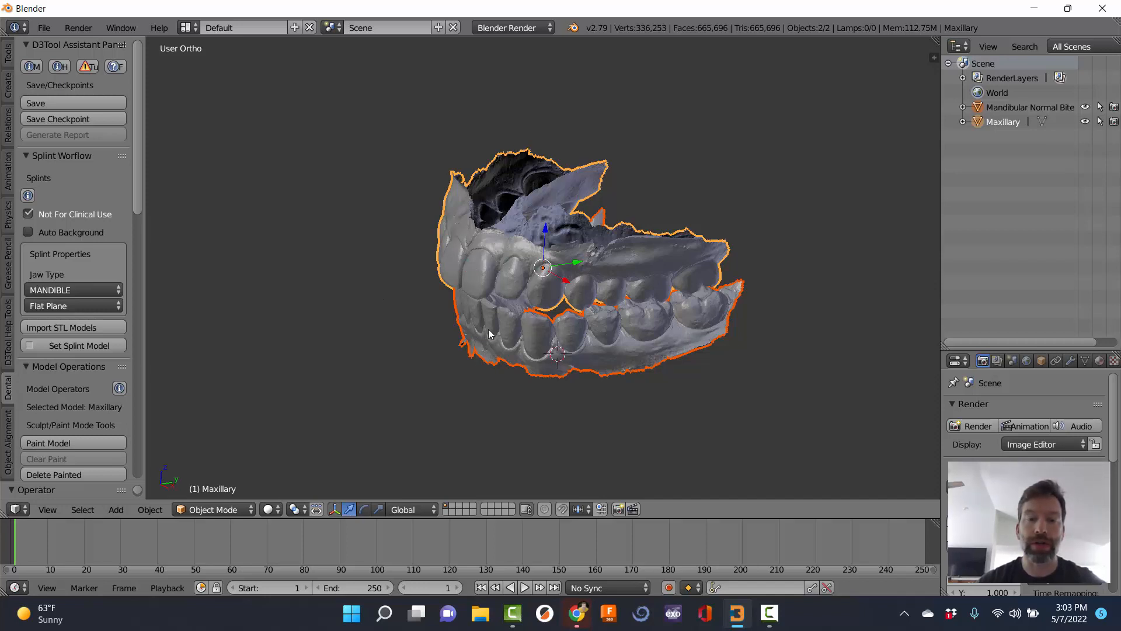
left_click(652, 273)
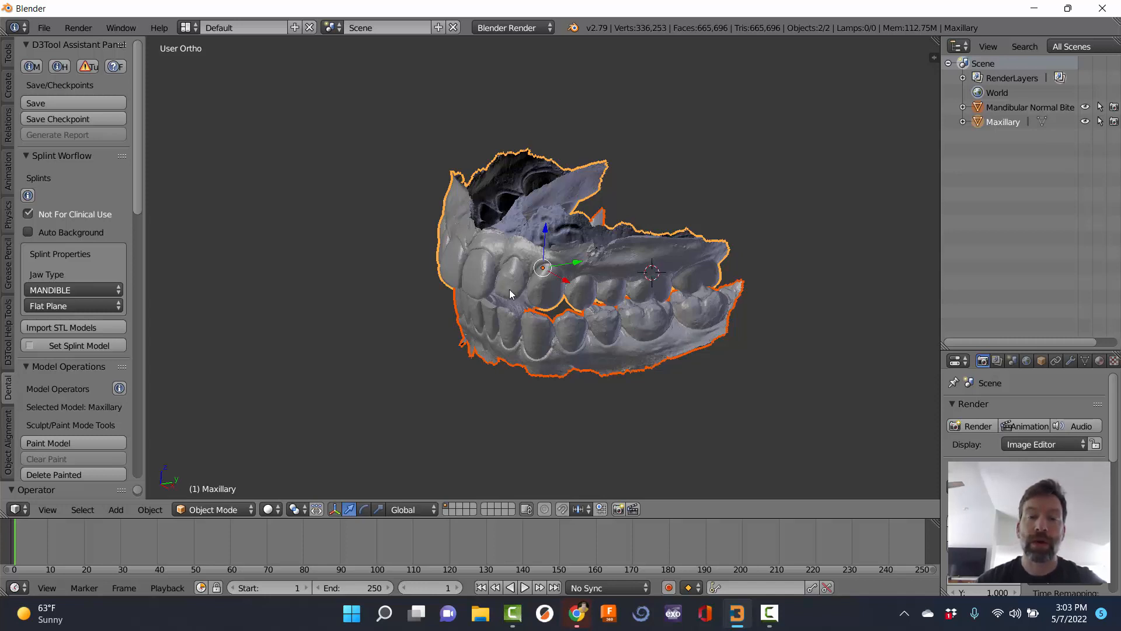
Select the upper, then lower jaw, and orbit to a straight-on front view of the bite.
right_click(506, 359)
right_click(463, 283)
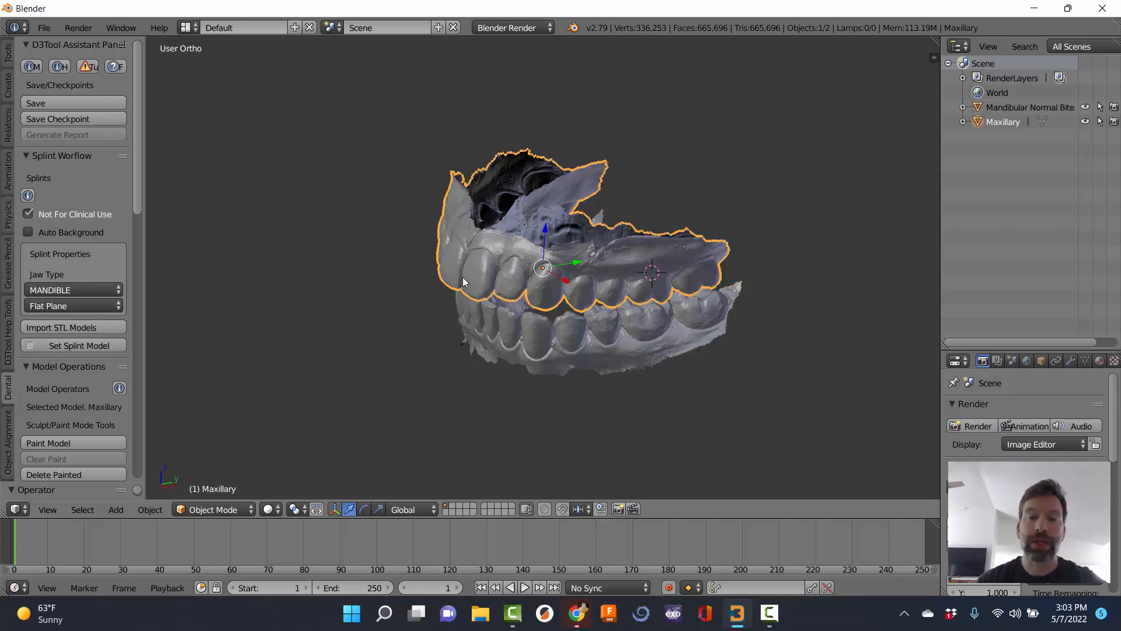
right_click(470, 361)
right_click(467, 296)
right_click(457, 361)
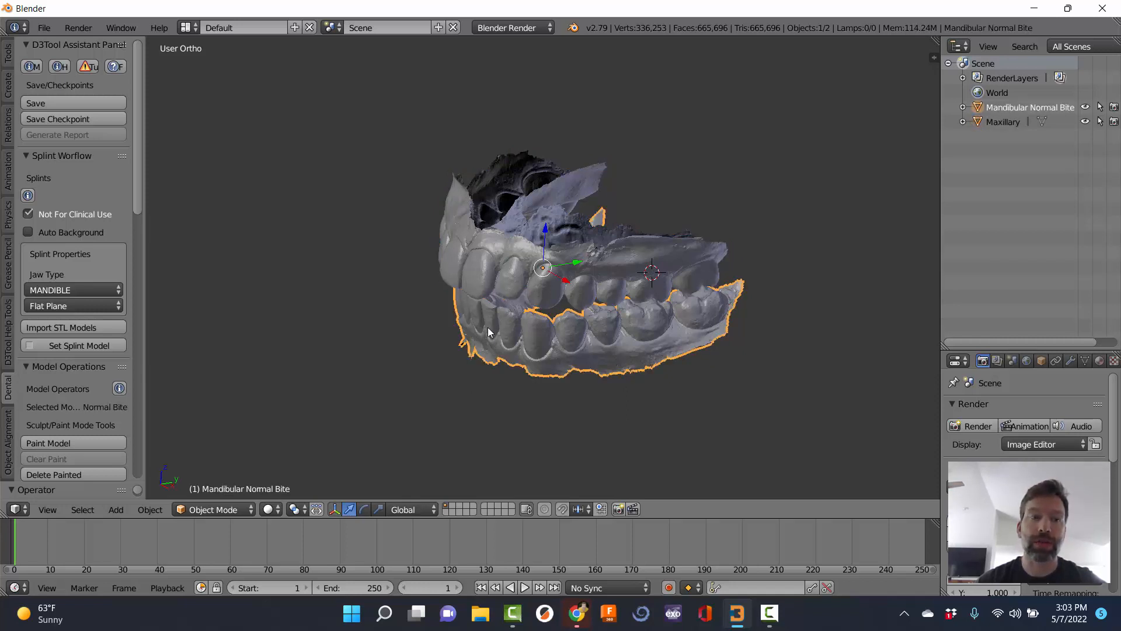
left_click(507, 261)
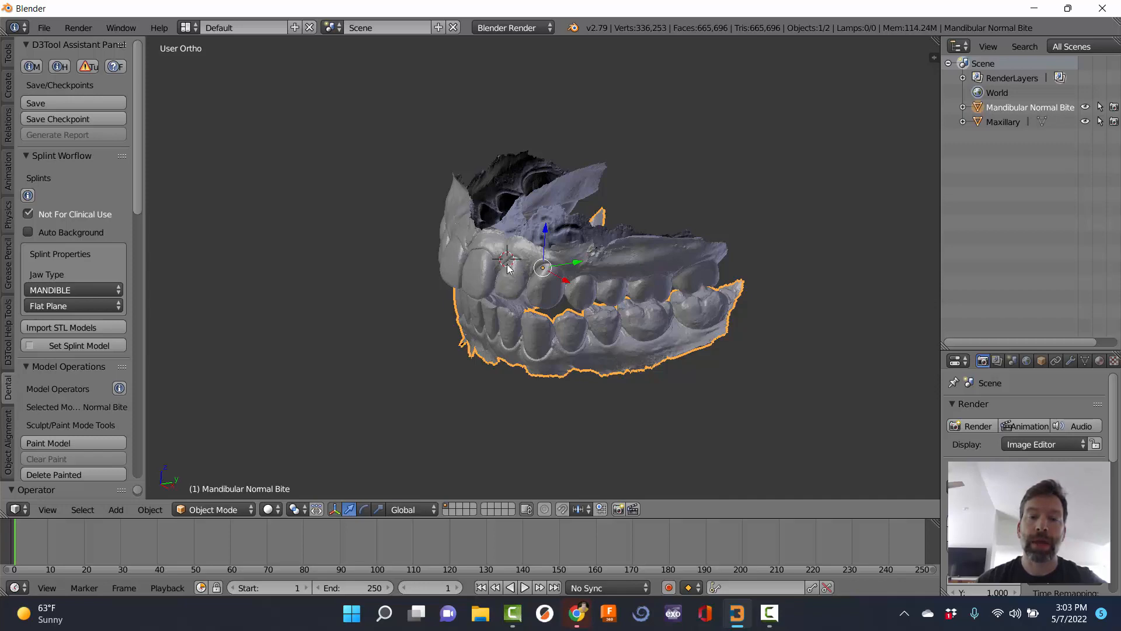
middle_click_drag(516, 301, 651, 247)
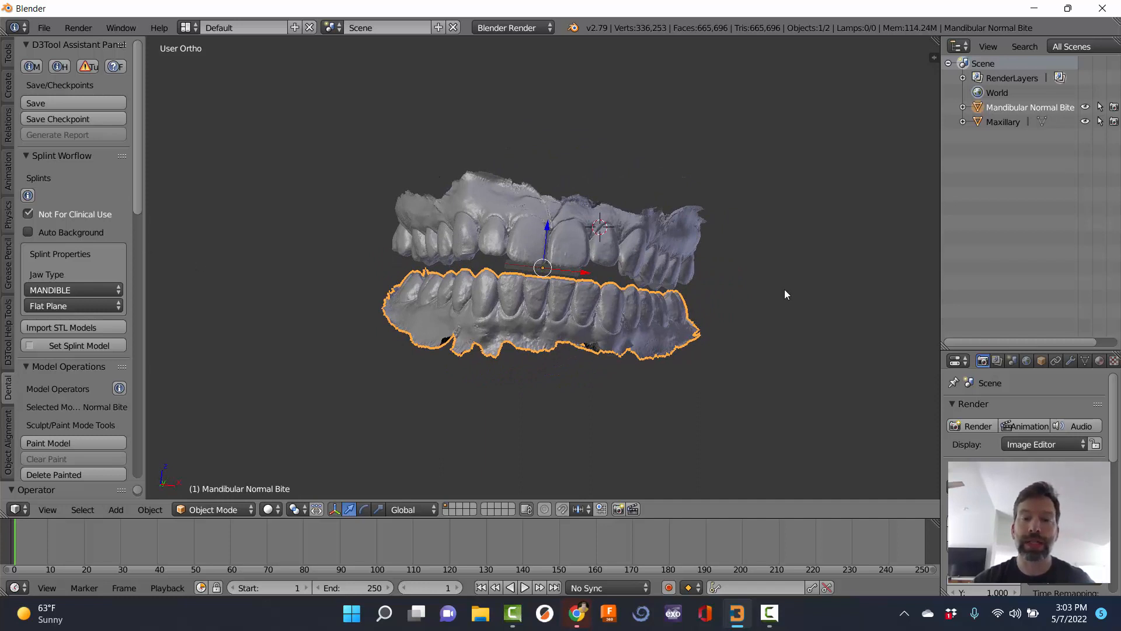
middle_click_drag(455, 275, 520, 247)
Deselect all, select the lower jaw alone, and view the bite from the left side.
key("a")
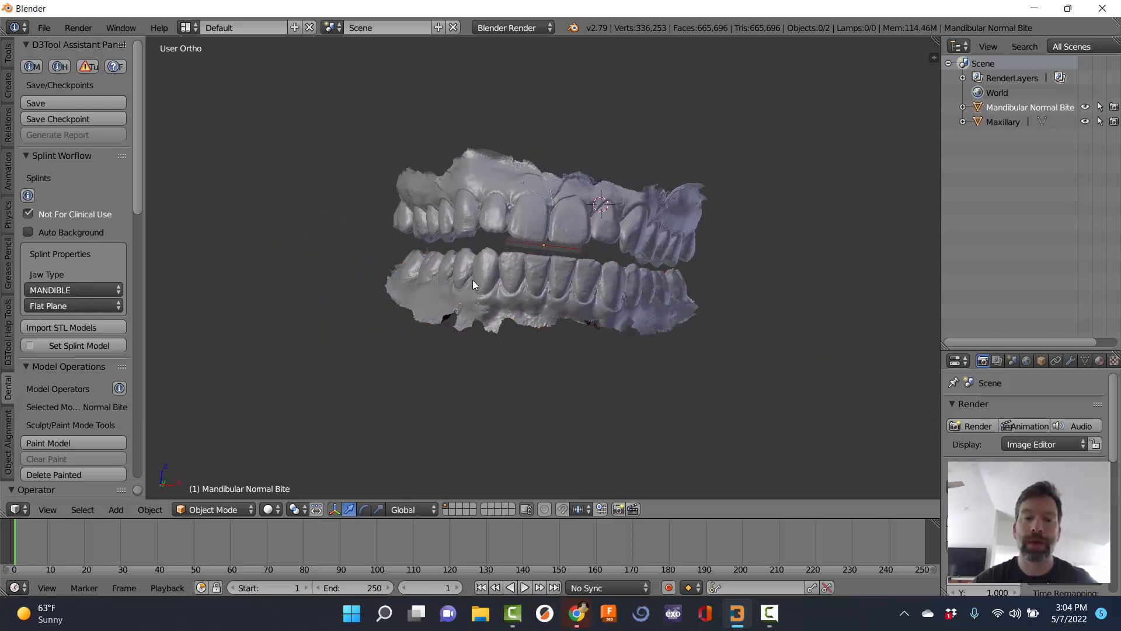
right_click(503, 285)
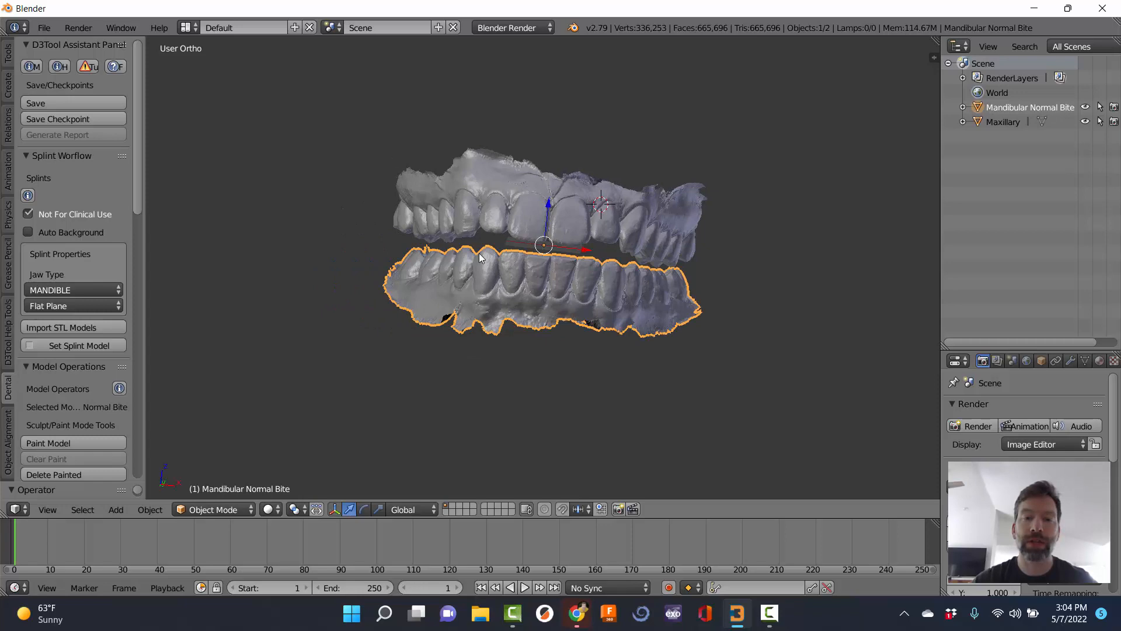
scroll(478, 253, "up", 1)
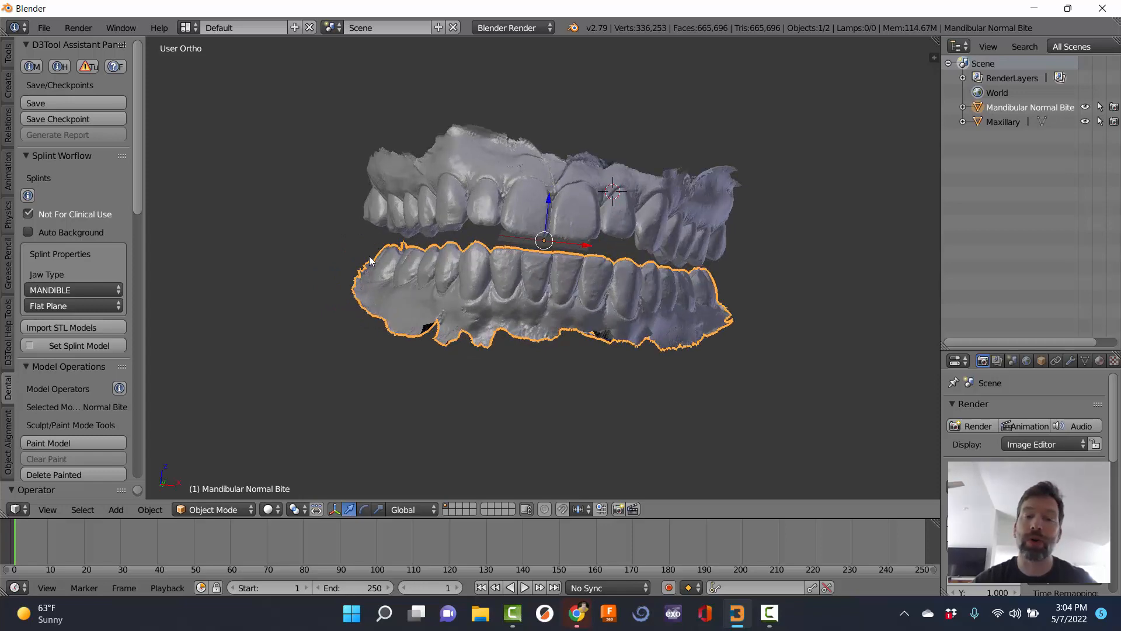
middle_click_drag(454, 282, 427, 284)
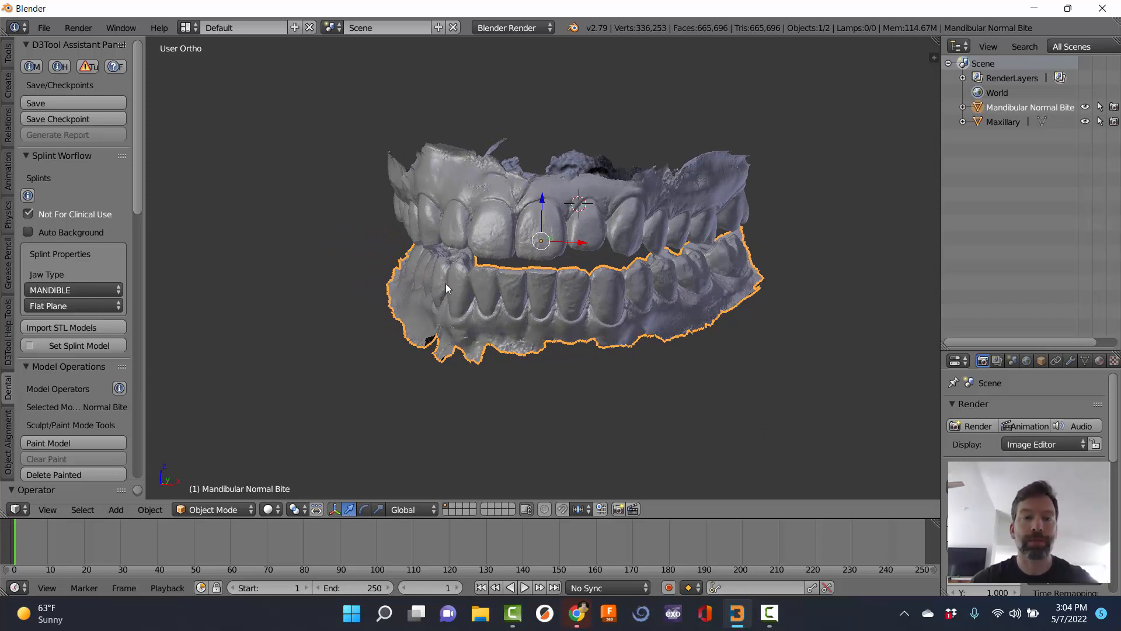
Set the lower jaw (Mandibular Normal Bite) as the splint model.
left_click(38, 345)
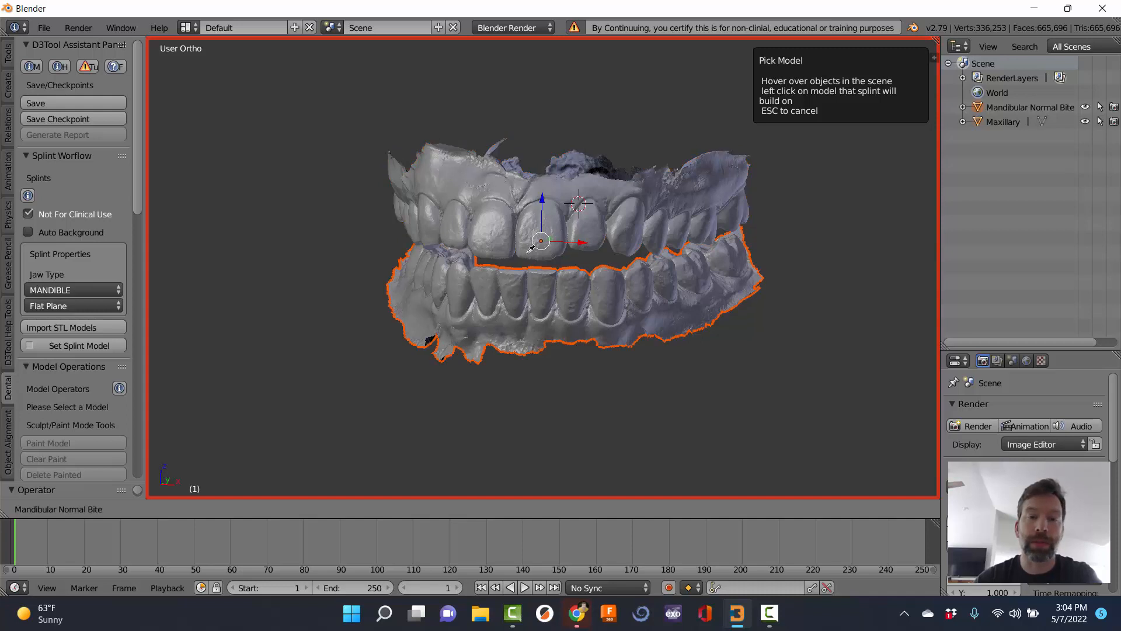
left_click(525, 293)
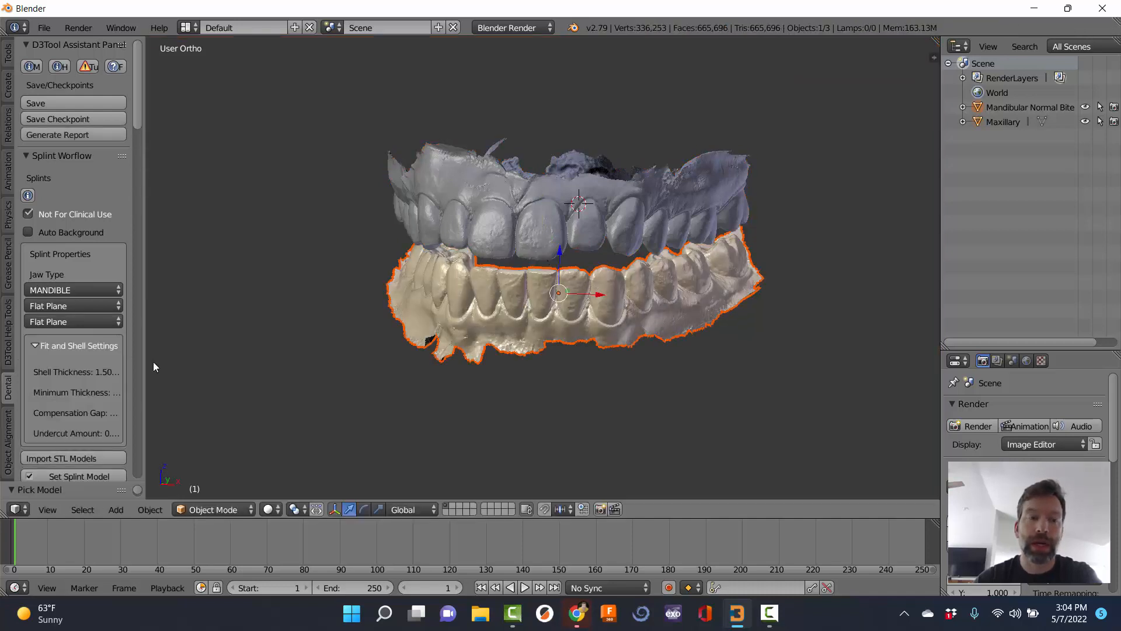
scroll(64, 429, "down", 3)
Set the upper jaw as opposing model and begin landmarks, viewing its occlusal surface.
left_click(66, 423)
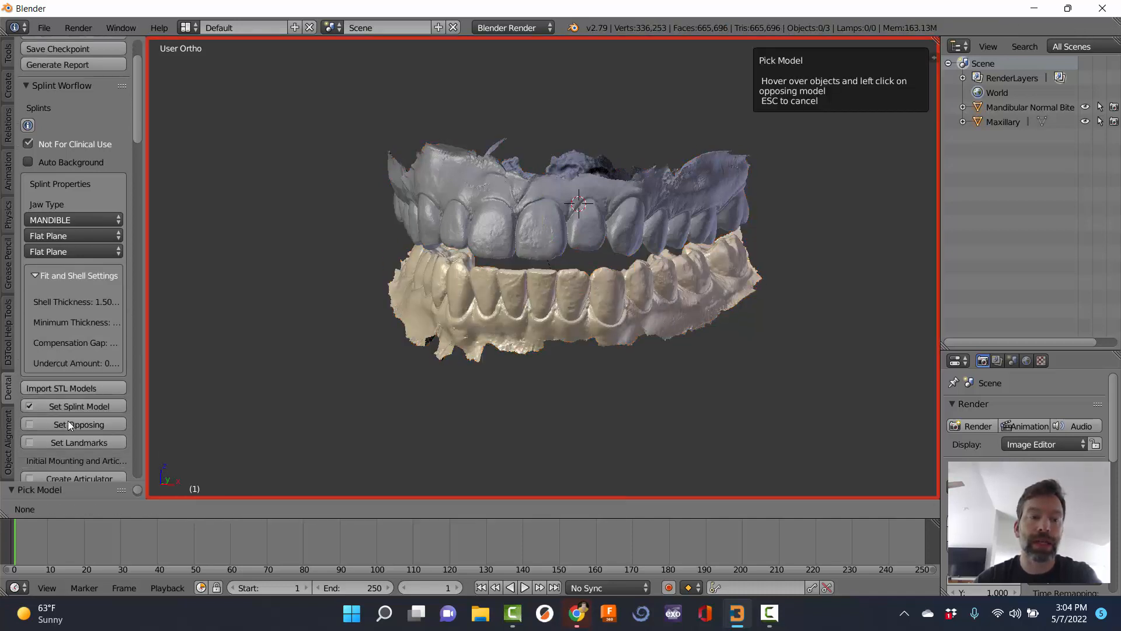
left_click(509, 224)
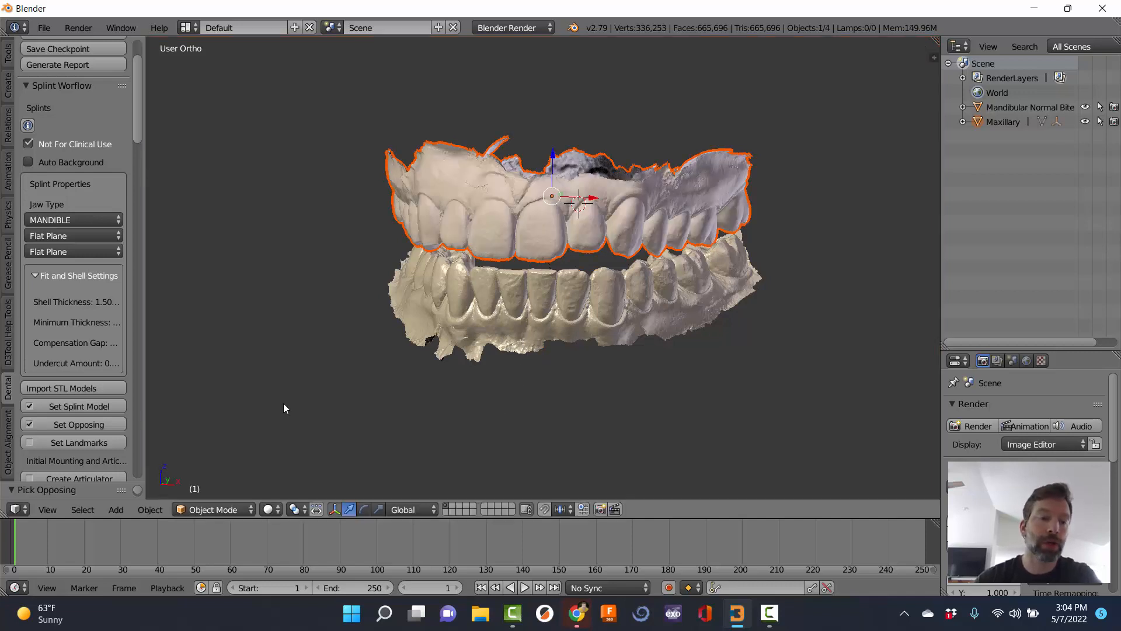
left_click(96, 442)
middle_click_drag(525, 372, 524, 64)
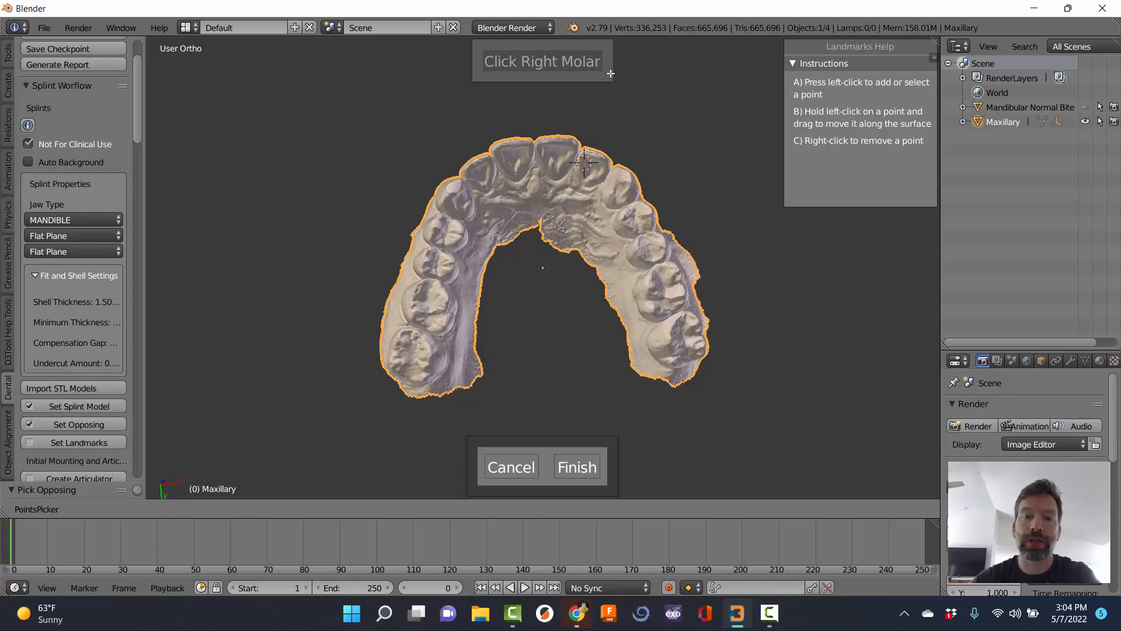
Mark the right molar, left molar, incisal edge and midline landmarks on the upper arch.
scroll(458, 355, "up", 3)
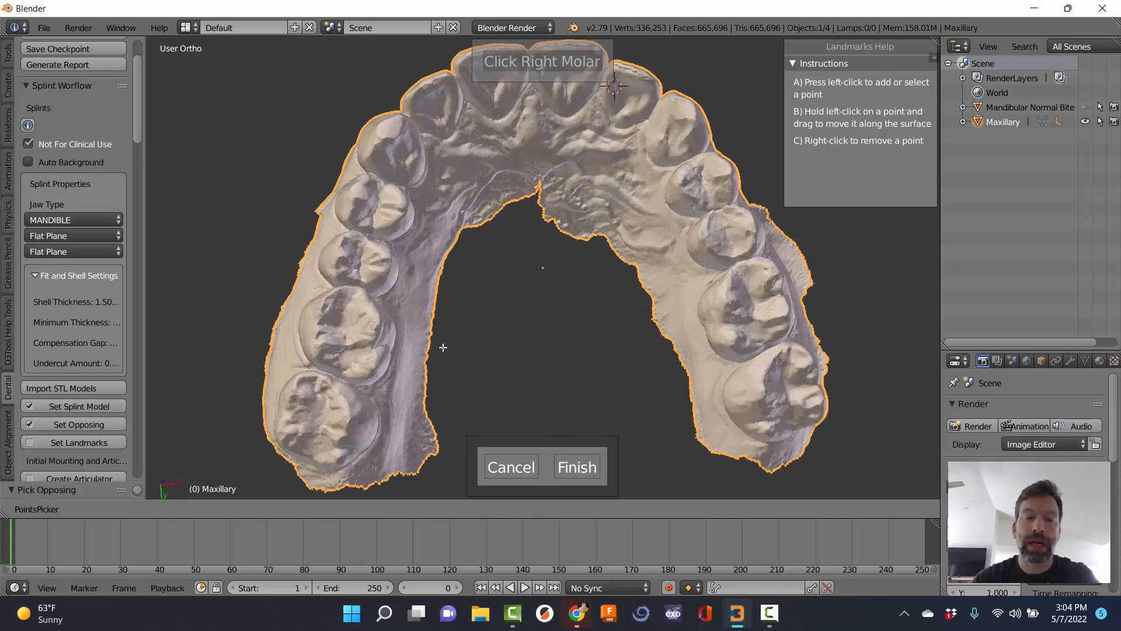
left_click(374, 324)
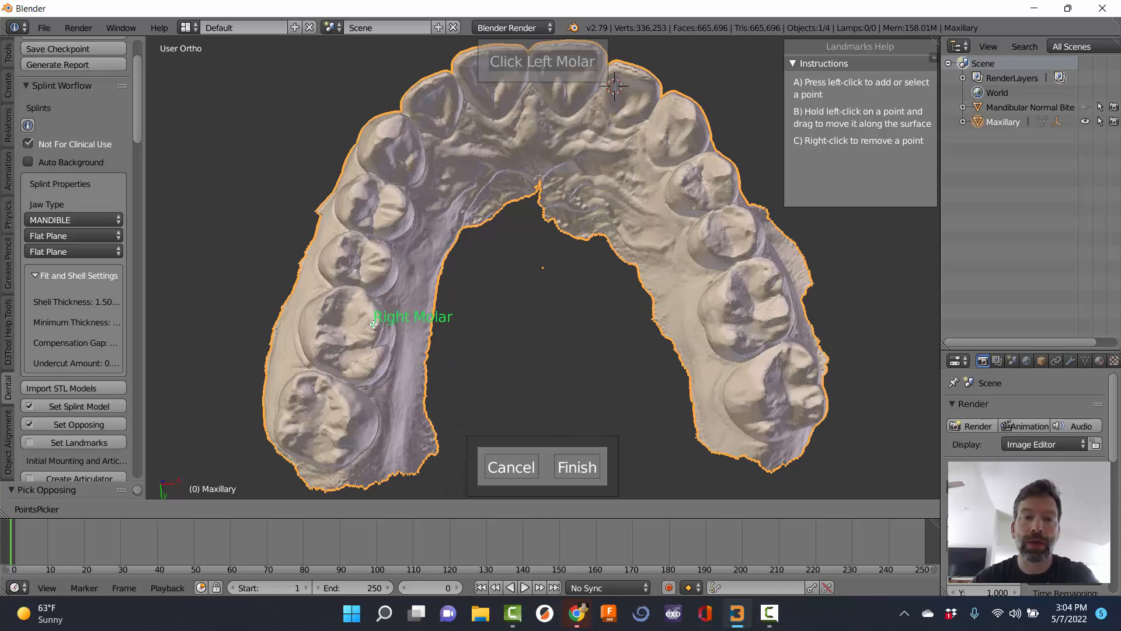
middle_click_drag(712, 295, 727, 324)
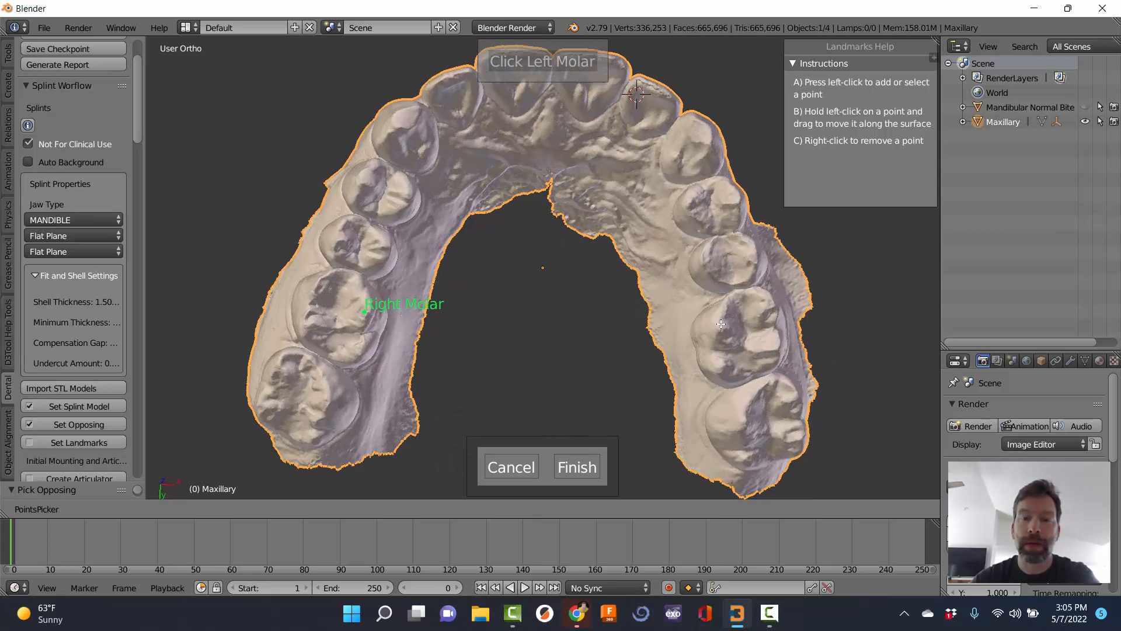
left_click(720, 325)
middle_click_drag(515, 183, 537, 114)
left_click(526, 93)
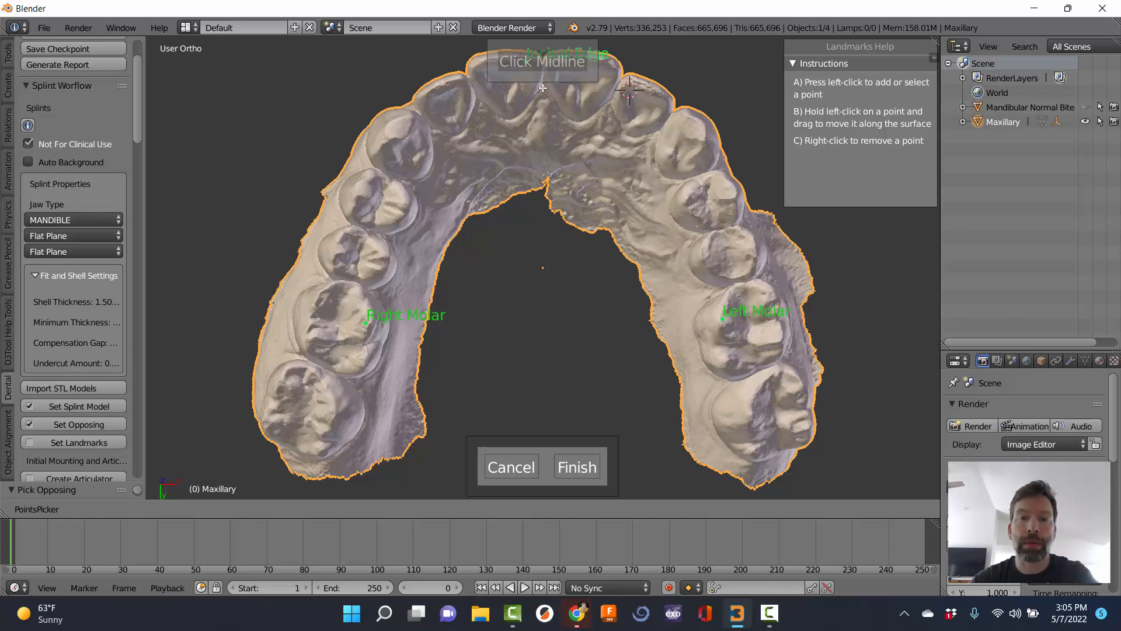
left_click(543, 87)
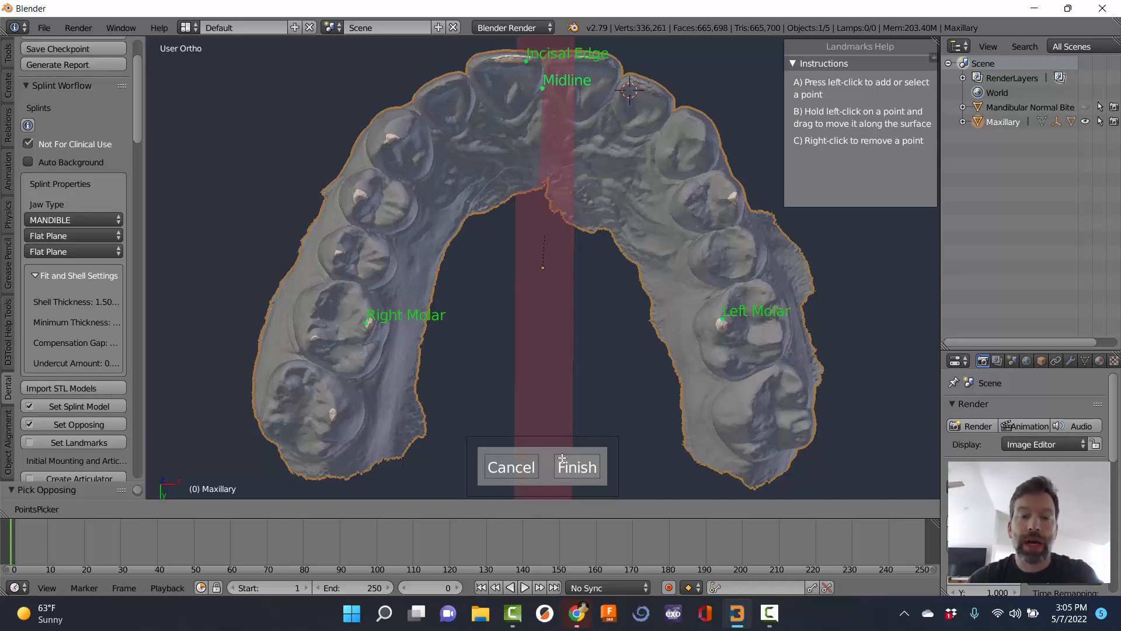
Refine the midline point down onto the tooth surface and slightly to the left.
middle_click_drag(576, 397, 553, 145)
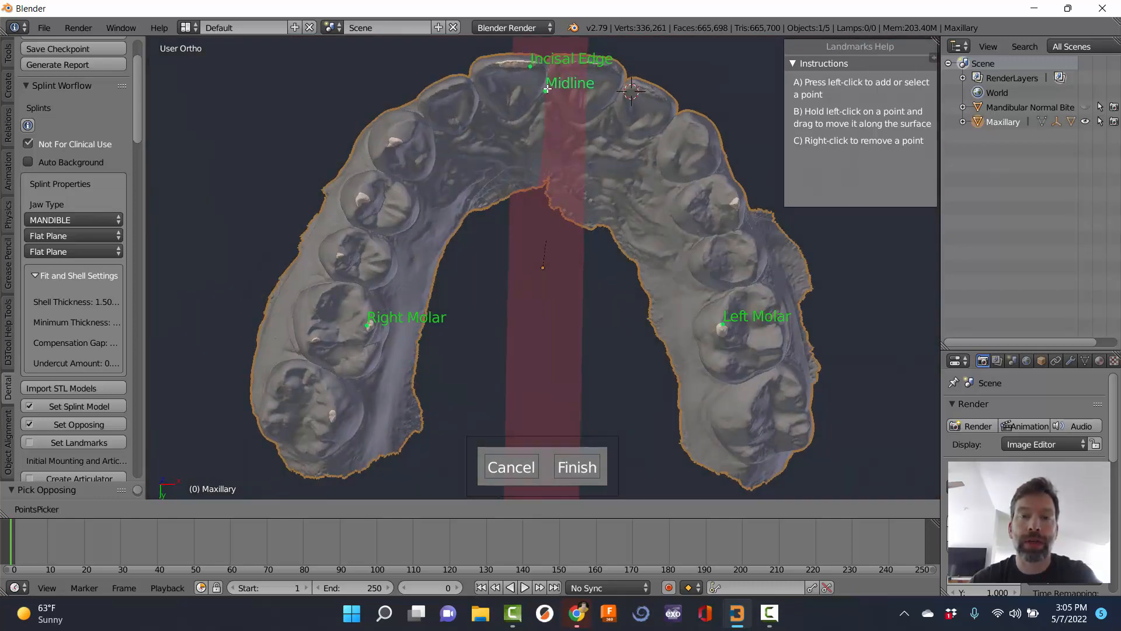
mouse_move(545, 91)
left_mouse_down()
mouse_move(511, 117)
mouse_move(511, 133)
mouse_move(547, 97)
left_mouse_up()
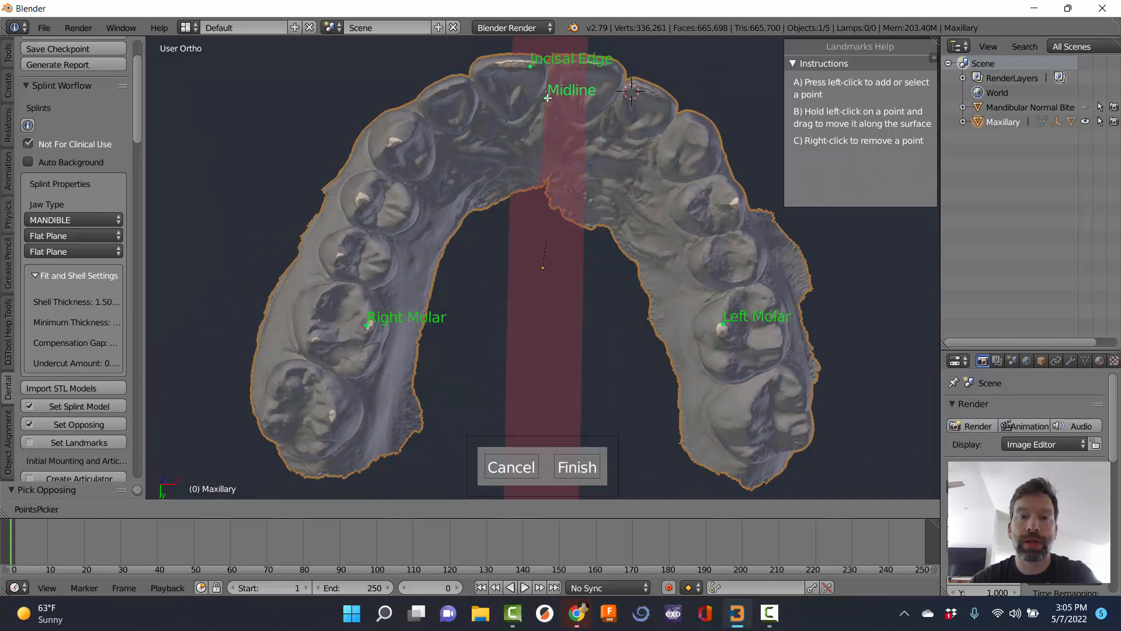
middle_click_drag(548, 173, 545, 176)
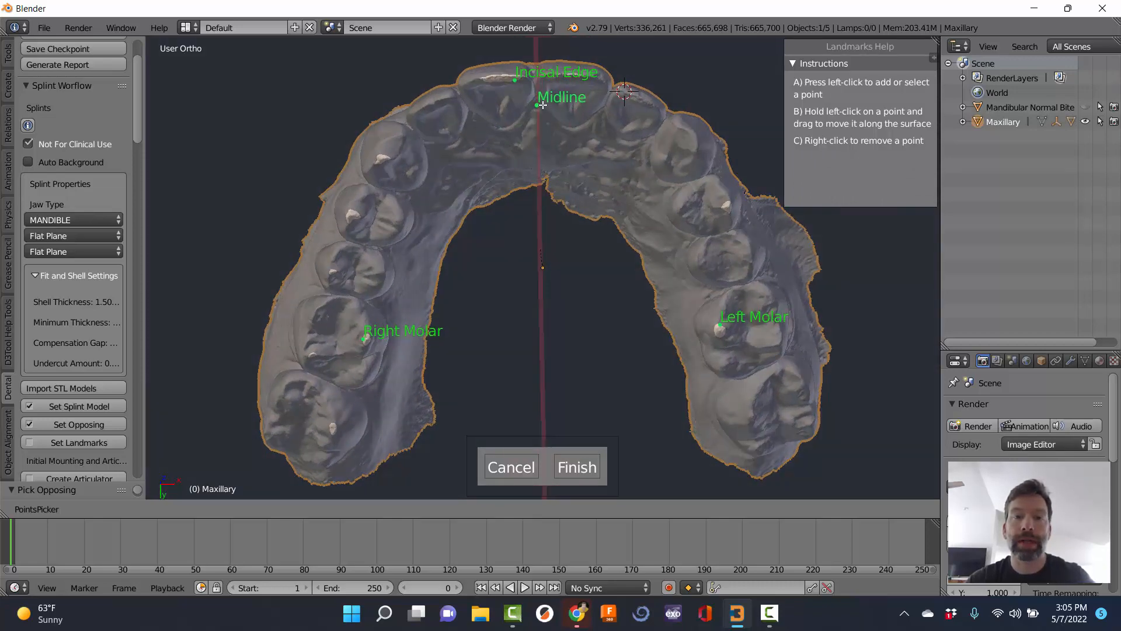
left_click_drag(537, 105, 535, 106)
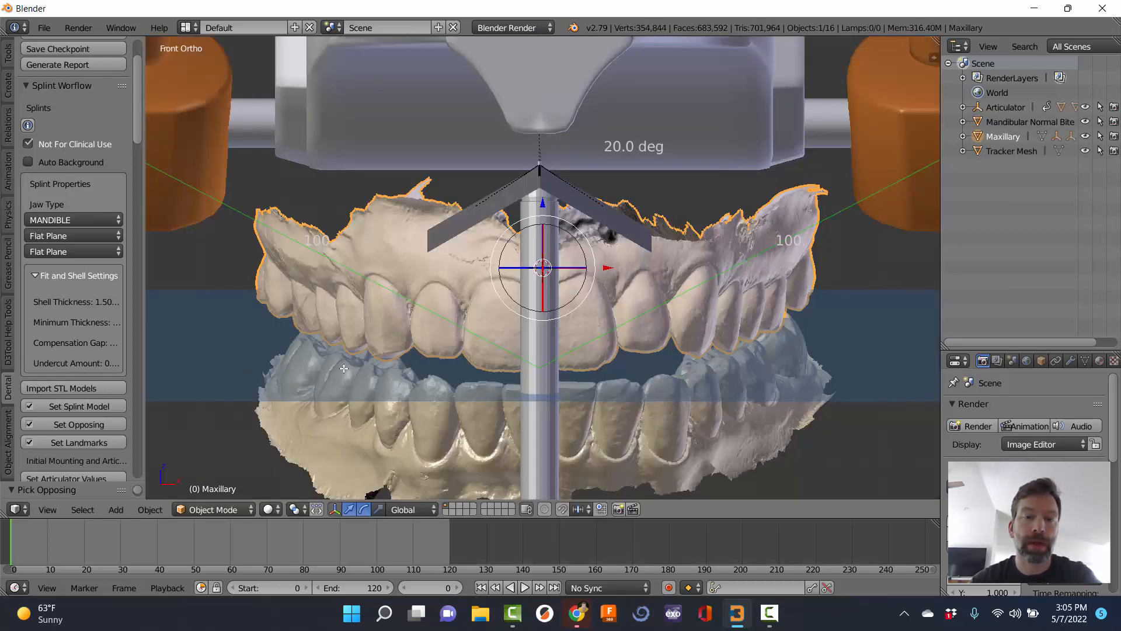
Zoom out and orbit to see the mounted arches in the articulator obliquely.
scroll(482, 329, "down", 5)
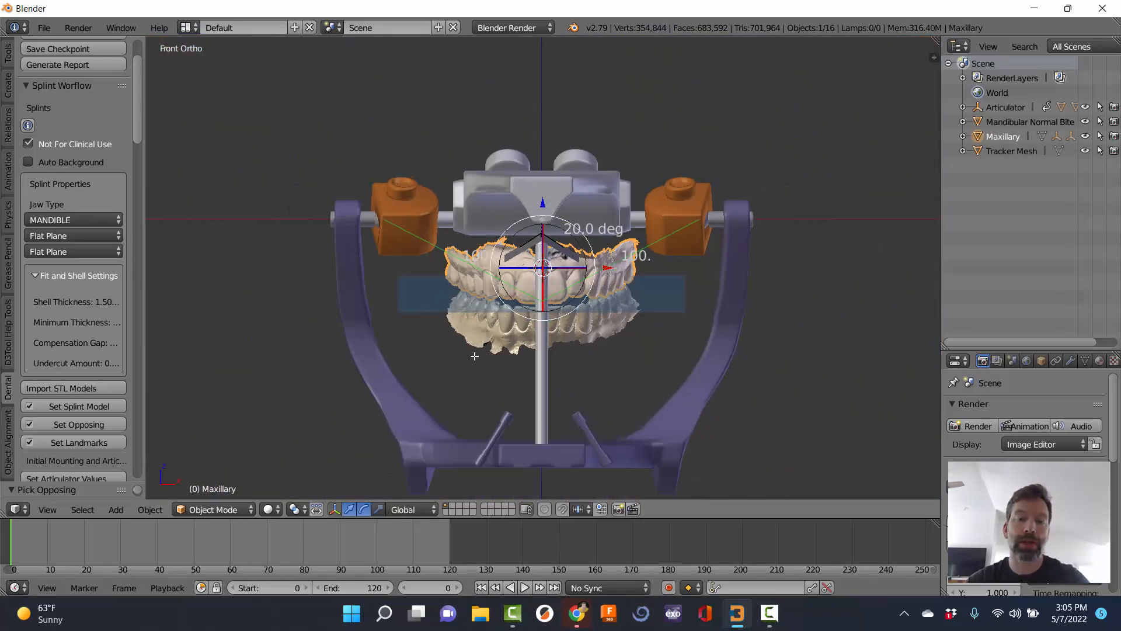
middle_click_drag(476, 350, 356, 294)
scroll(61, 395, "down", 3)
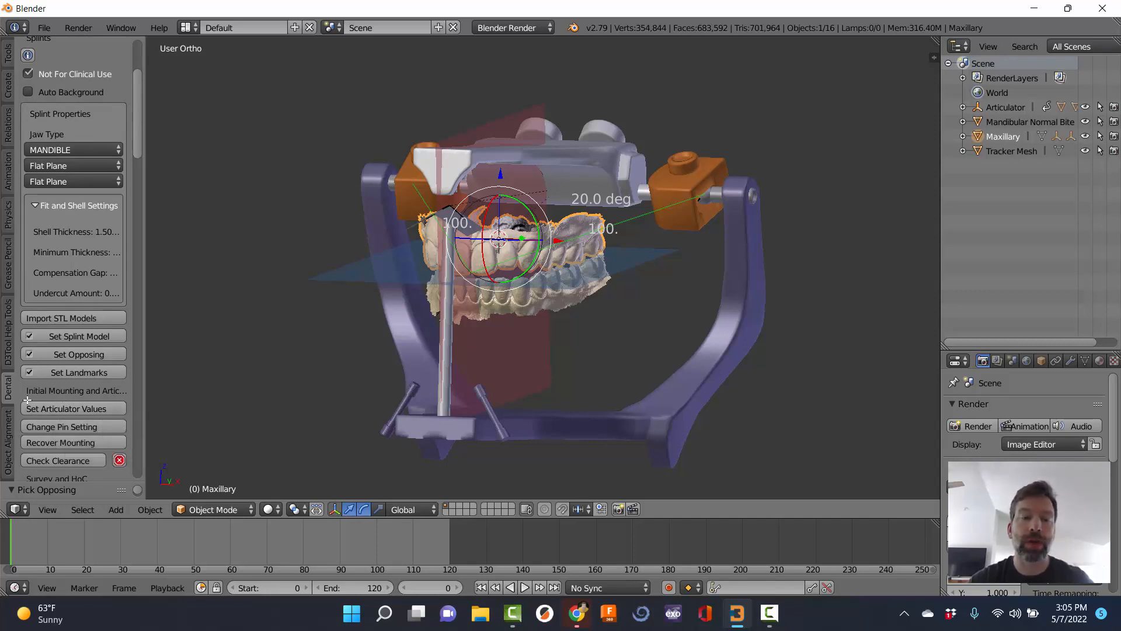
Apply Set Articulator Values and orbit to a frontal view of the articulator.
left_click(65, 407)
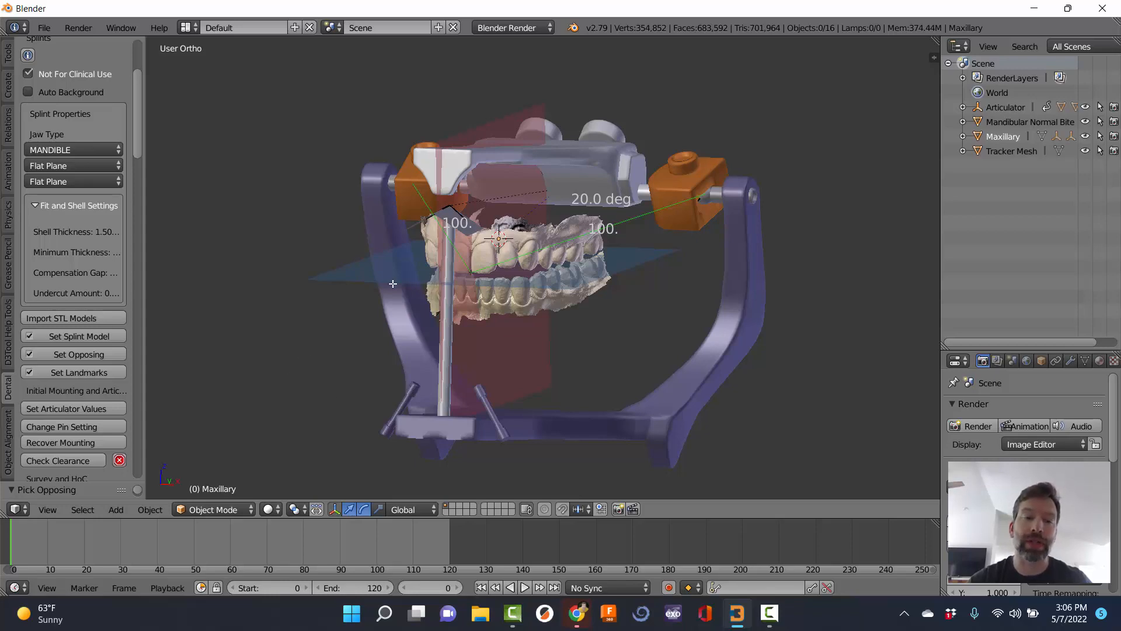
middle_click_drag(393, 284, 355, 383)
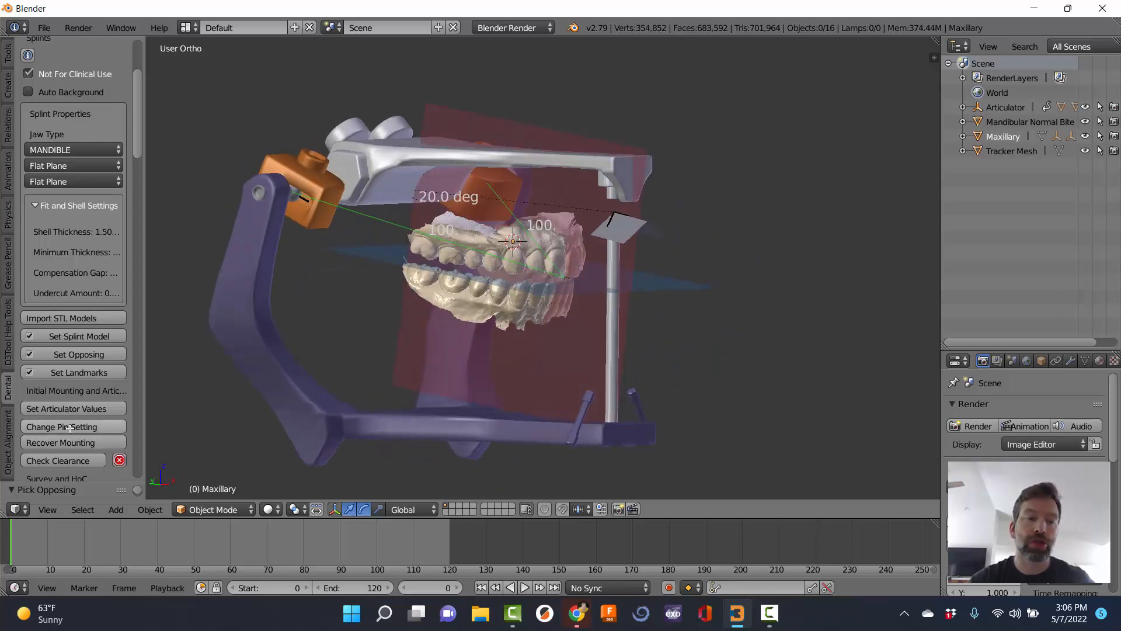
middle_click_drag(387, 345, 353, 343)
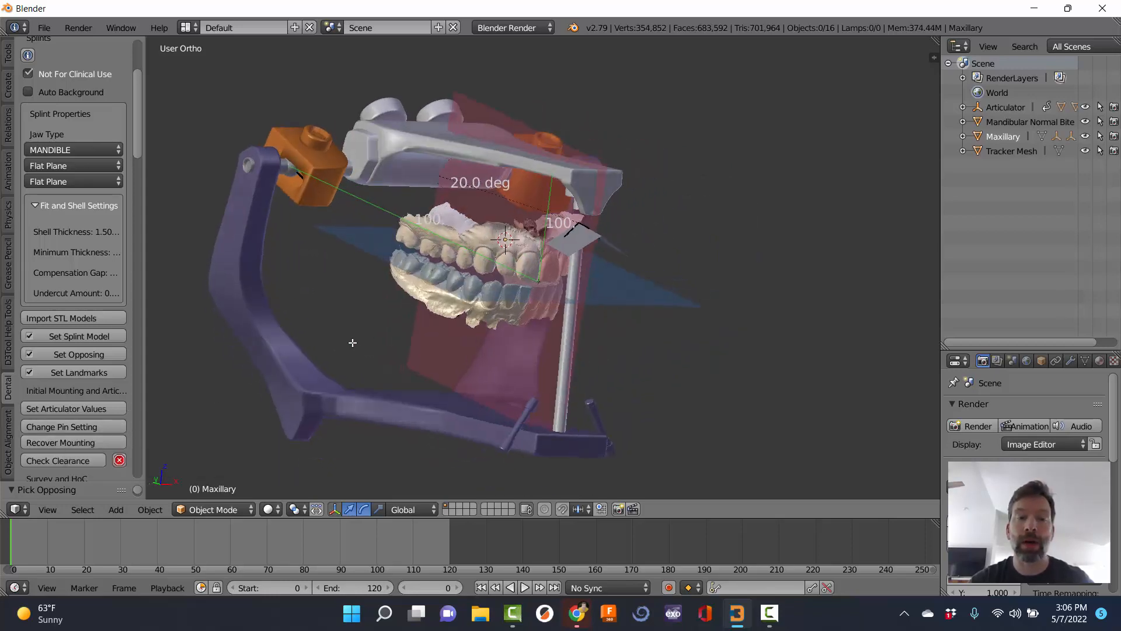
middle_click_drag(597, 279, 262, 305)
scroll(503, 269, "up", 3)
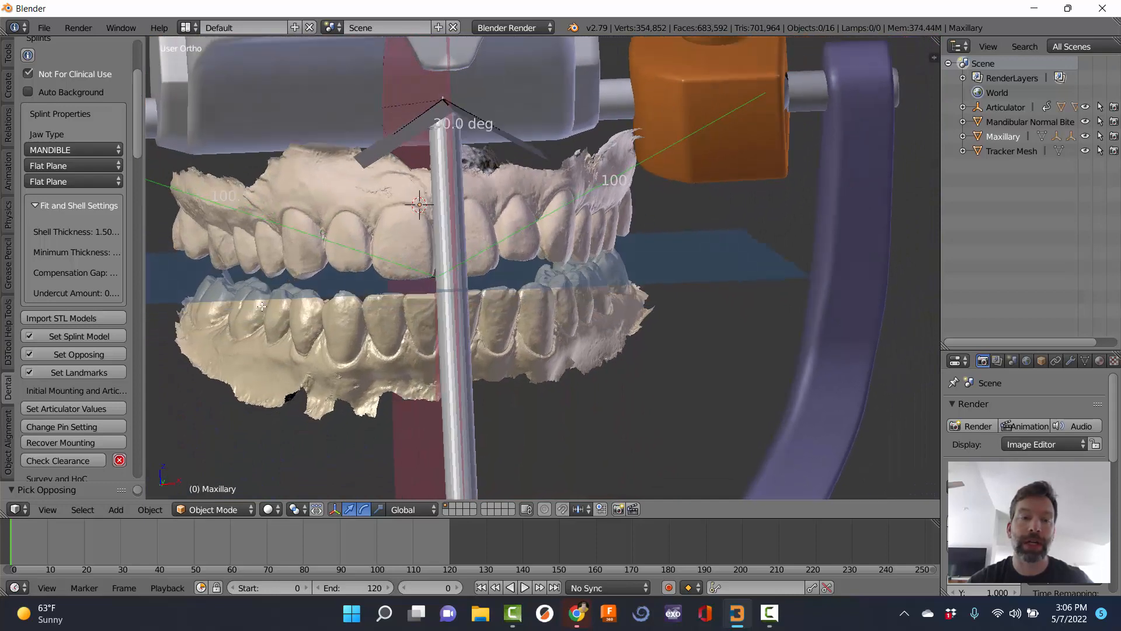
Change the articulator pin setting from 0.5 to 4 and view the articulator from an angle.
left_click(51, 427)
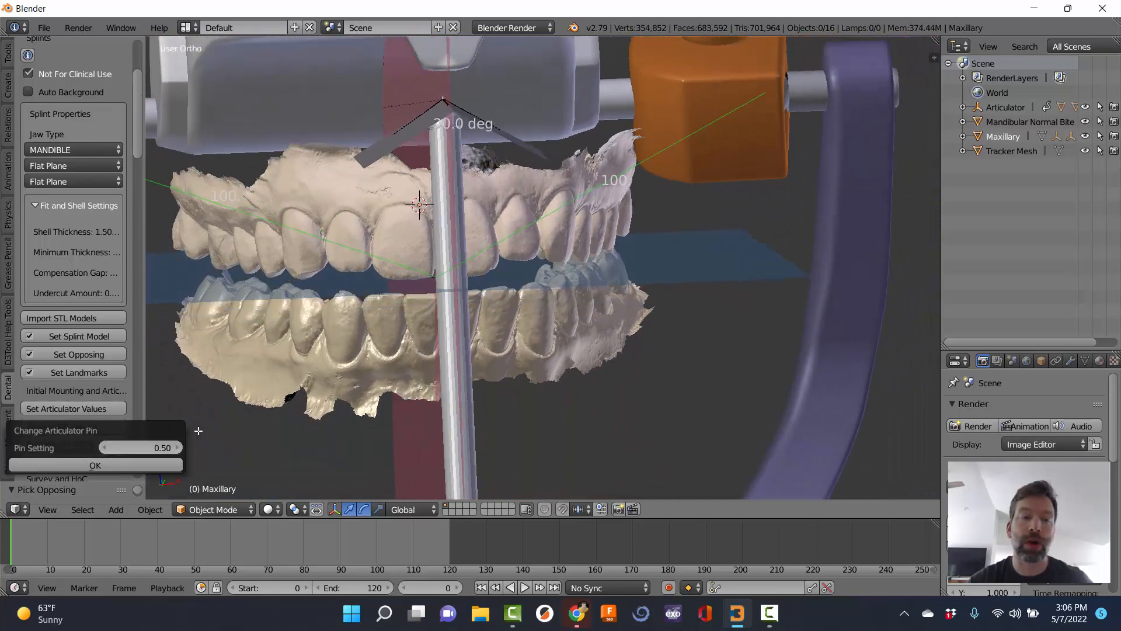
left_click(159, 444)
type("0.5")
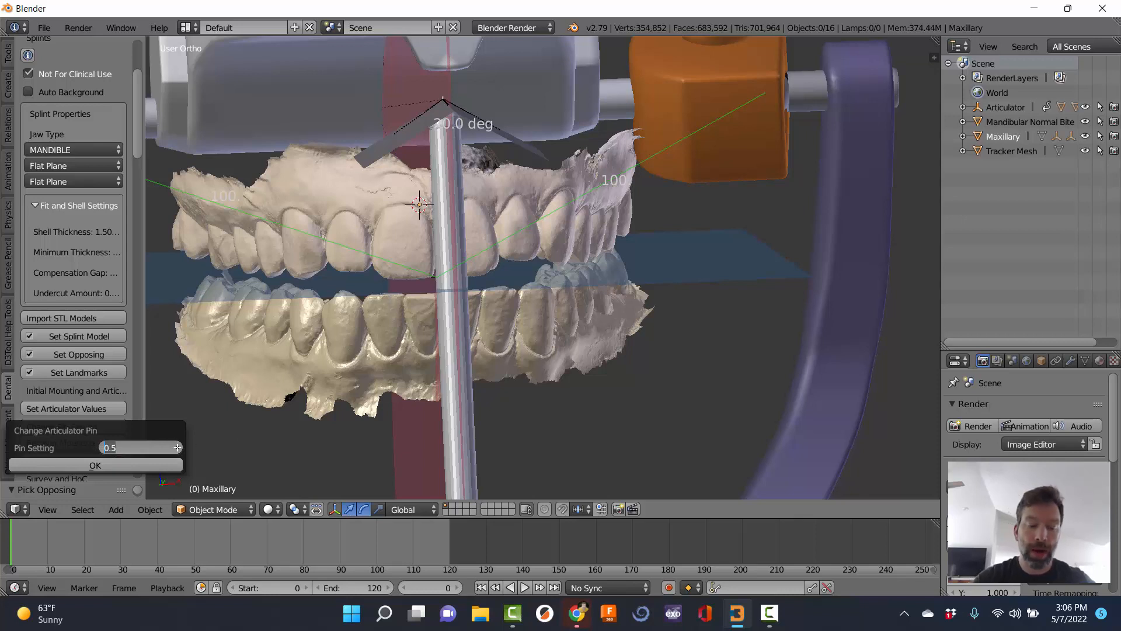
key("BackSpace")
key("BackSpace")
key("BackSpace")
type("40")
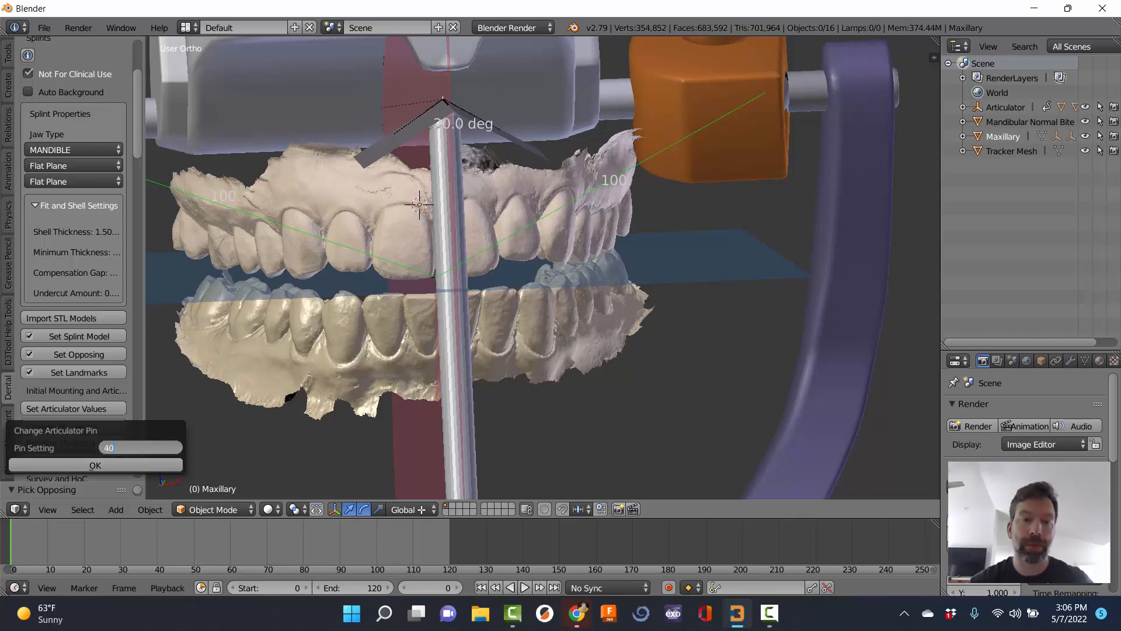
key("Return")
key("Return")
scroll(325, 444, "up", 3)
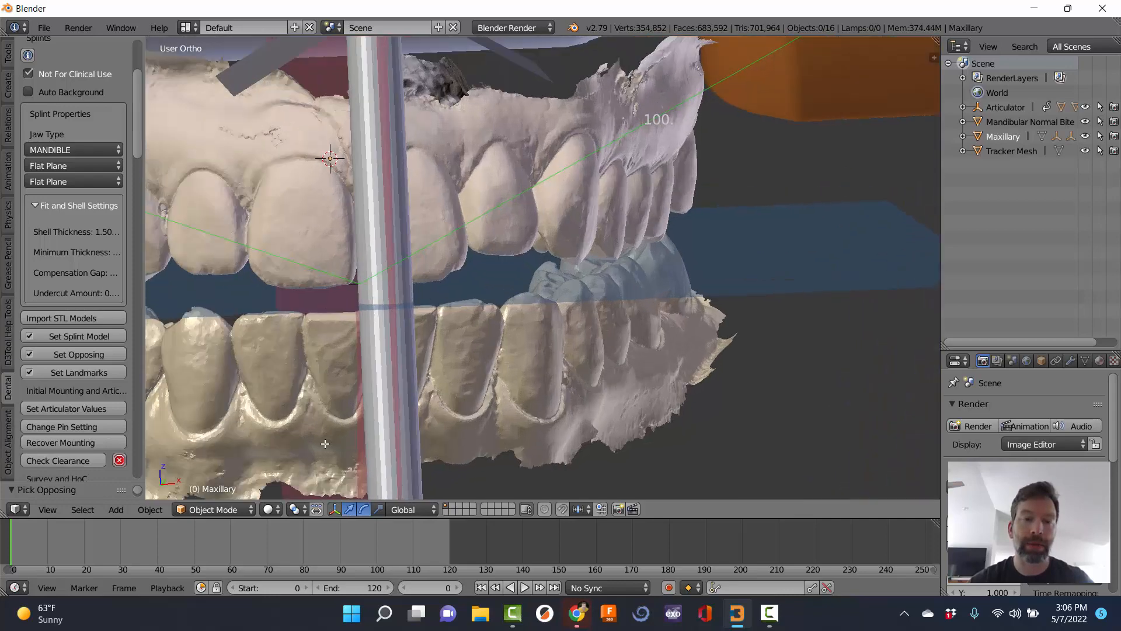
scroll(326, 441, "down", 9)
middle_click_drag(364, 442, 496, 257)
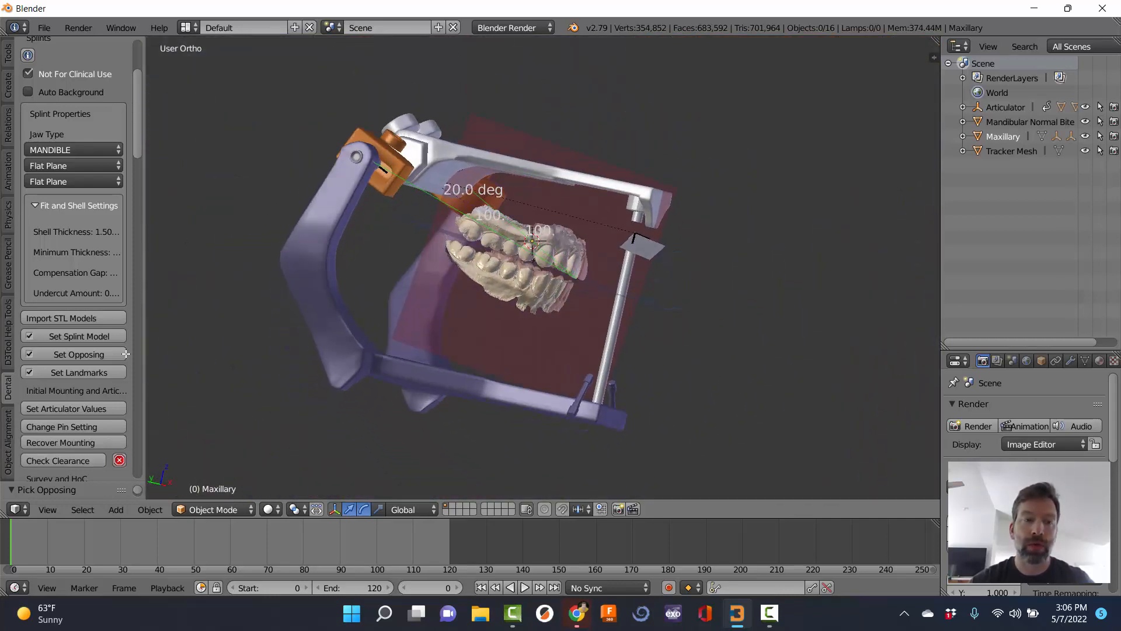
Apply pin setting 4 again to open the bite, then undo it with Ctrl+Z.
left_click(54, 428)
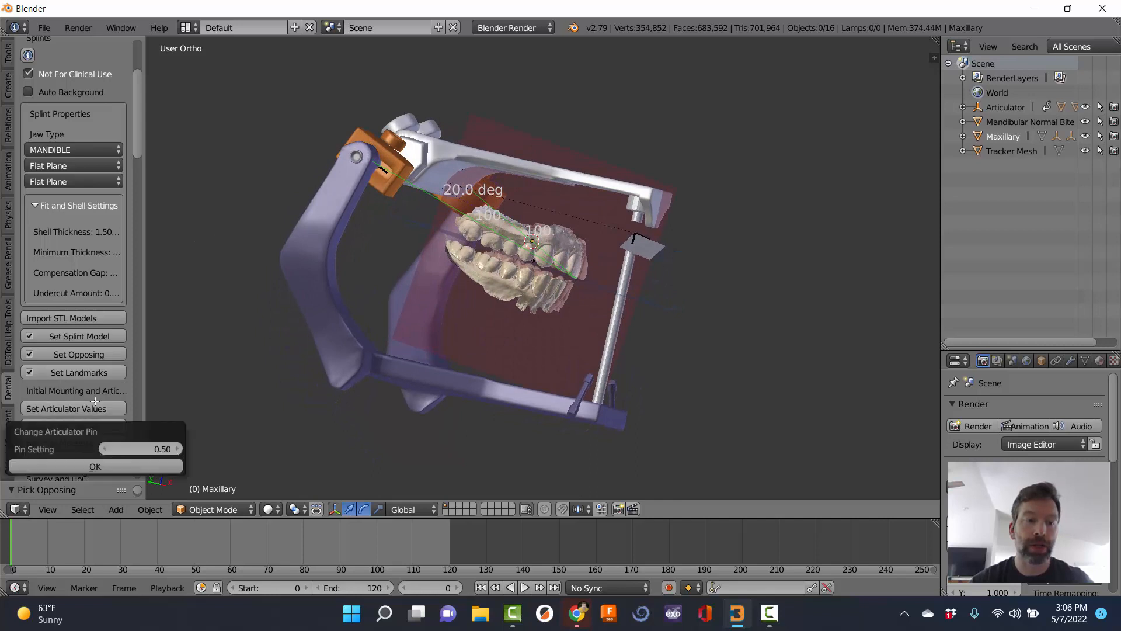
left_click(168, 449)
type("4")
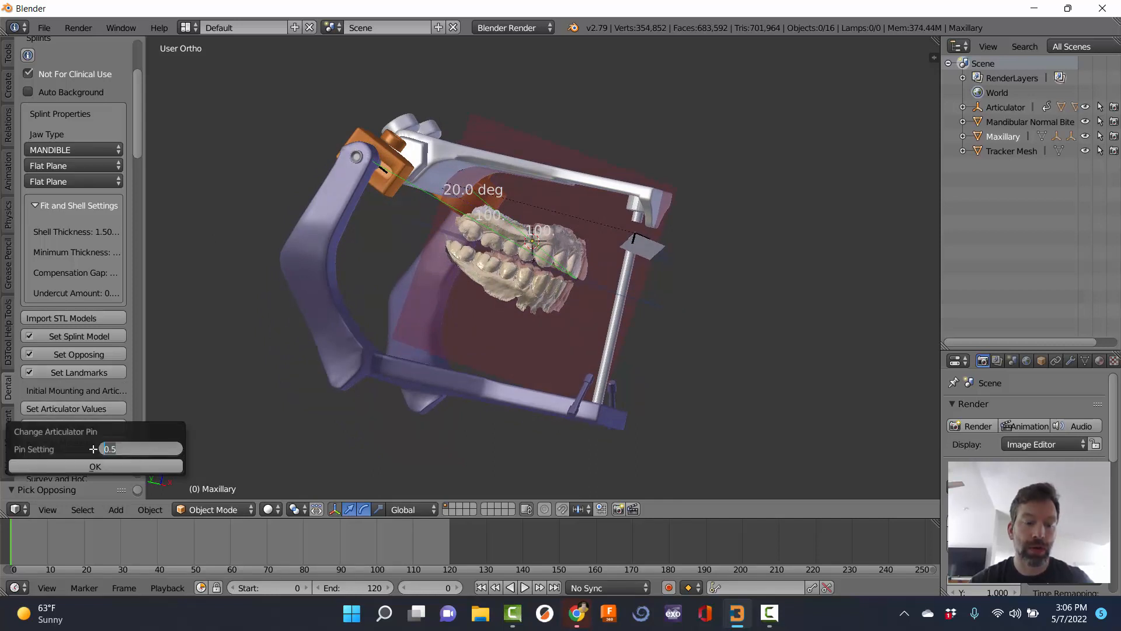
left_click(96, 467)
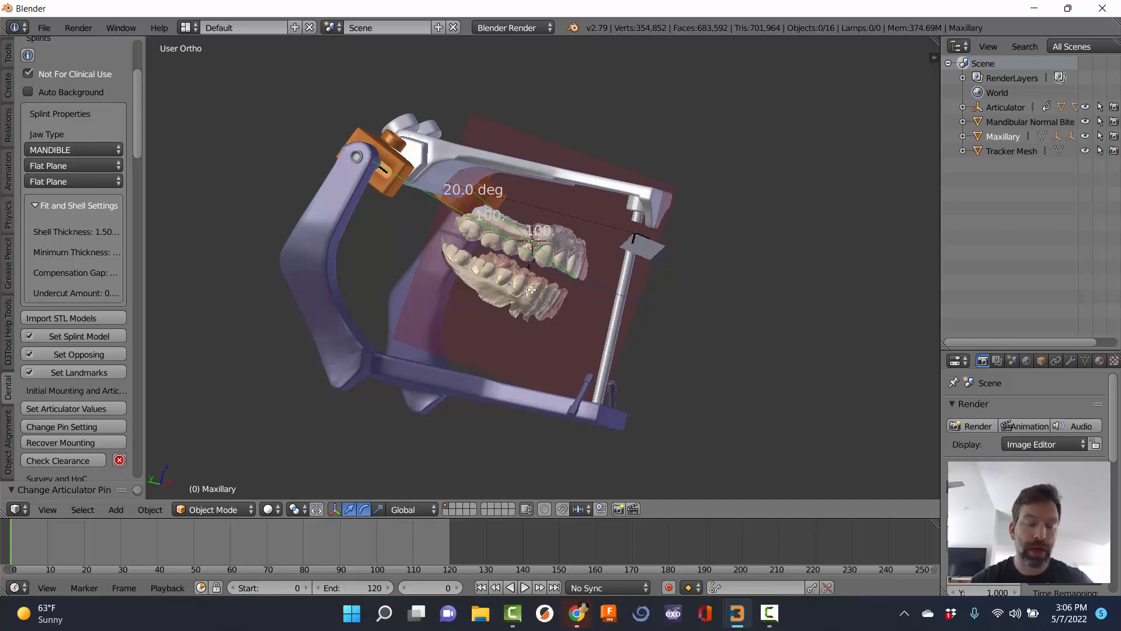
key("ctrl+z")
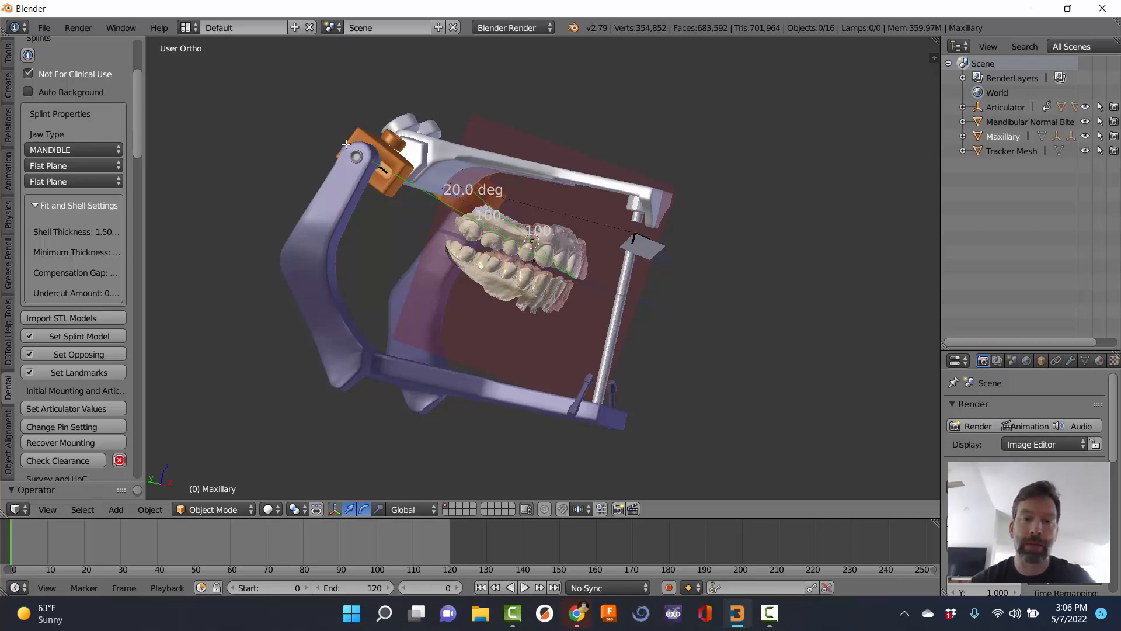
middle_click_drag(274, 245, 446, 248)
middle_click_drag(559, 269, 481, 354)
middle_click_drag(454, 197, 475, 191)
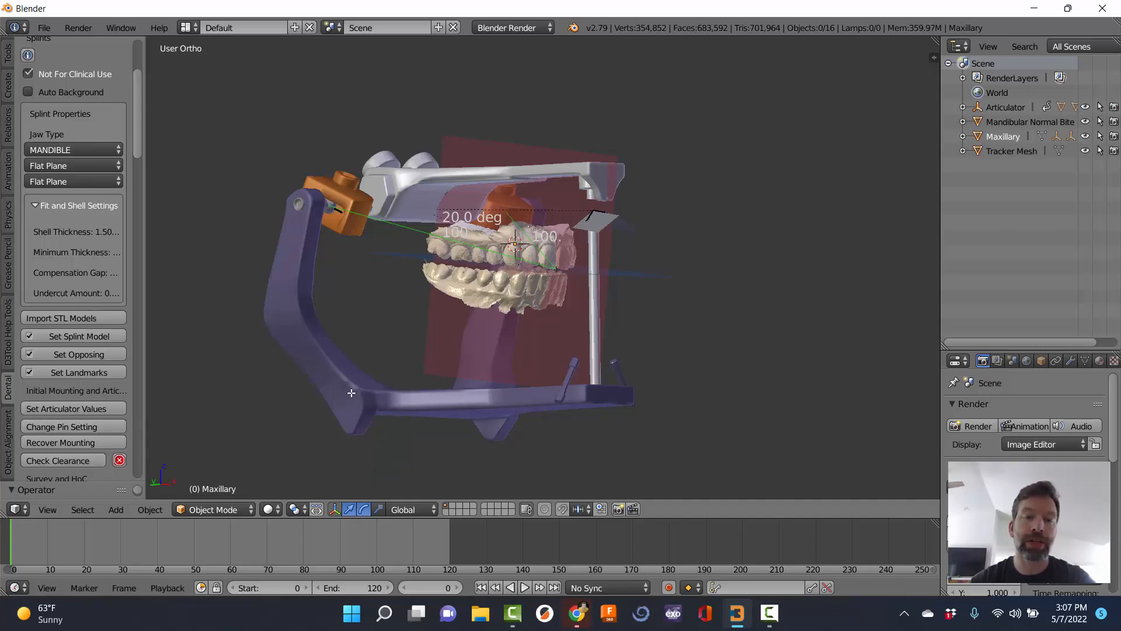
scroll(91, 436, "down", 1)
scroll(91, 436, "down", 4)
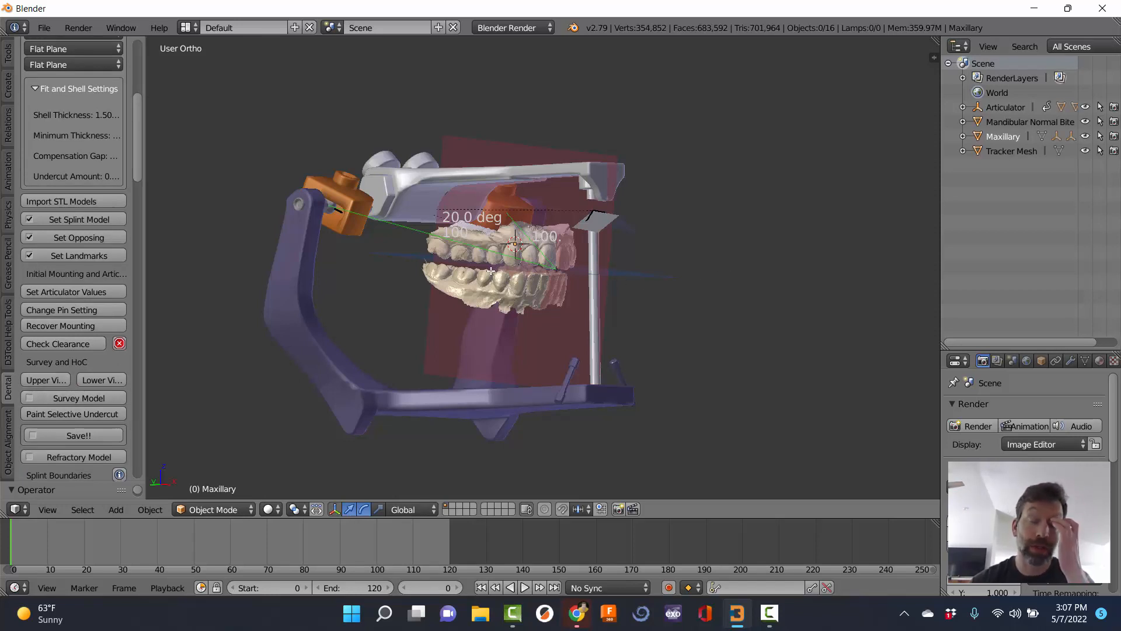
Open the insertion-axis survey and capture the current view as the insertion path.
left_click(61, 398)
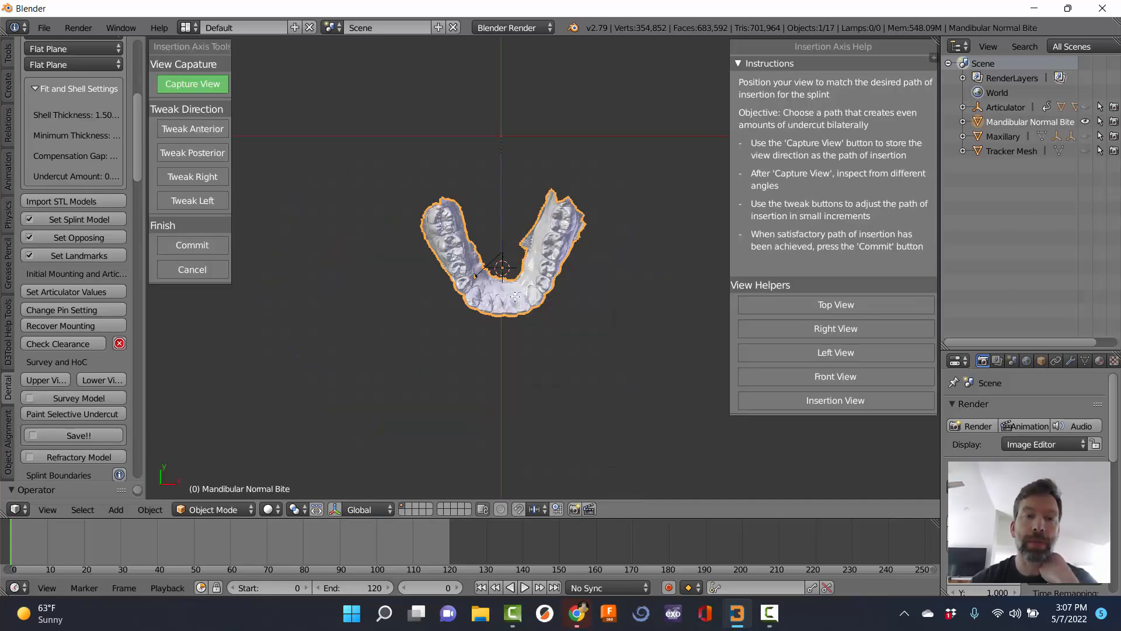
scroll(515, 297, "up", 5)
scroll(515, 296, "down", 2)
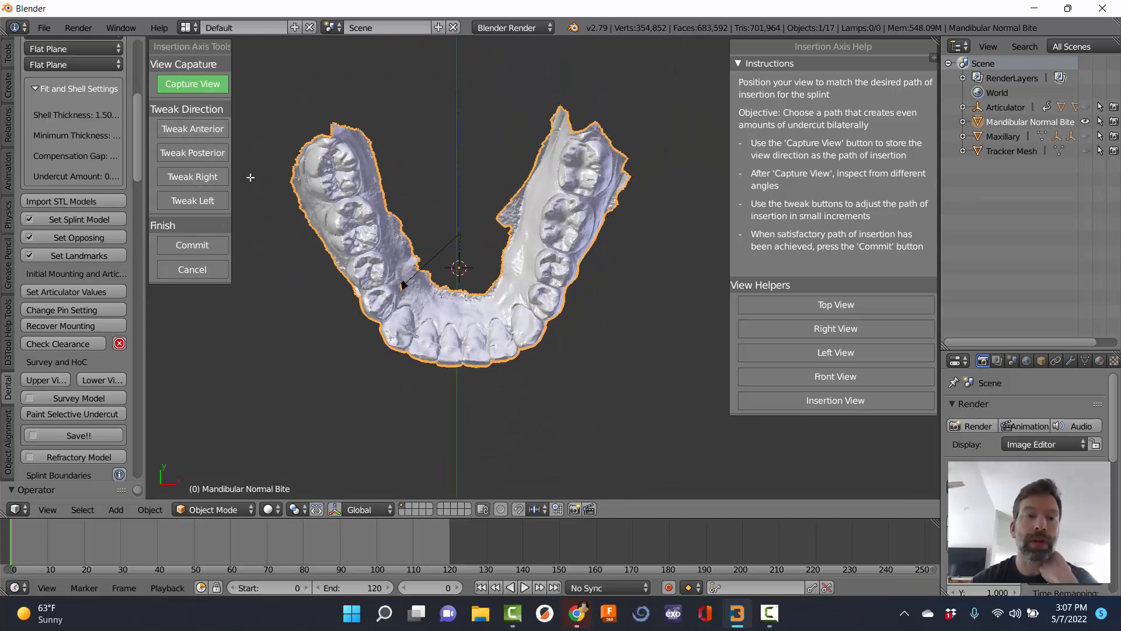
left_click(213, 79)
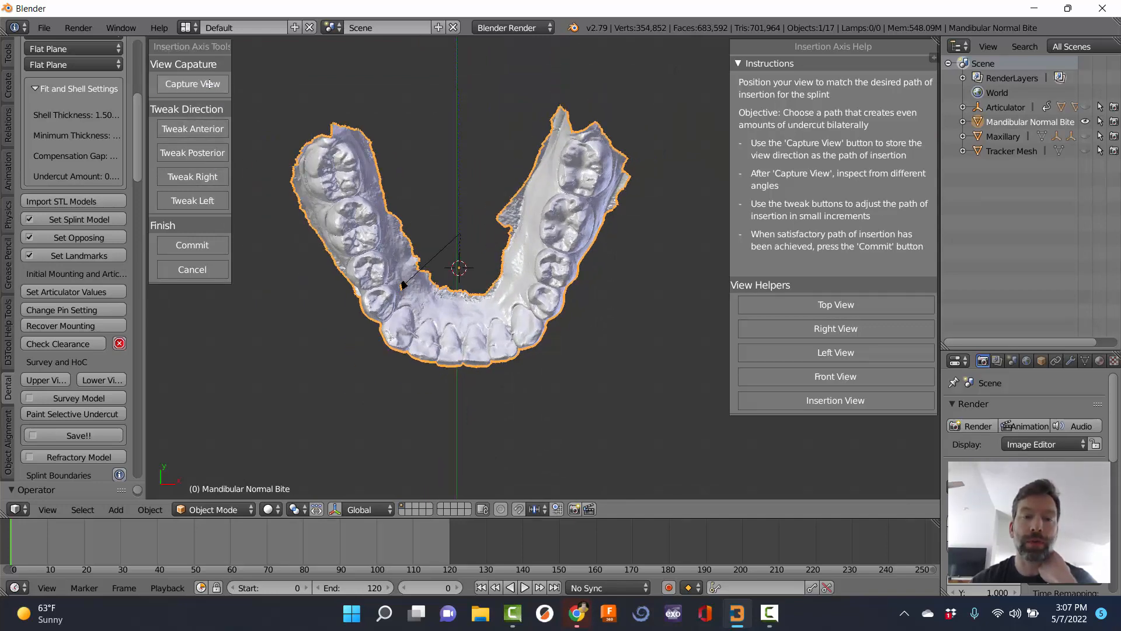
left_click(210, 83)
Orbit and zoom to inspect the lower arch from the cheek side and from above.
middle_click_drag(458, 275, 375, 248)
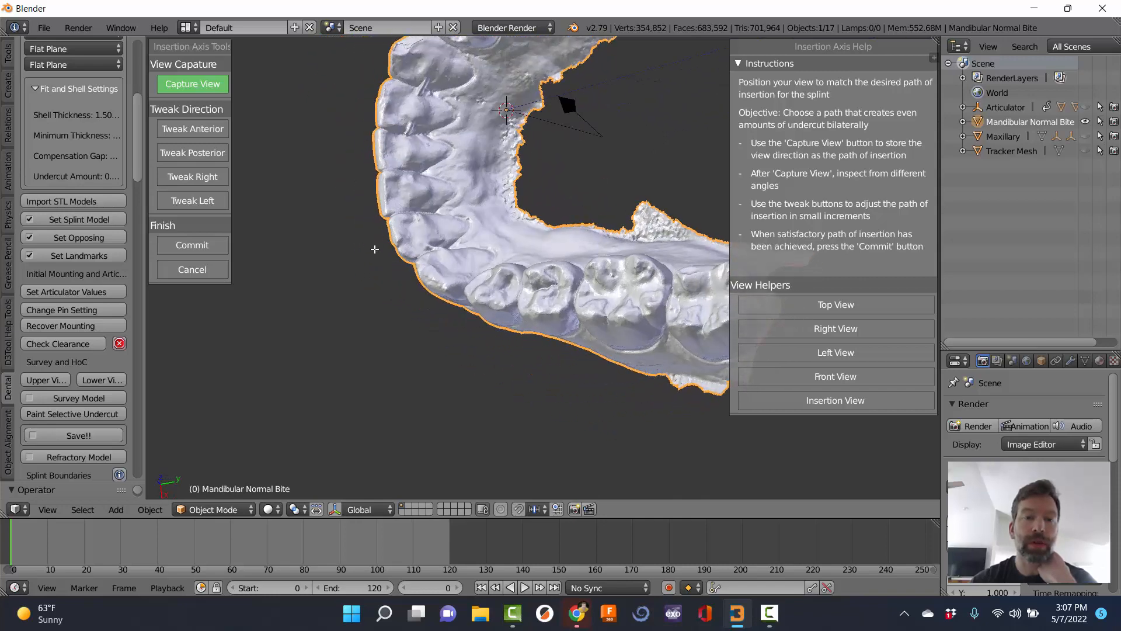
scroll(374, 248, "down", 8)
middle_click_drag(571, 192, 557, 96)
middle_click_drag(449, 246, 544, 262)
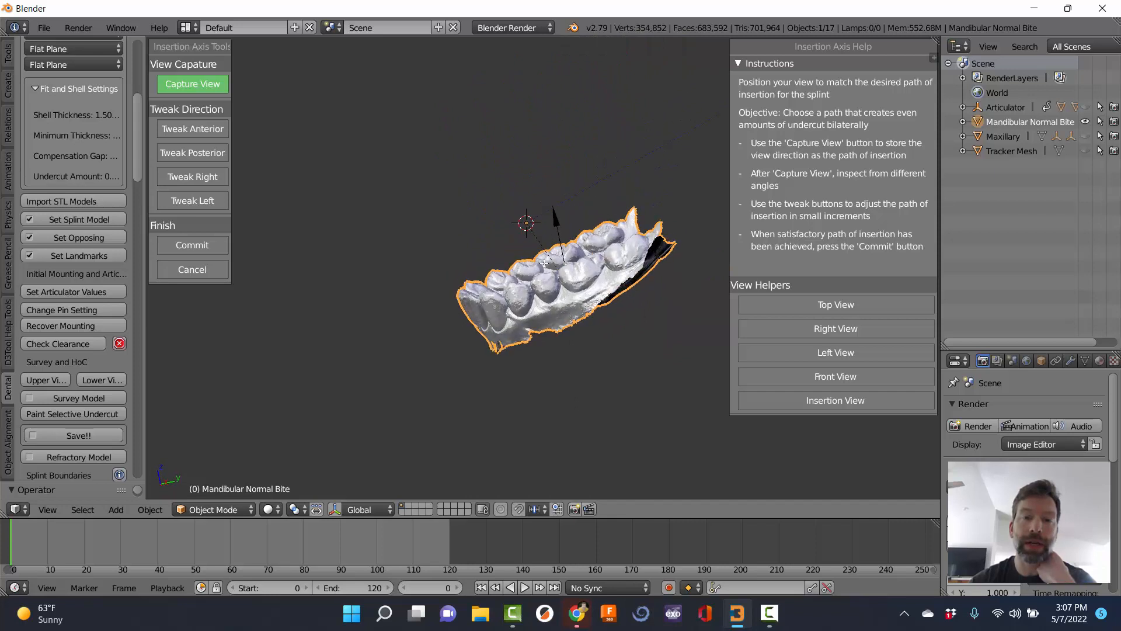
middle_click_drag(646, 234, 563, 244)
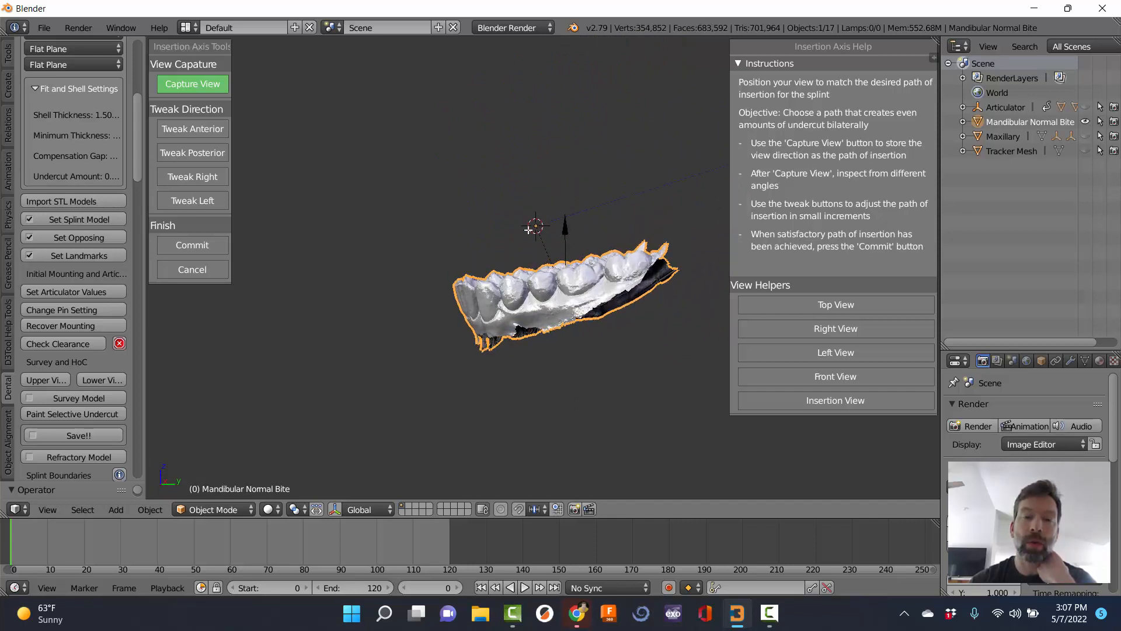
middle_click_drag(542, 220, 558, 282)
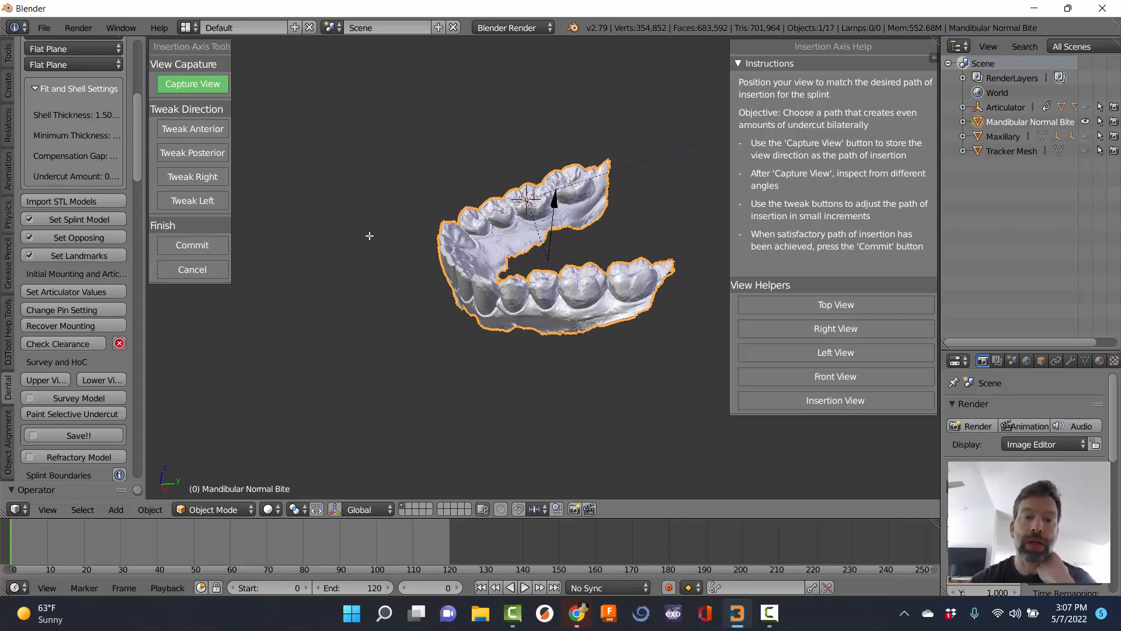
Tweak the insertion path anteriorly seven times, then once right and once left.
left_click(181, 133)
left_click(188, 131)
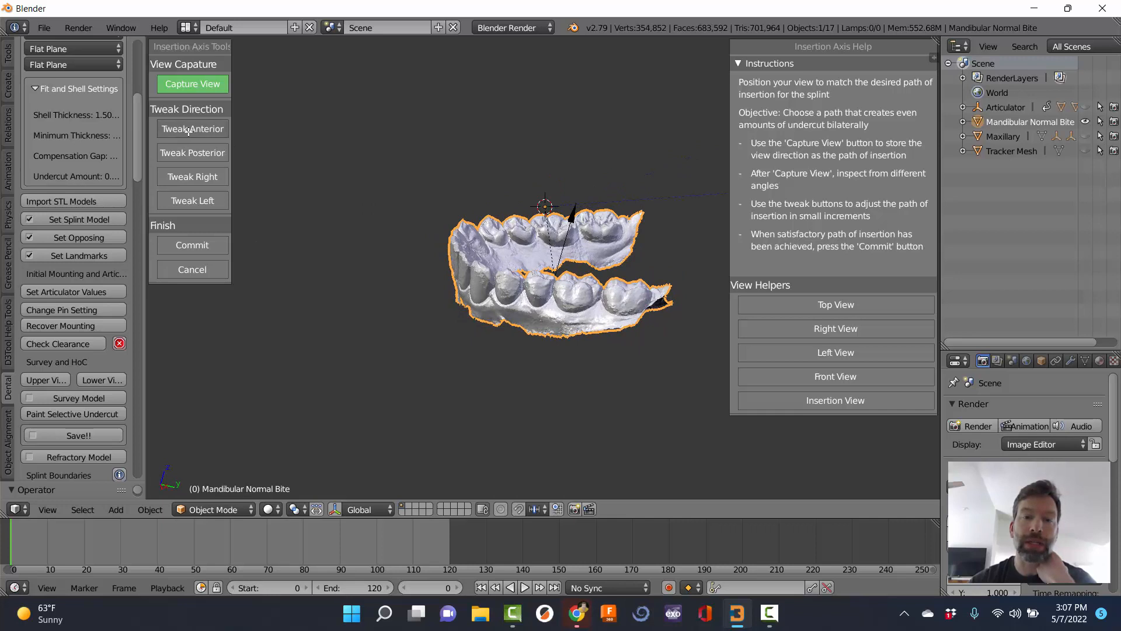
left_click(188, 130)
left_click(188, 130)
left_click(188, 131)
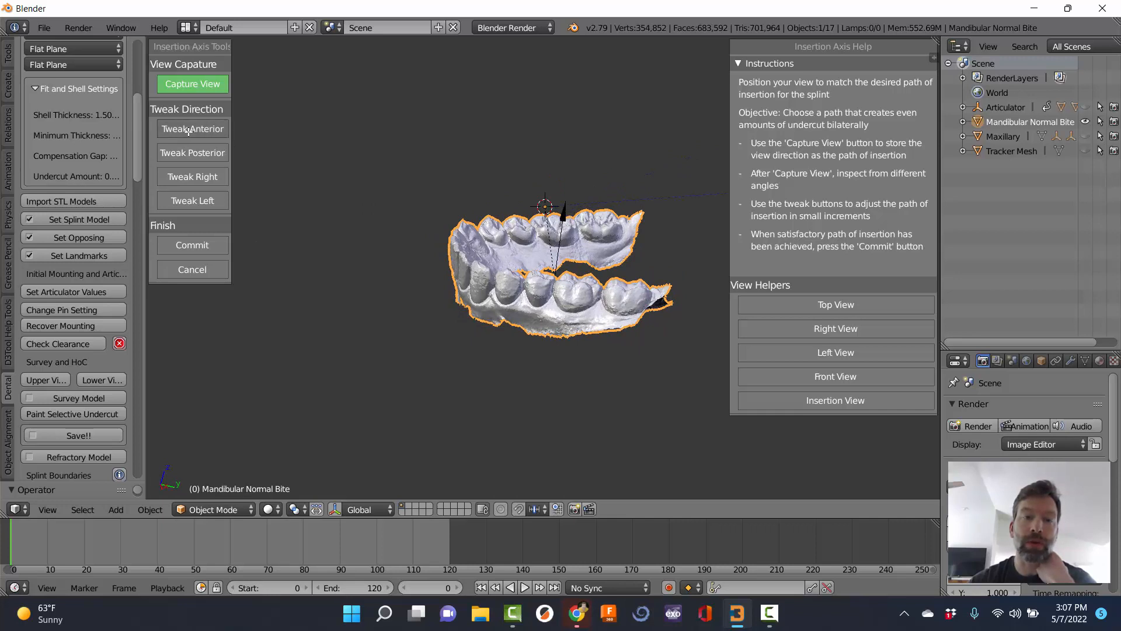
left_click(188, 130)
left_click(188, 131)
left_click(188, 131)
middle_click_drag(316, 282, 422, 306)
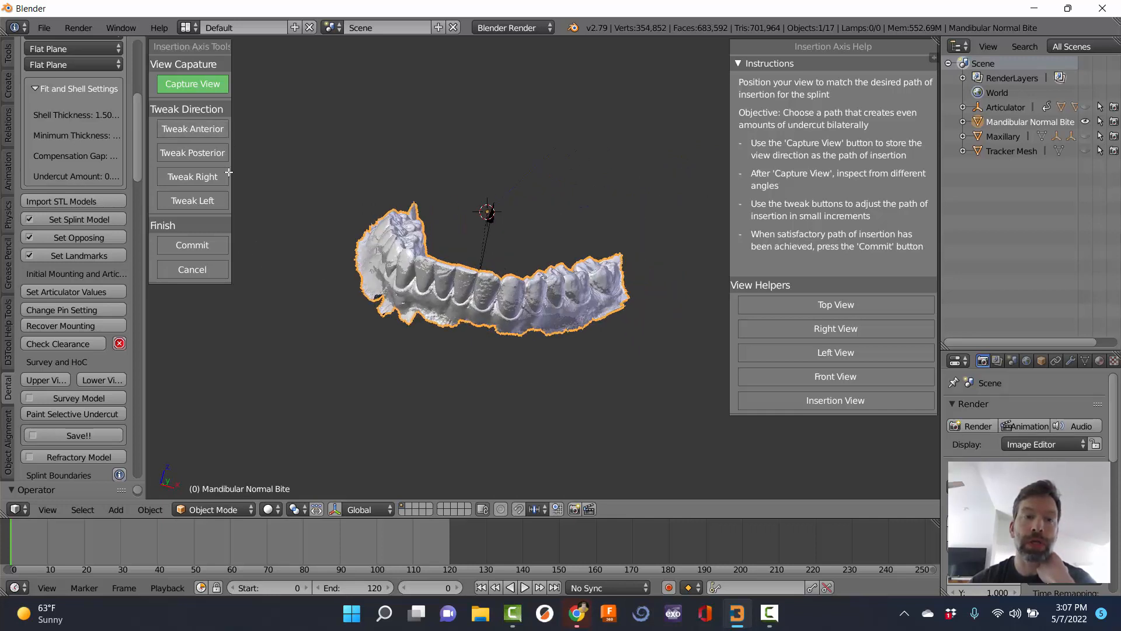
left_click(204, 178)
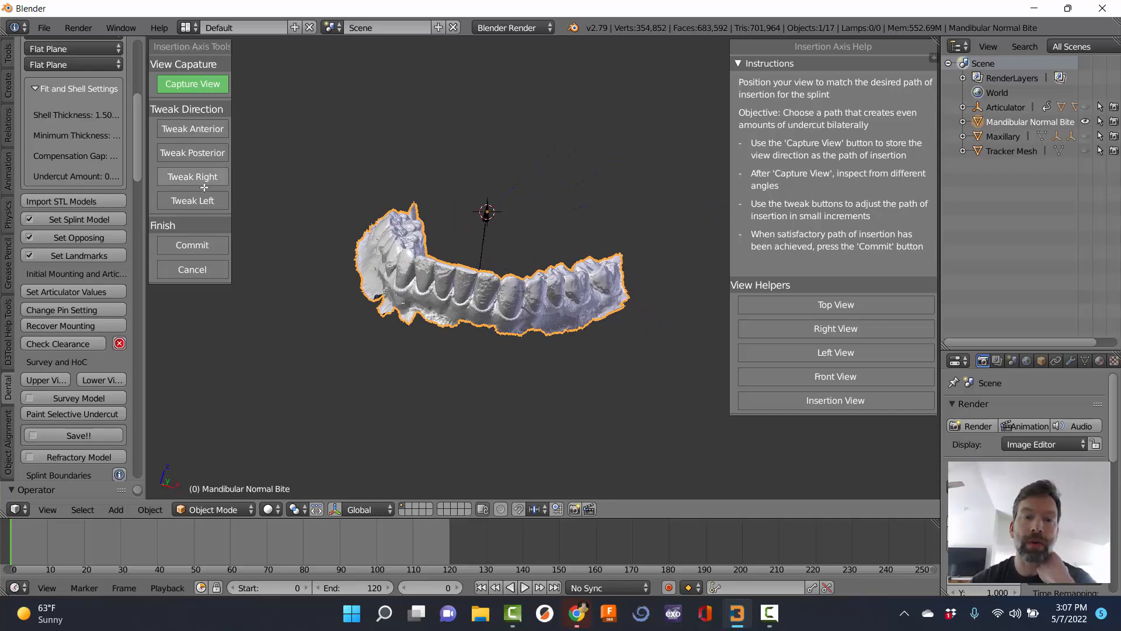
left_click(203, 201)
middle_click_drag(421, 237, 470, 355)
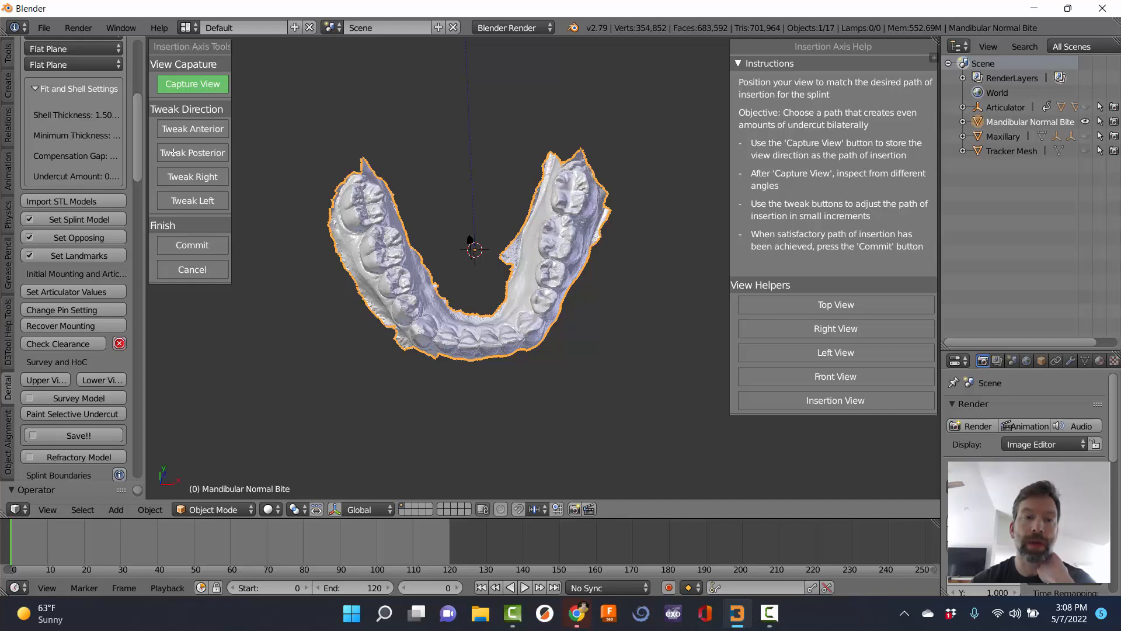
Capture the adjusted view as the insertion path and inspect the arch from occlusal and oblique angles.
left_click(207, 88)
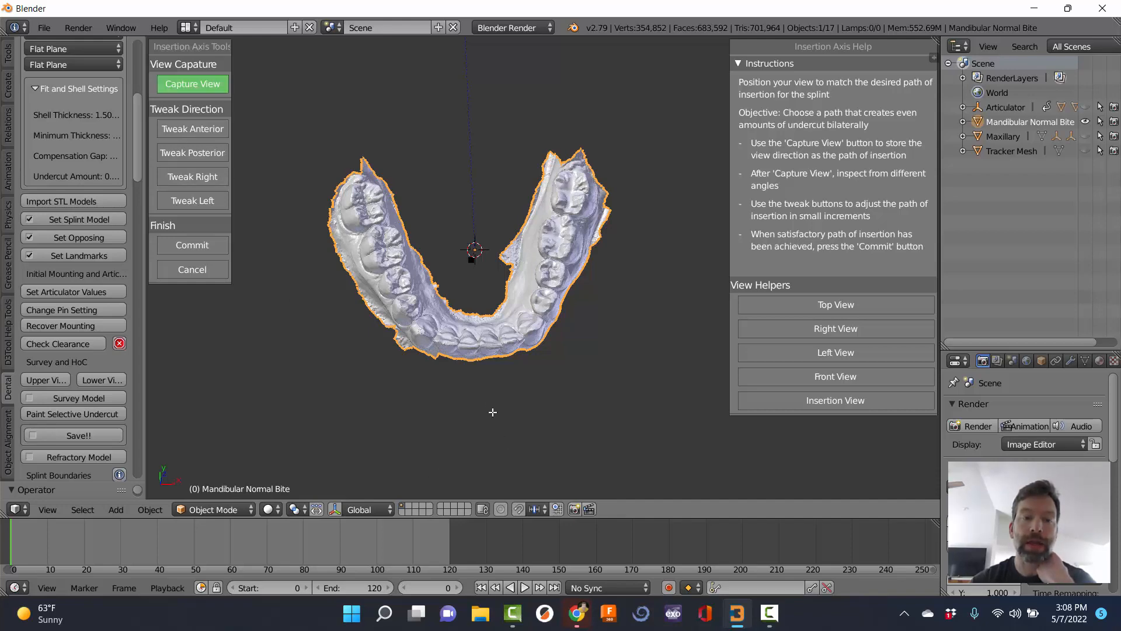
middle_click_drag(493, 412, 511, 246)
scroll(467, 257, "up", 5)
middle_click_drag(386, 280, 420, 286)
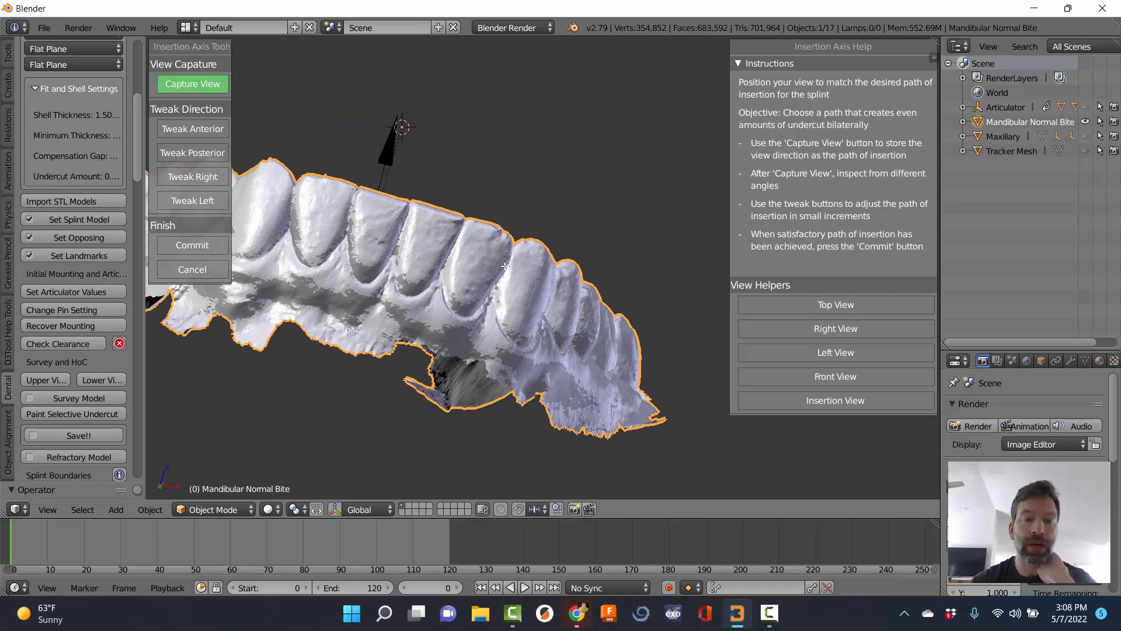
middle_click_drag(504, 266, 474, 221)
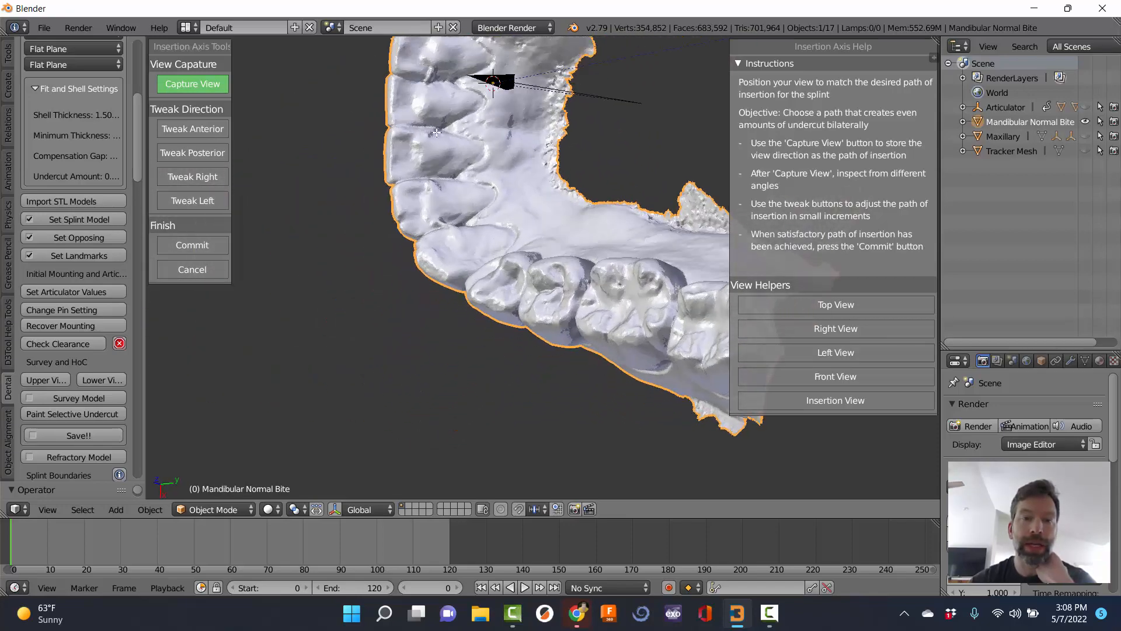
middle_click_drag(562, 270, 466, 73)
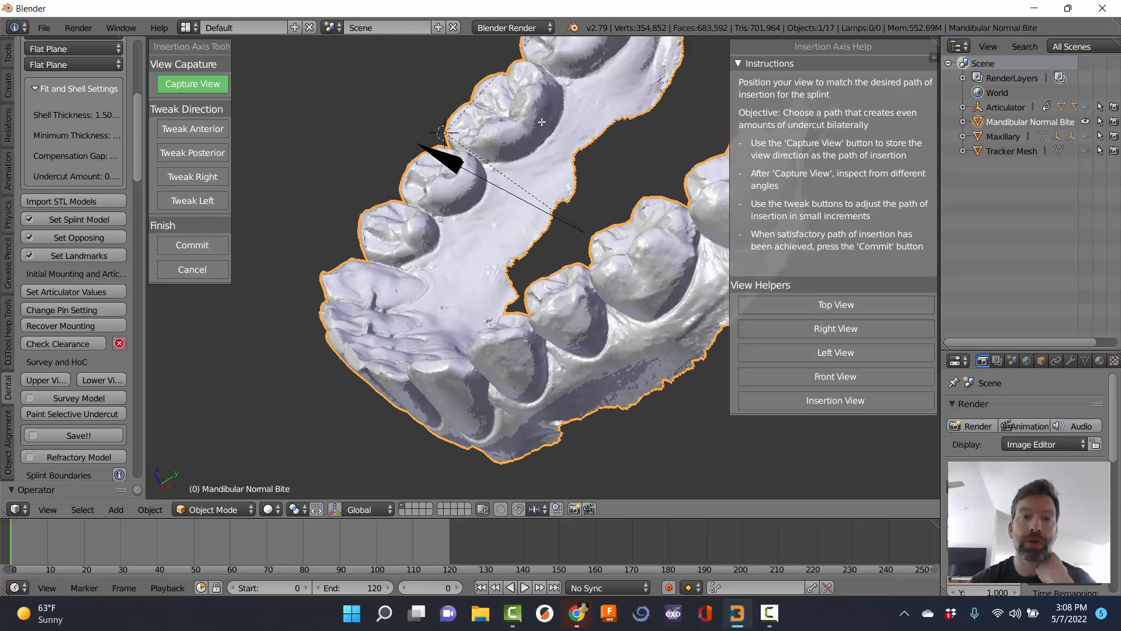
middle_click_drag(542, 122, 520, 169)
middle_click_drag(362, 315, 572, 219)
scroll(461, 337, "down", 4)
scroll(409, 258, "up", 3)
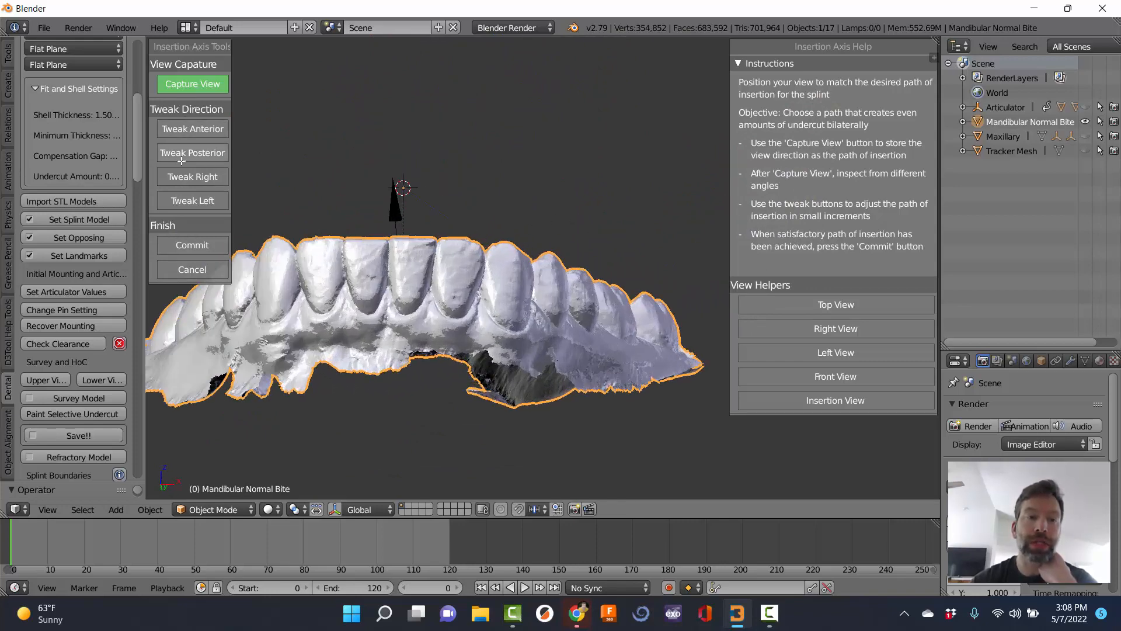
middle_click_drag(440, 108, 489, 210)
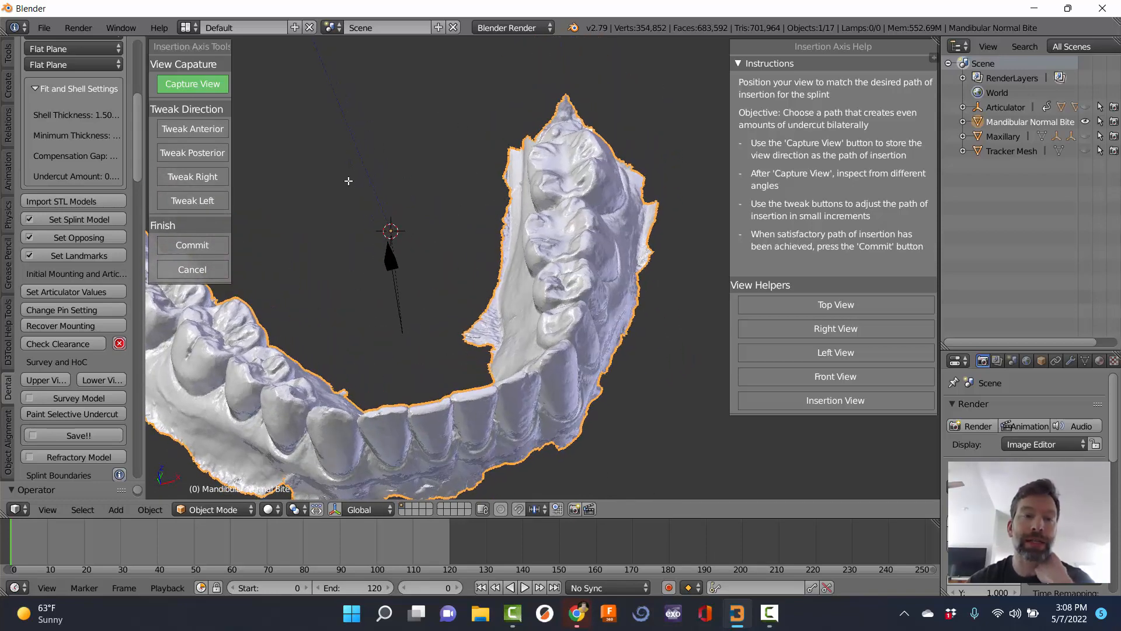
Commit the insertion path and save as '<initials>-Lower-FlatPlane.blend' in the recent folder.
left_click(190, 244)
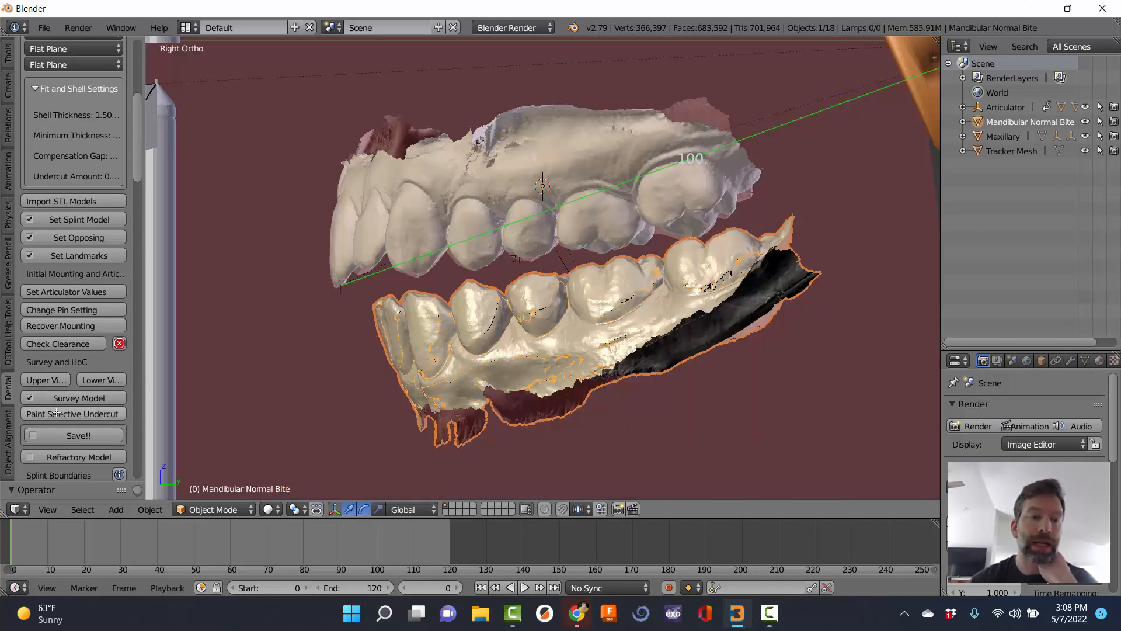
scroll(61, 412, "down", 2)
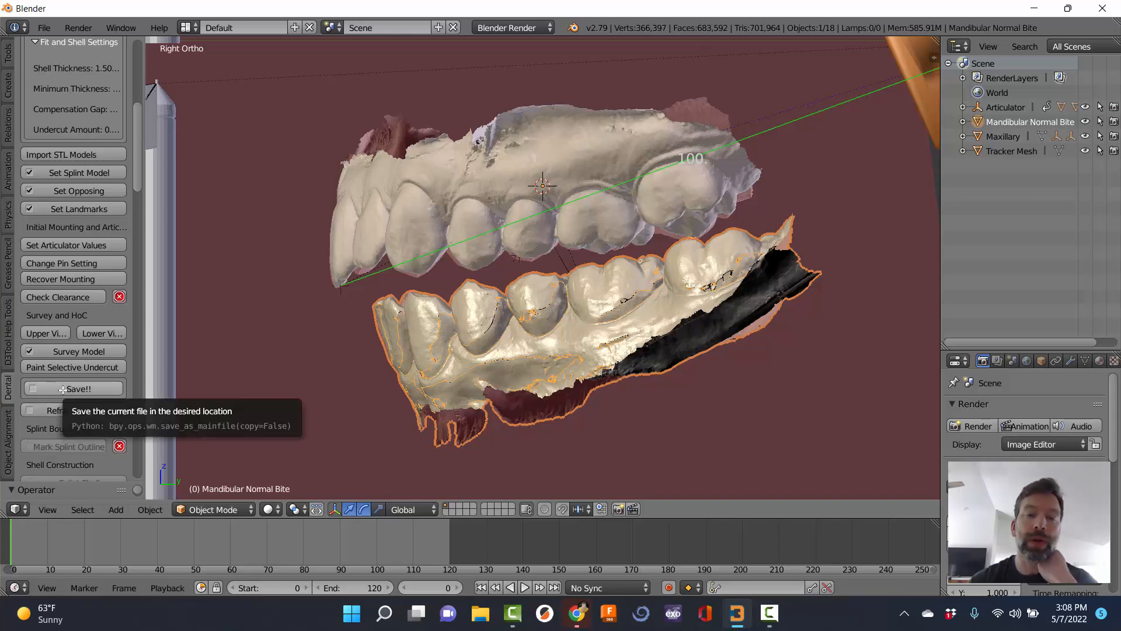
left_click(63, 388)
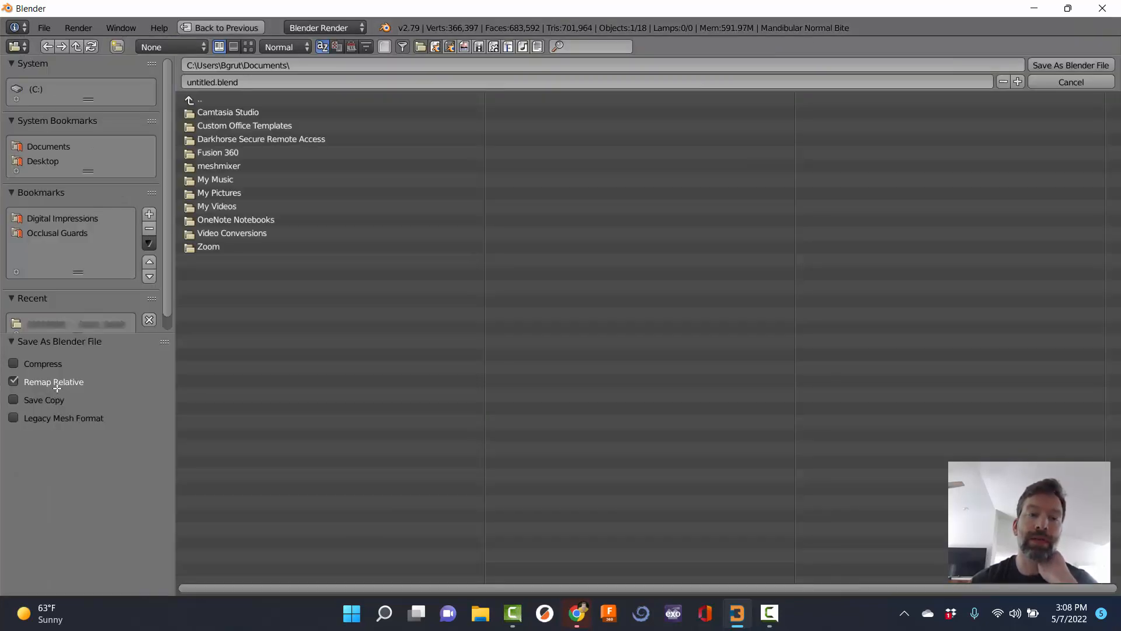
left_click(93, 320)
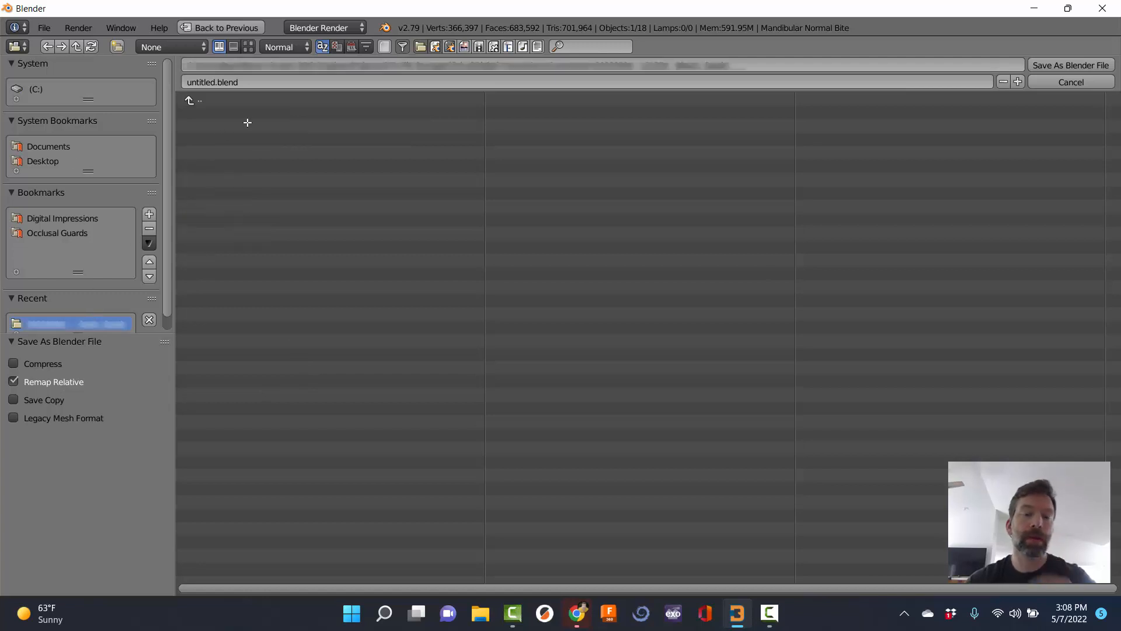
left_click(230, 84)
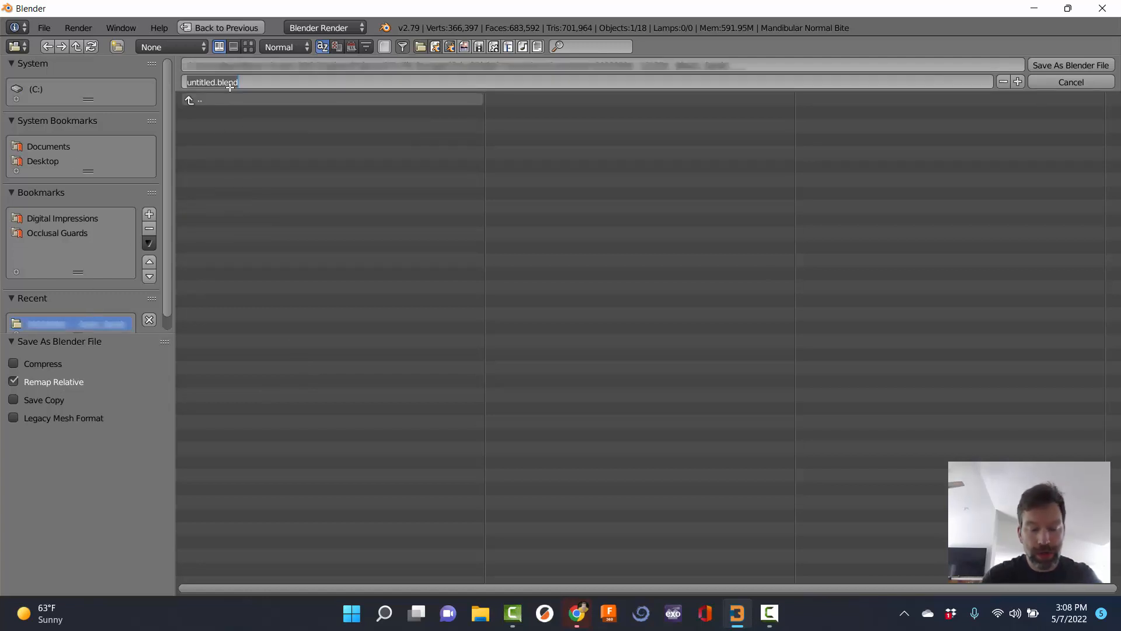
type("BS-Lower-FlatPlane")
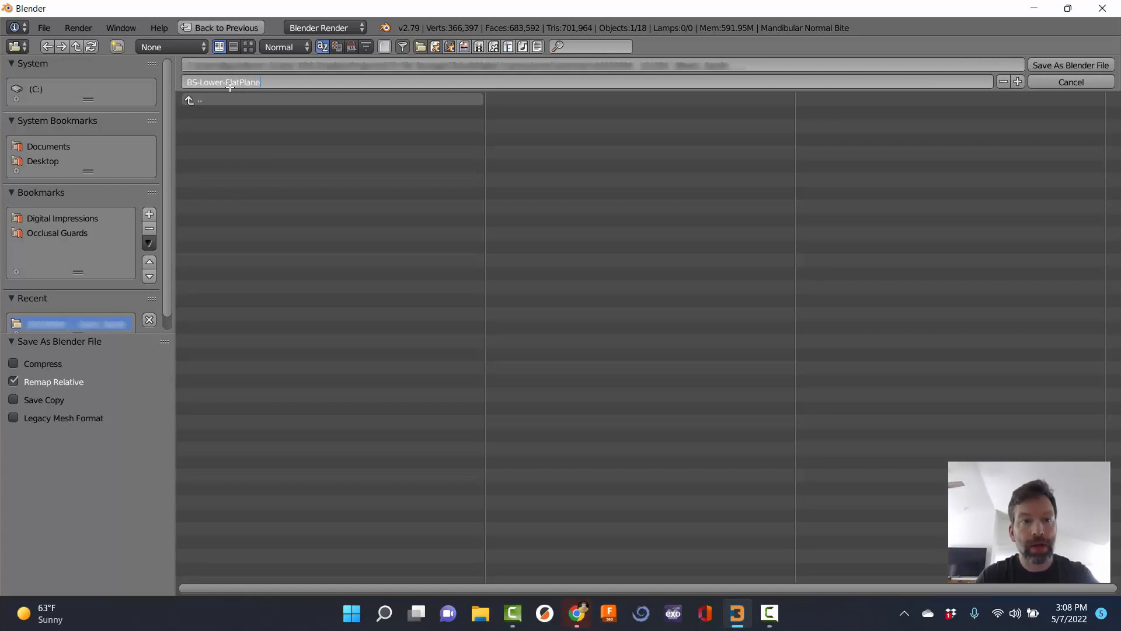
key("Return")
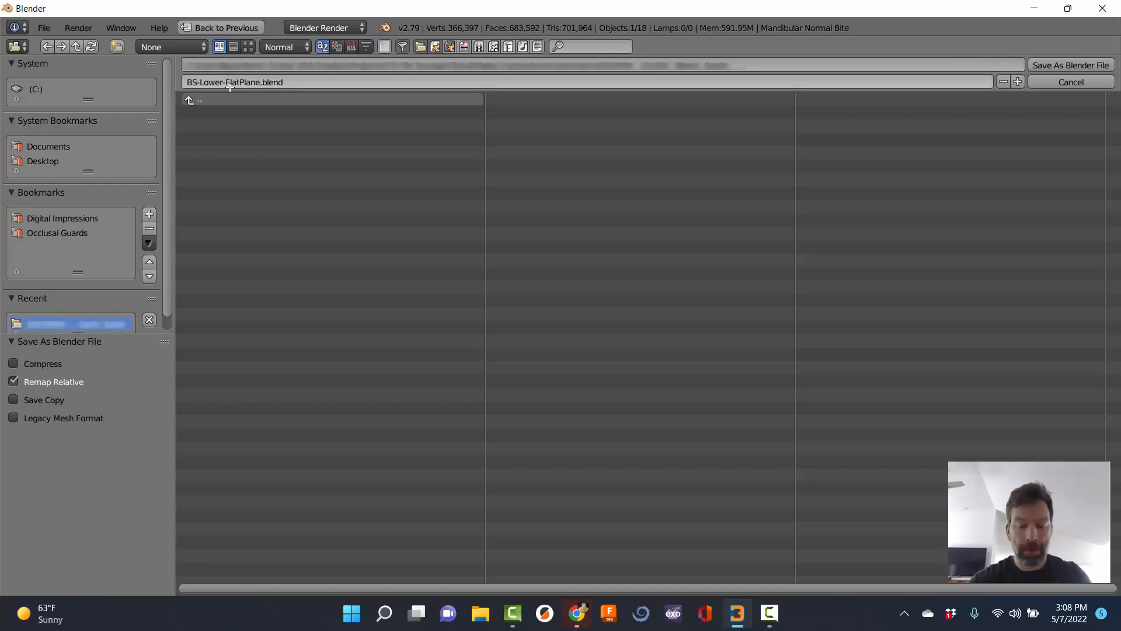
left_click(1070, 65)
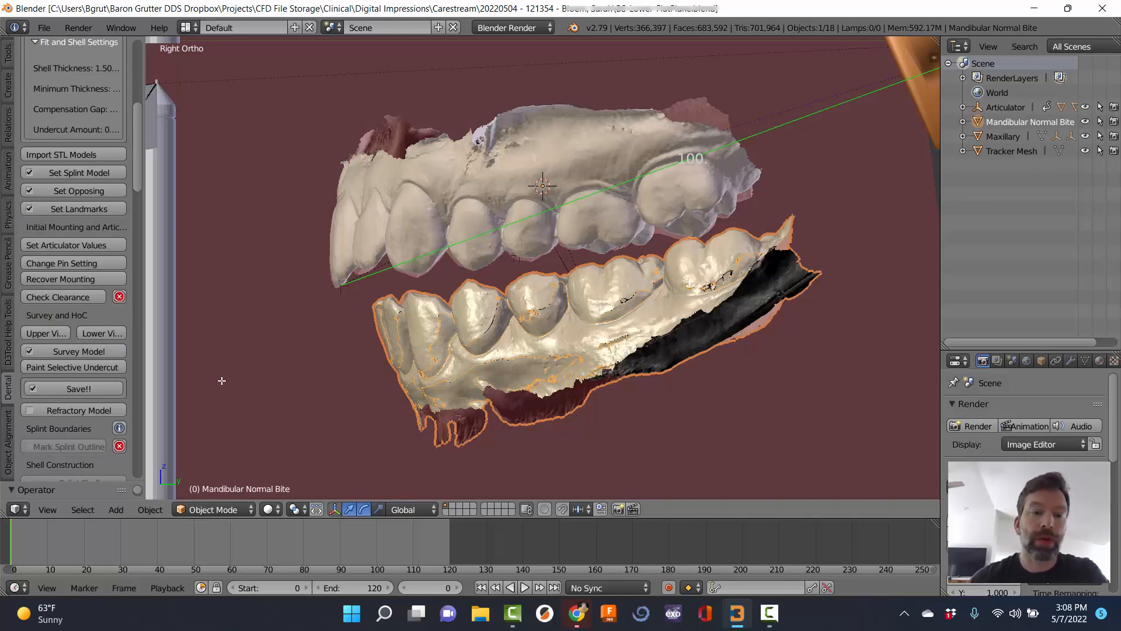
Build the Refractory Model with blockout undercut 0.14 and offset 0.12.
middle_click_drag(347, 253, 392, 259)
scroll(391, 259, "down", 4)
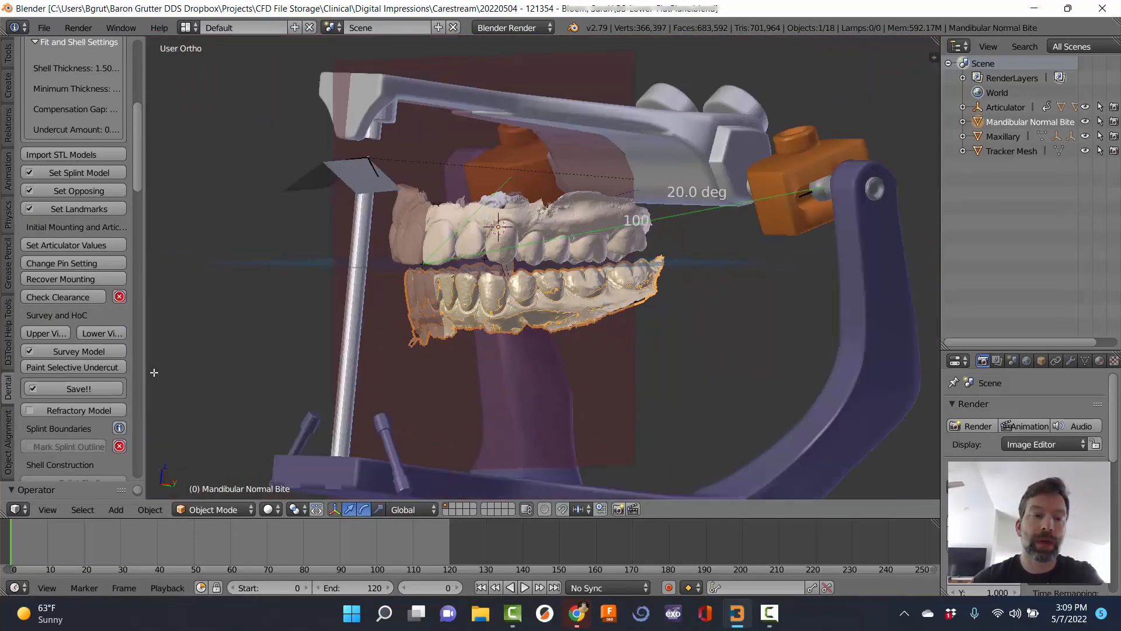
left_click(83, 410)
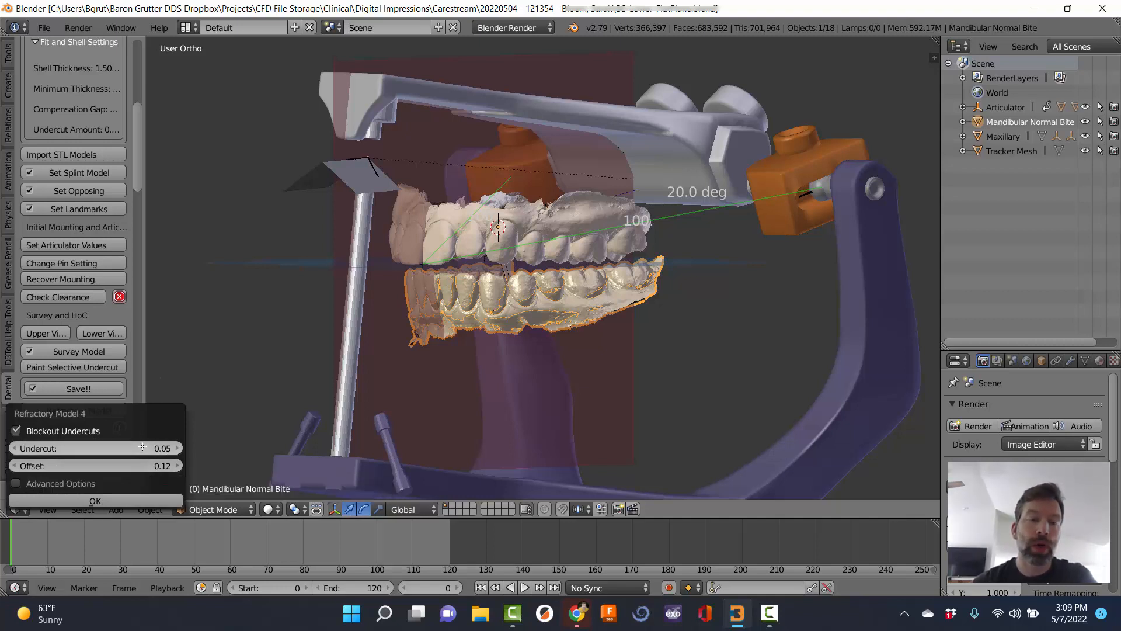
left_click(178, 447)
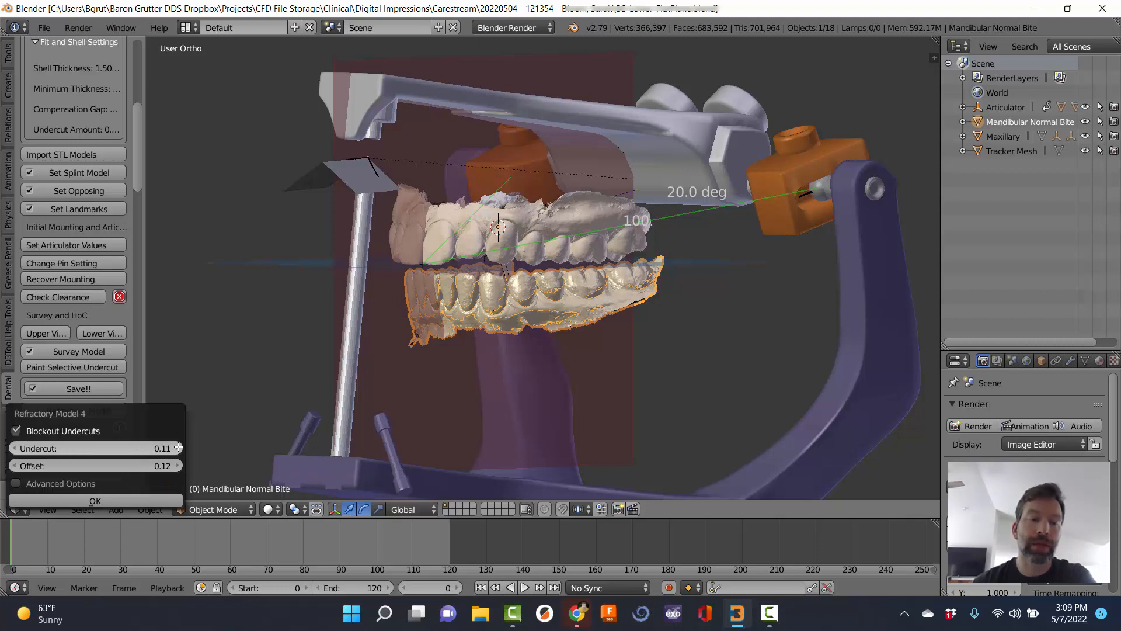
left_click(178, 448)
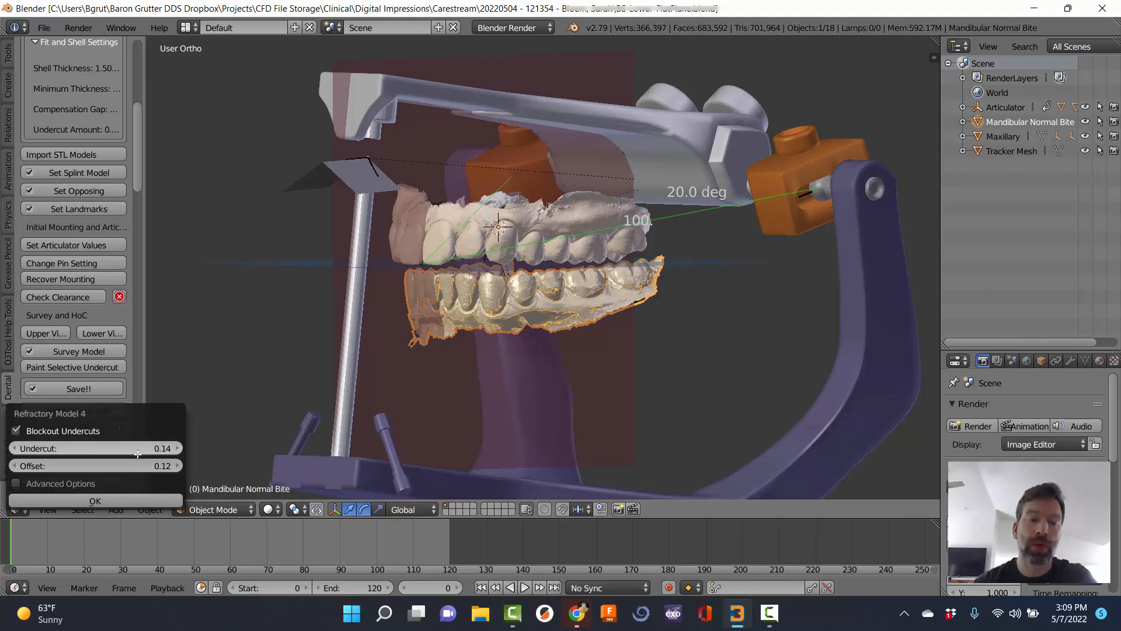
left_click(14, 465)
left_click(14, 466)
left_click(14, 465)
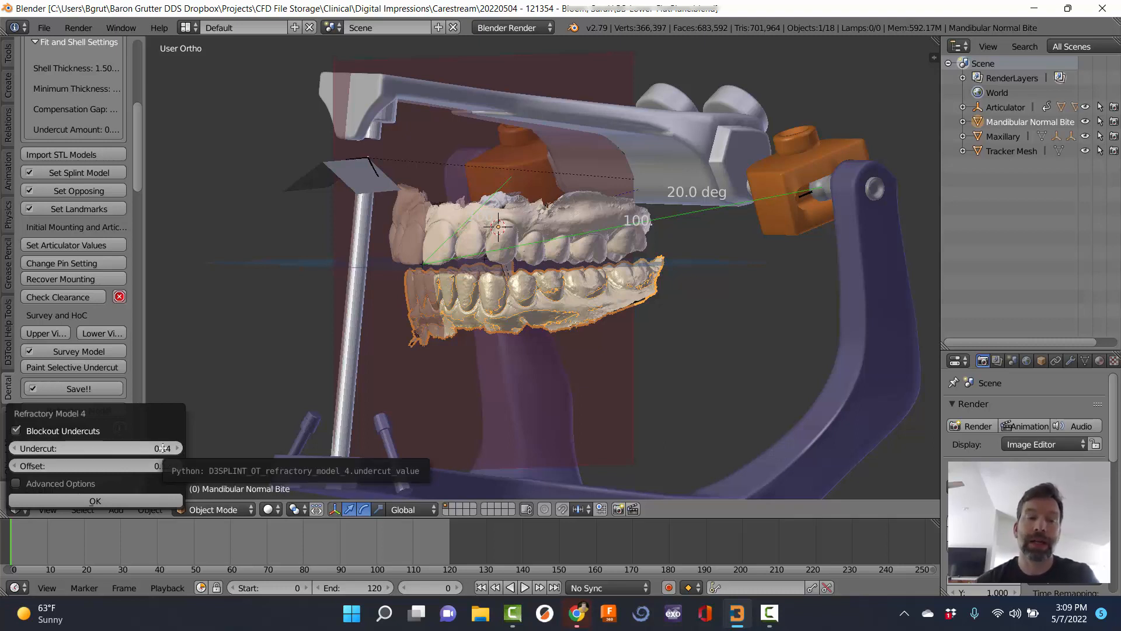
left_click(14, 465)
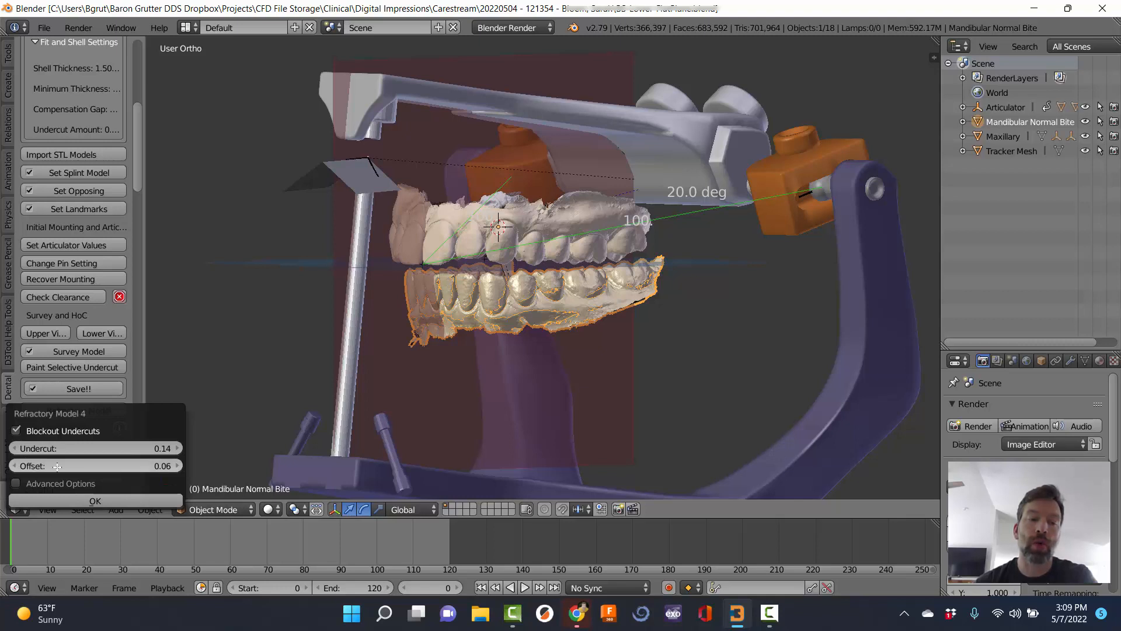
left_click(178, 465)
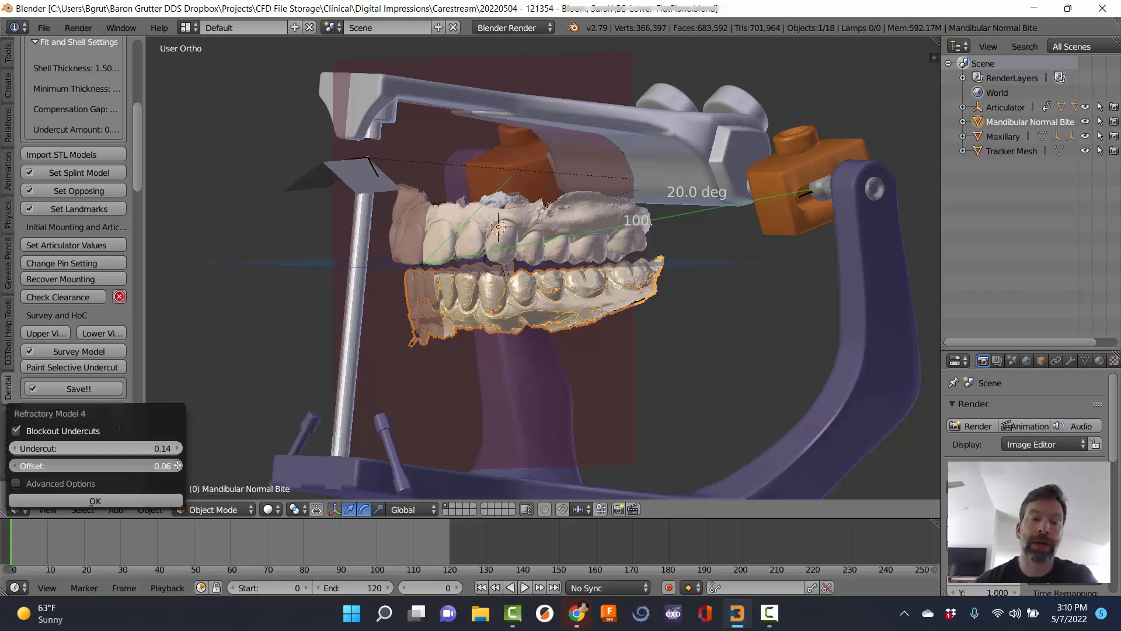
left_click(178, 465)
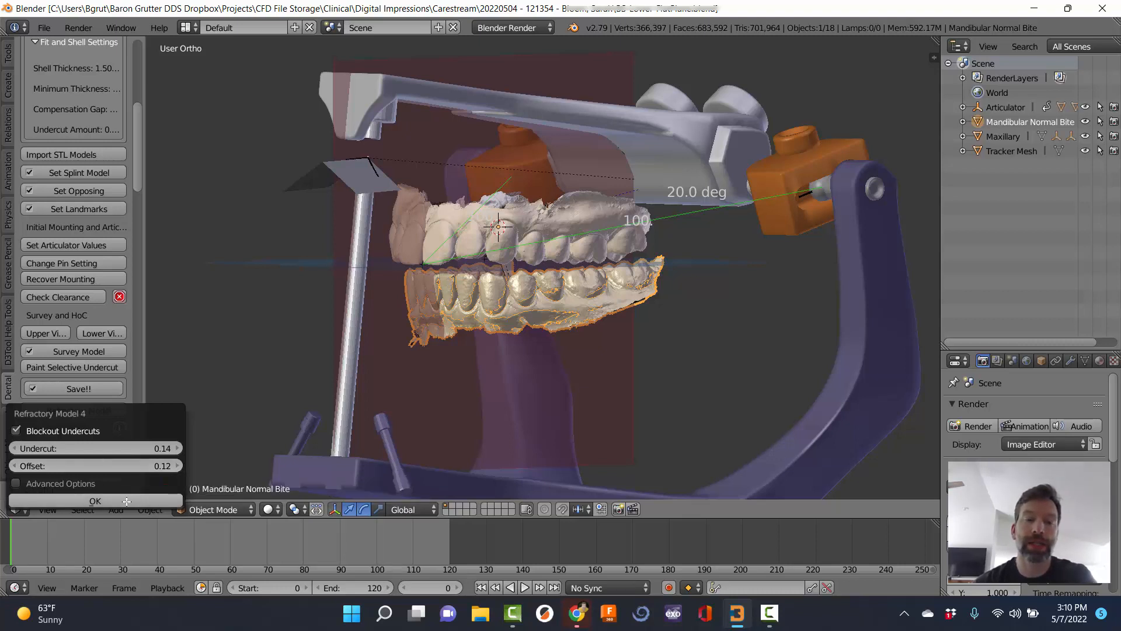
left_click(127, 501)
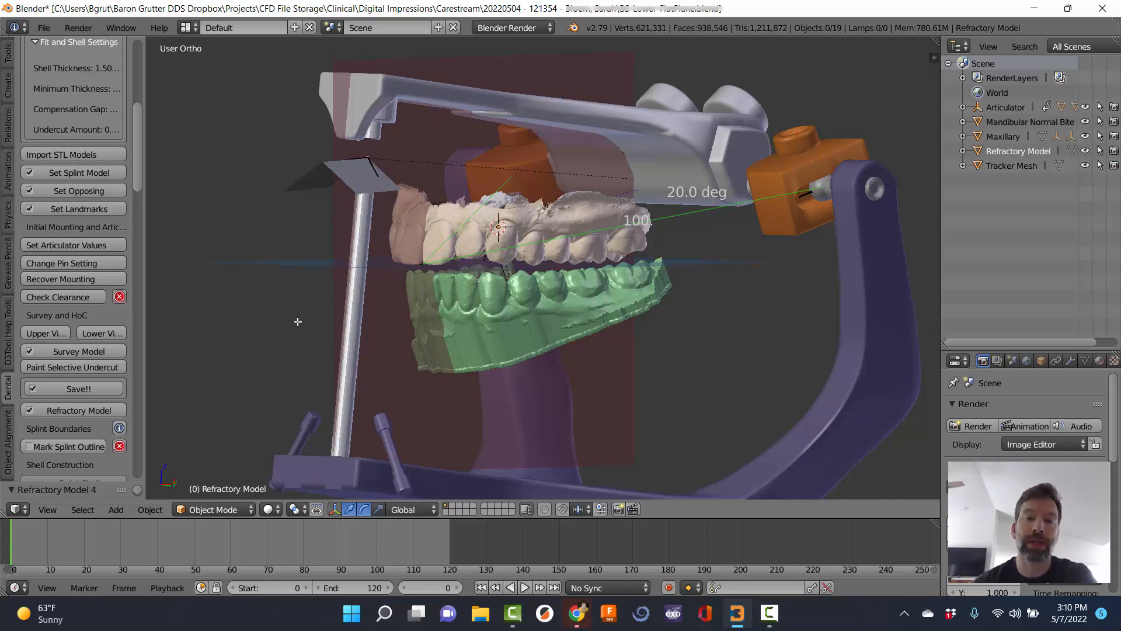
Inspect the new green refractory model, then start Mark Splint Outline.
middle_click_drag(319, 330, 525, 324)
scroll(524, 324, "up", 3)
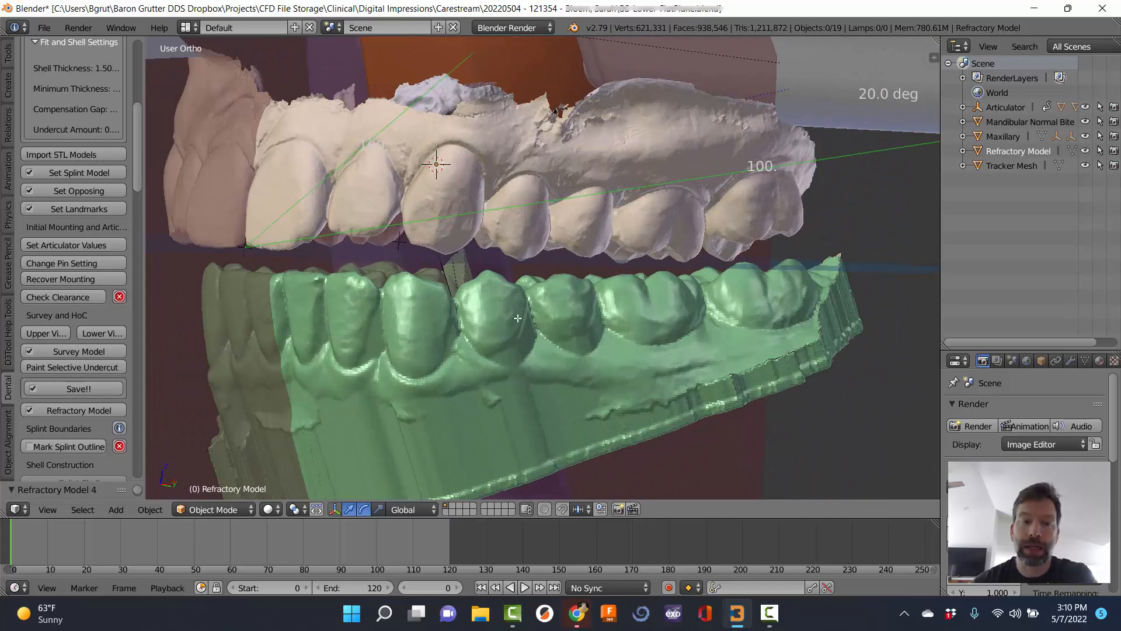
scroll(456, 297, "down", 4)
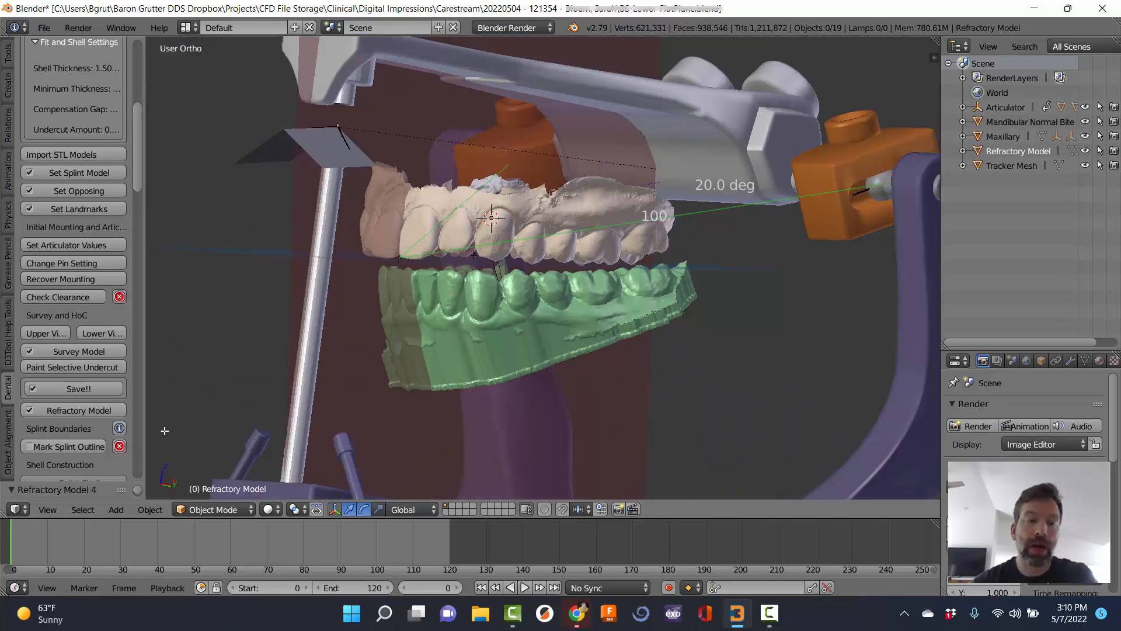
left_click(66, 446)
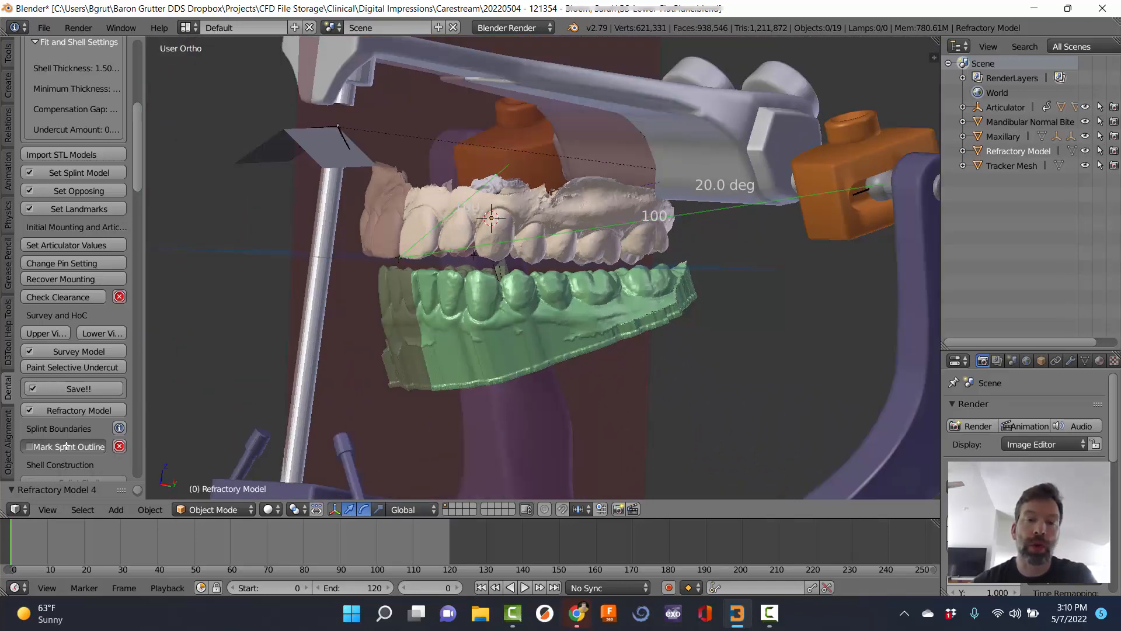
Place splint margin points along the cheek side of the arch and around the back molar.
scroll(512, 318, "up", 3)
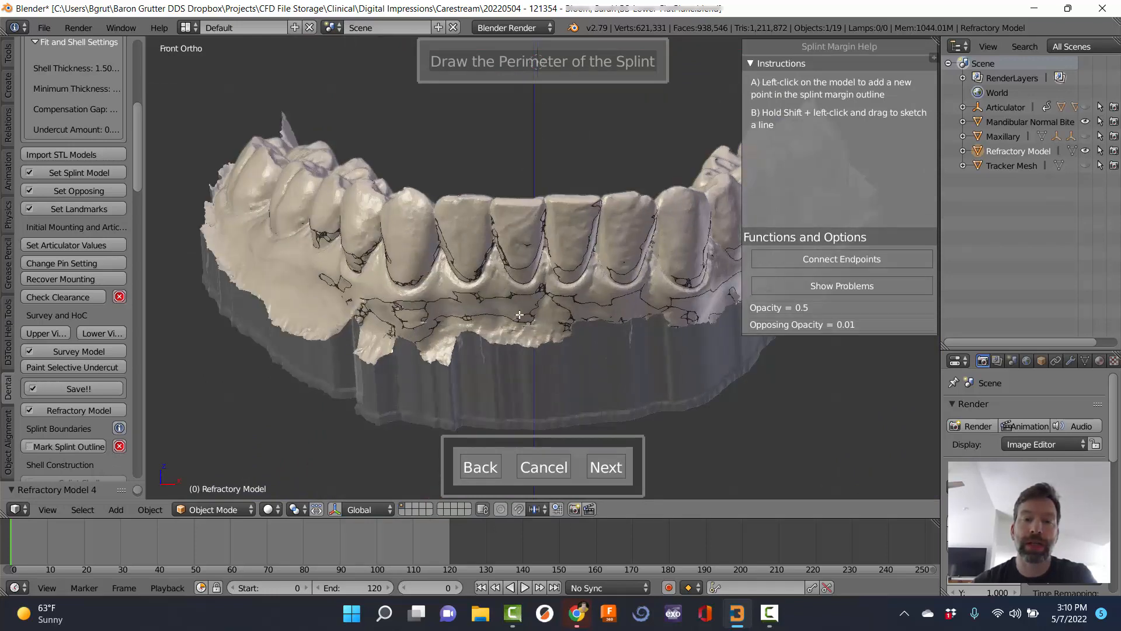
middle_click_drag(519, 315, 518, 285)
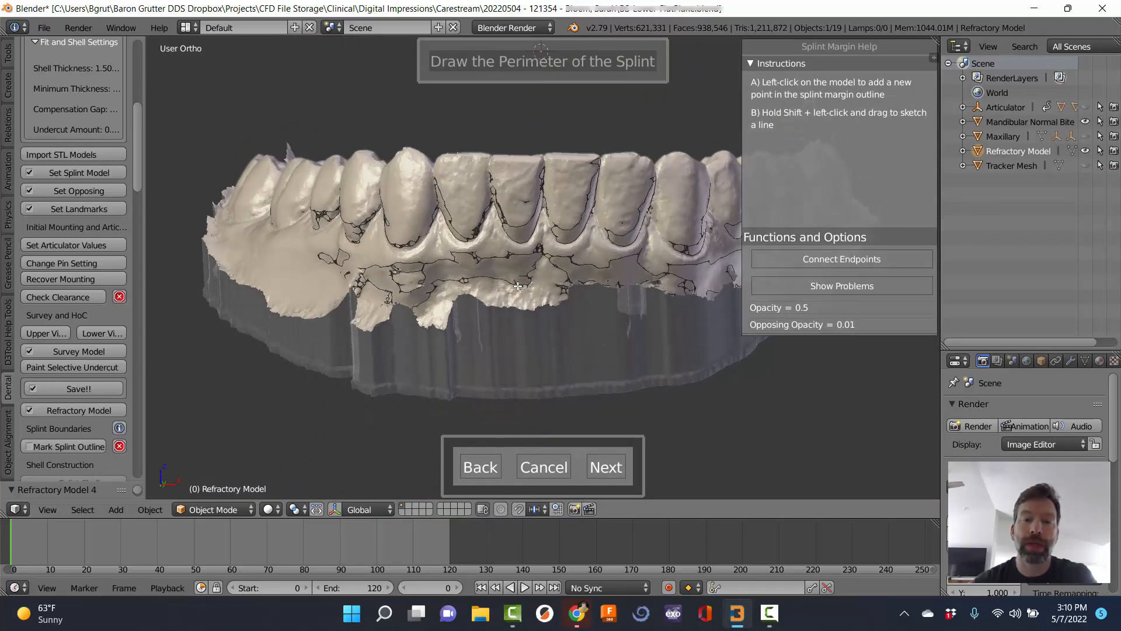
left_click(403, 251)
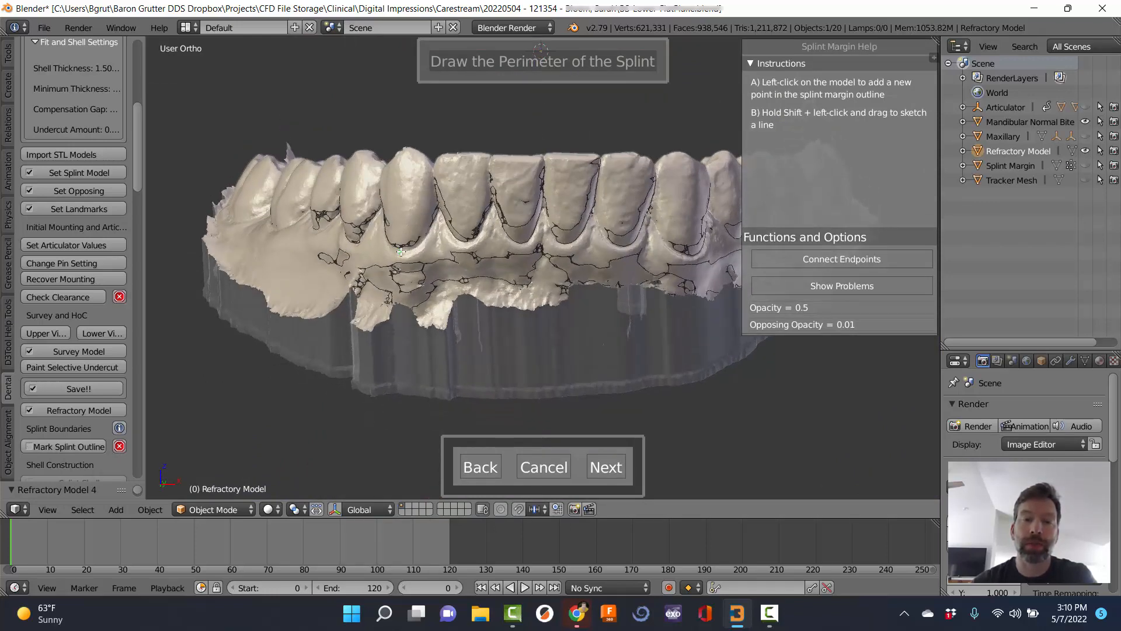
left_click(465, 243)
left_click(568, 245)
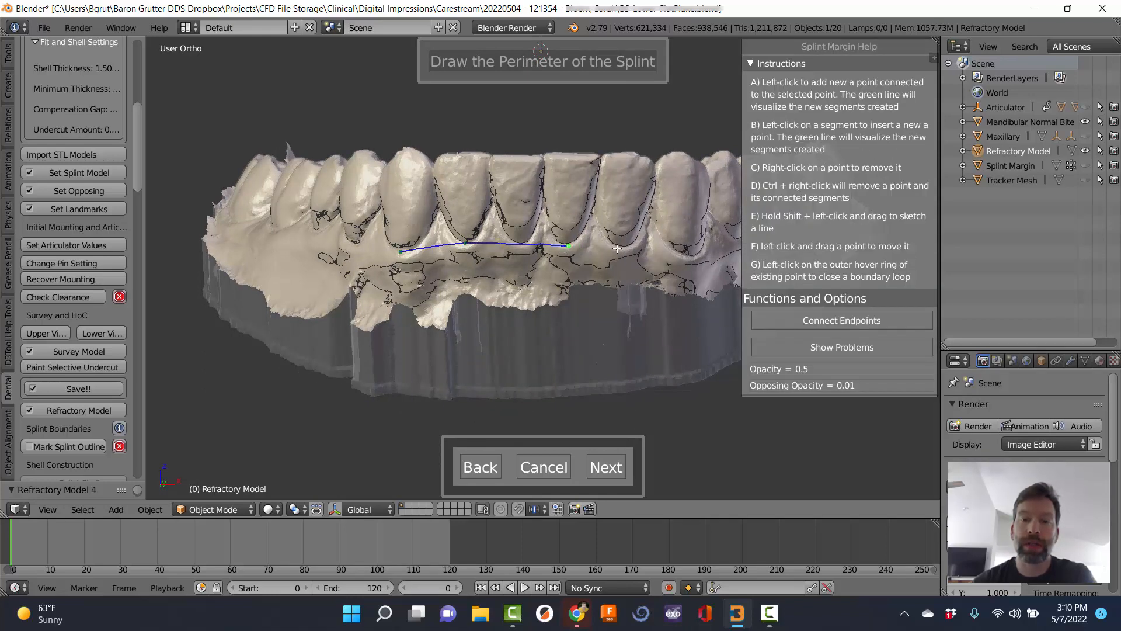
left_click(617, 248)
left_click(689, 256)
middle_click_drag(690, 257, 538, 229)
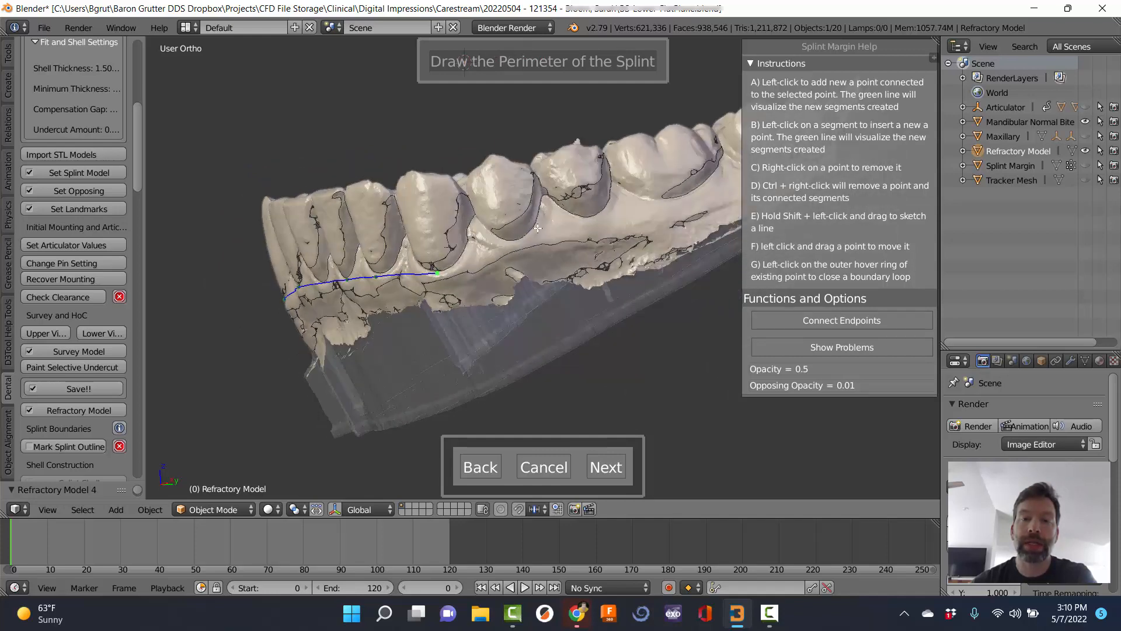
left_click(524, 238)
left_click(603, 212)
left_click(707, 183)
middle_click_drag(707, 183, 580, 247)
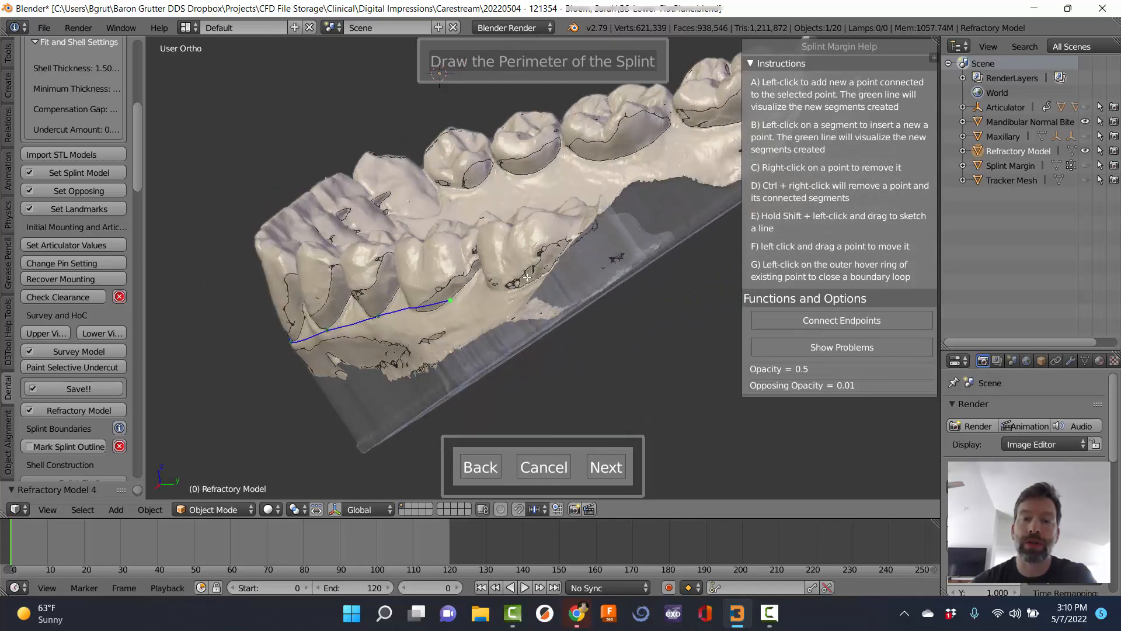
left_click(521, 287)
middle_click_drag(521, 286, 428, 444)
left_click(640, 344)
left_click(647, 314)
left_click(311, 418)
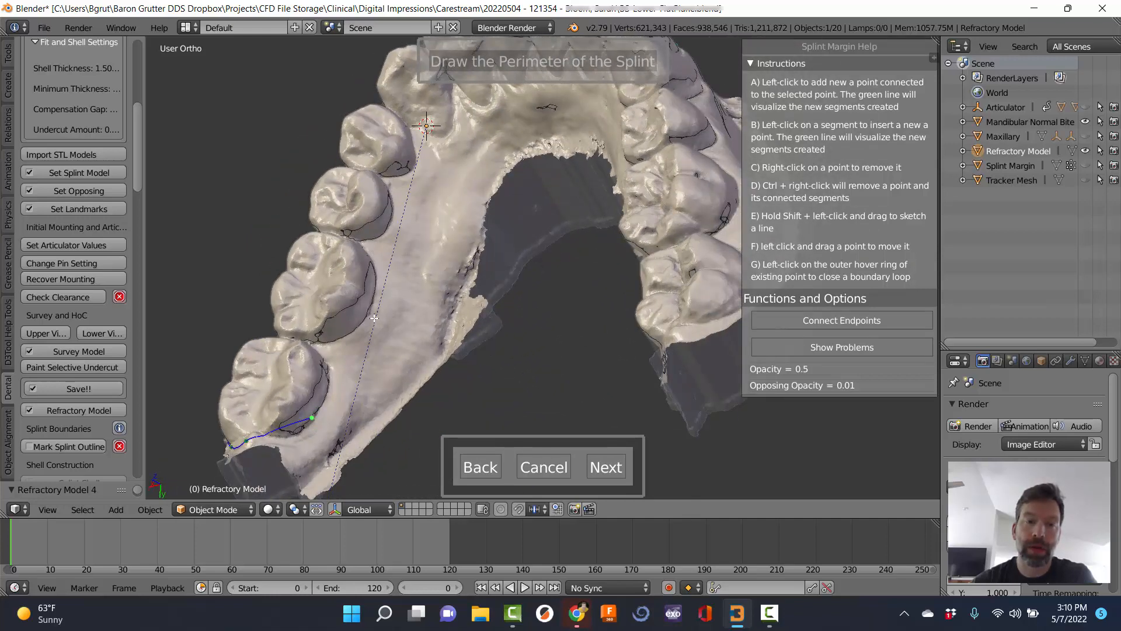
Continue the margin line along the tongue side and across the front teeth to the far side.
left_click(366, 315)
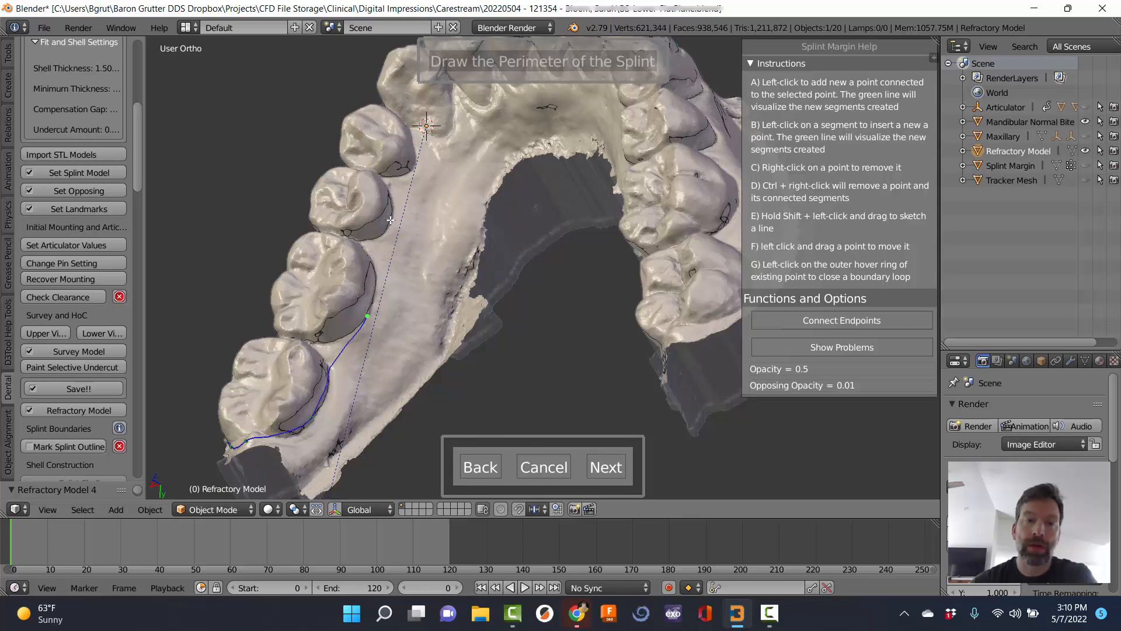
left_click(390, 219)
left_click(411, 172)
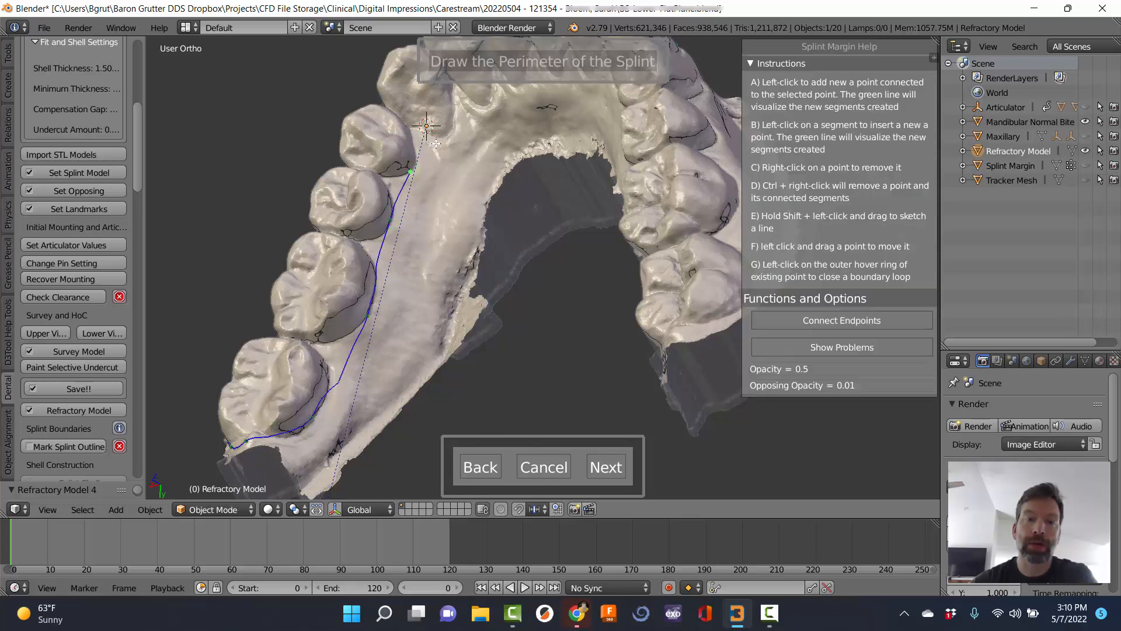
left_click(444, 132)
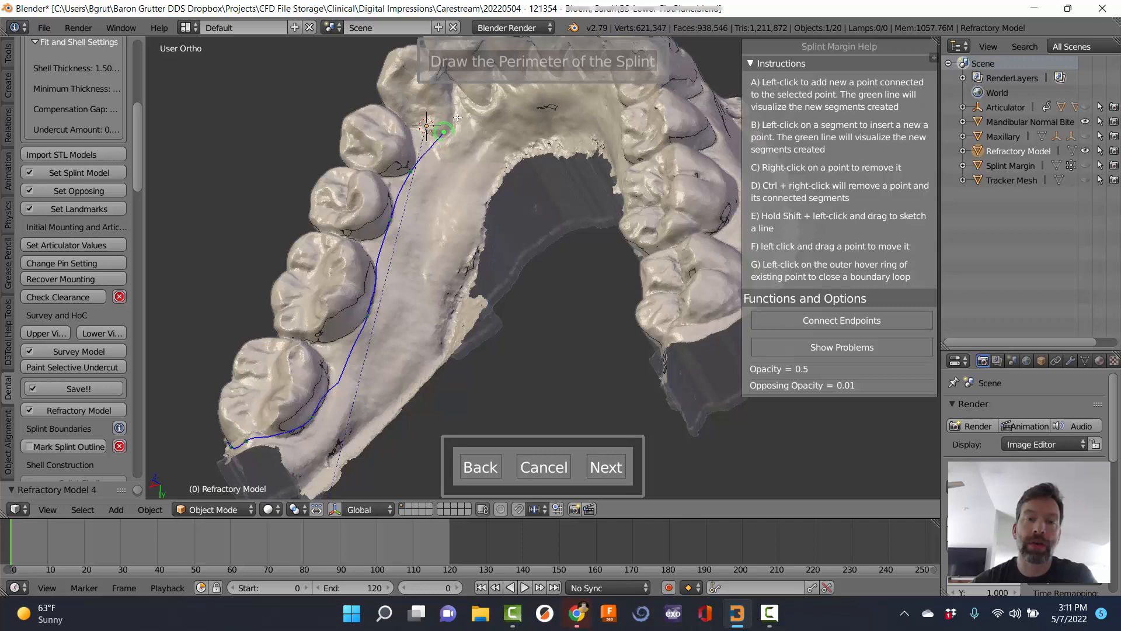
left_click(485, 105)
middle_click_drag(541, 222, 648, 168)
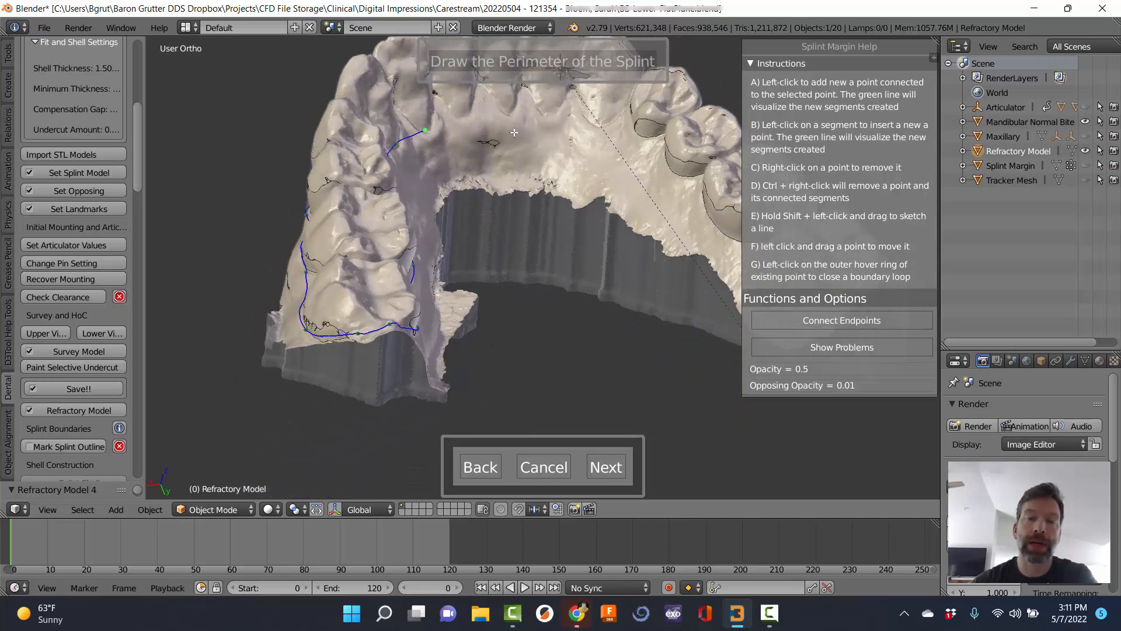
left_click(459, 120)
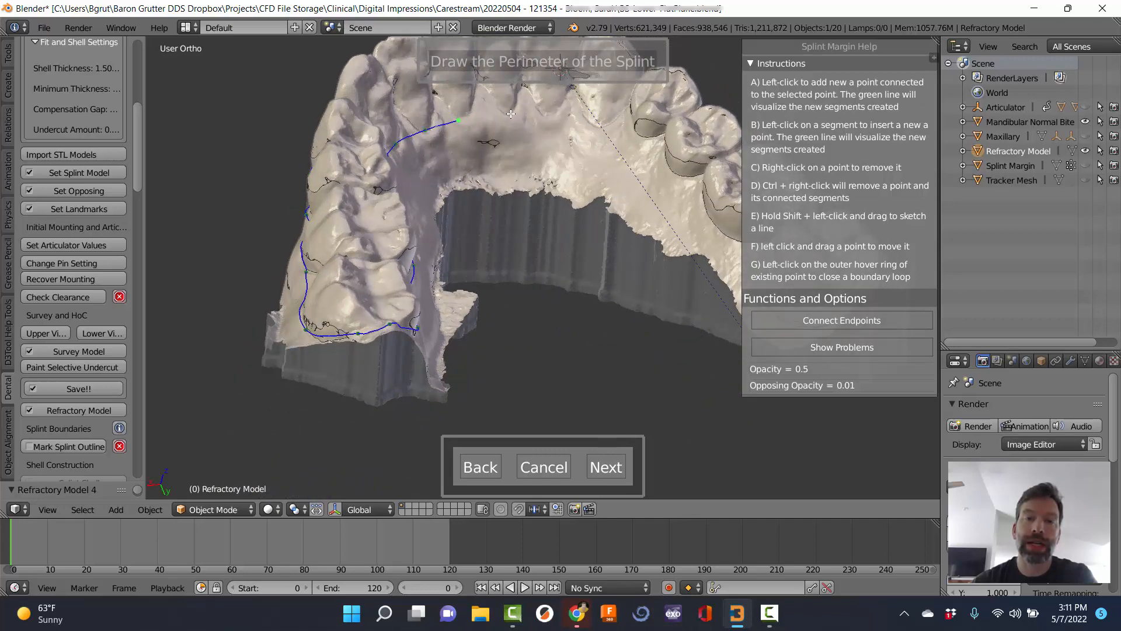
left_click(510, 113)
left_click(548, 115)
left_click(597, 126)
left_click(636, 135)
left_click(674, 176)
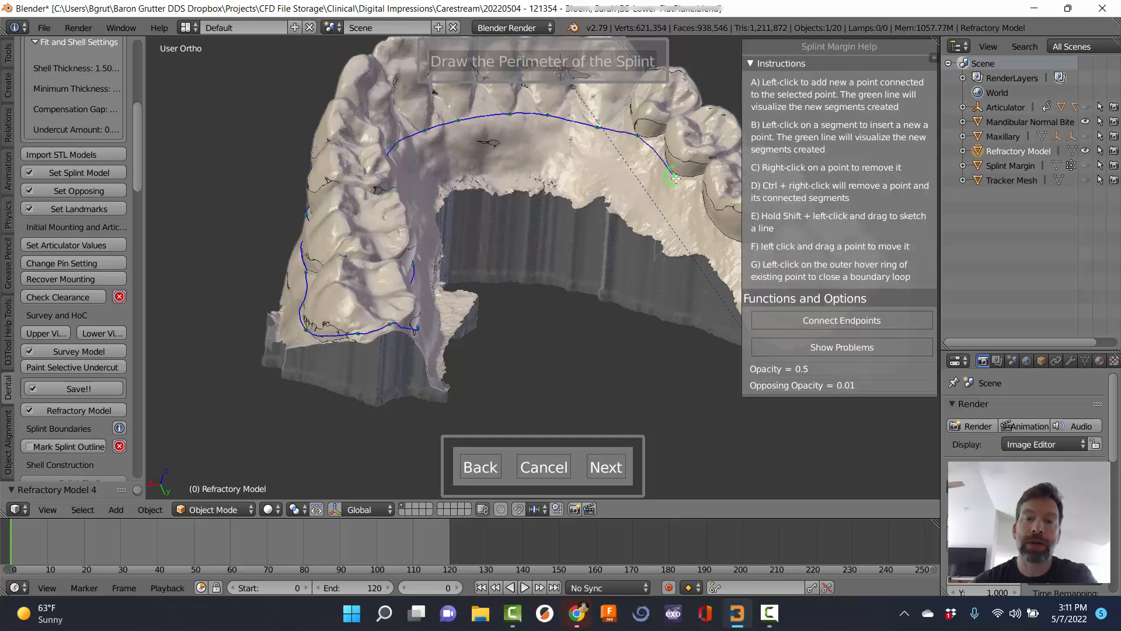
left_click(722, 236)
middle_click_drag(722, 236, 388, 128)
scroll(588, 261, "down", 3)
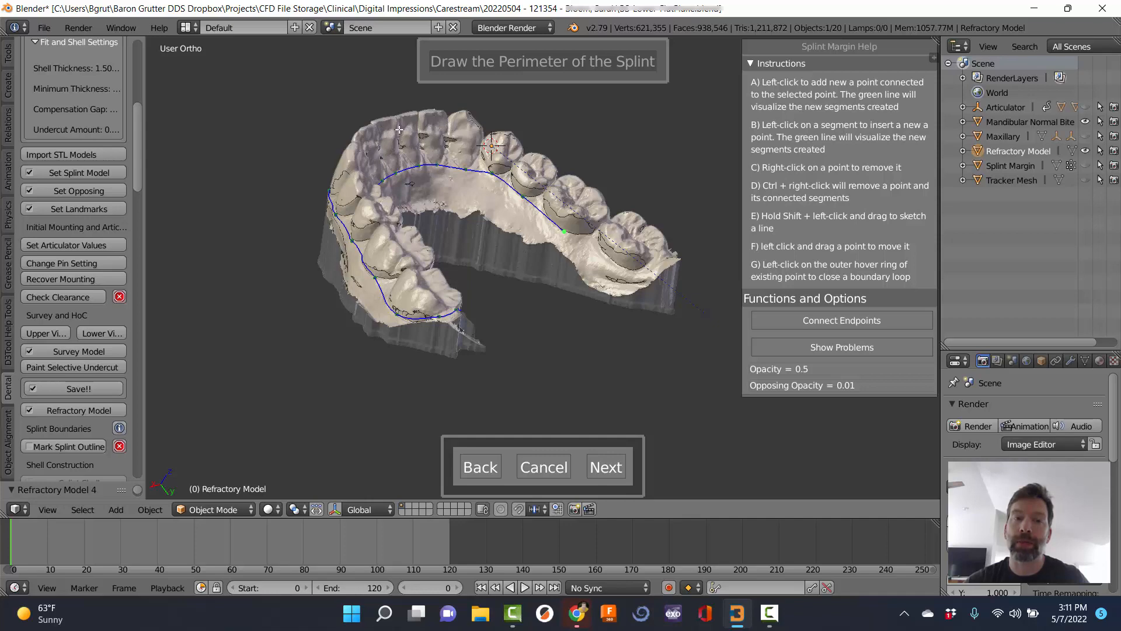
Add perimeter points along the gum margin of the left posterior teeth.
left_click(619, 269)
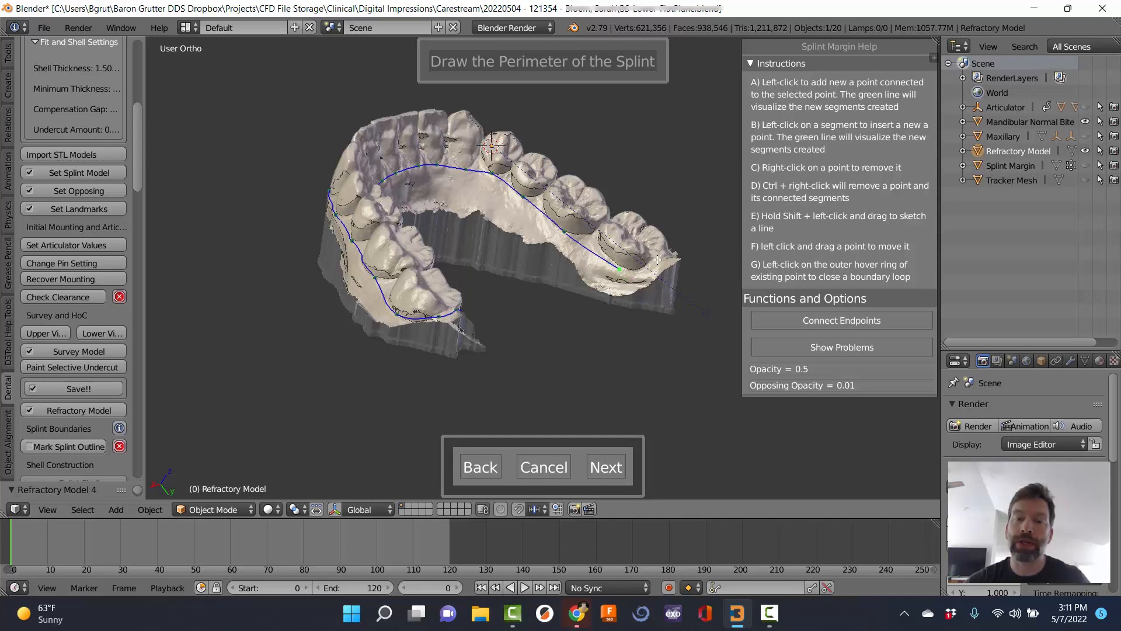
left_click(658, 260)
middle_click_drag(658, 259, 500, 340)
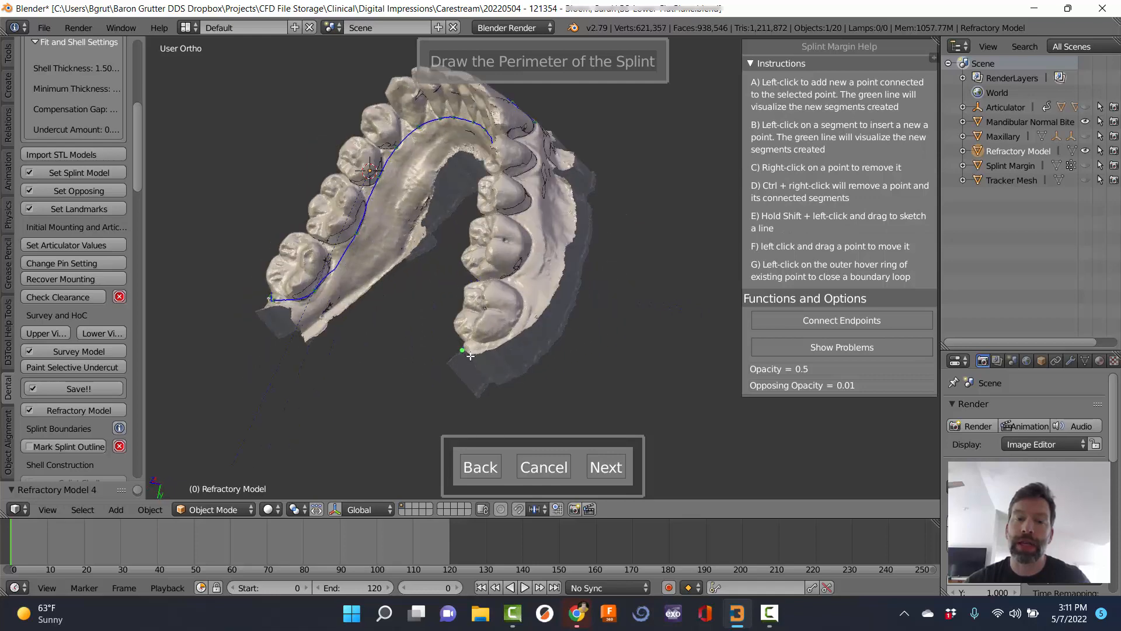
left_click(508, 328)
left_click(521, 314)
left_click(533, 240)
middle_click_drag(540, 204, 509, 233)
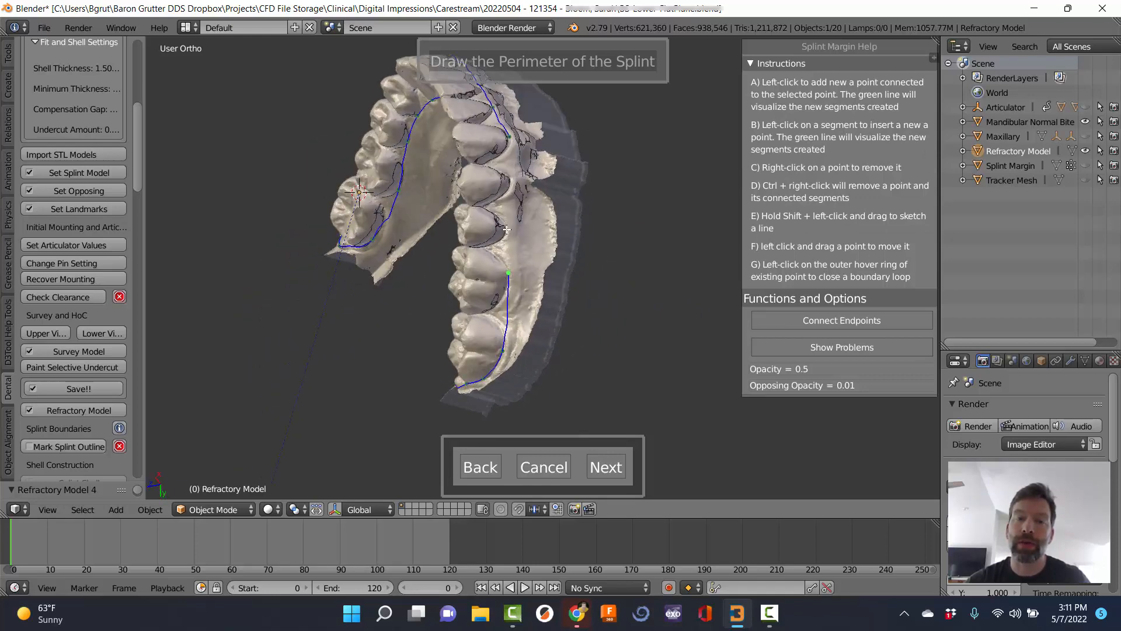
left_click(506, 230)
left_click(512, 183)
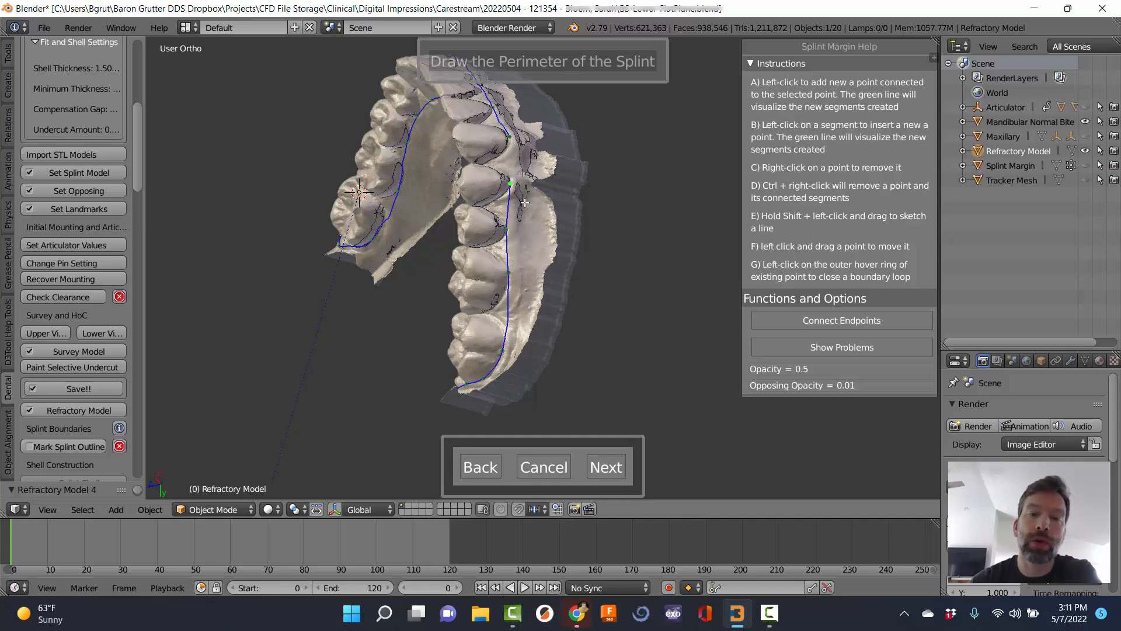
middle_click_drag(527, 194, 516, 193)
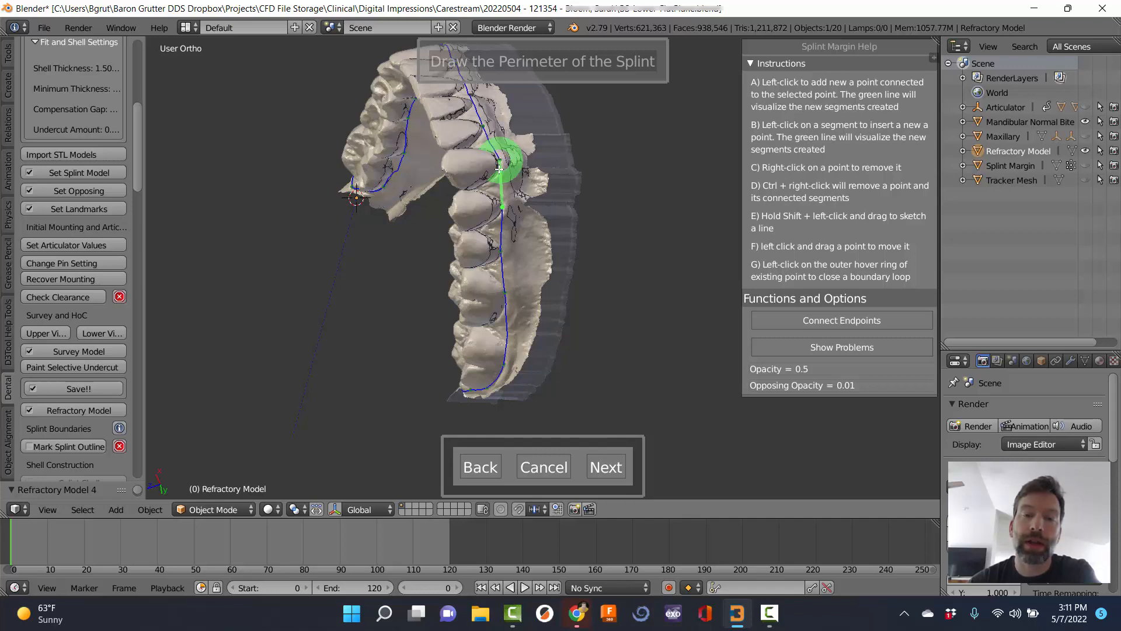
From an occlusal view, nudge margin points lower to reroute the line.
middle_click_drag(308, 260, 464, 206)
scroll(472, 257, "up", 1)
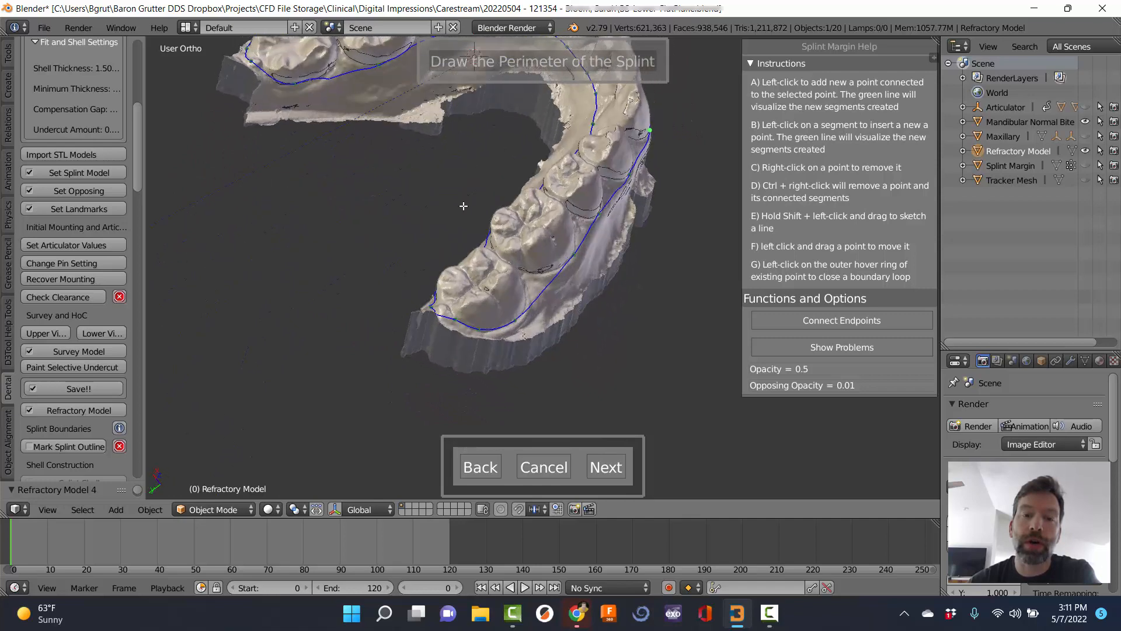
scroll(466, 298, "down", 4)
scroll(466, 298, "up", 5)
middle_click_drag(482, 268, 489, 334)
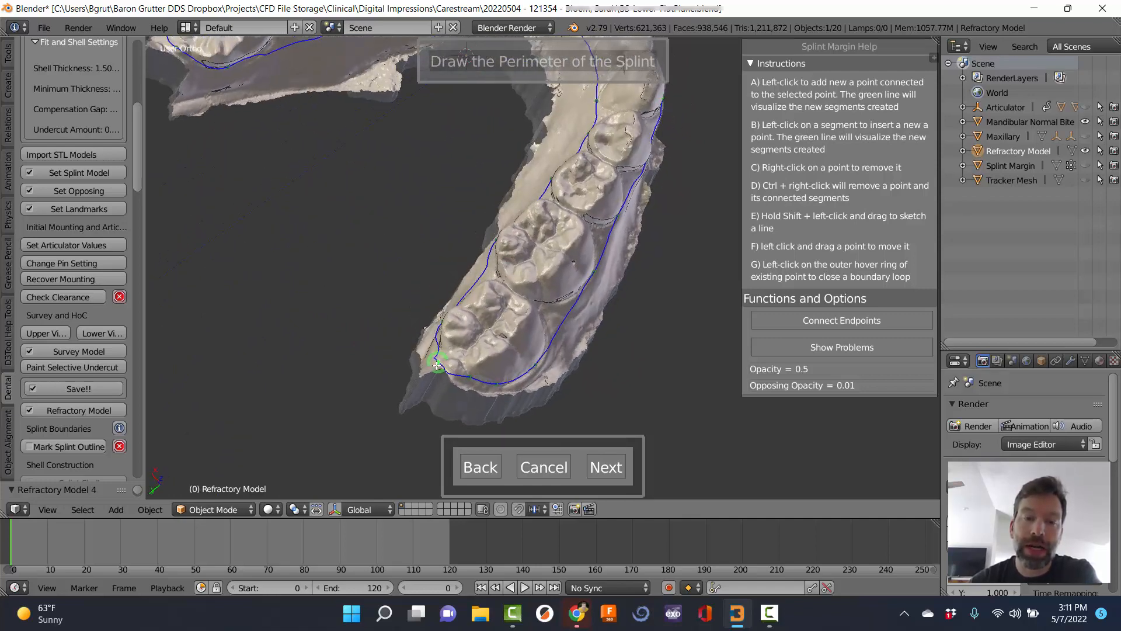
left_click_drag(436, 365, 431, 369)
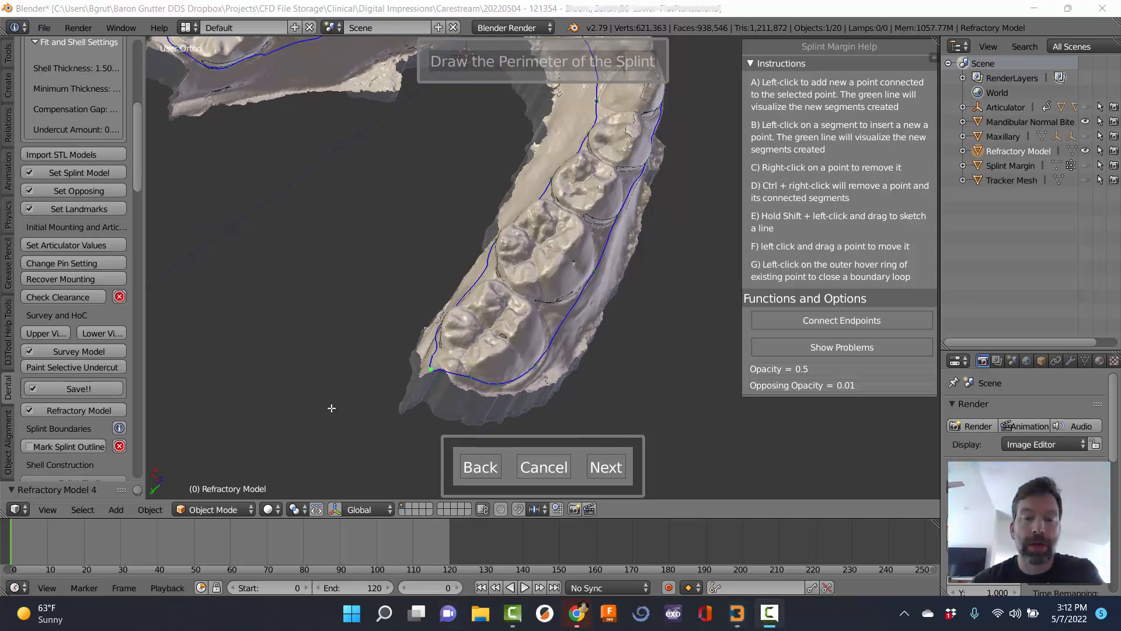
middle_click_drag(438, 376, 515, 302)
scroll(515, 301, "up", 4)
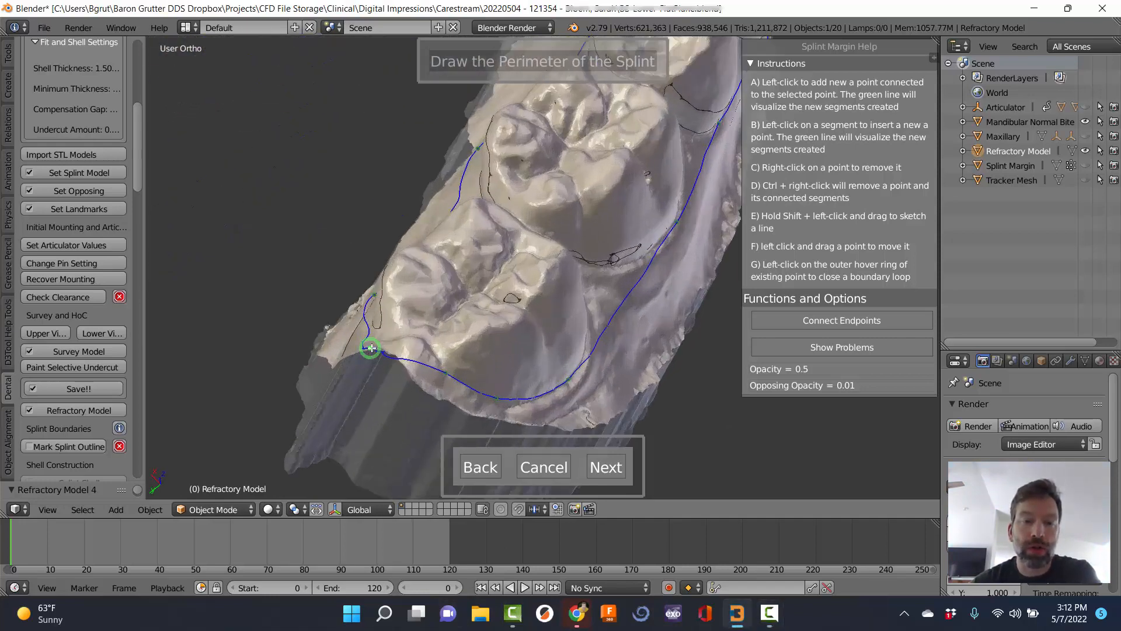
left_click_drag(372, 348, 367, 363)
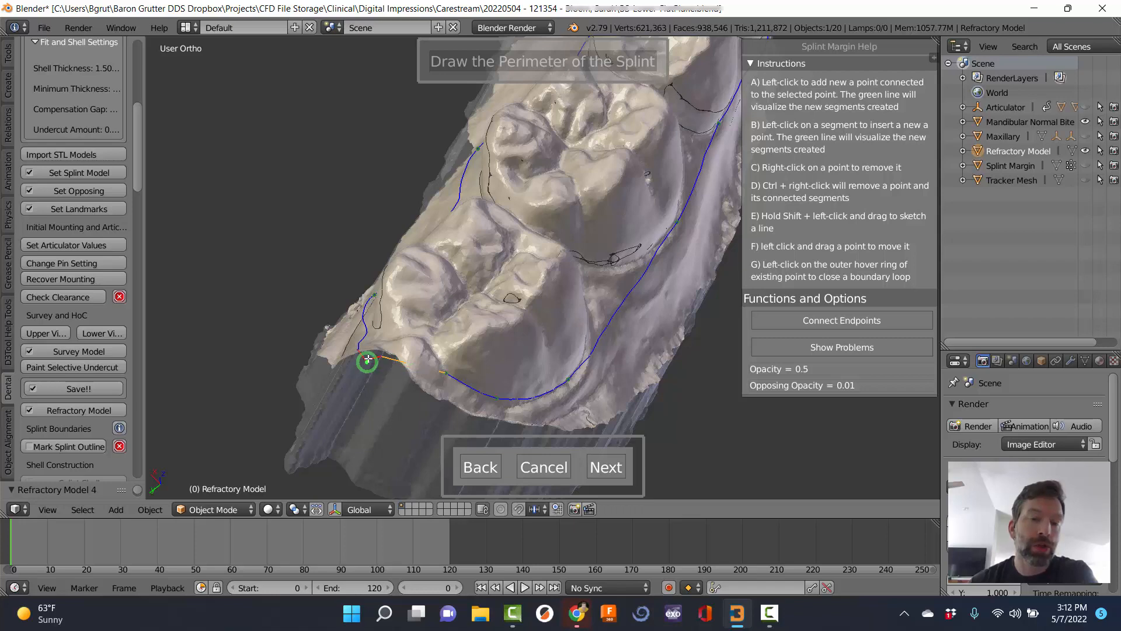
middle_click_drag(362, 354, 440, 383)
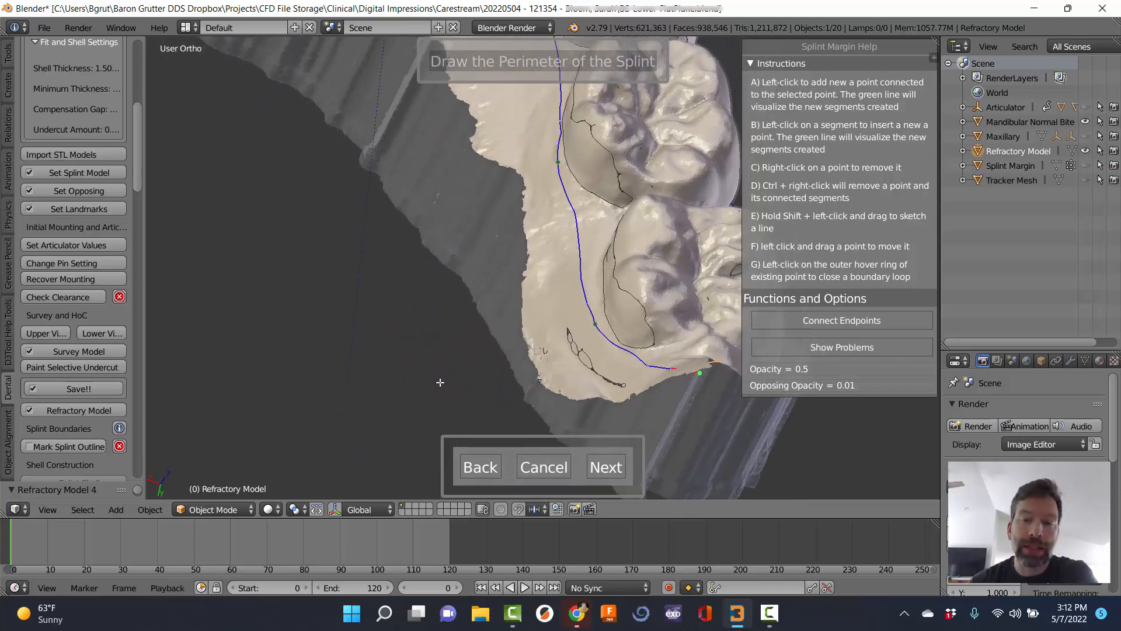
Extend the perimeter along the gum margin at the back of the arch and reposition a point.
left_click(677, 374)
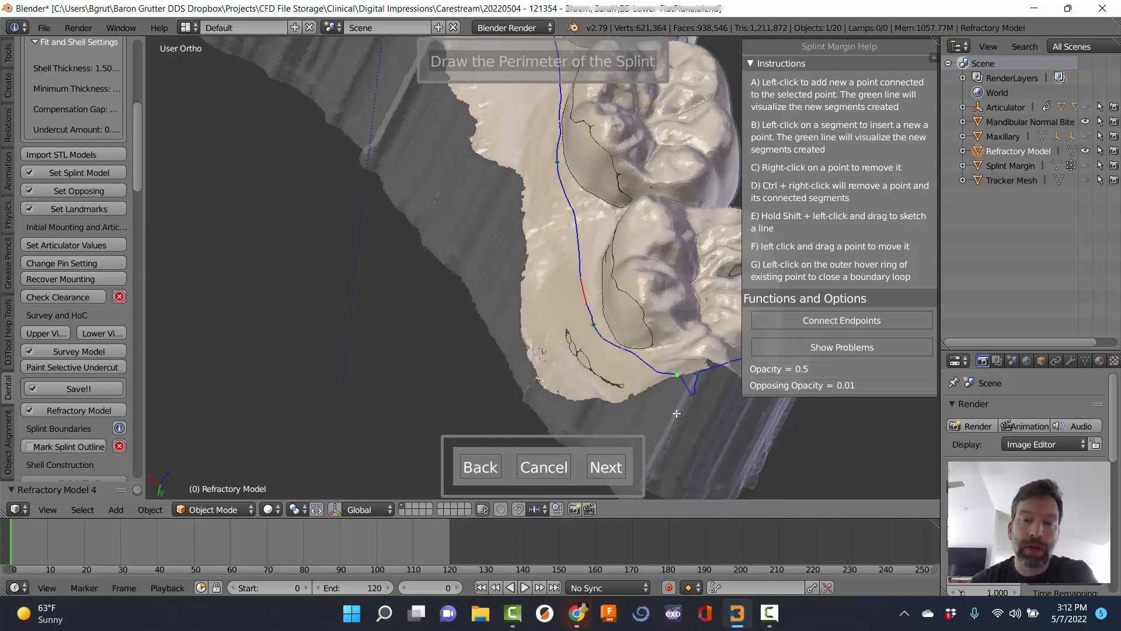
middle_click_drag(677, 374, 551, 277)
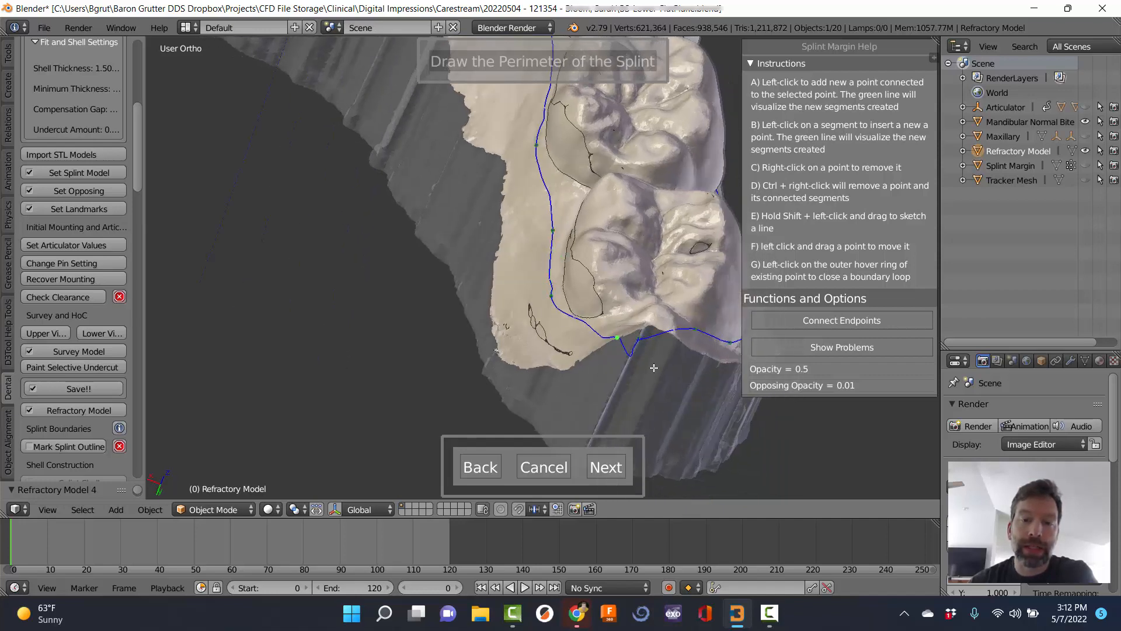
middle_click_drag(654, 367, 599, 309)
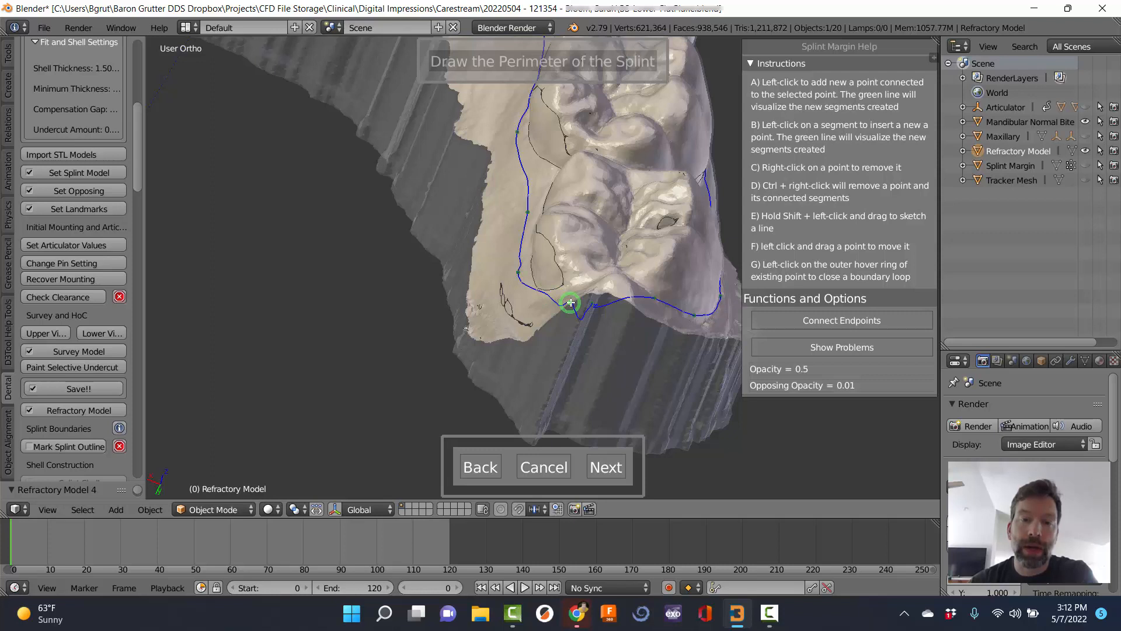
left_click(591, 305)
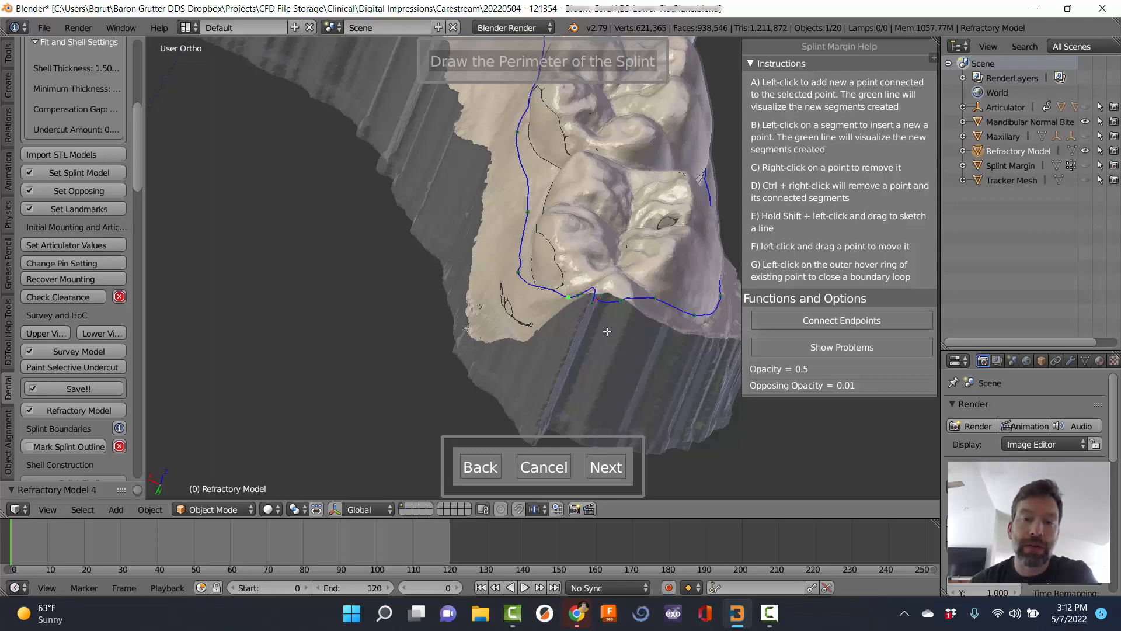
scroll(607, 332, "up", 4)
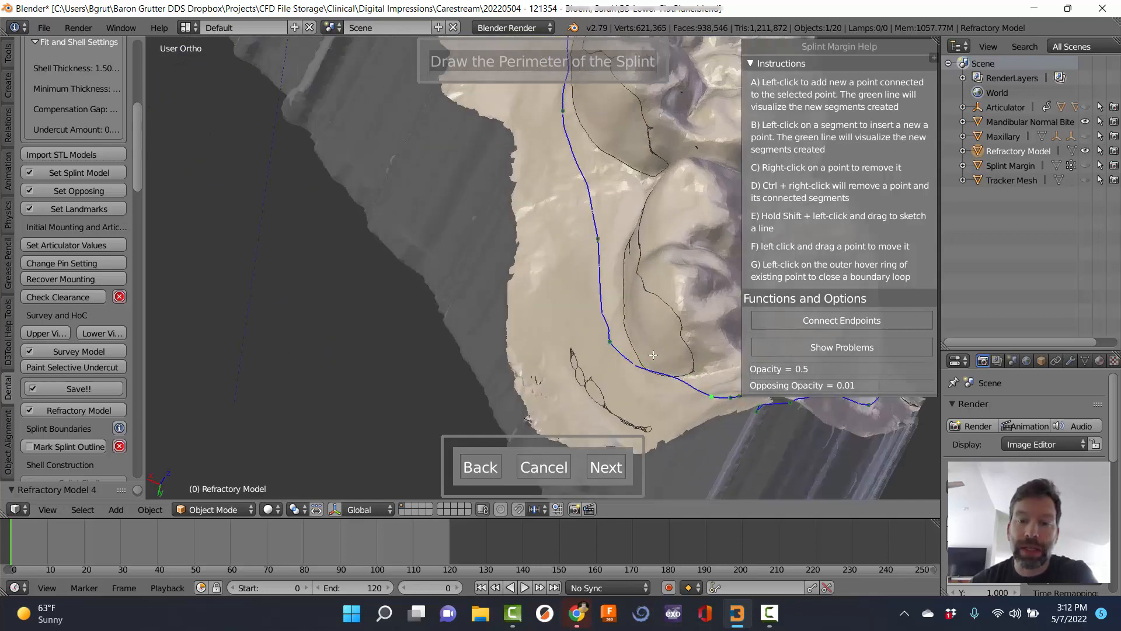
middle_click_drag(601, 337, 603, 336)
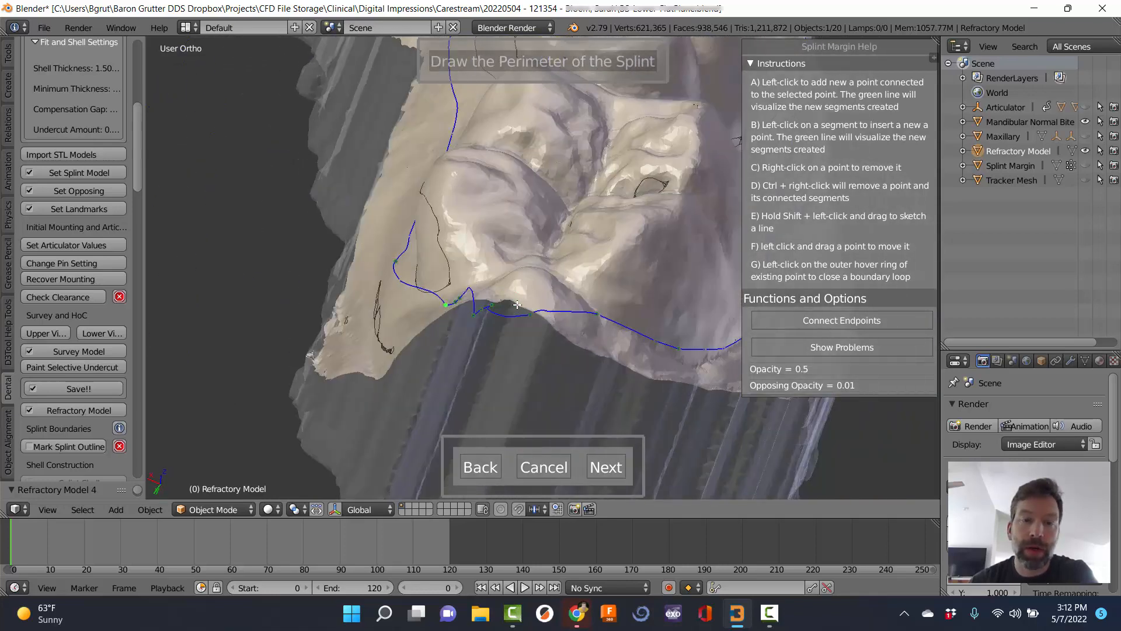
left_click_drag(530, 316, 478, 293)
mouse_move(543, 318)
middle_mouse_down()
mouse_move(643, 387)
mouse_move(519, 280)
mouse_move(587, 320)
middle_mouse_up()
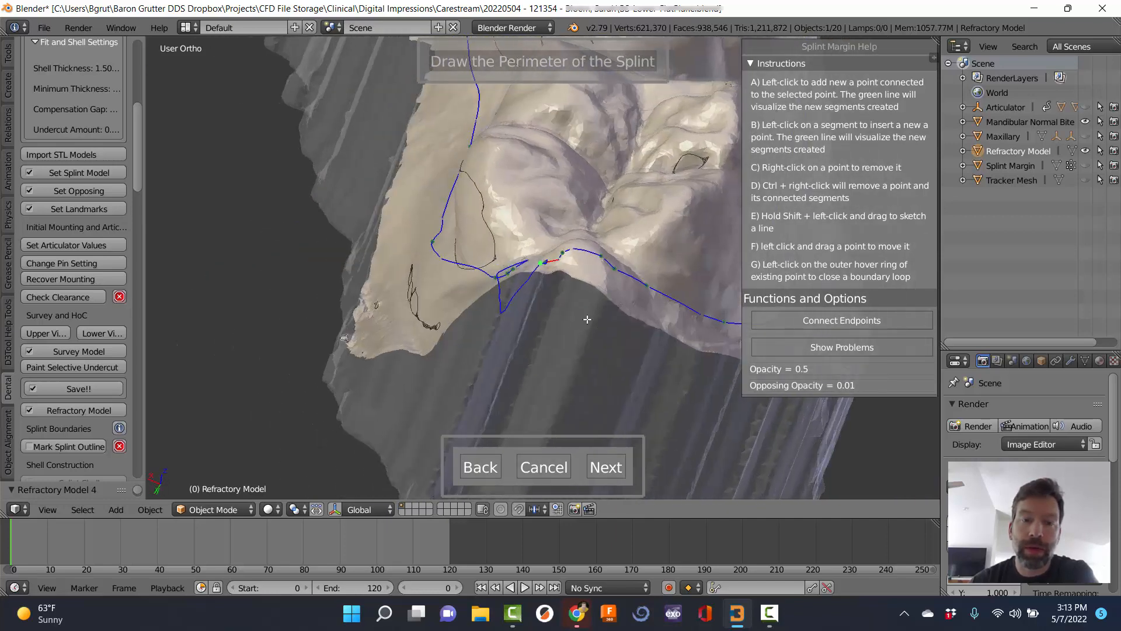
Remove the line's downward dip and red segments by deleting stray perimeter points.
left_click(542, 265)
right_click(546, 267)
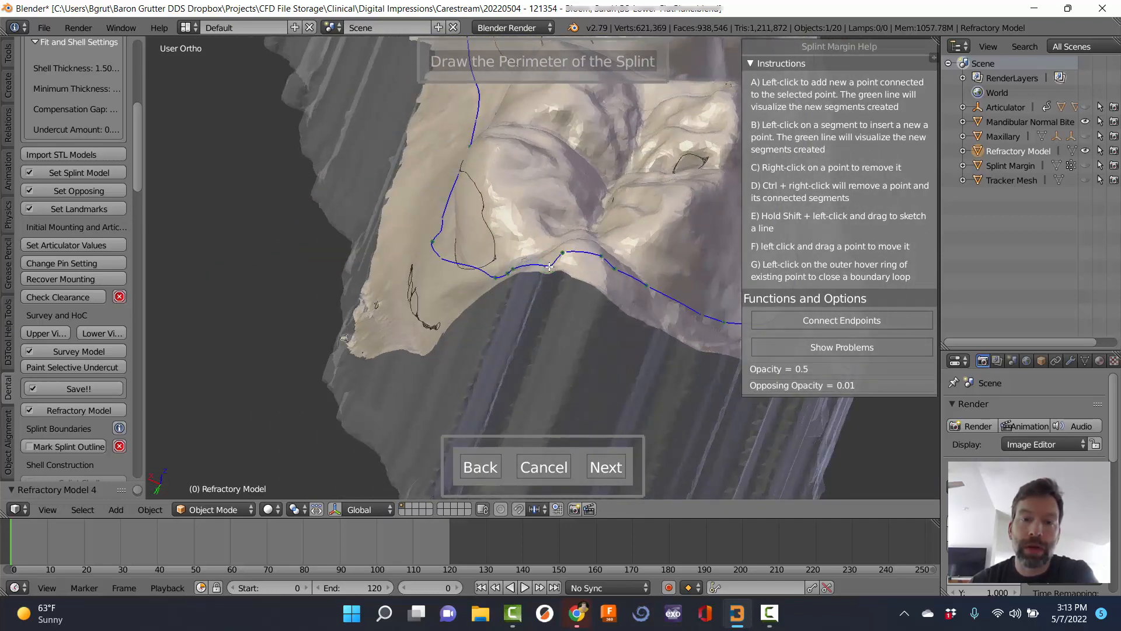
right_click(565, 253)
right_click(513, 270)
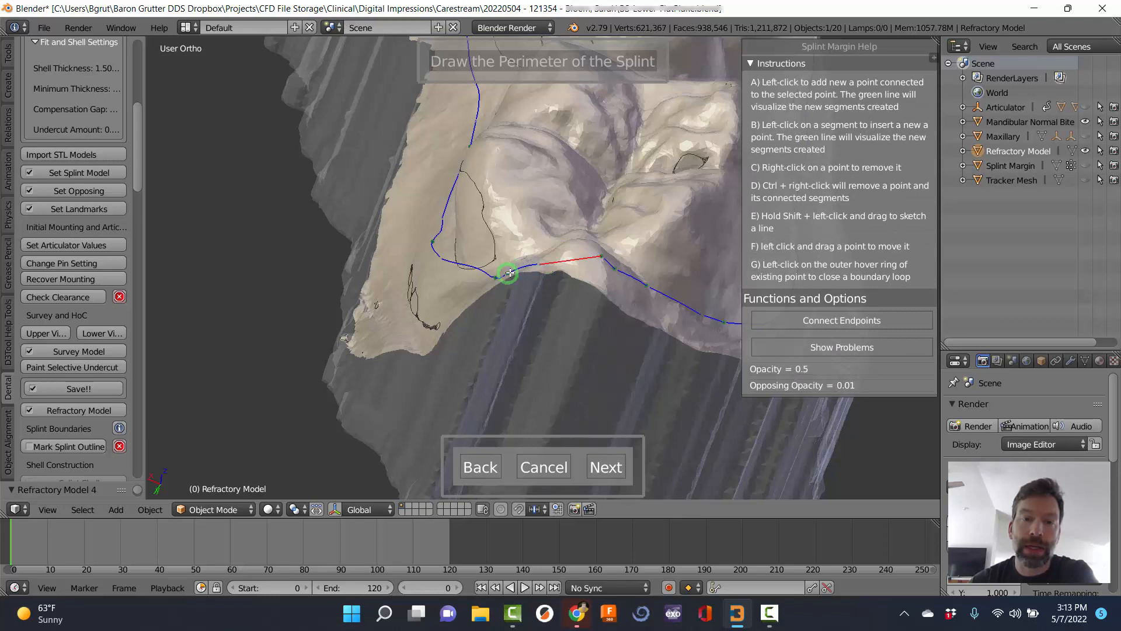
right_click(508, 272)
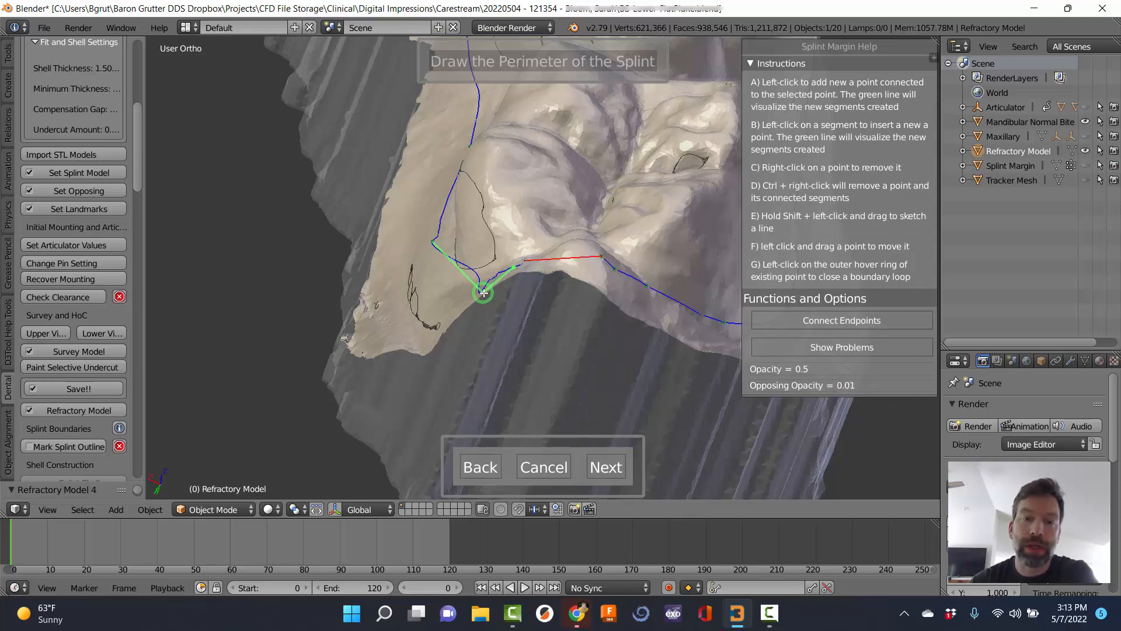
left_click(573, 261)
mouse_move(573, 261)
middle_mouse_down()
mouse_move(588, 351)
mouse_move(564, 228)
mouse_move(572, 244)
middle_mouse_up()
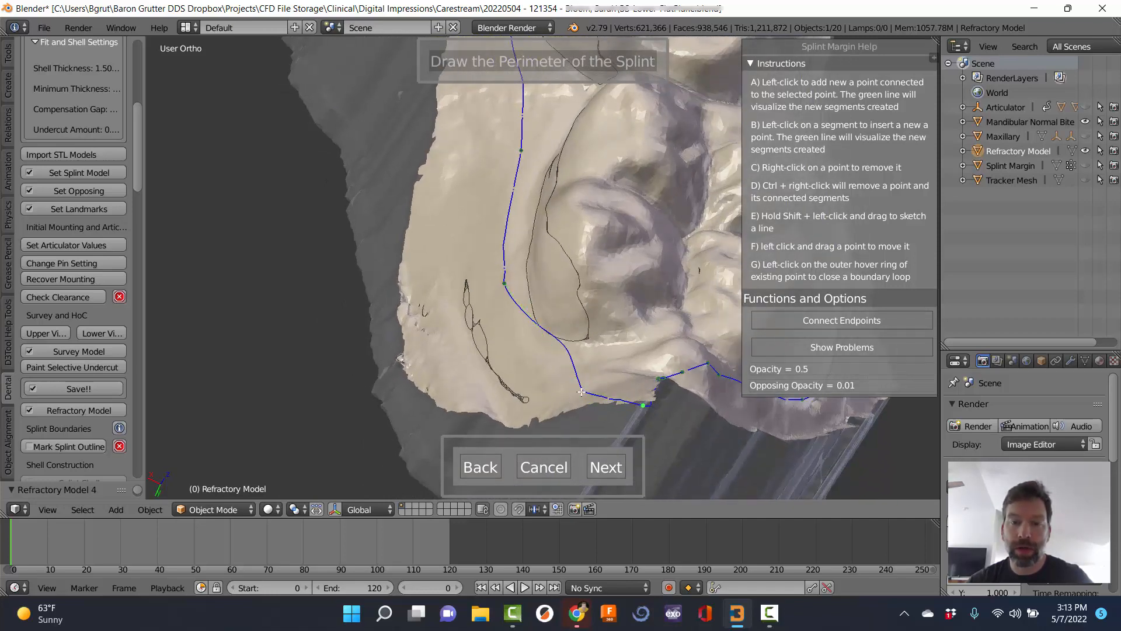
right_click(643, 405)
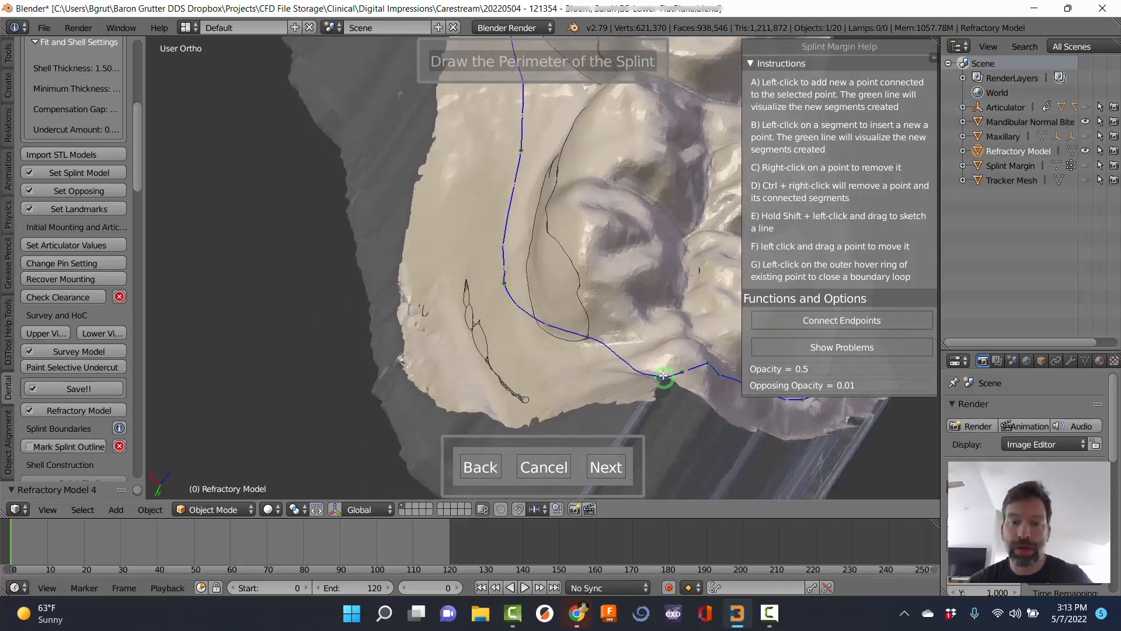
right_click(684, 371)
right_click(661, 378)
right_click(658, 377)
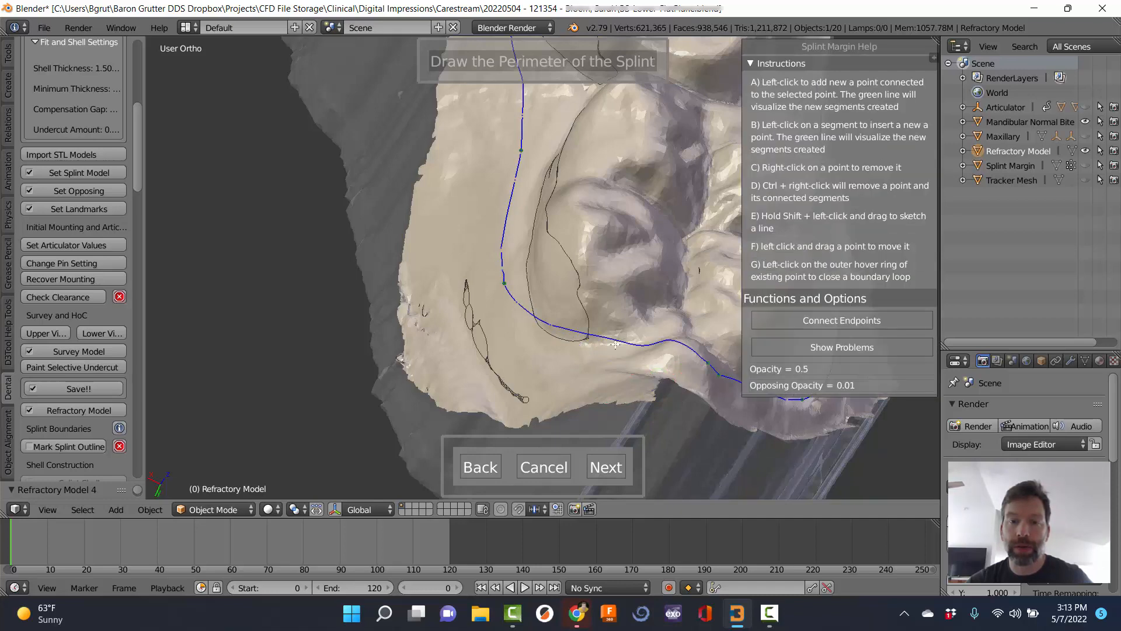
Settle a moved point on the gum line, insert one more point, and recentre the arch.
left_click_drag(707, 365, 572, 356)
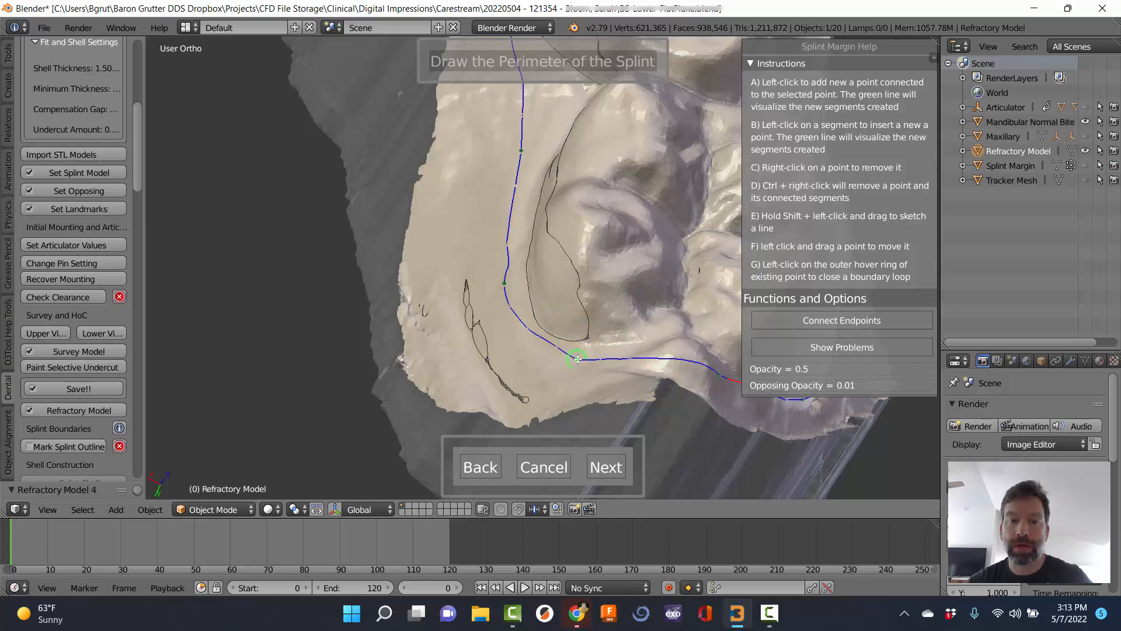
middle_click_drag(572, 357, 526, 305)
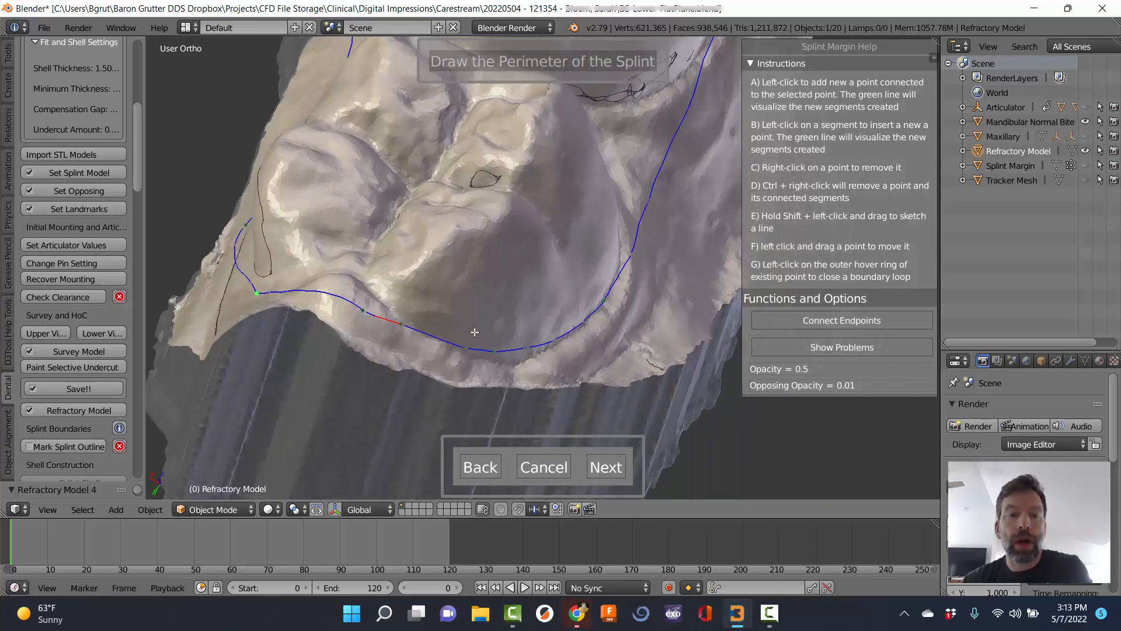
scroll(479, 359, "down", 1)
scroll(412, 318, "up", 2)
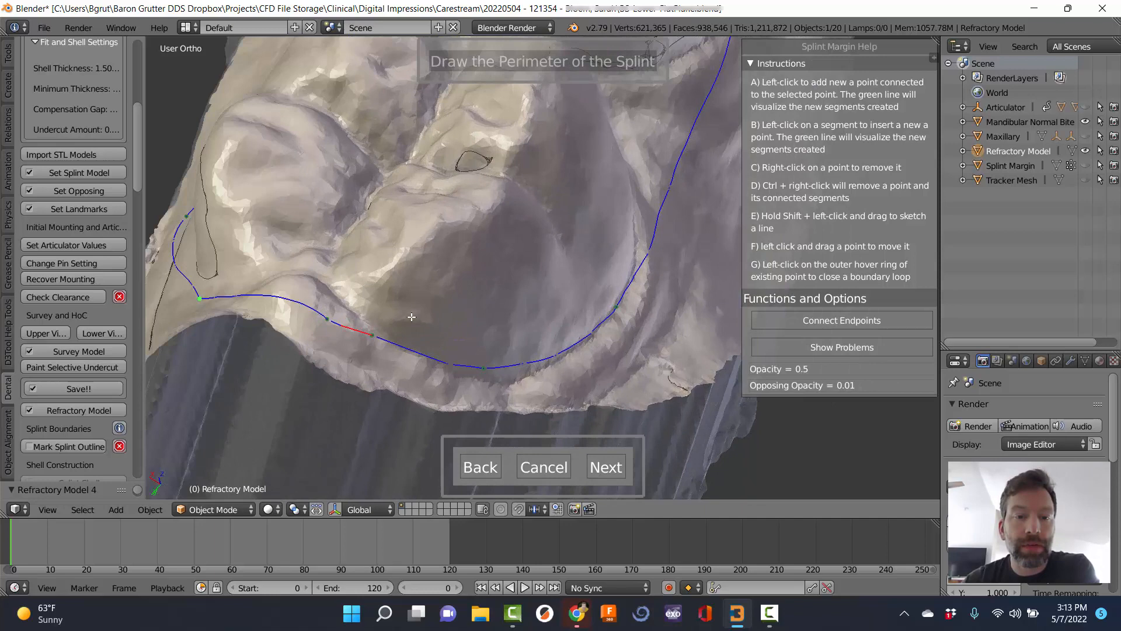
left_click(348, 323)
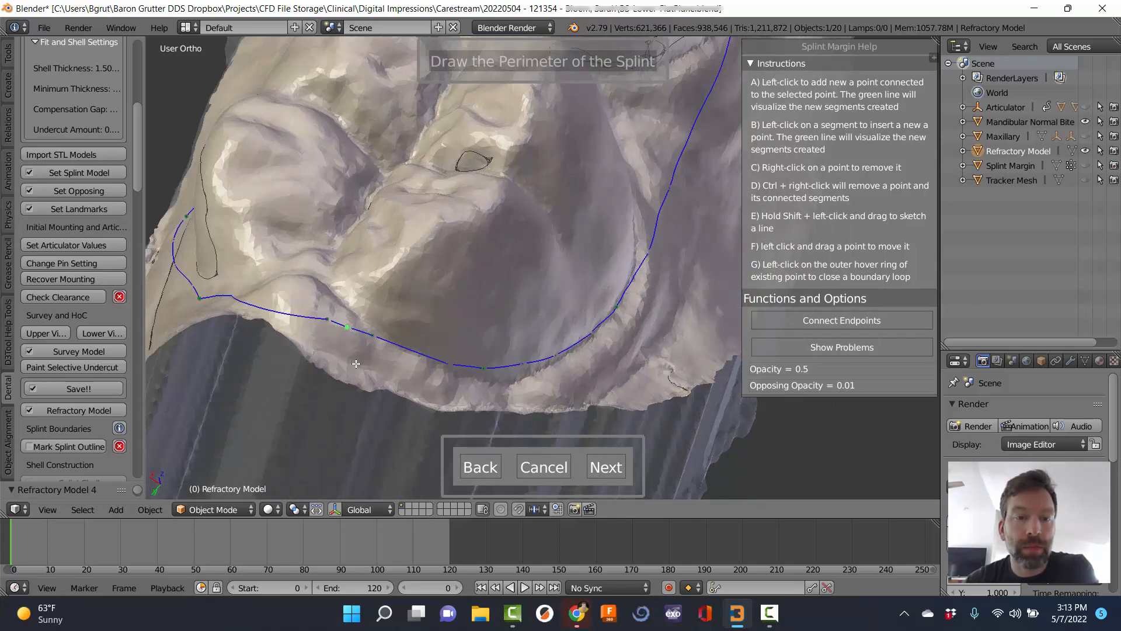
scroll(356, 364, "down", 3)
middle_click_drag(447, 327, 568, 426)
scroll(421, 365, "down", 4)
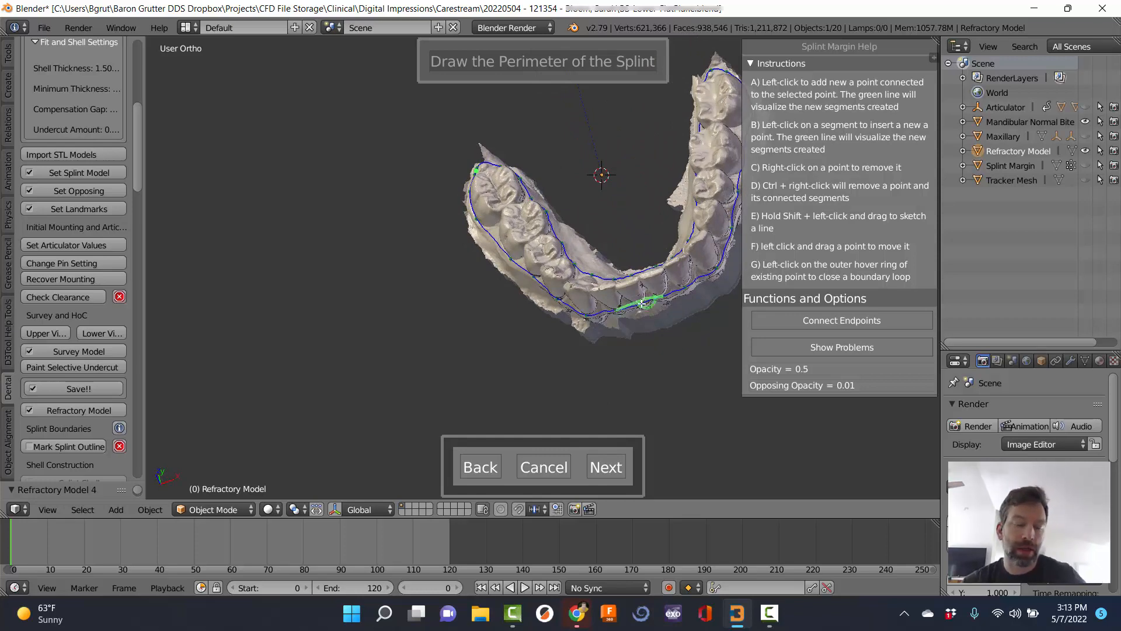
middle_click_drag(586, 232, 621, 265, "shift")
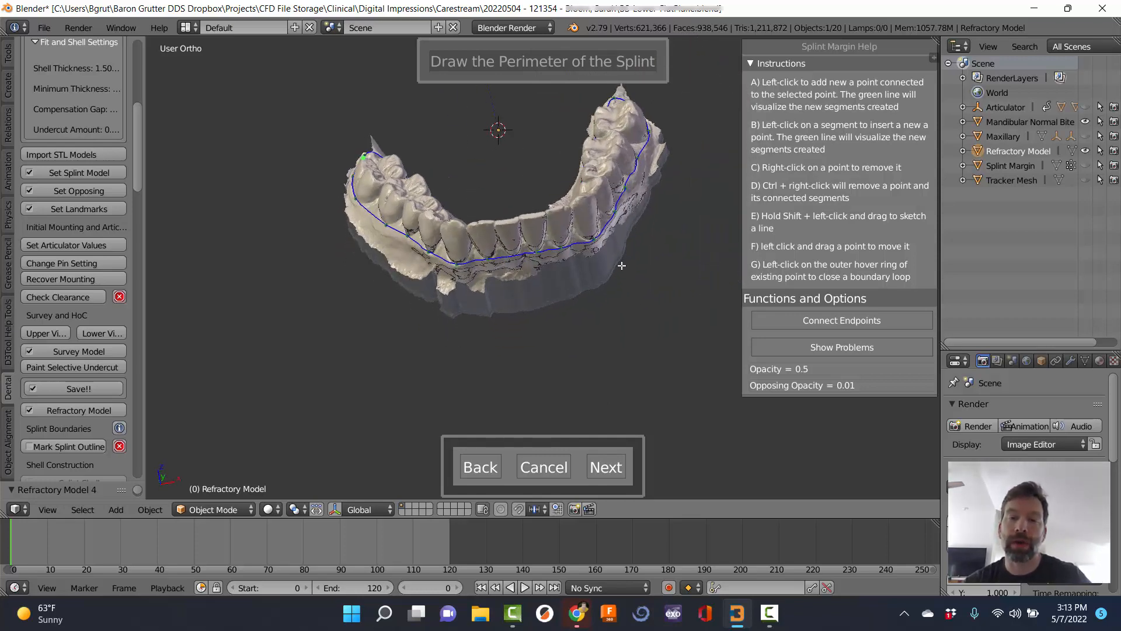
Select the teeth inside the perimeter as the interior and trim the model to the boundary.
left_click(605, 467)
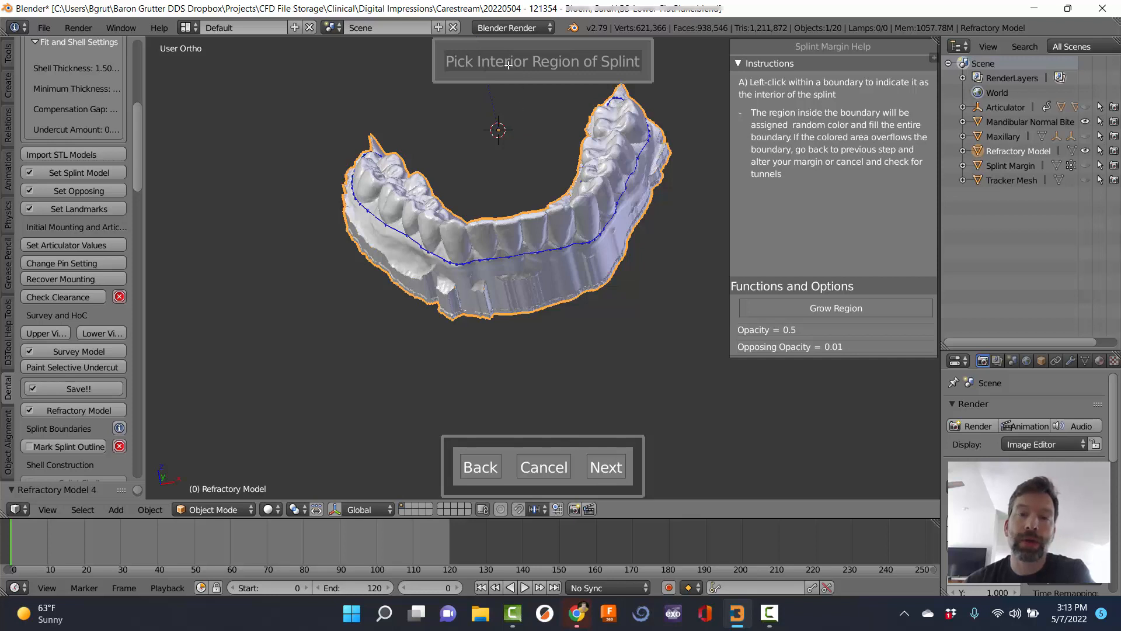
middle_click_drag(449, 203, 430, 174)
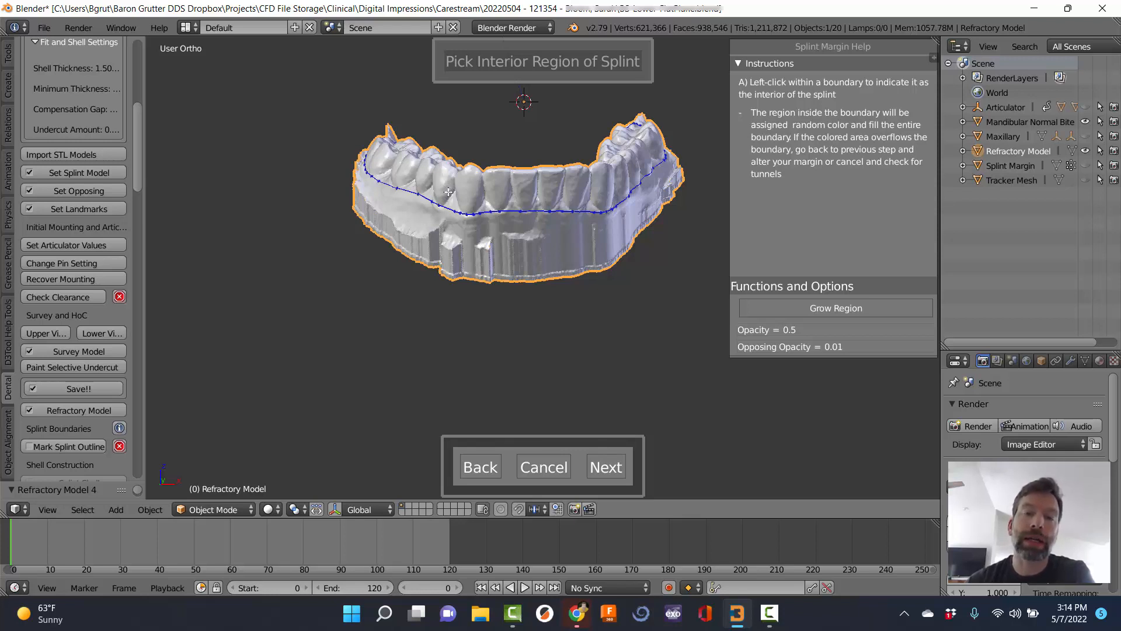
left_click(448, 191)
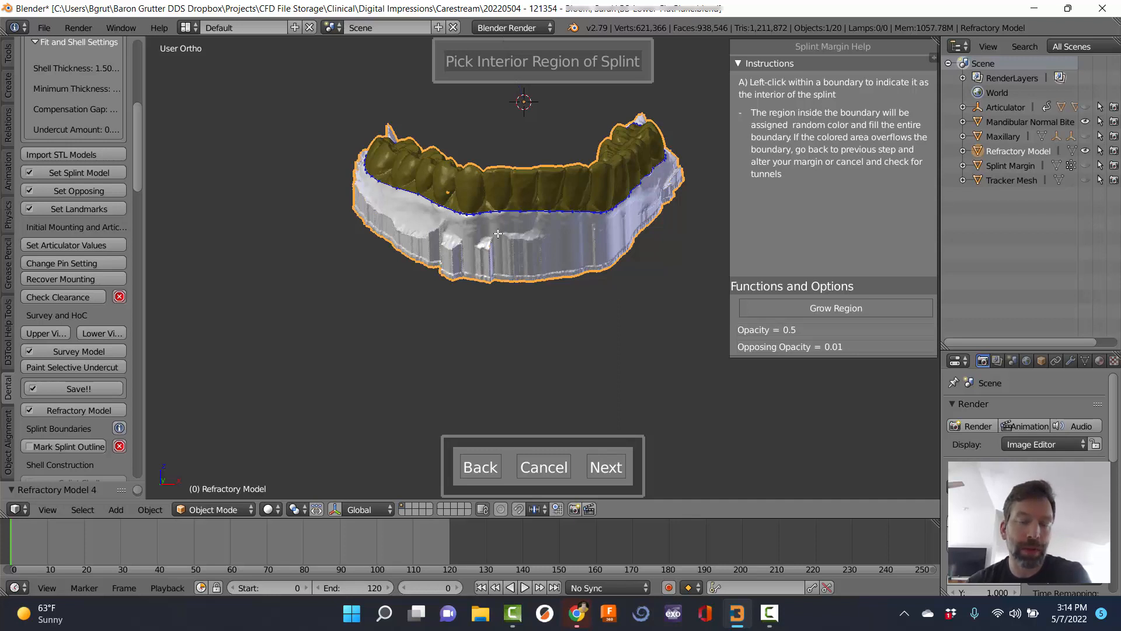
left_click(604, 462)
left_click(531, 238)
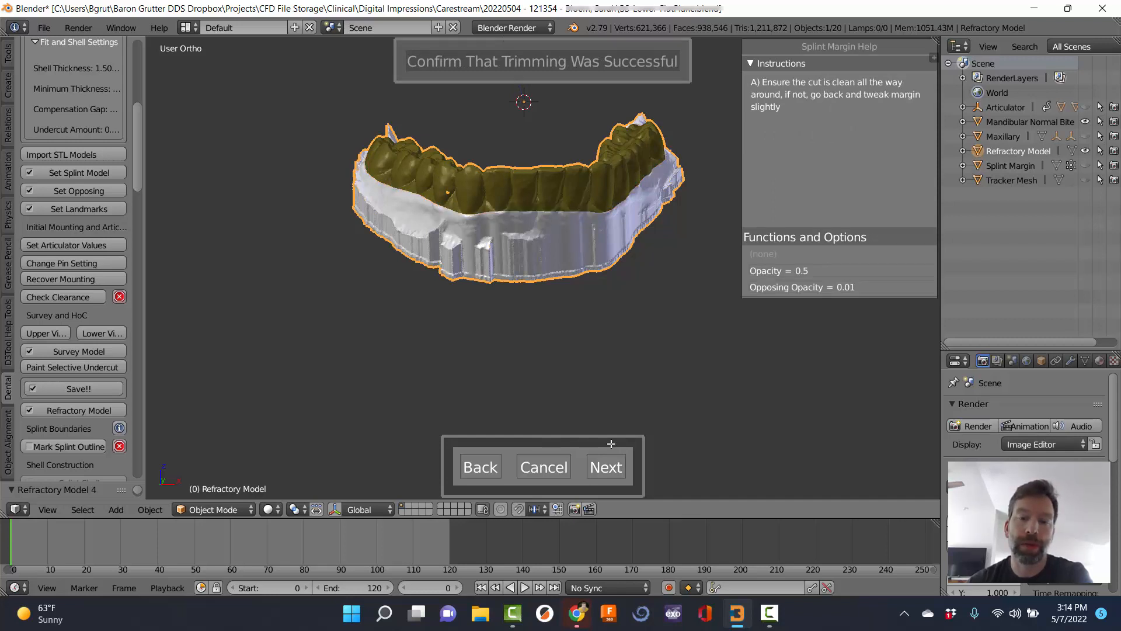
Accept the trim to close the margin wizard.
left_click(605, 468)
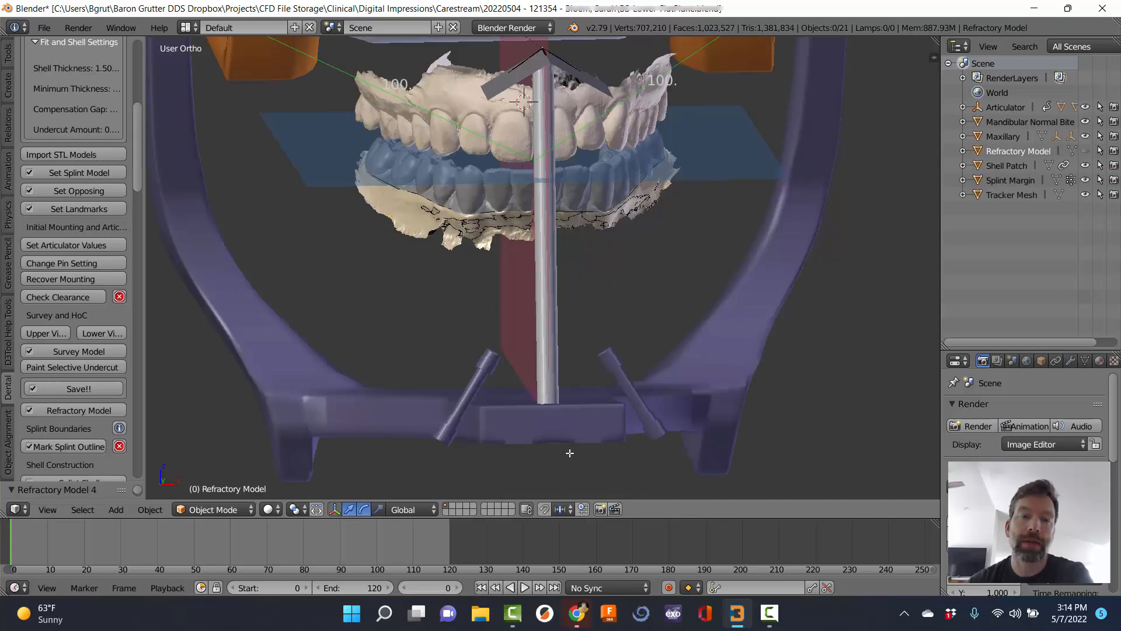
scroll(102, 390, "down", 6)
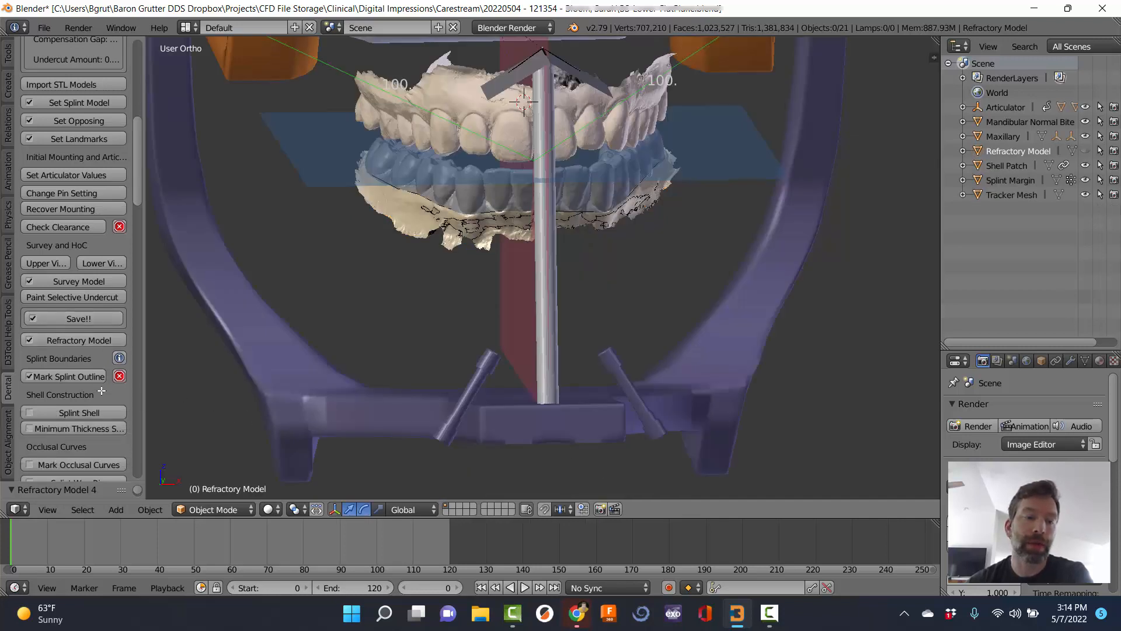
scroll(102, 390, "down", 2)
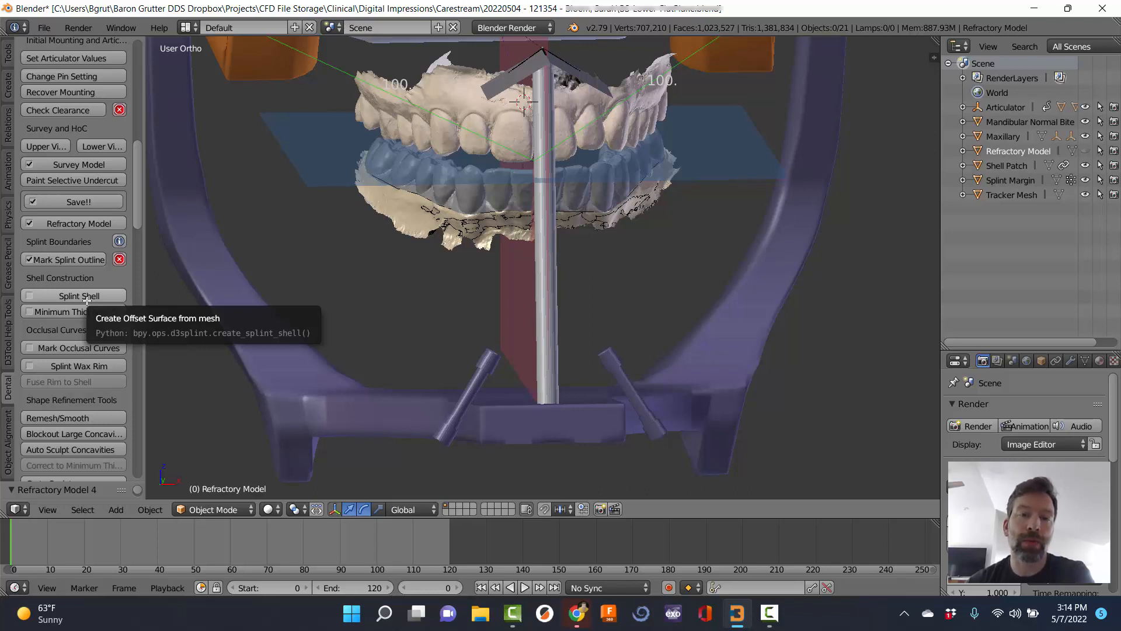
Create the splint shell at thickness 1.77 with new_method enabled.
left_click(91, 293)
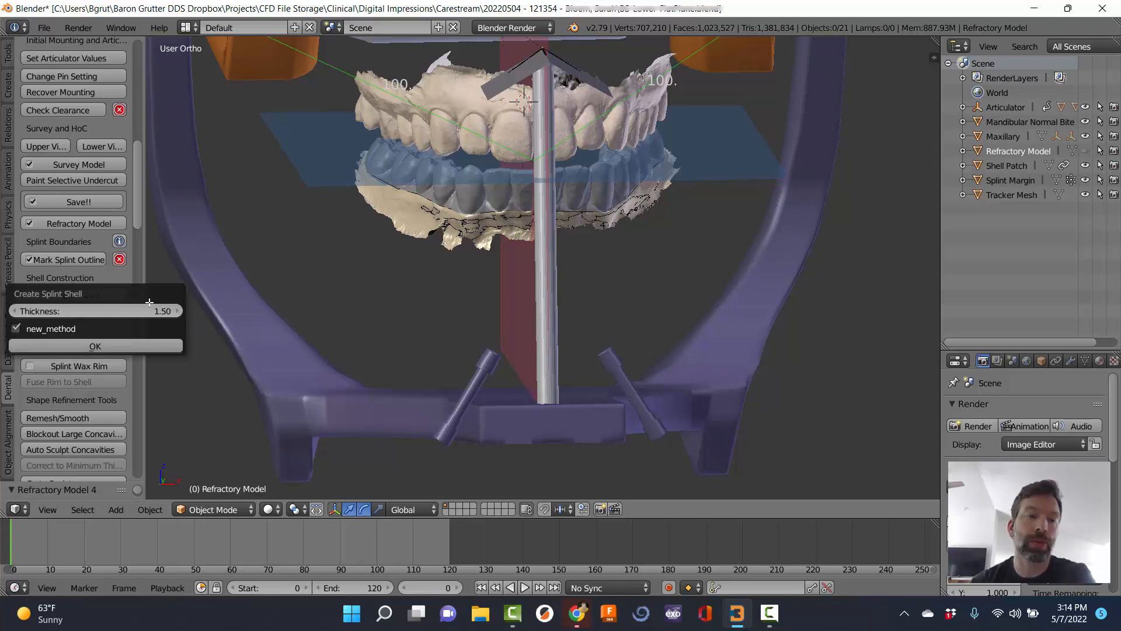
left_click(181, 311)
left_click(180, 311)
left_click(180, 311)
left_click(180, 311)
left_click(181, 311)
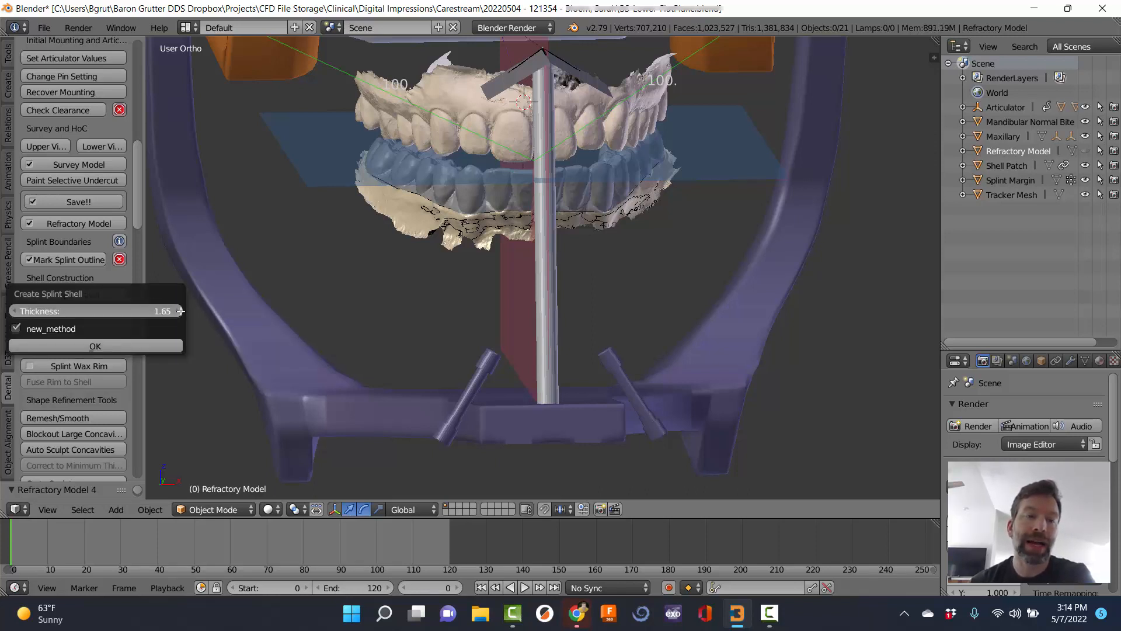
left_click(180, 311)
left_click(180, 311)
left_click(181, 312)
left_click(180, 312)
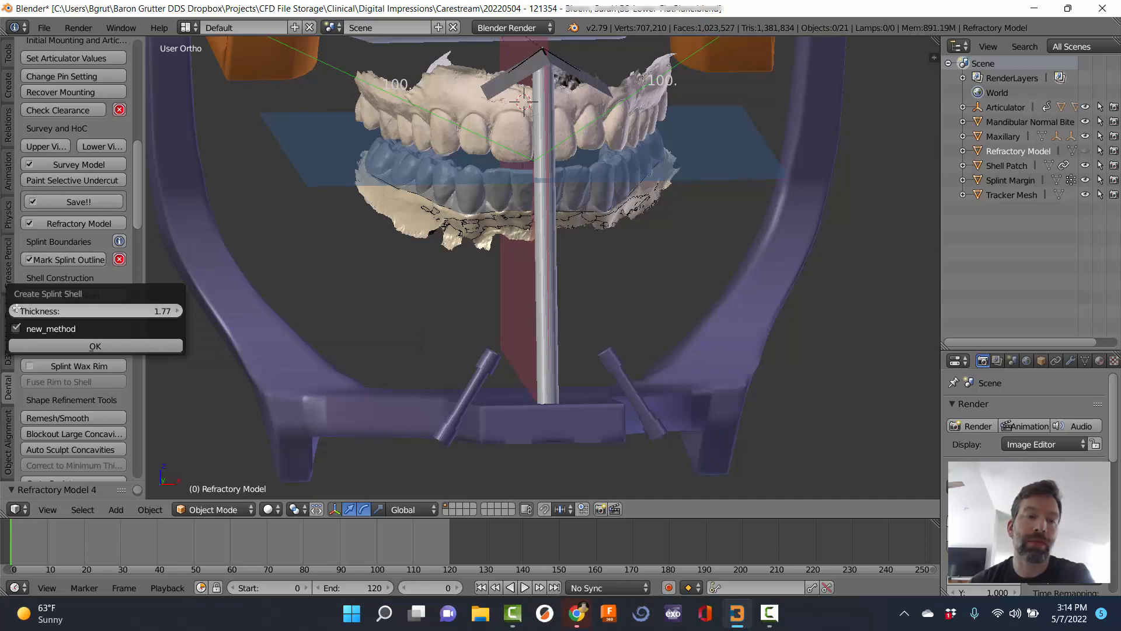
left_click(124, 346)
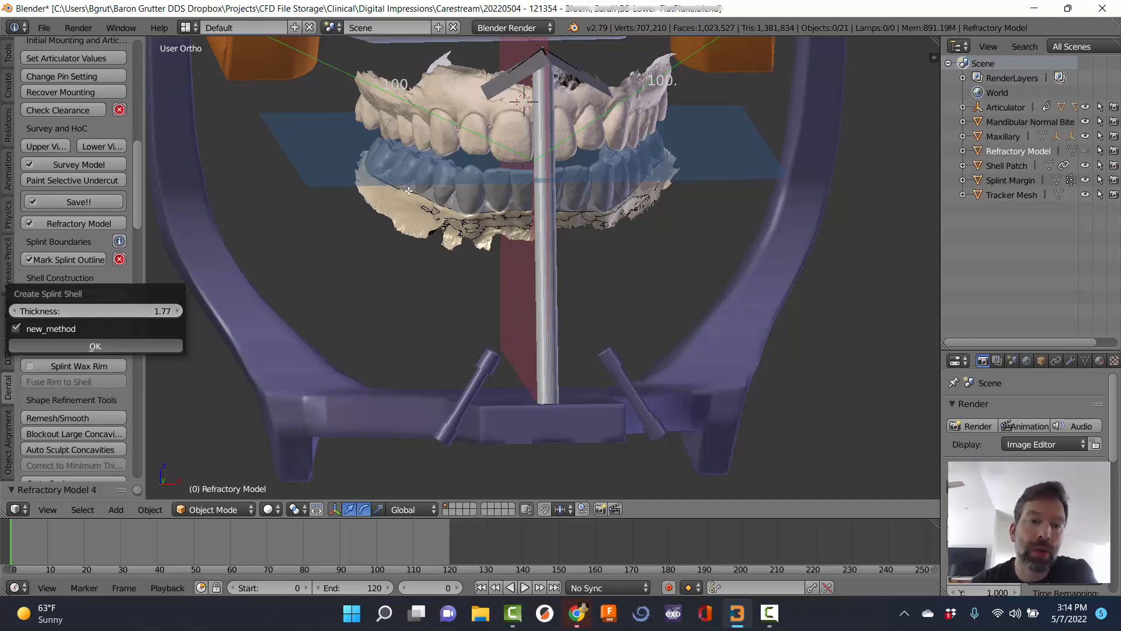
Orbit around the light-blue splint shell to inspect it from below, the sides and the front.
middle_click_drag(524, 196, 627, 115)
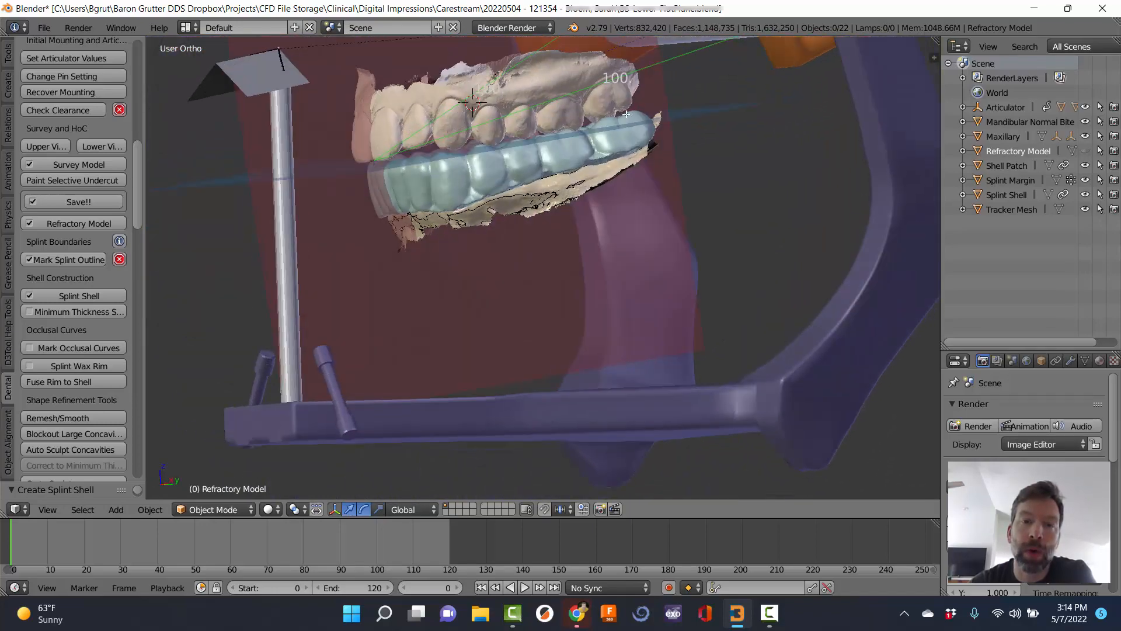
middle_click_drag(405, 185, 394, 247)
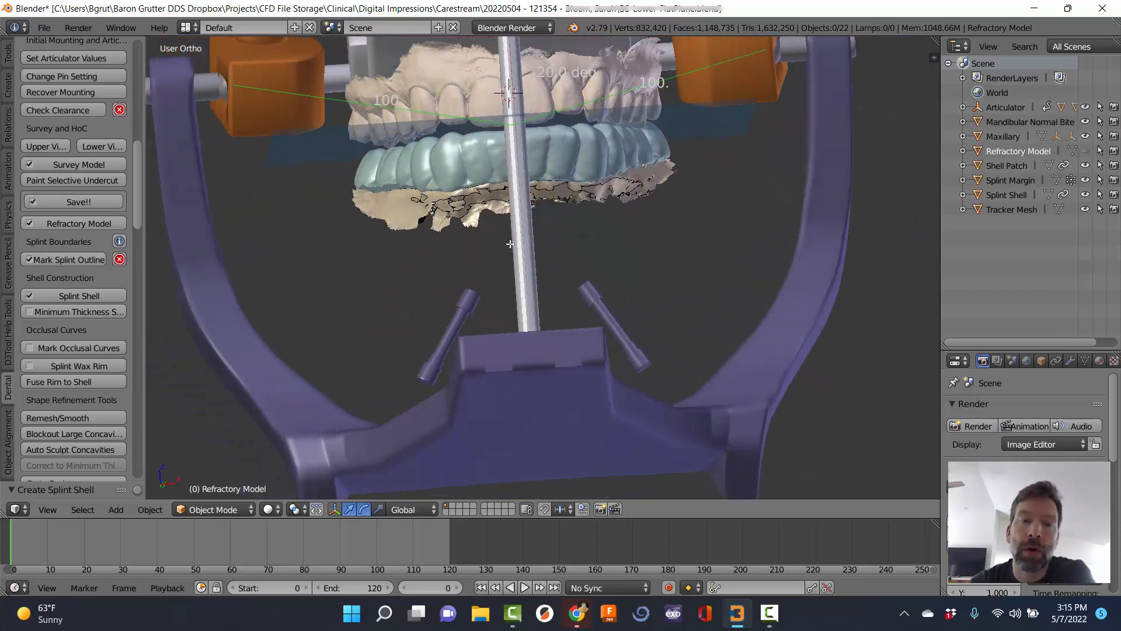
middle_click_drag(510, 244, 542, 58)
middle_click_drag(512, 224, 659, 270)
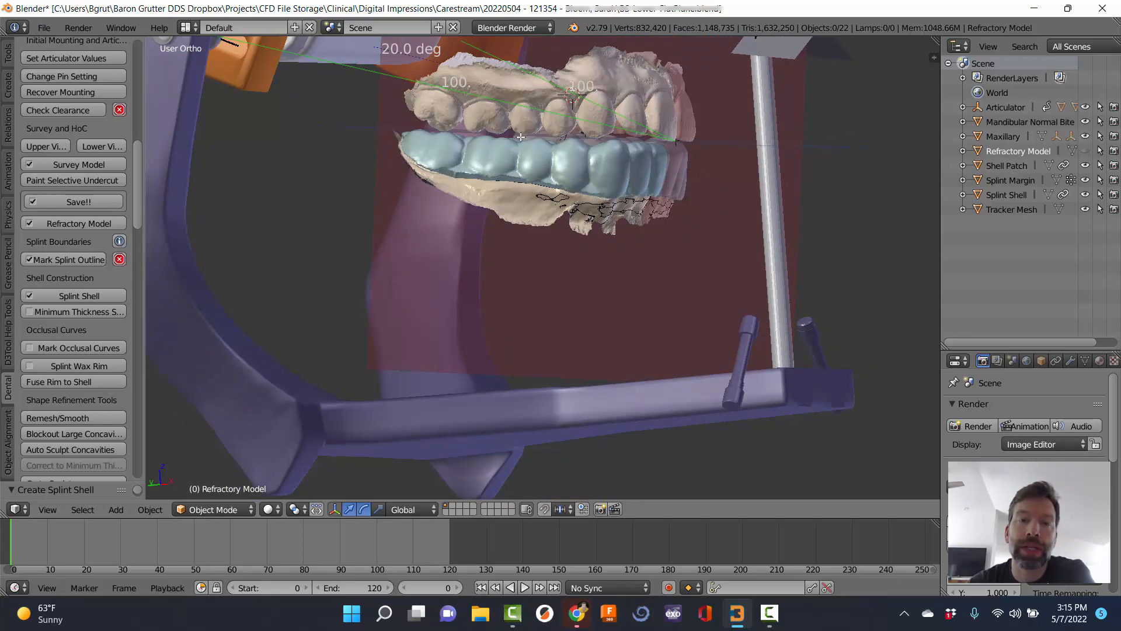
middle_click_drag(753, 191, 555, 293)
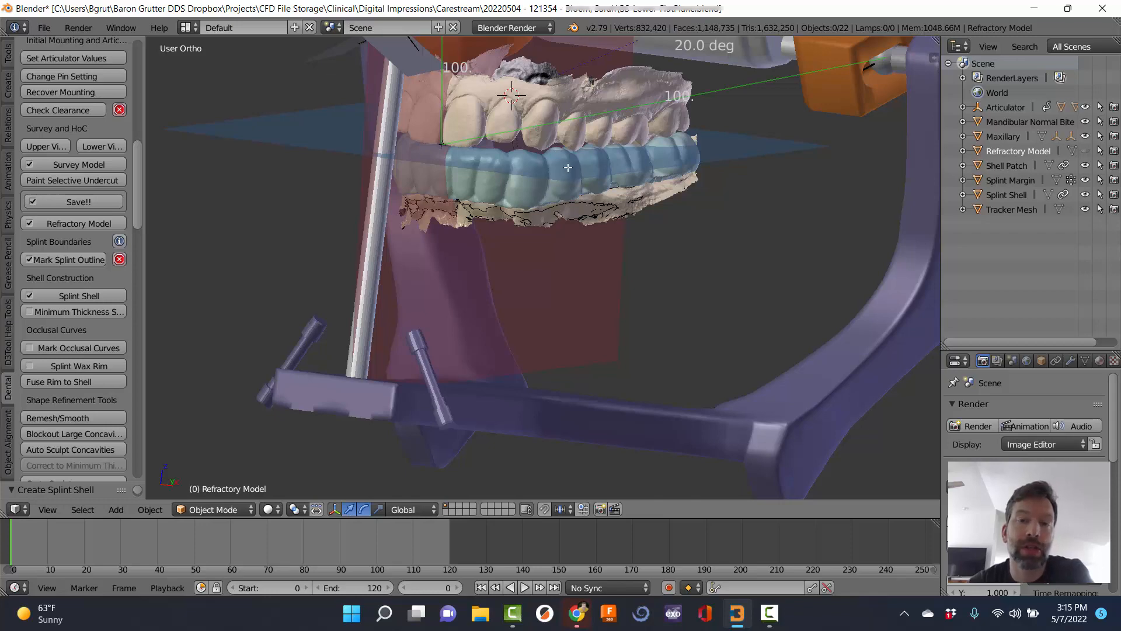
middle_click_drag(493, 258, 691, 268)
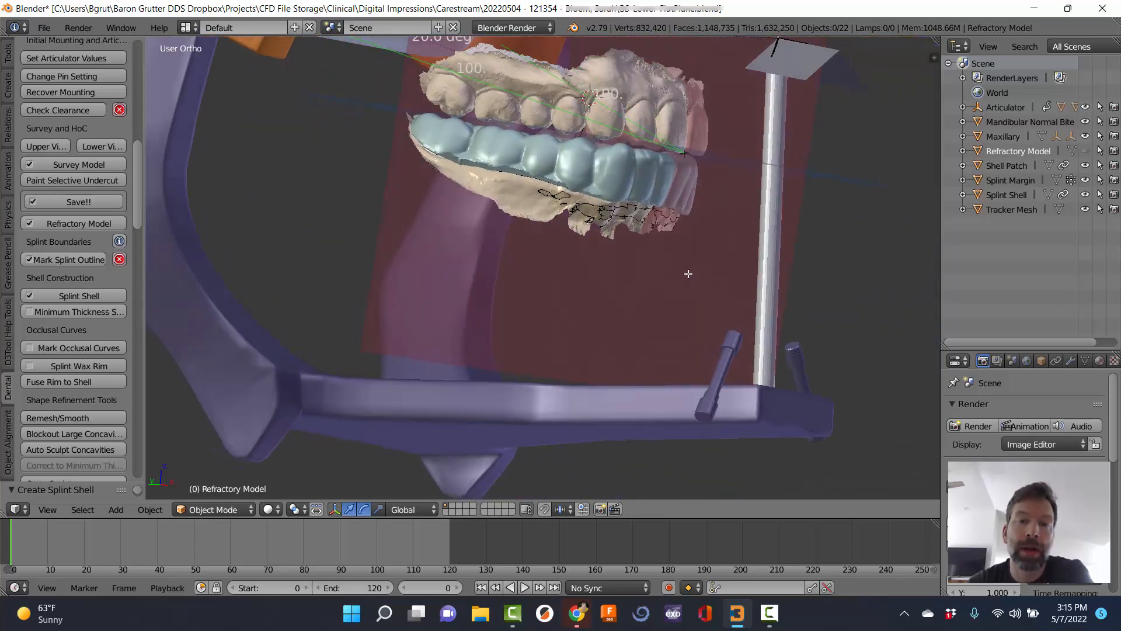
middle_click_drag(570, 250, 275, 301)
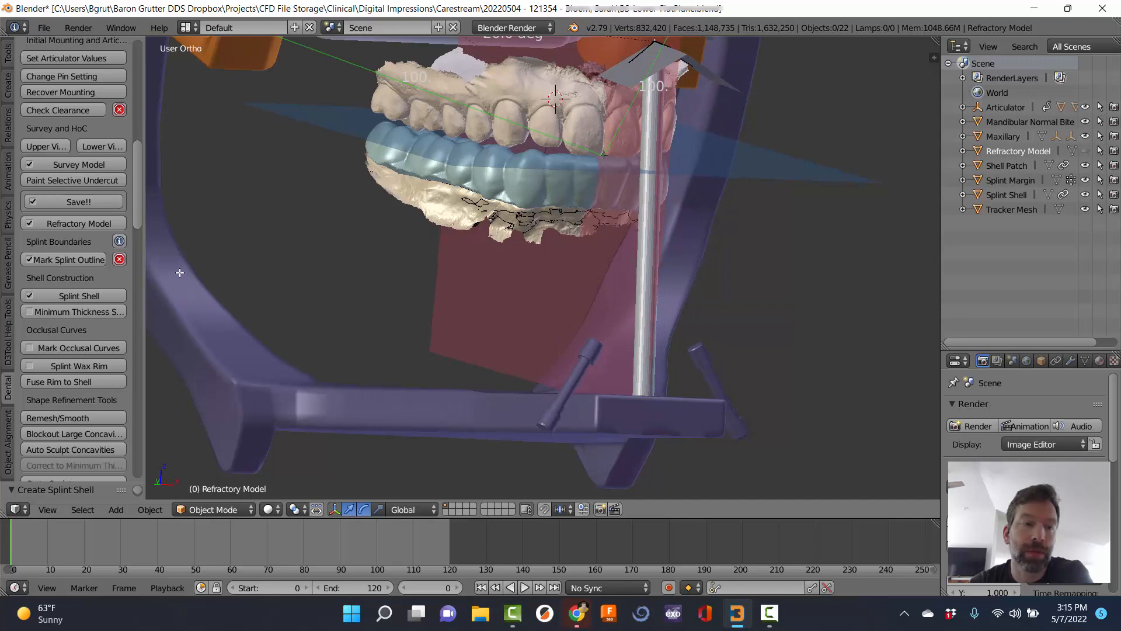
Create a Minimum Thickness model at 1.00 and orbit around the splint to view it.
left_click(64, 312)
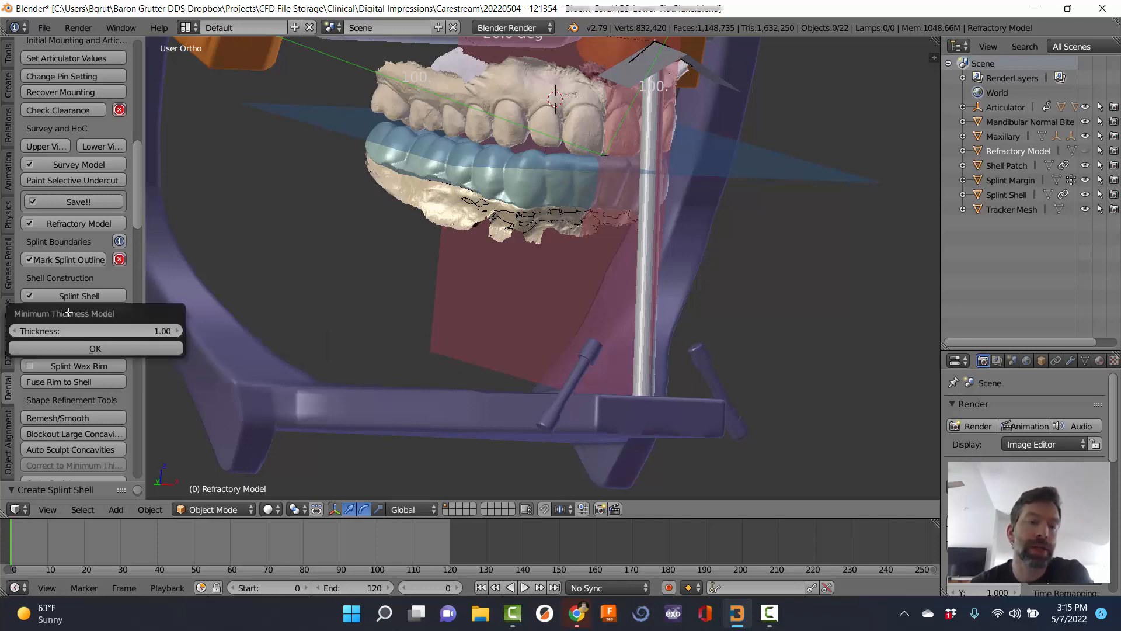
left_click(97, 348)
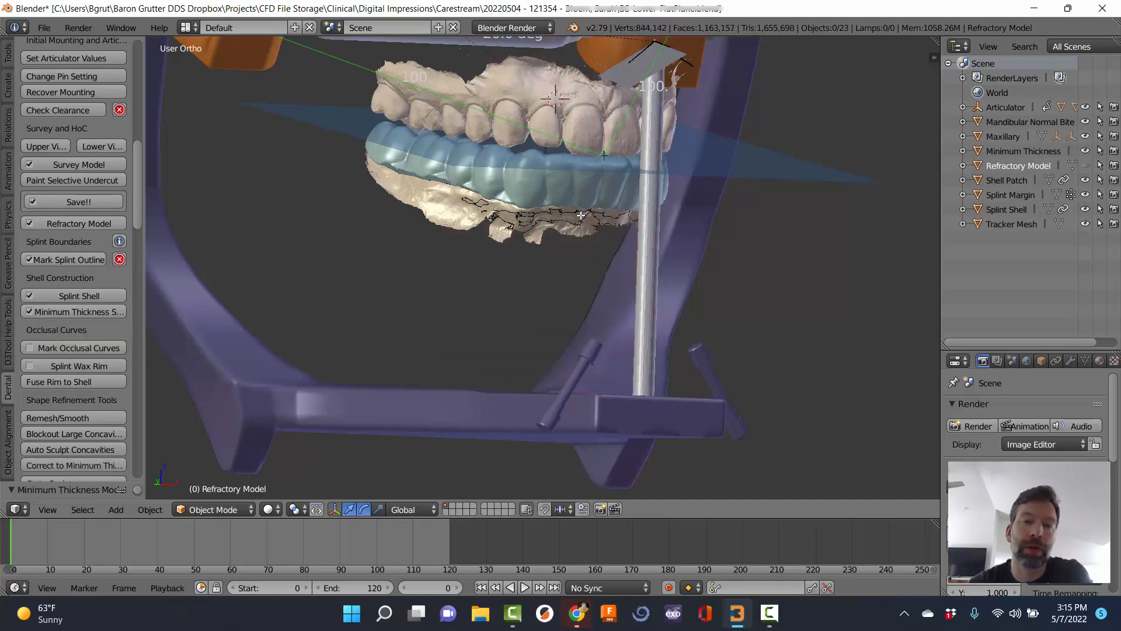
middle_click_drag(655, 158, 531, 193)
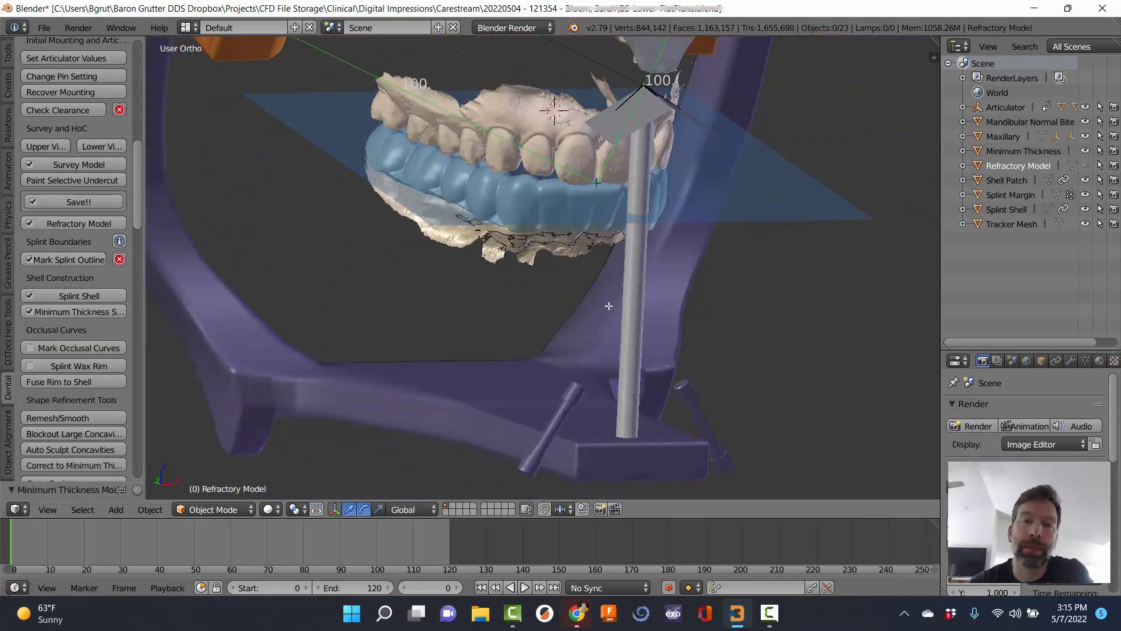
middle_click_drag(609, 306, 271, 350)
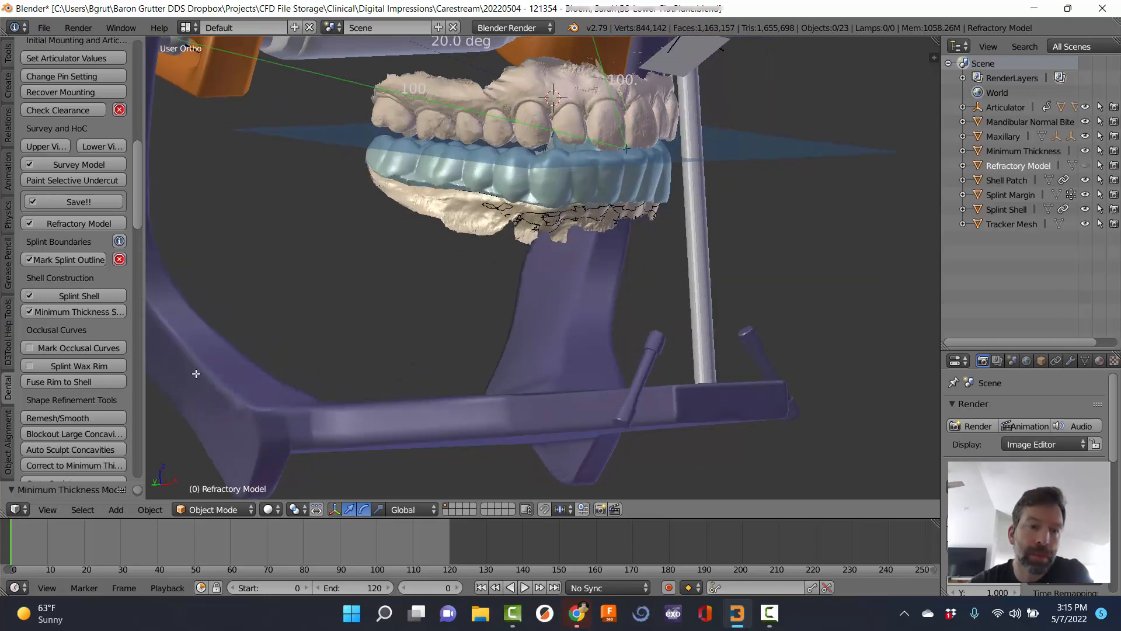
Begin the maxillary occlusal curve, tracing from the left back molar forward to the canine.
left_click(64, 348)
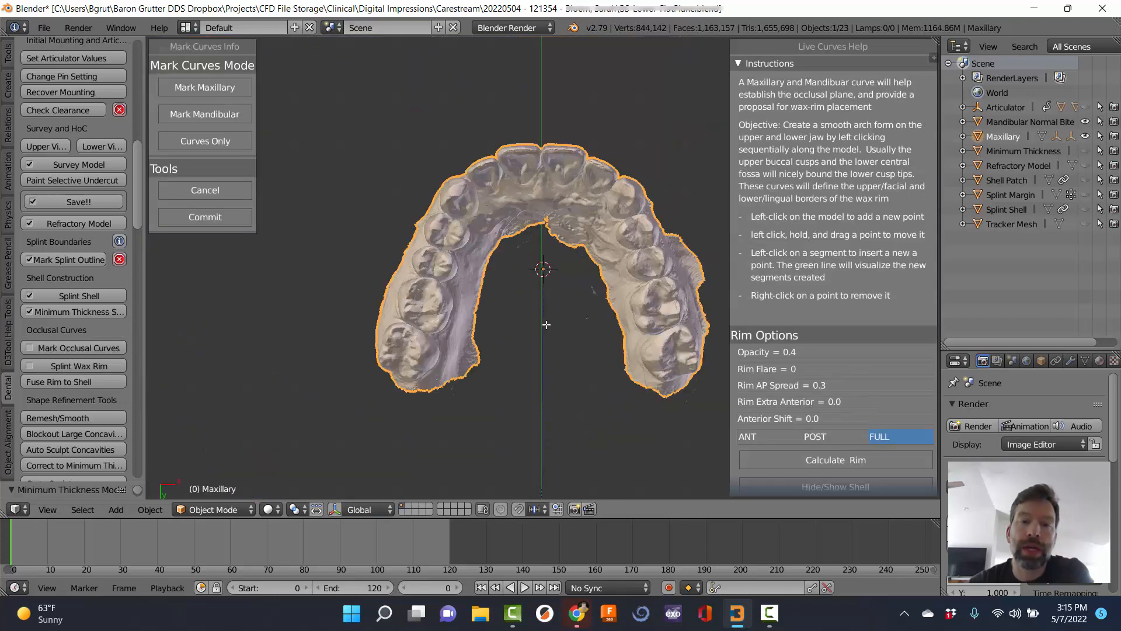
mouse_move(556, 321)
middle_mouse_down()
mouse_move(546, 315)
mouse_move(558, 306)
middle_mouse_up()
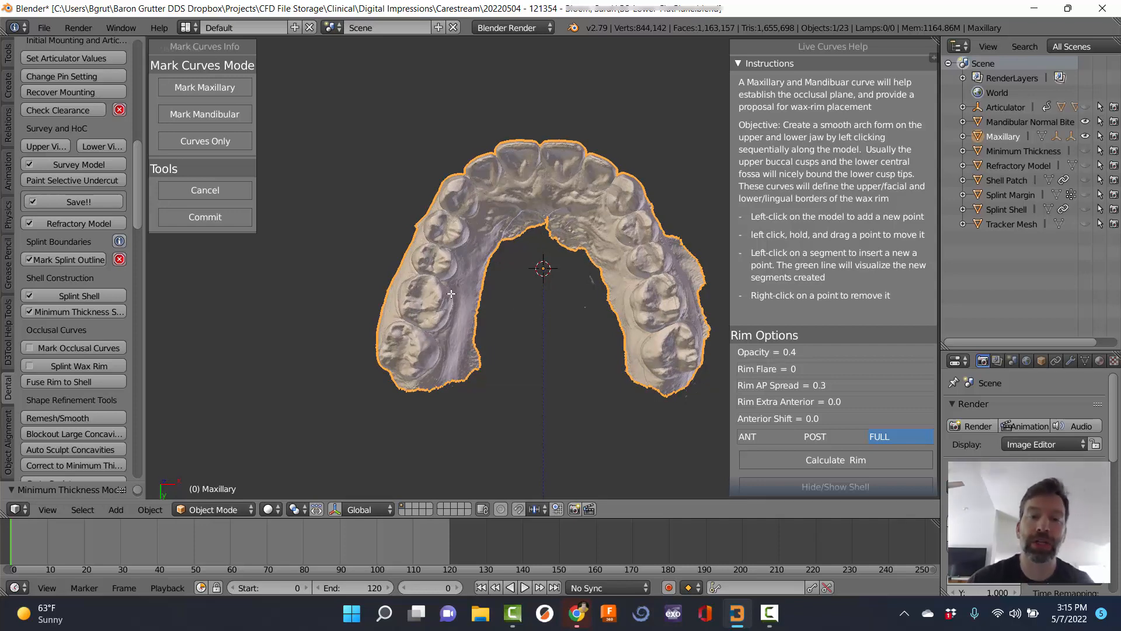
middle_click_drag(462, 315, 469, 183)
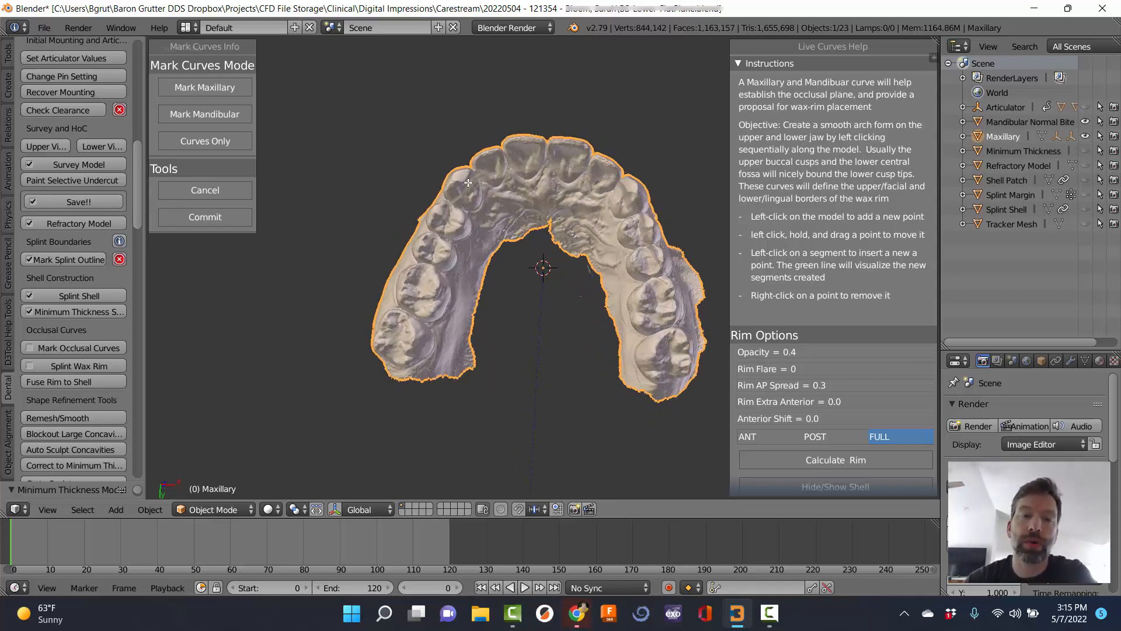
left_click(379, 342)
left_click(387, 317)
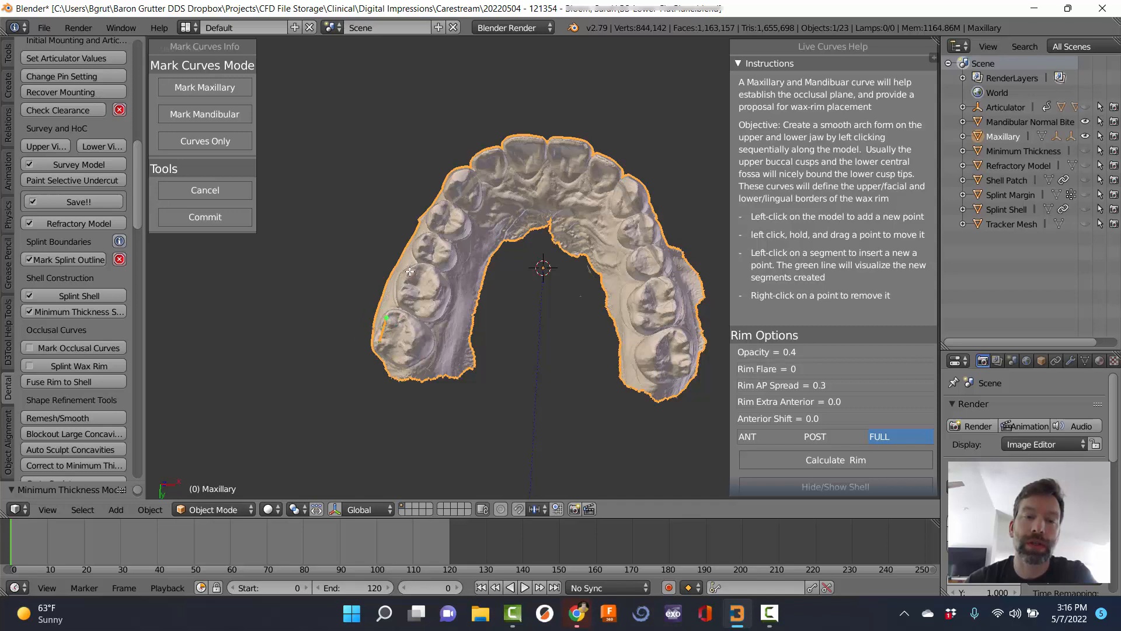
left_click(409, 272)
left_click(420, 244)
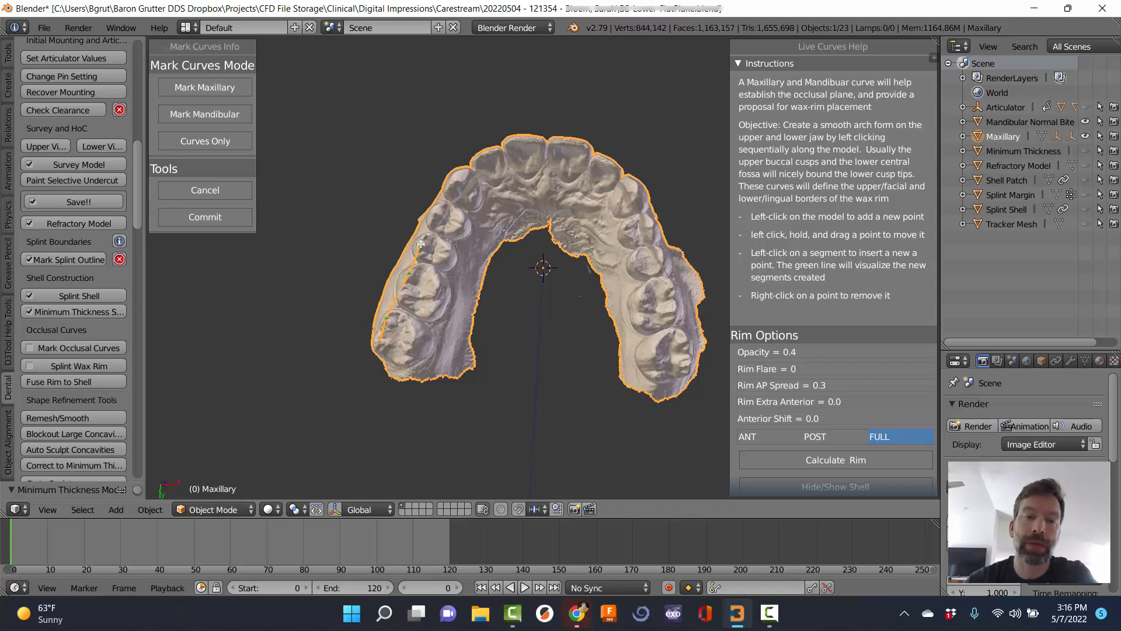
left_click(436, 210)
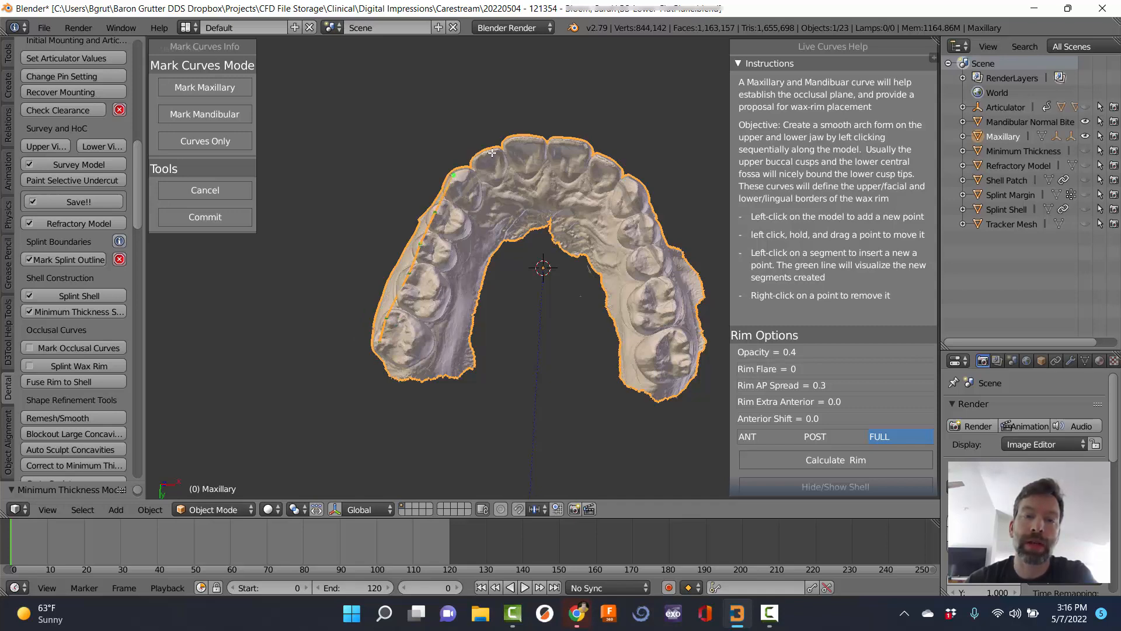
Continue the curve across the front incisors and down the right side to the last molar.
scroll(584, 100, "up", 4)
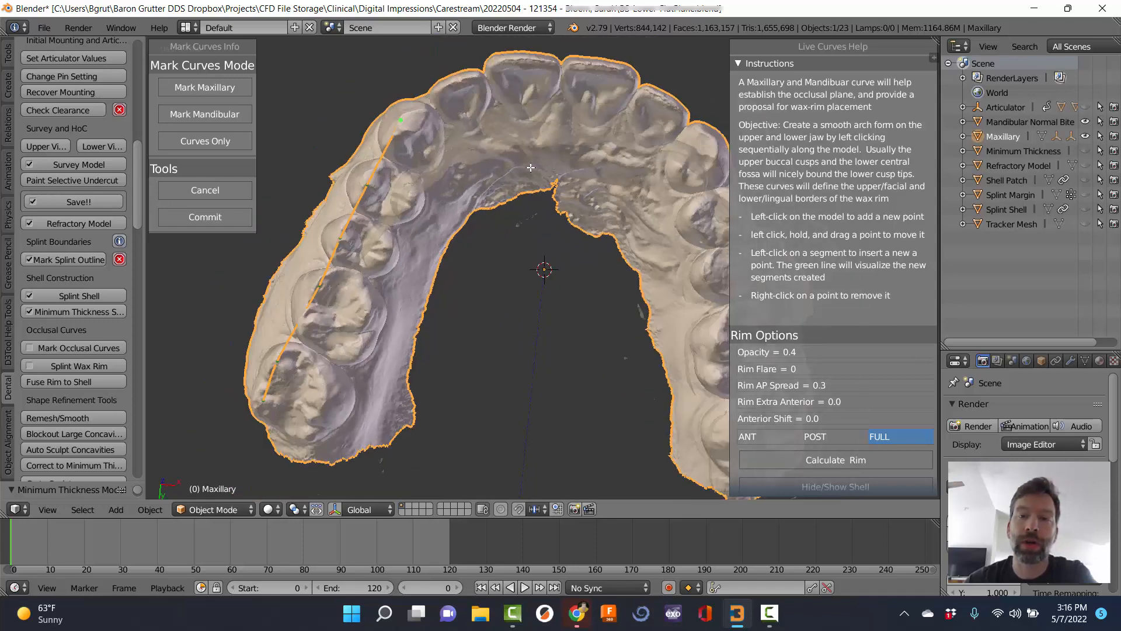
scroll(637, 61, "down", 1)
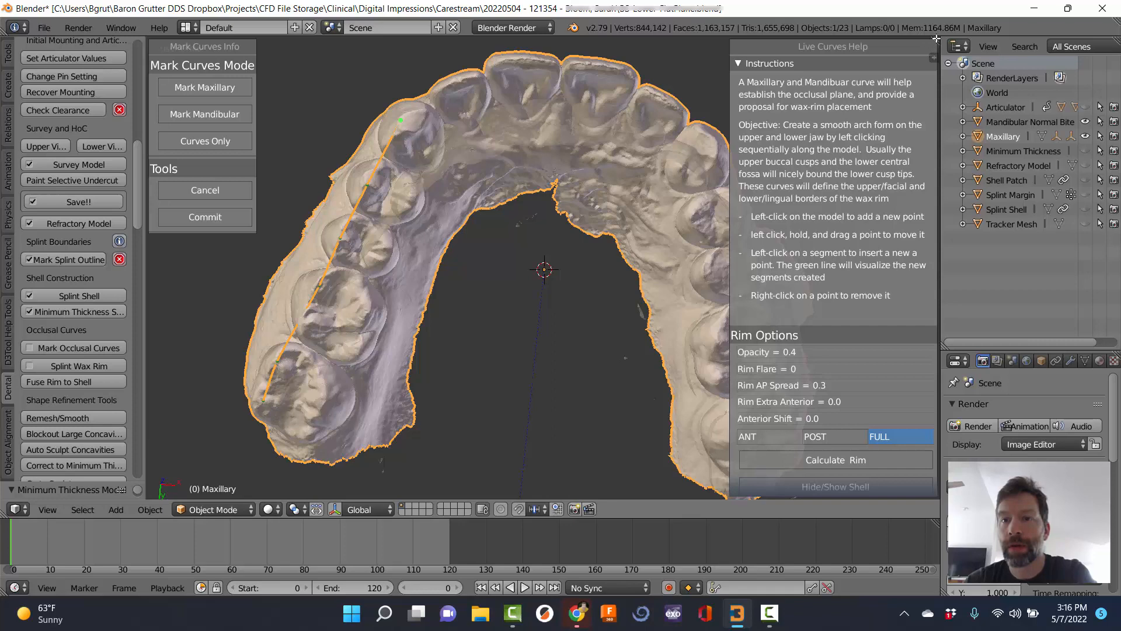
left_click(737, 62)
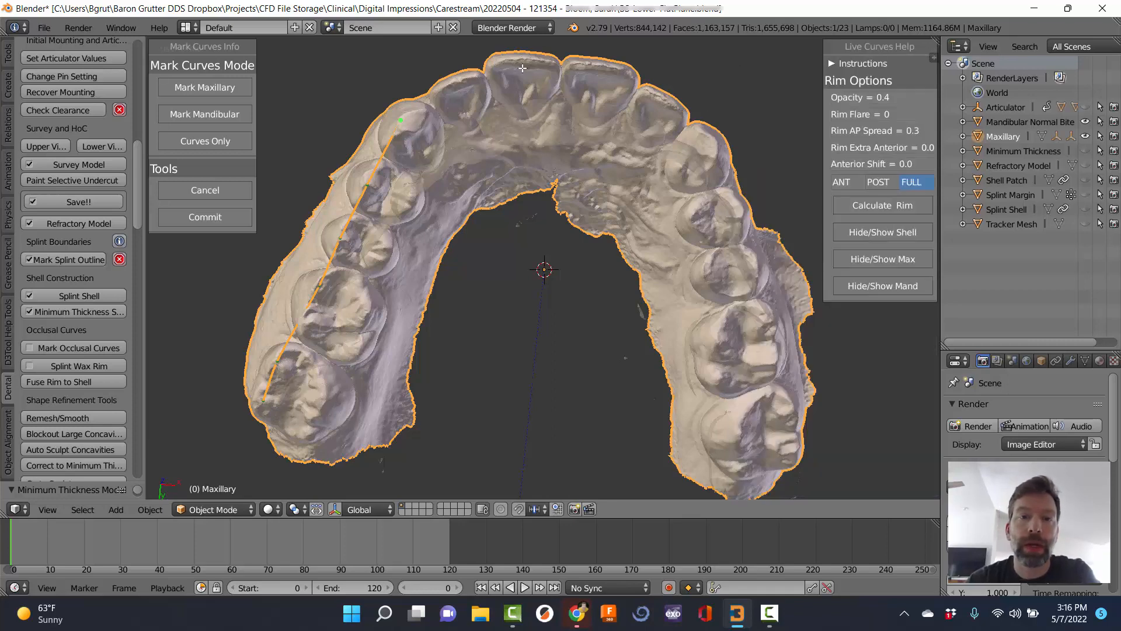
left_click(498, 62)
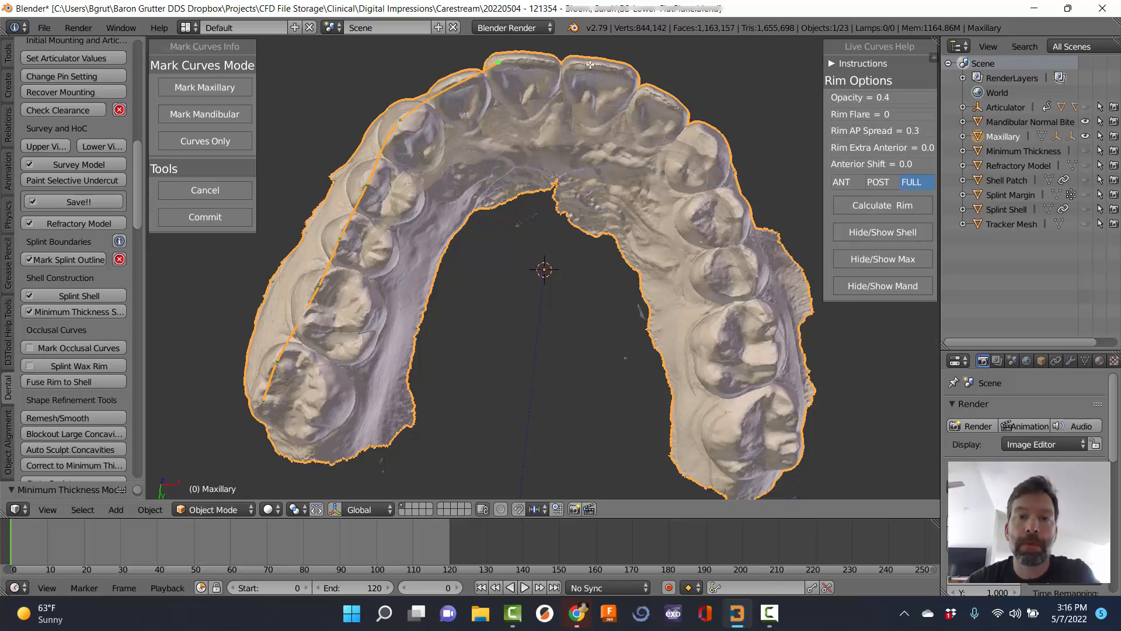
left_click(709, 136)
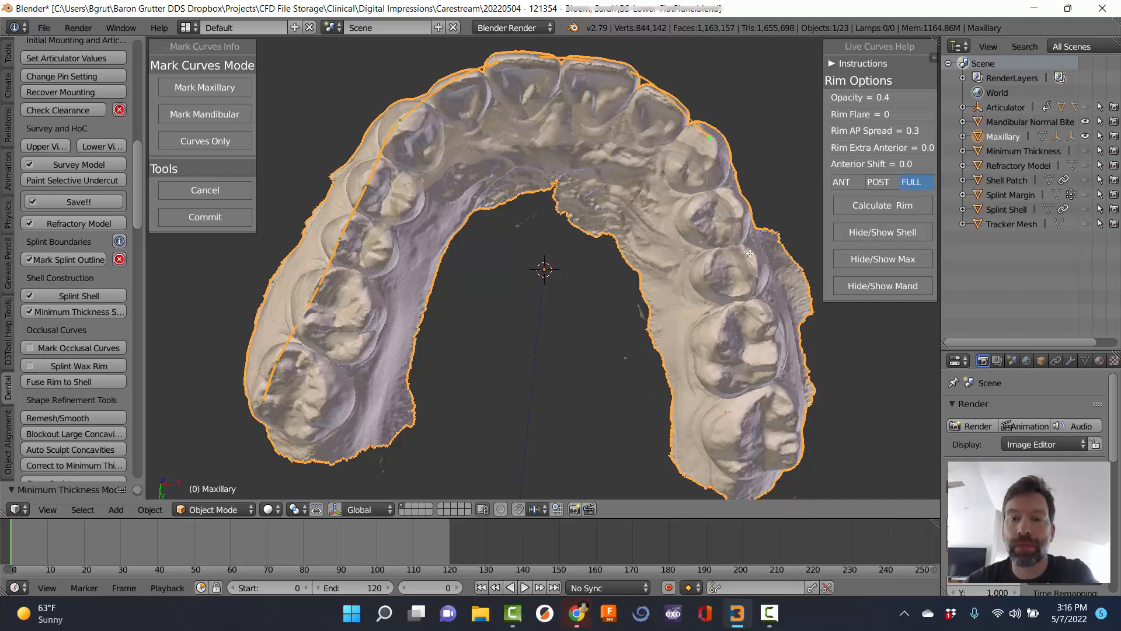
left_click(741, 212)
left_click(767, 318)
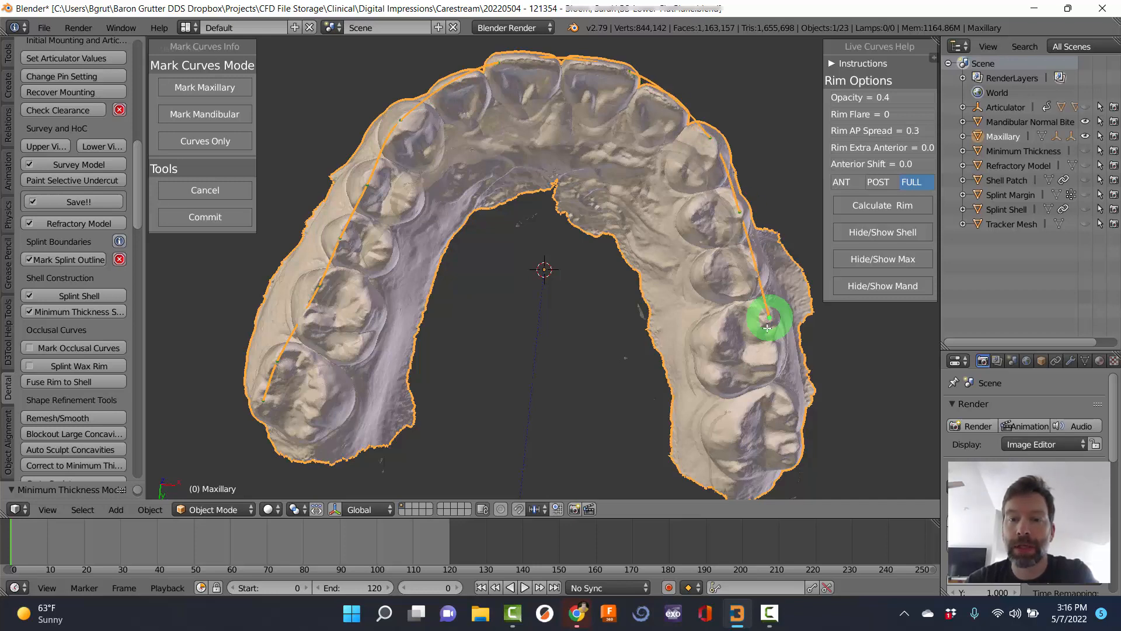
left_click(793, 410)
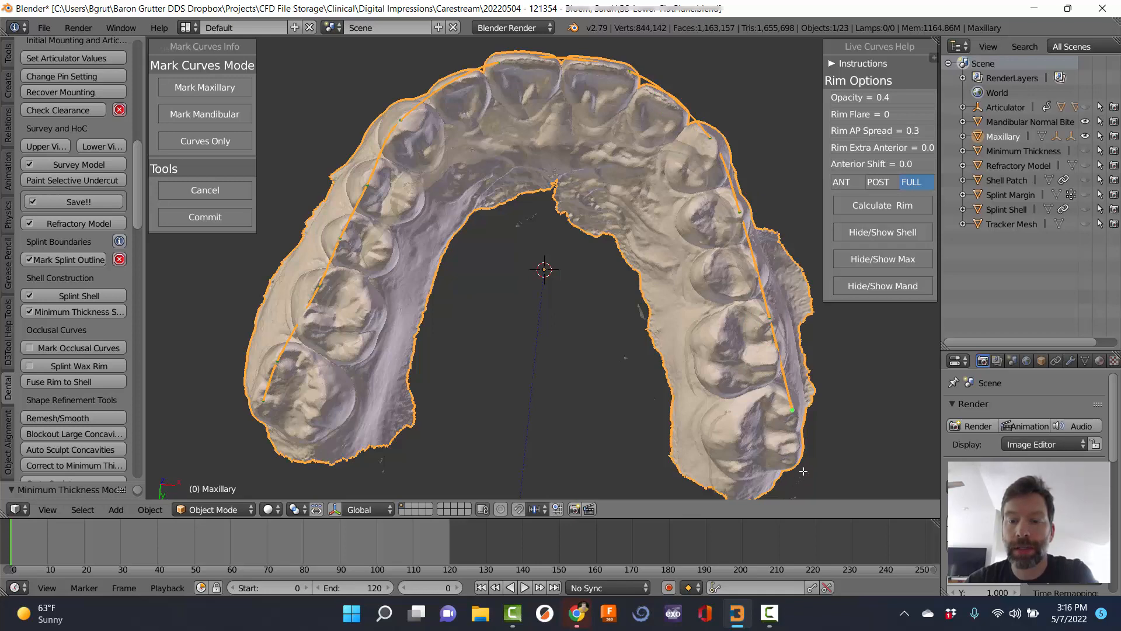
left_click(796, 451)
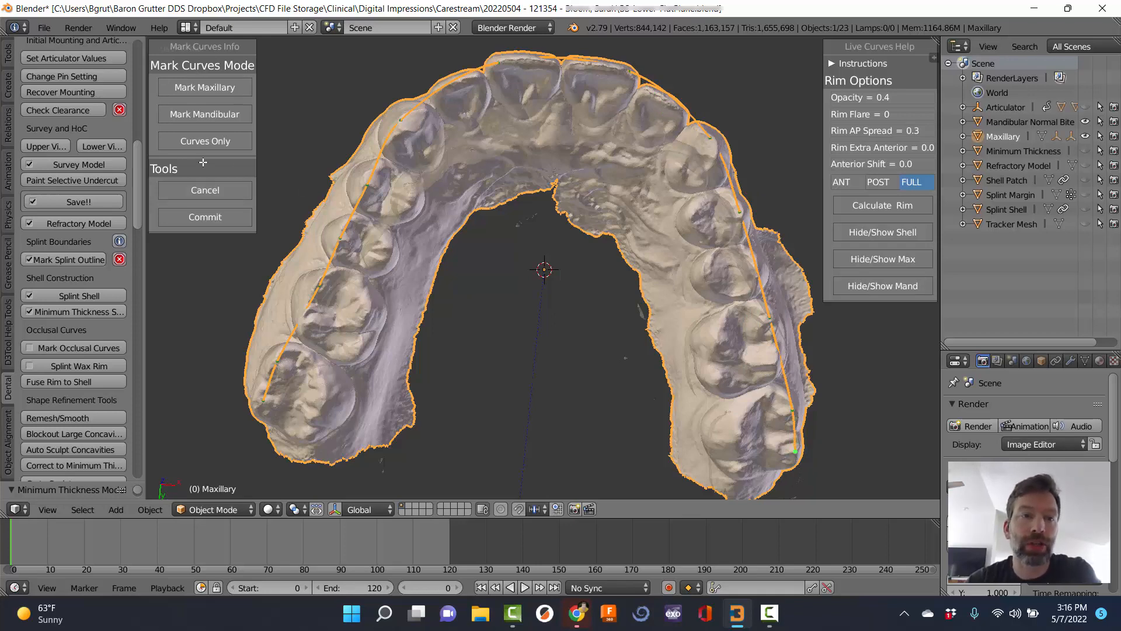
Trace the mandibular curve from the left molars to the incisors, flattening its front endpoint.
left_click(205, 114)
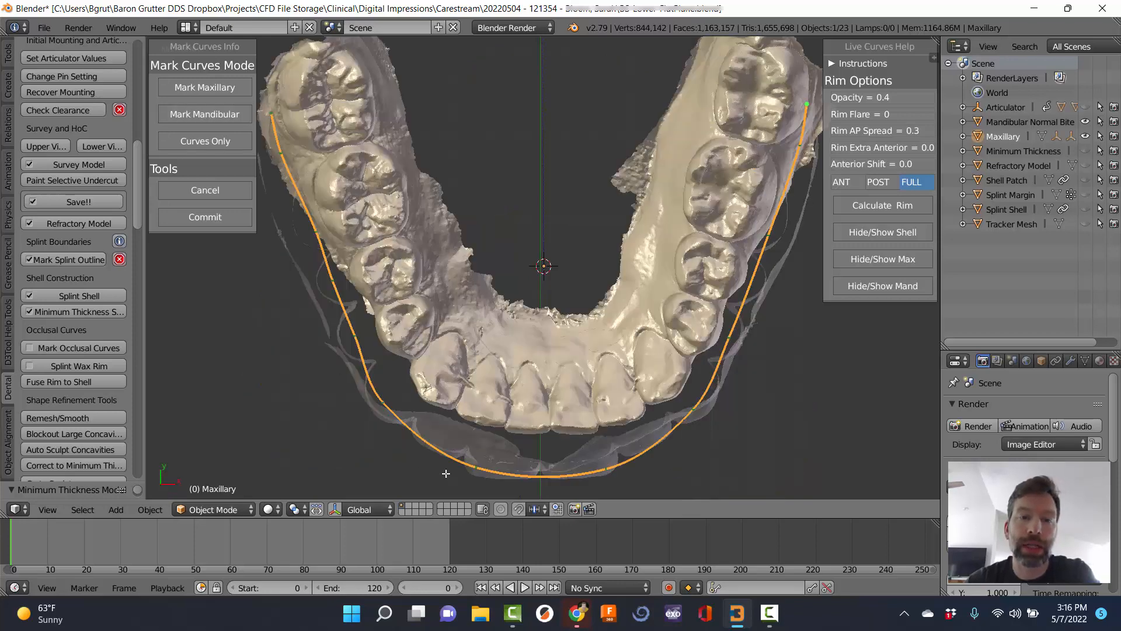
left_click(390, 171)
left_click(411, 281)
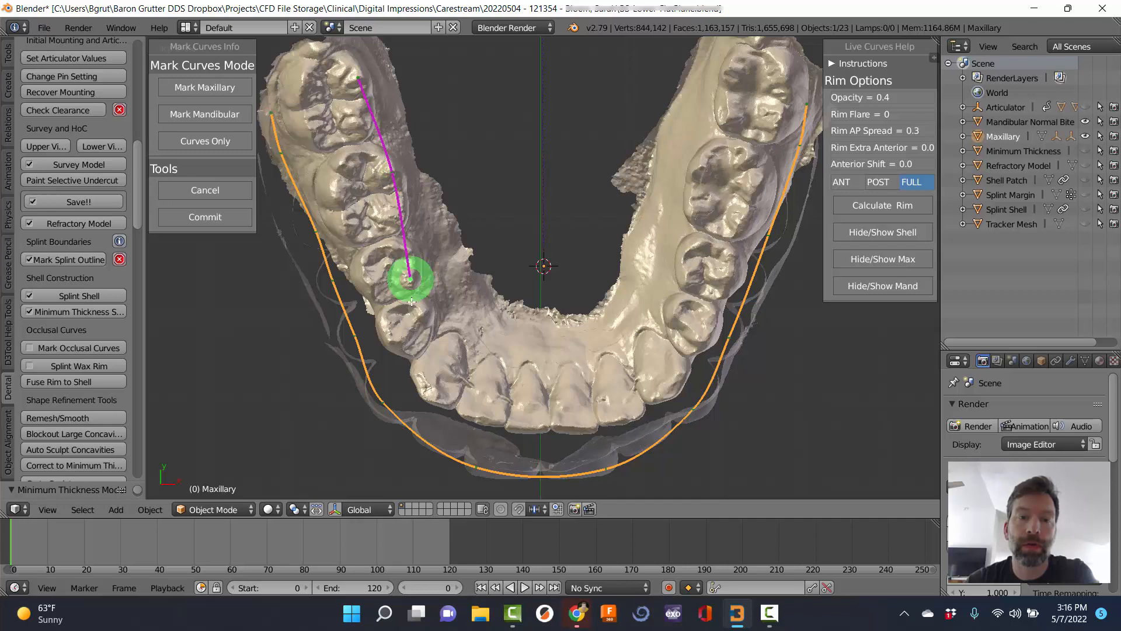
left_click(423, 312)
left_click(437, 396)
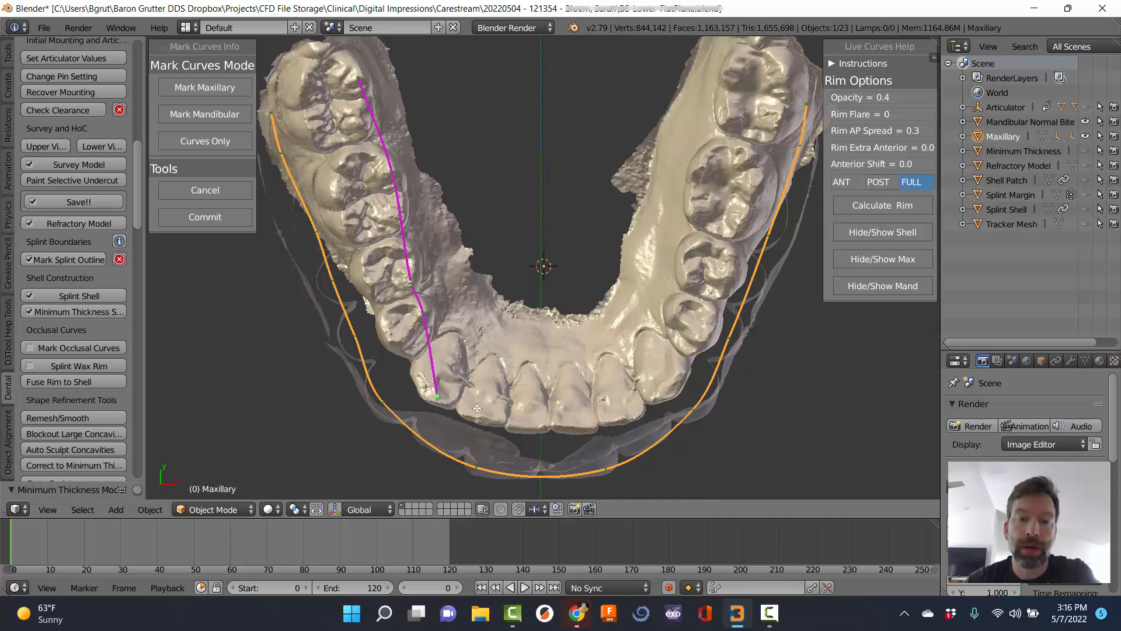
left_click(486, 416)
left_click(570, 425)
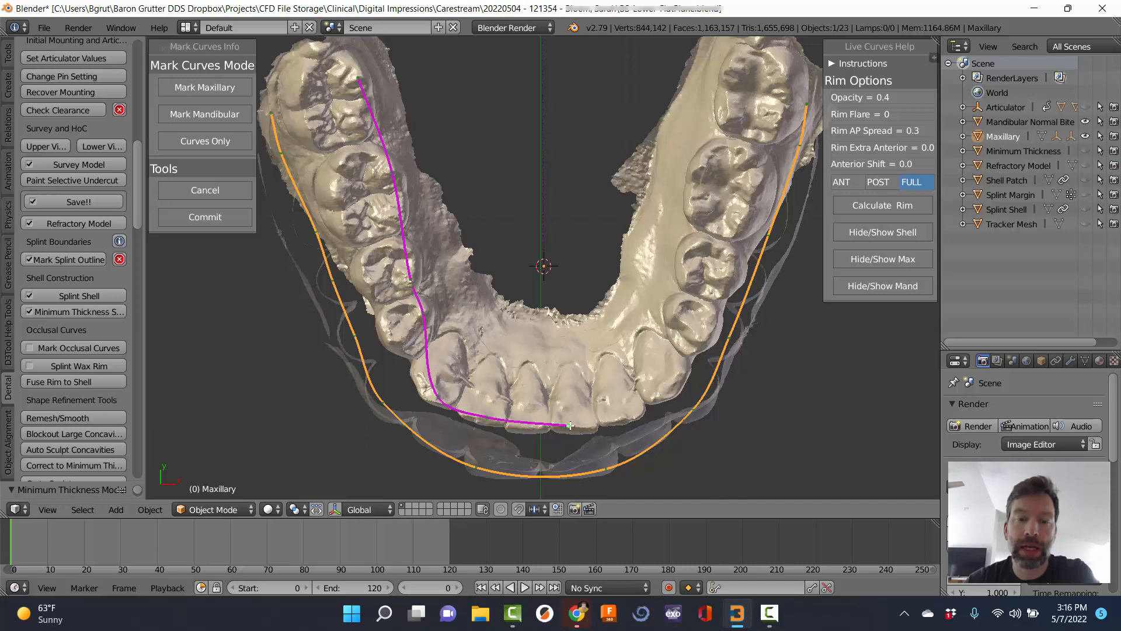
left_click_drag(569, 427, 621, 420)
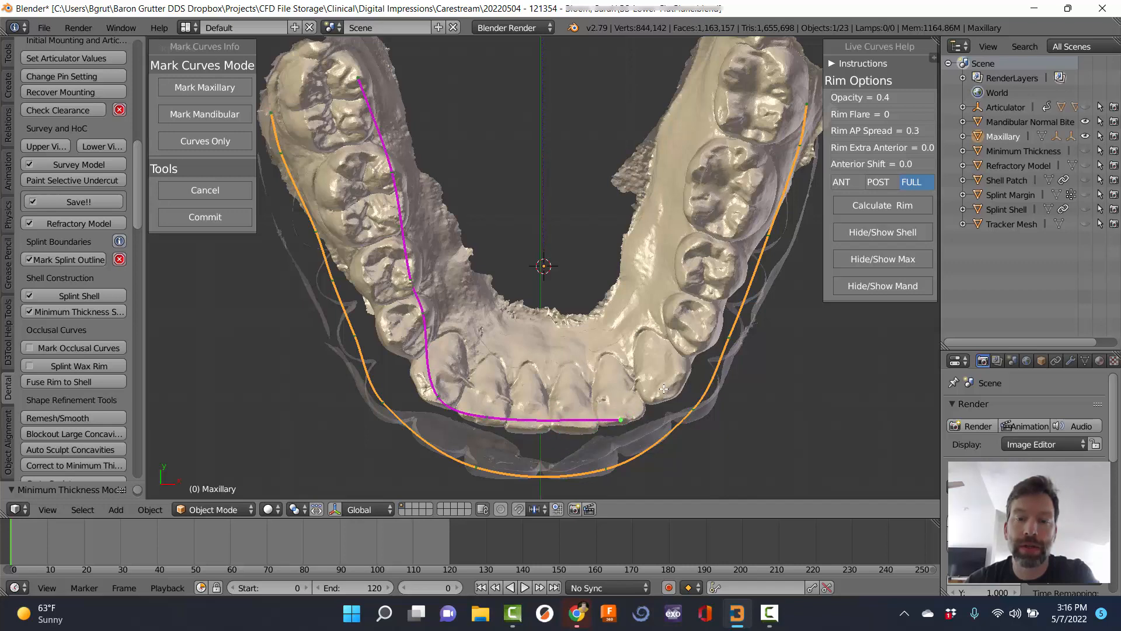
Extend the lower curve from the right canine back to the last right molar.
left_click(663, 388)
left_click(673, 307)
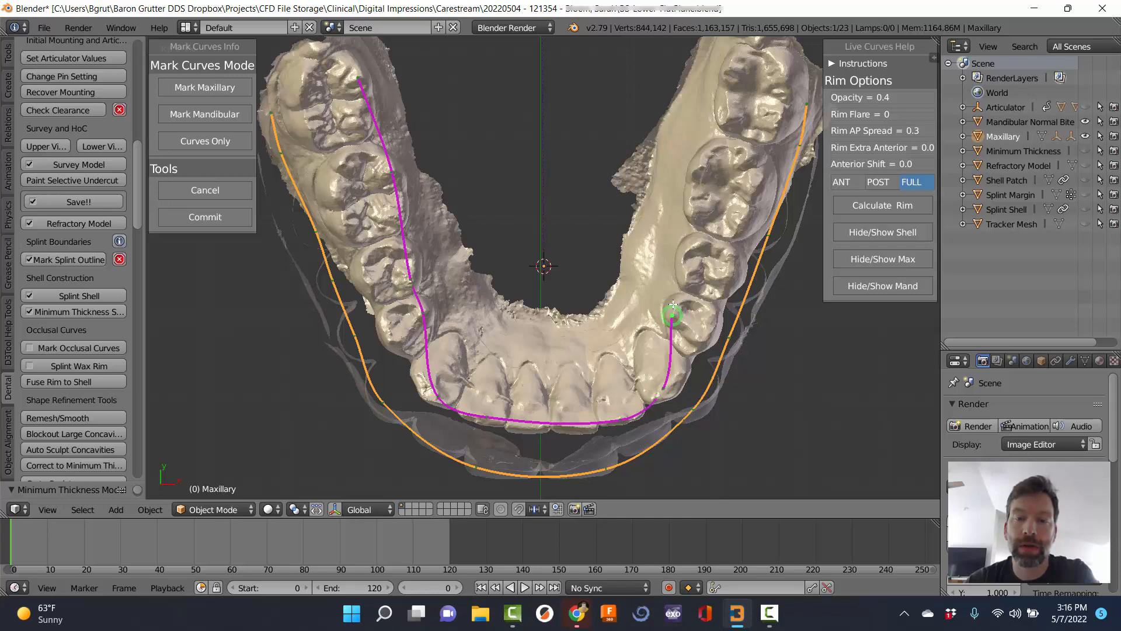
left_click(690, 247)
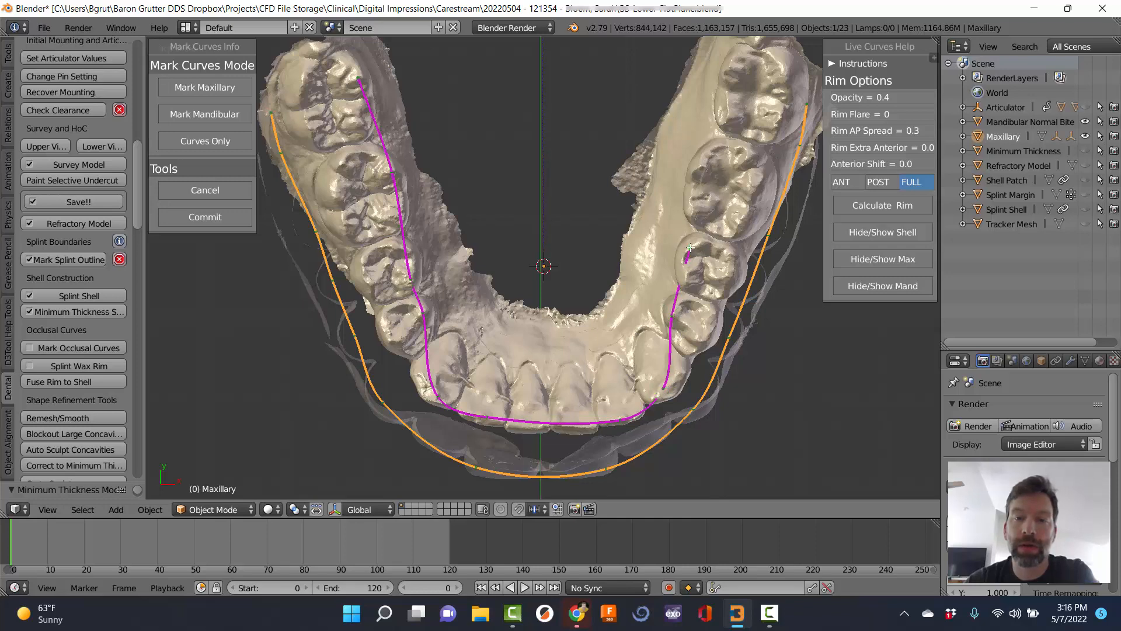
left_click(693, 201)
left_click(699, 169)
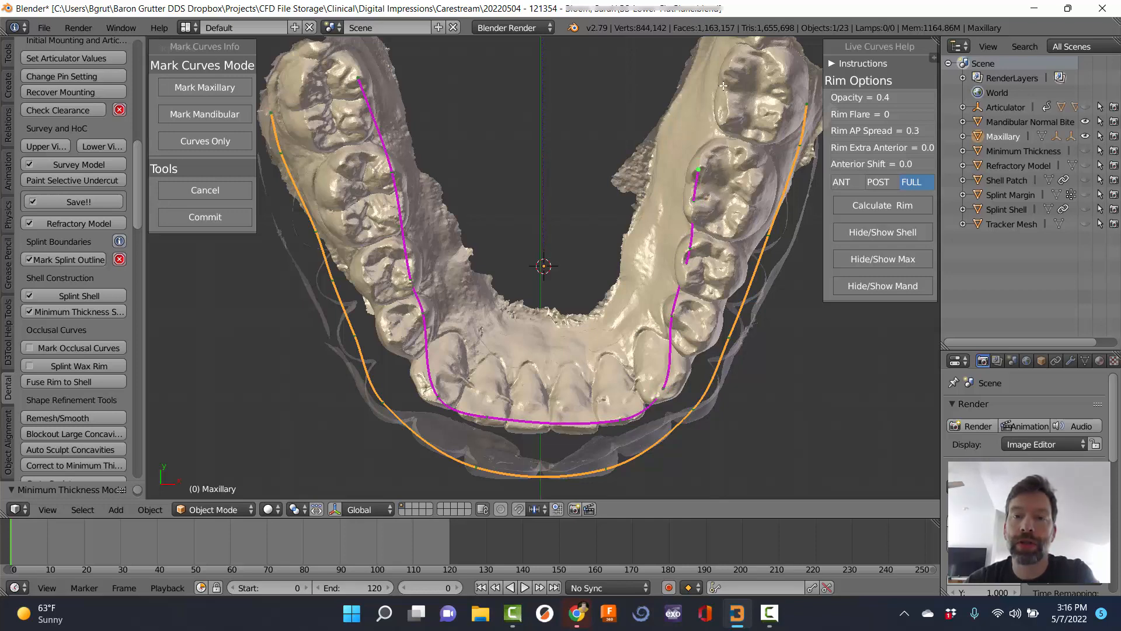
left_click(724, 108)
left_click(733, 65)
middle_click_drag(598, 226, 572, 293)
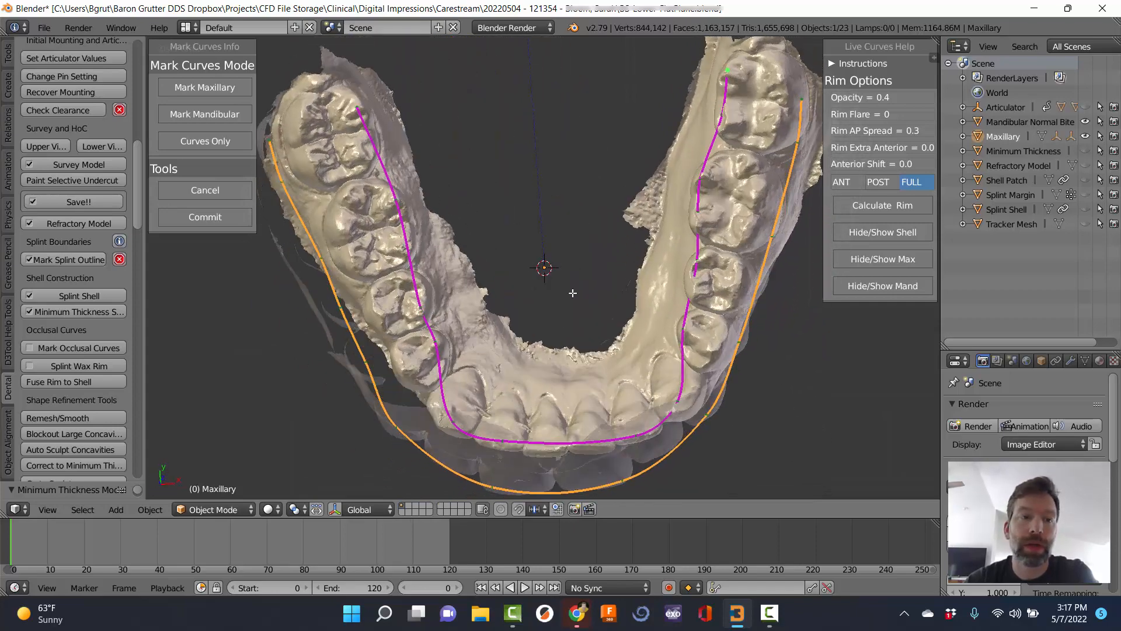
Commit the marked occlusal curves and view the teeth and splint from the front.
left_click(200, 215)
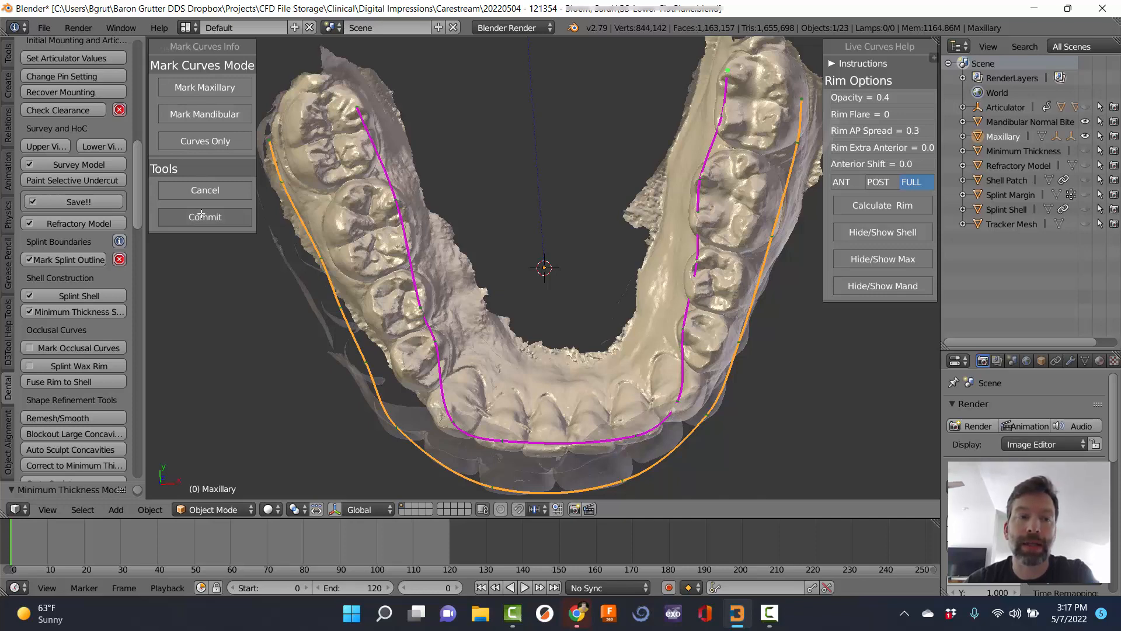
scroll(556, 282, "down", 3)
middle_click_drag(550, 251, 589, 95)
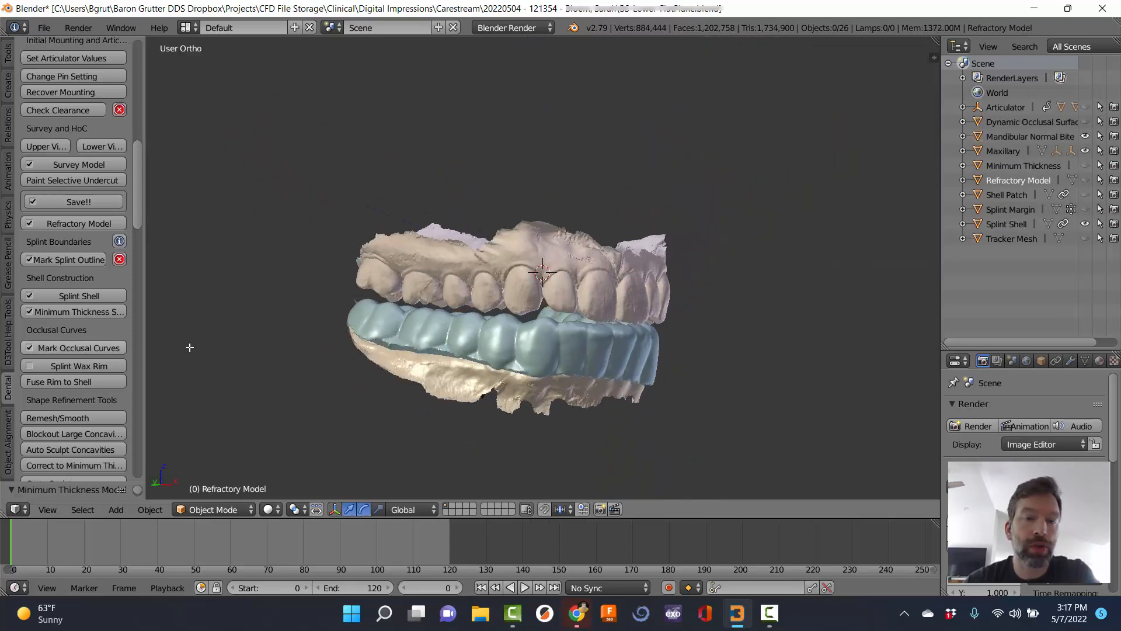
Create a Full Rim wax rim with Meta Type CUBE, then orbit to inspect it against the teeth.
left_click(66, 365)
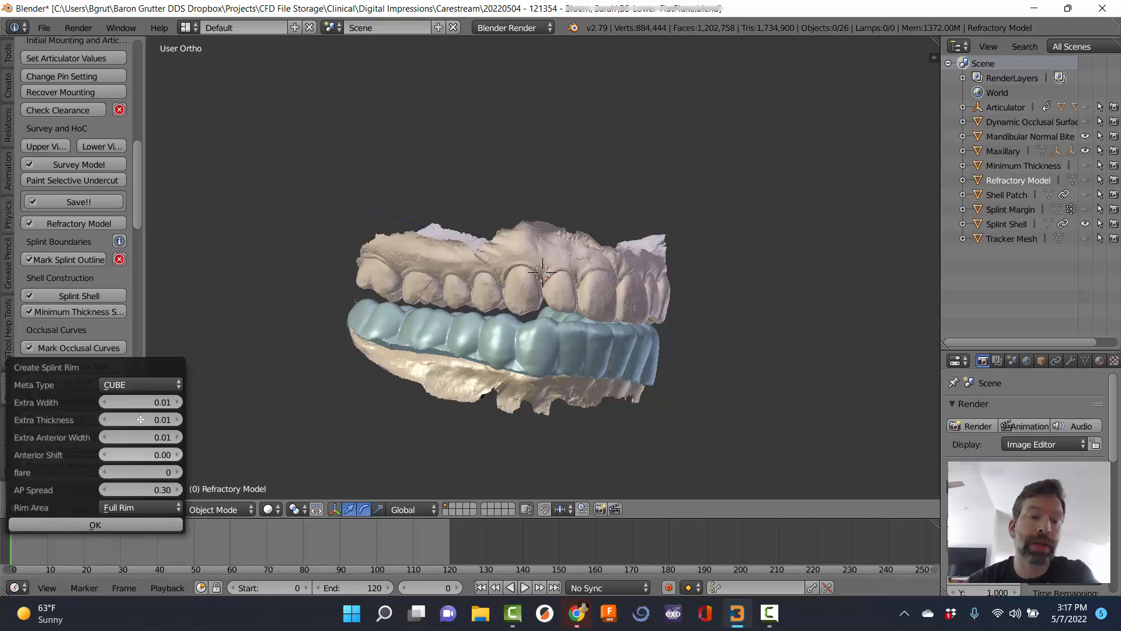
left_click(132, 526)
middle_click_drag(339, 391, 459, 108)
middle_click_drag(412, 198, 394, 231)
middle_click_drag(537, 251, 368, 275)
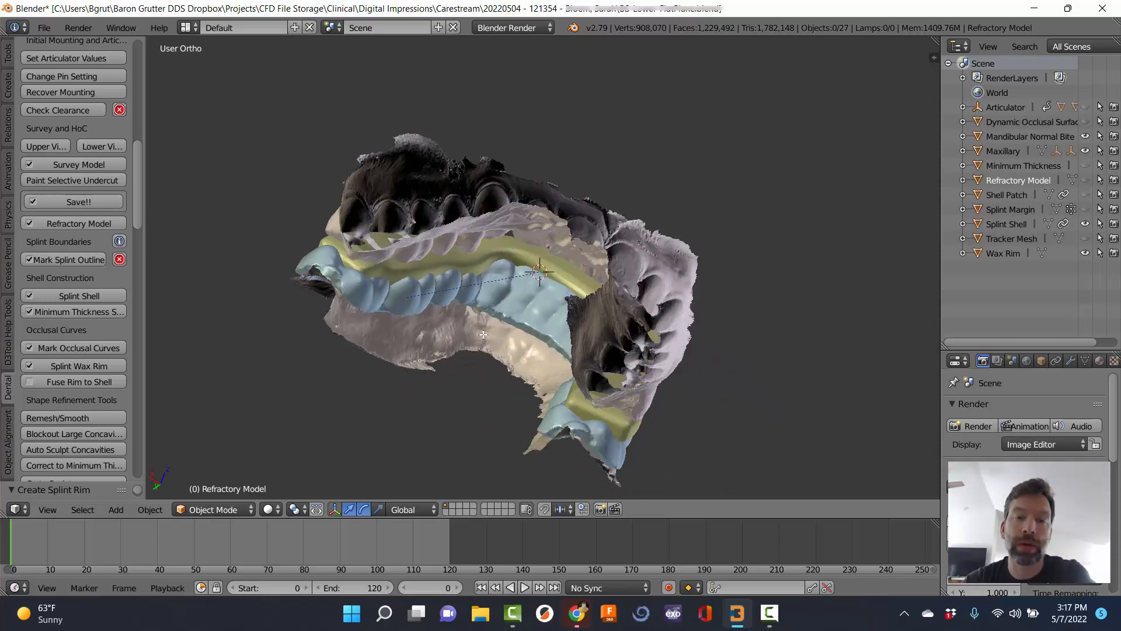
middle_click_drag(484, 334, 695, 367)
middle_click_drag(310, 281, 504, 217)
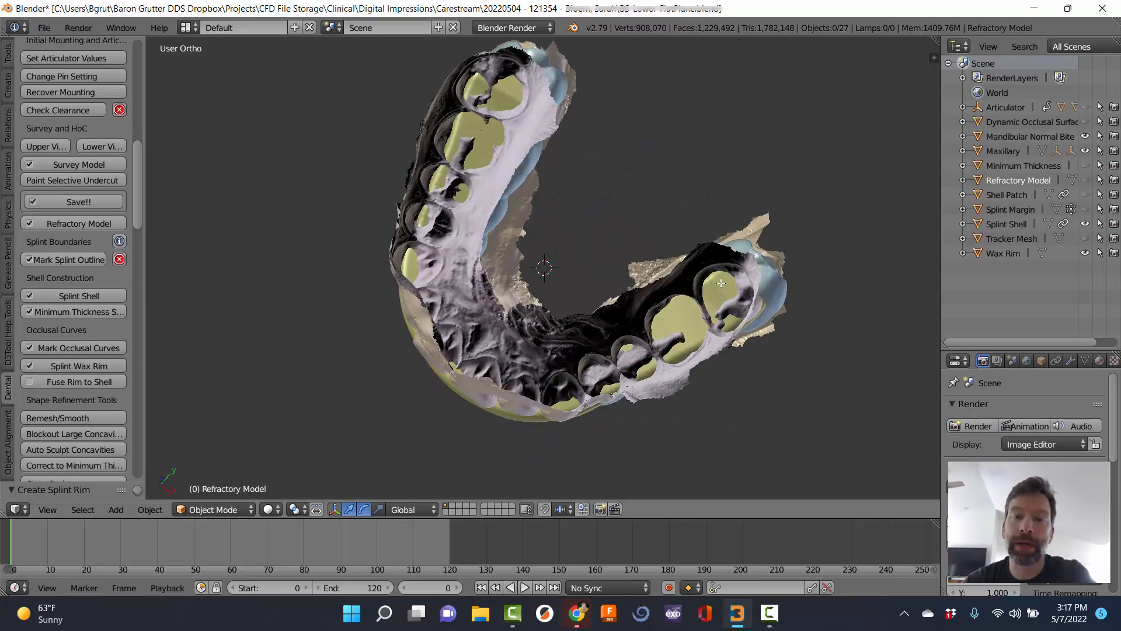
middle_click_drag(721, 283, 424, 157)
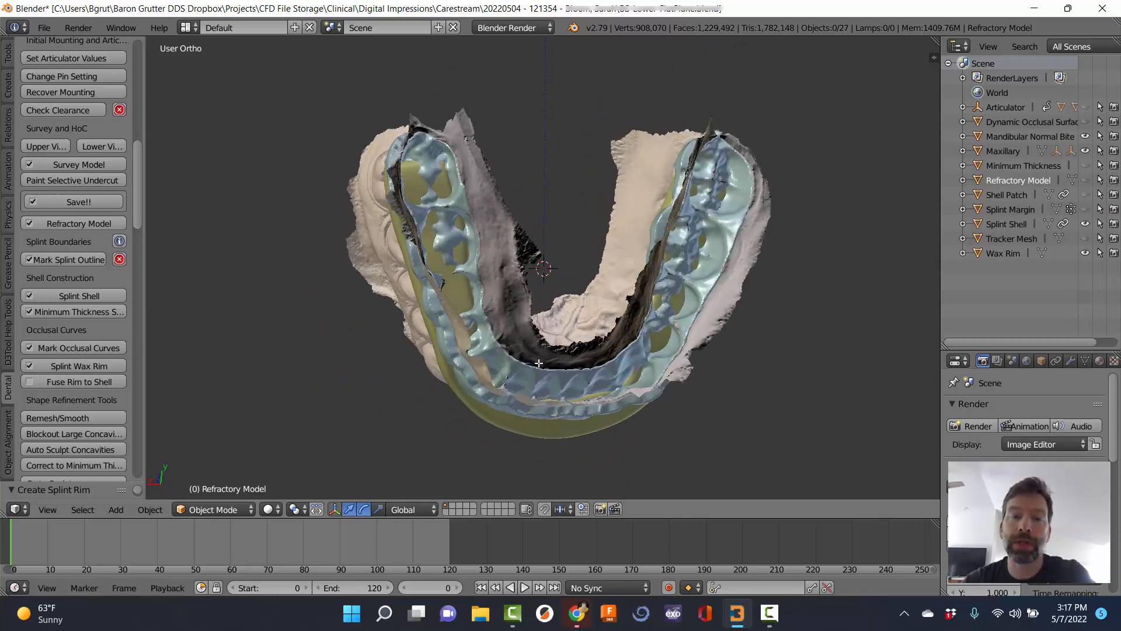
middle_click_drag(767, 210, 646, 258)
middle_click_drag(730, 284, 648, 279)
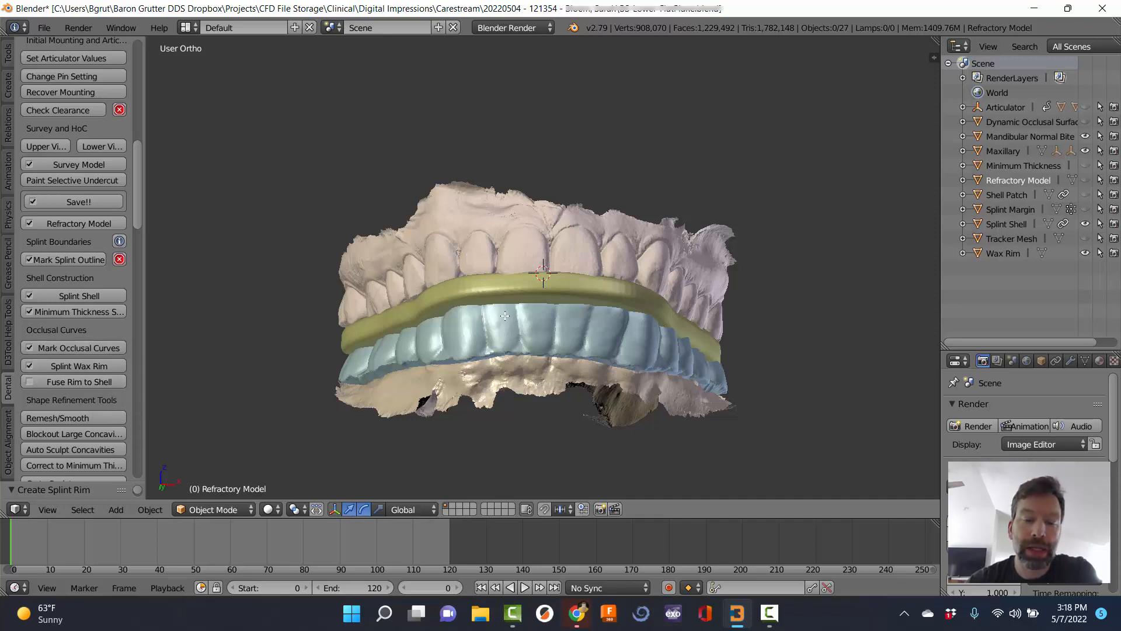
Fuse the rim into the Splint Shell, then remesh/smooth it at detail 1.50, 15 iterations, volume correction 0.05.
left_click(69, 383)
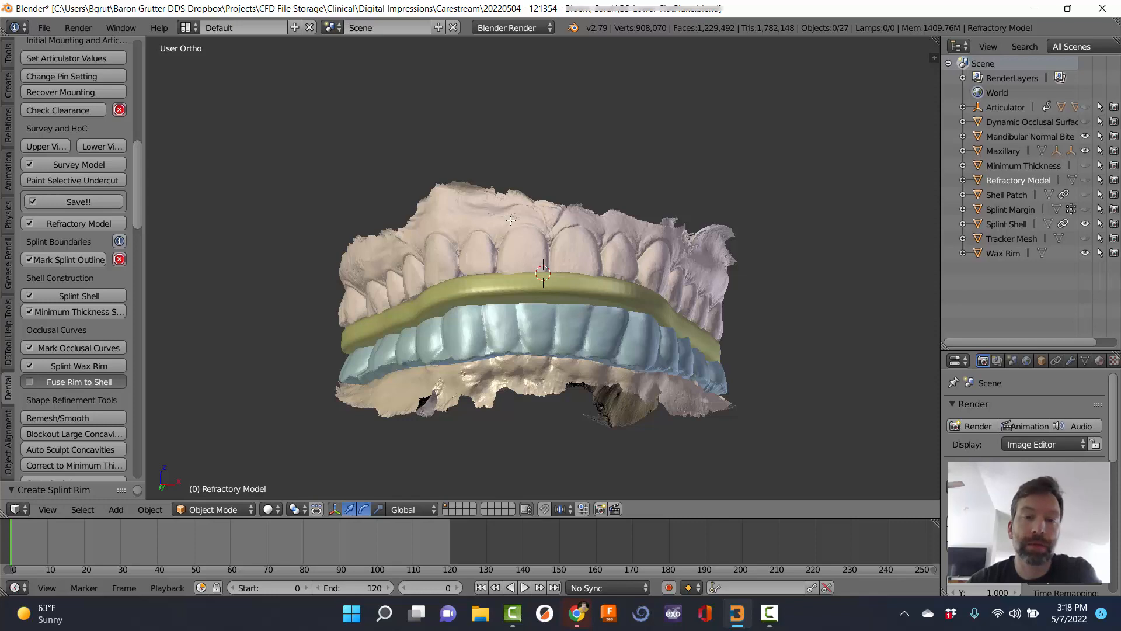
middle_click_drag(304, 282, 572, 275)
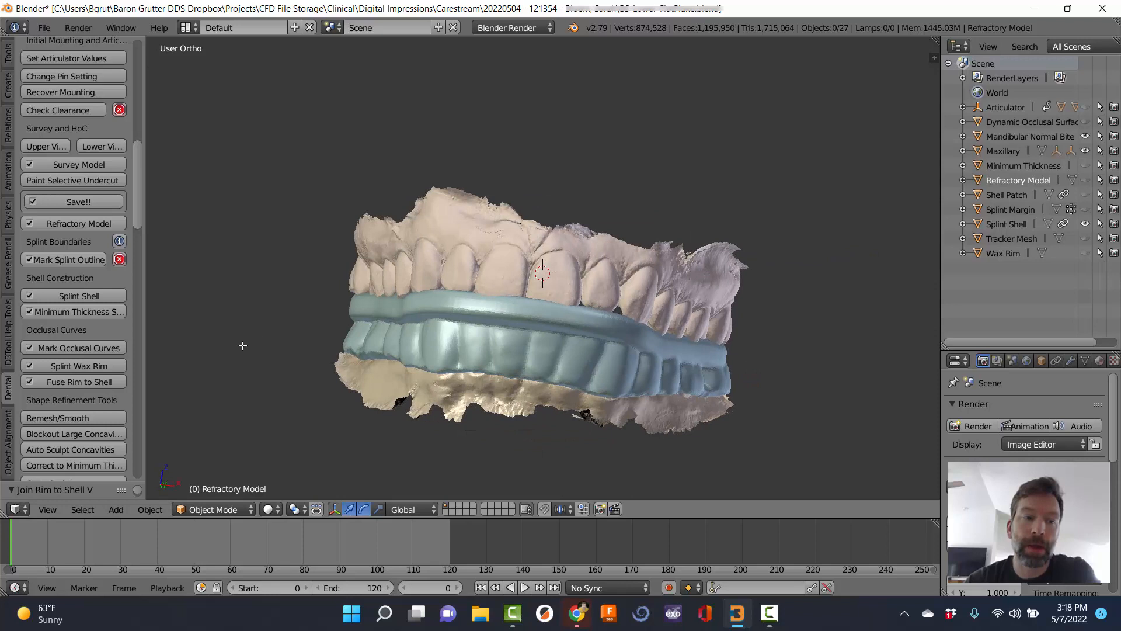
left_click(62, 418)
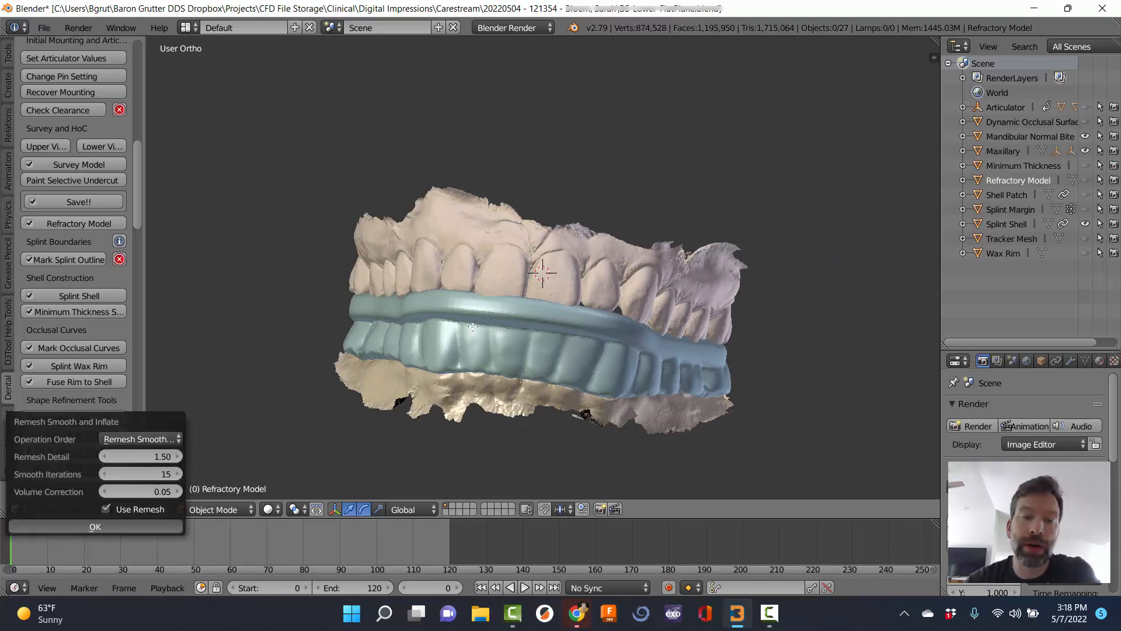
right_click(506, 333)
middle_click_drag(505, 333, 537, 274)
left_click(70, 418)
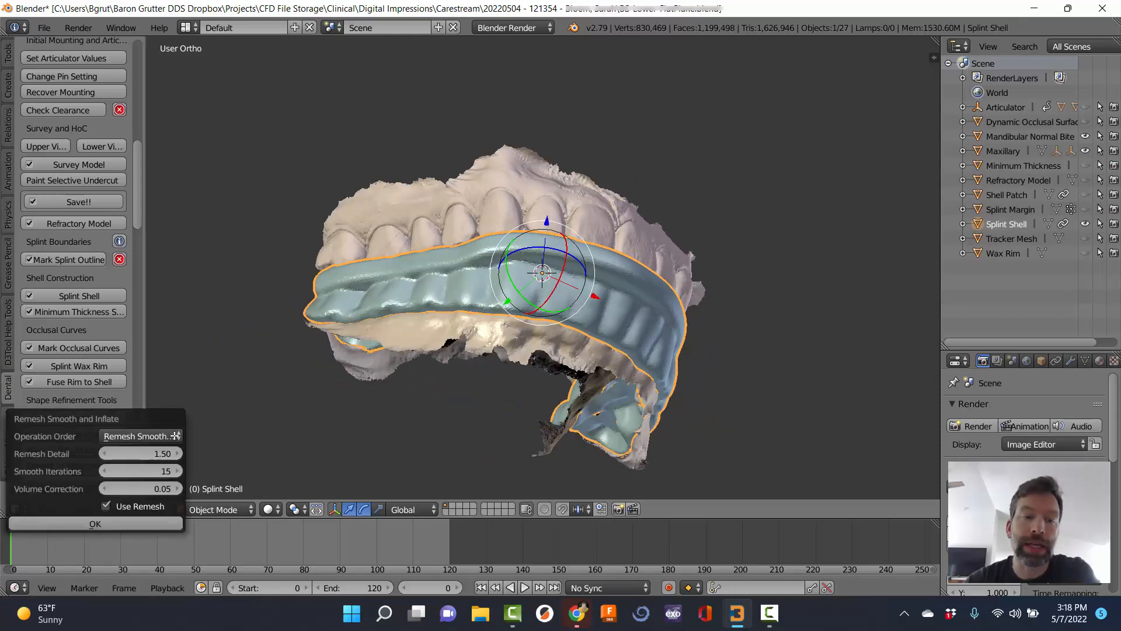
left_click(95, 524)
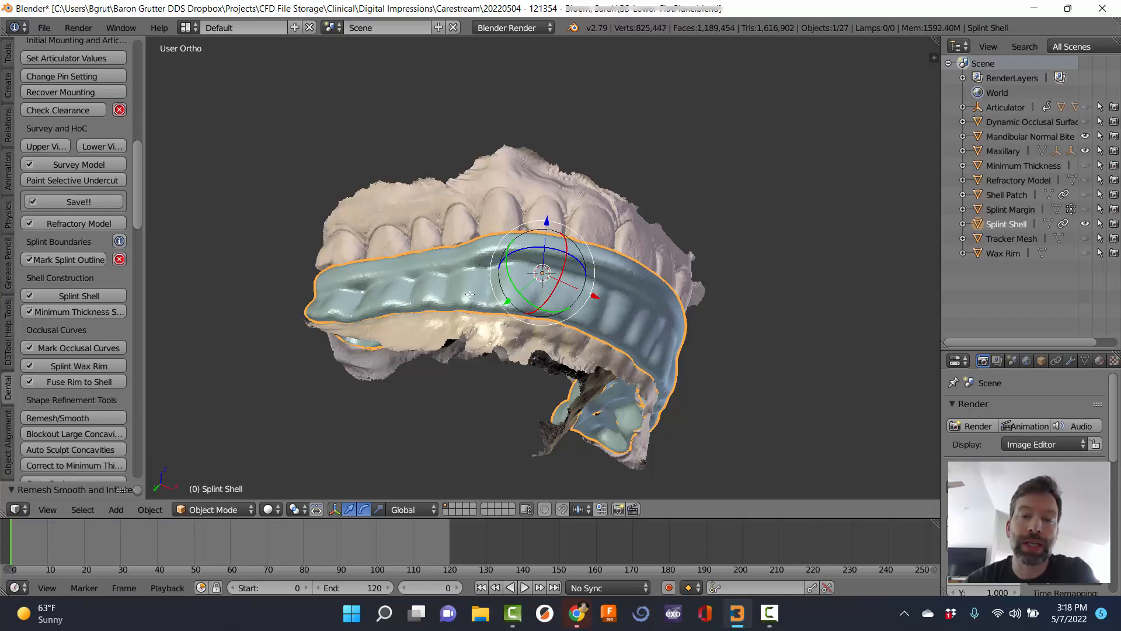
middle_click_drag(468, 295, 589, 289)
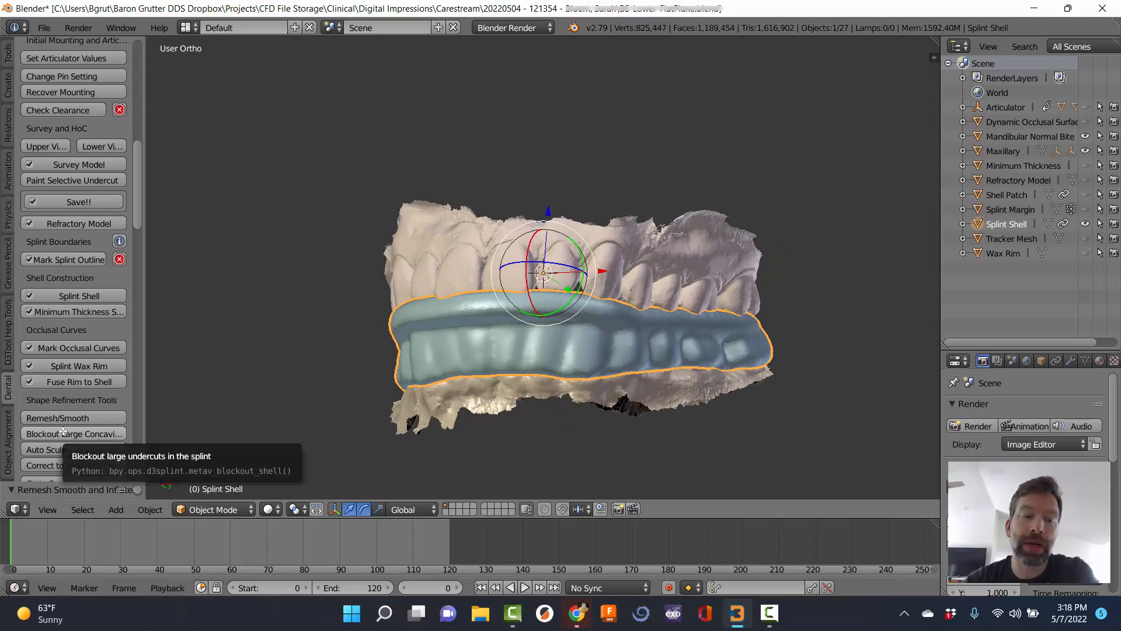
Block out the large concavities in the splint shell.
middle_click_drag(374, 327, 432, 267)
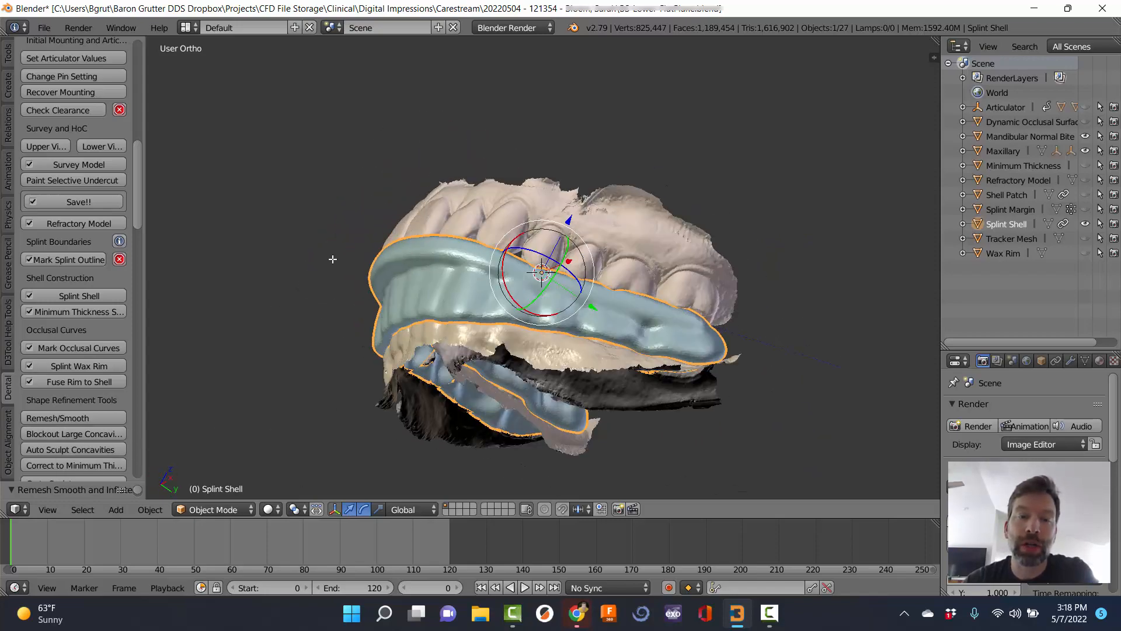
middle_click_drag(333, 259, 498, 253)
middle_click_drag(675, 307, 566, 264)
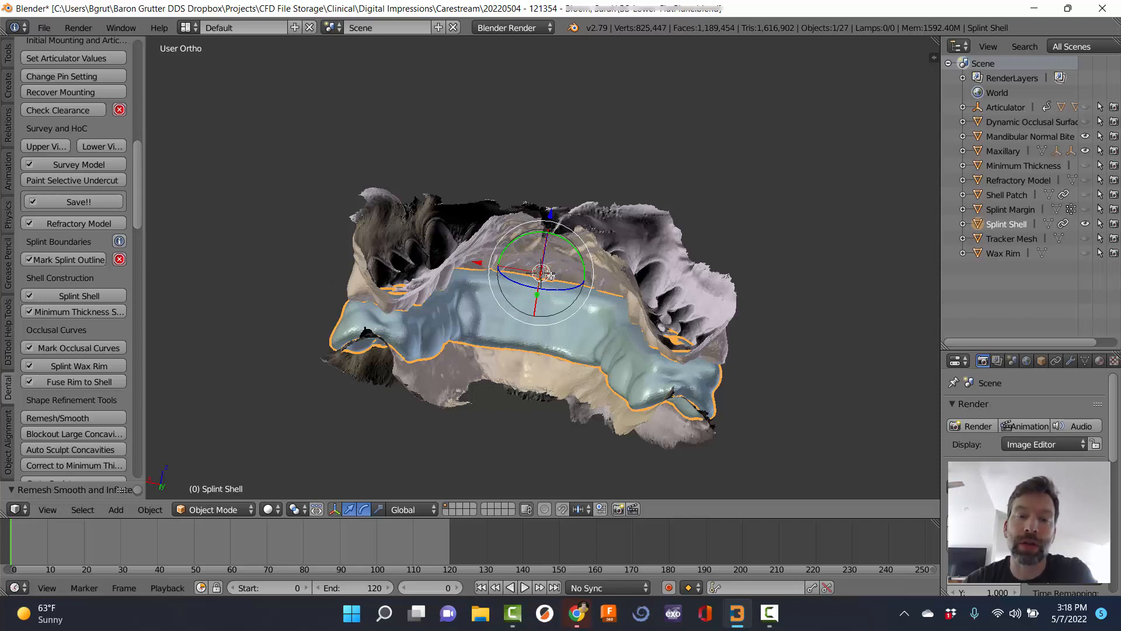
middle_click_drag(550, 275, 426, 310)
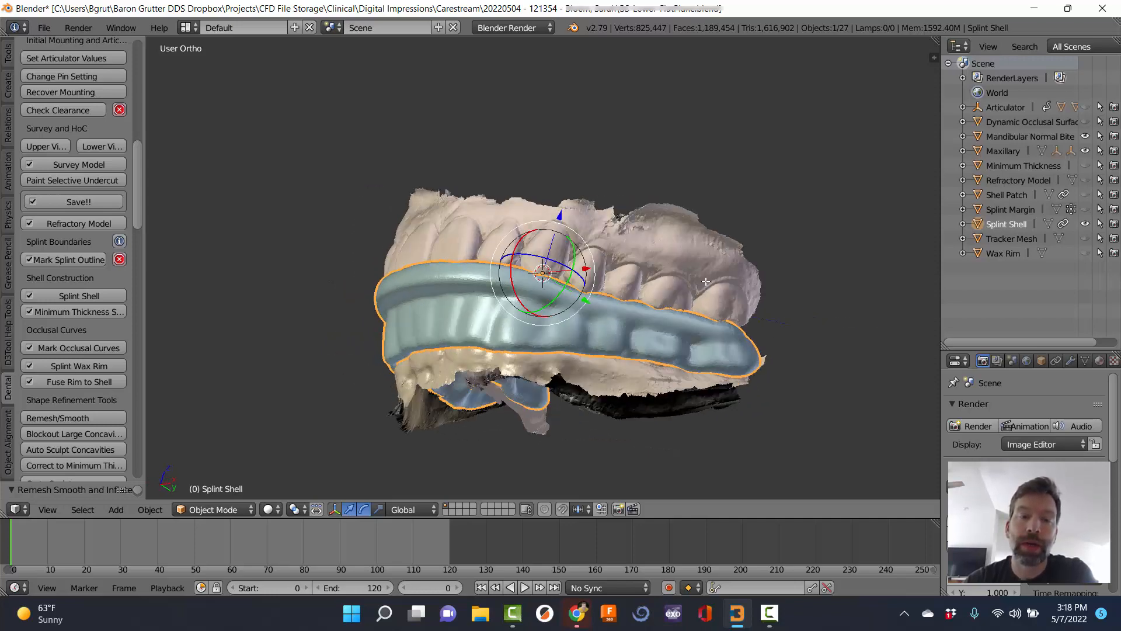
left_click(63, 433)
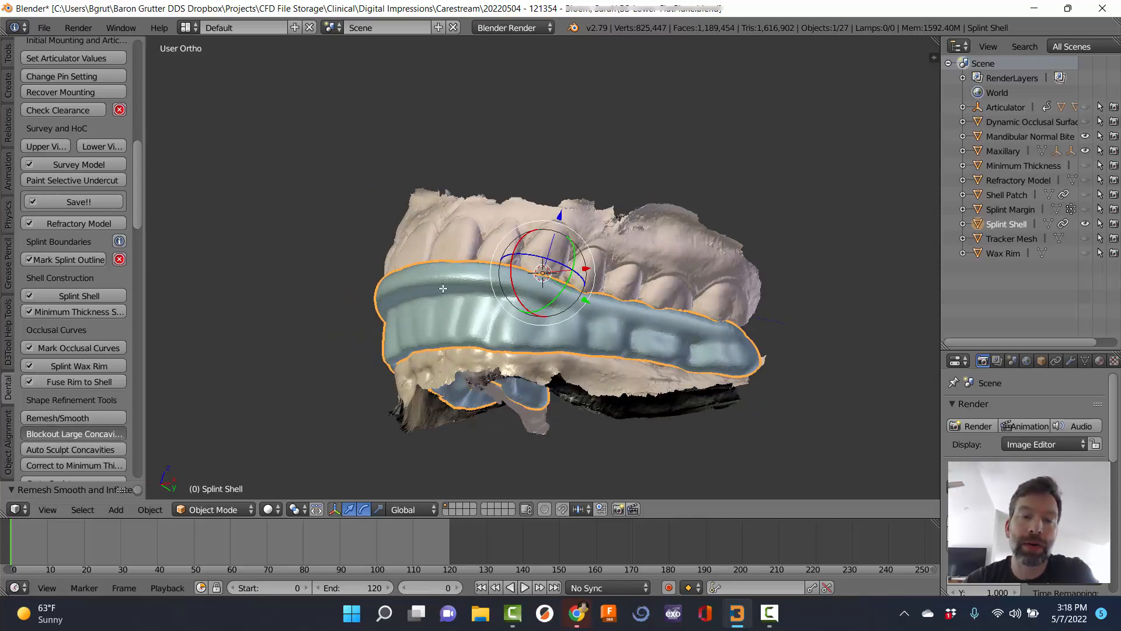
Orbit and zoom around the splint and teeth to inspect the blocked-out shell.
middle_click_drag(435, 324, 495, 301)
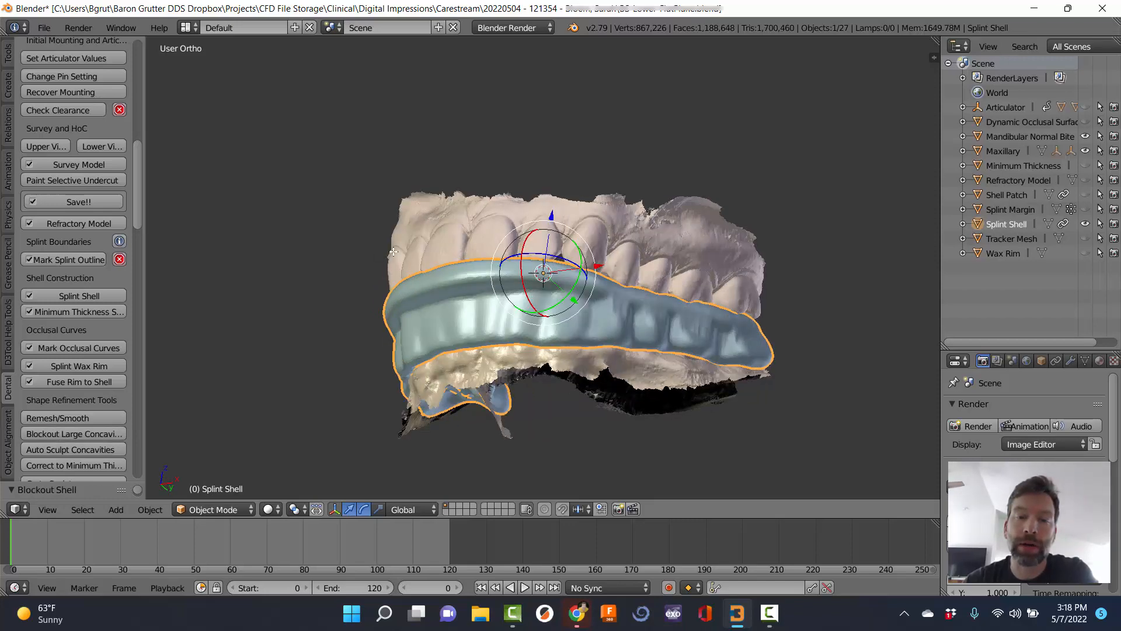
middle_click_drag(393, 251, 527, 325)
middle_click_drag(503, 363, 318, 287)
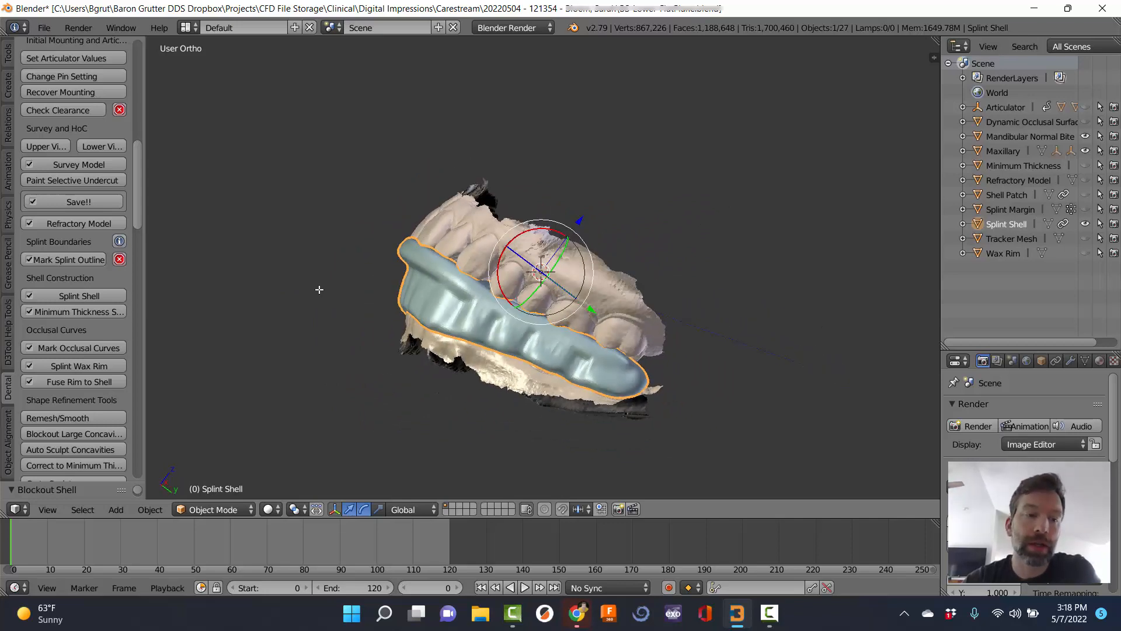
scroll(78, 403, "down", 2)
scroll(77, 407, "down", 2)
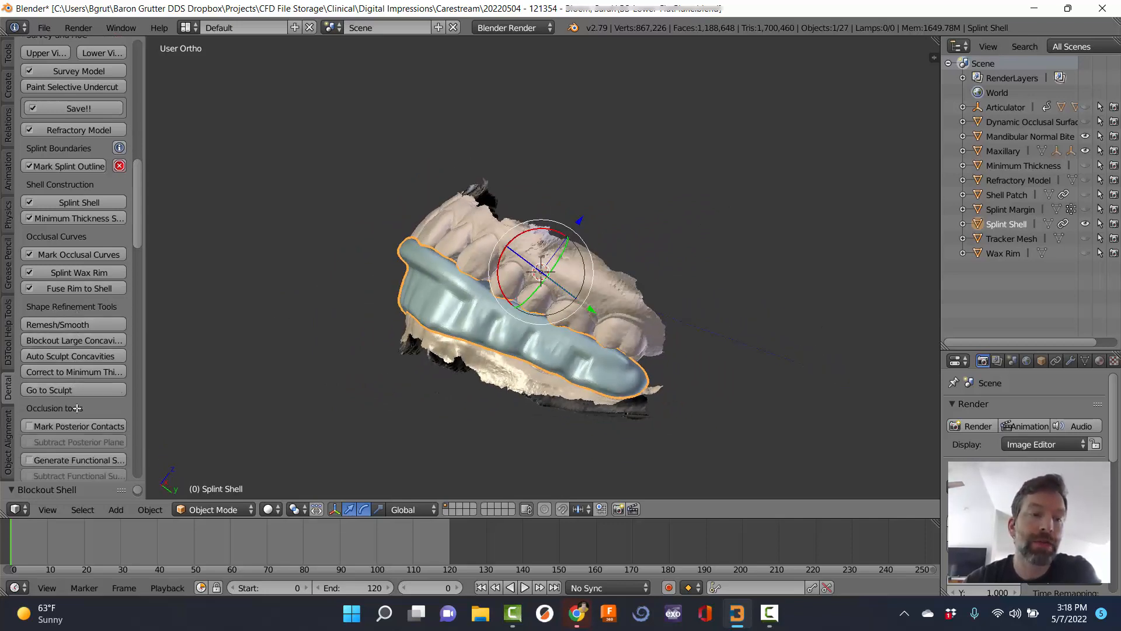
middle_click_drag(422, 317, 489, 295)
scroll(441, 276, "up", 2)
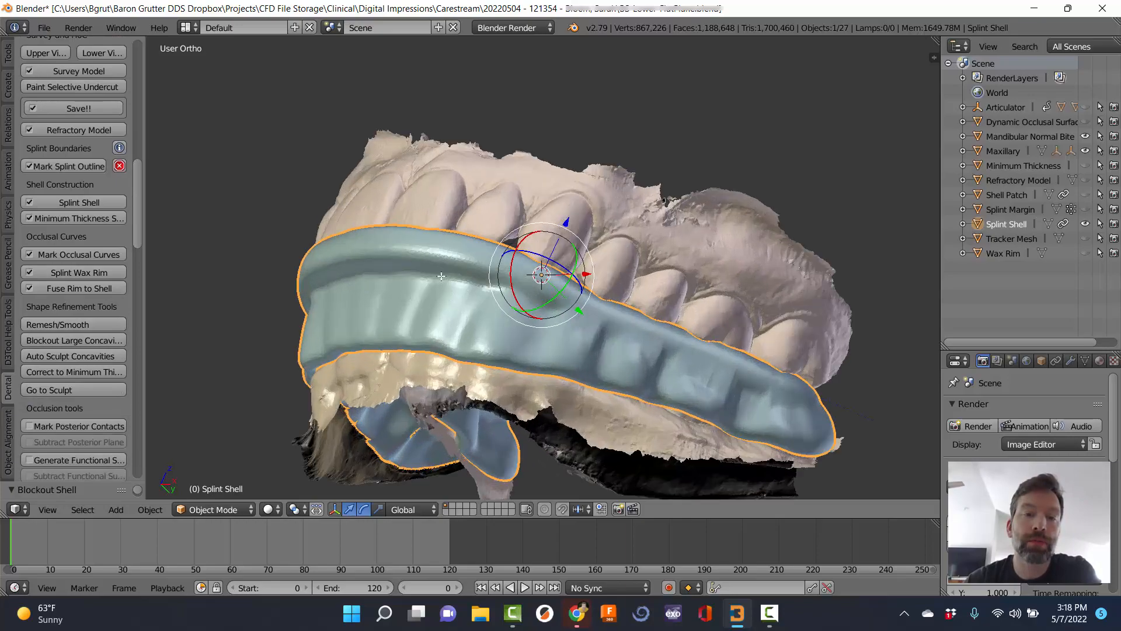
middle_click_drag(390, 275, 365, 291)
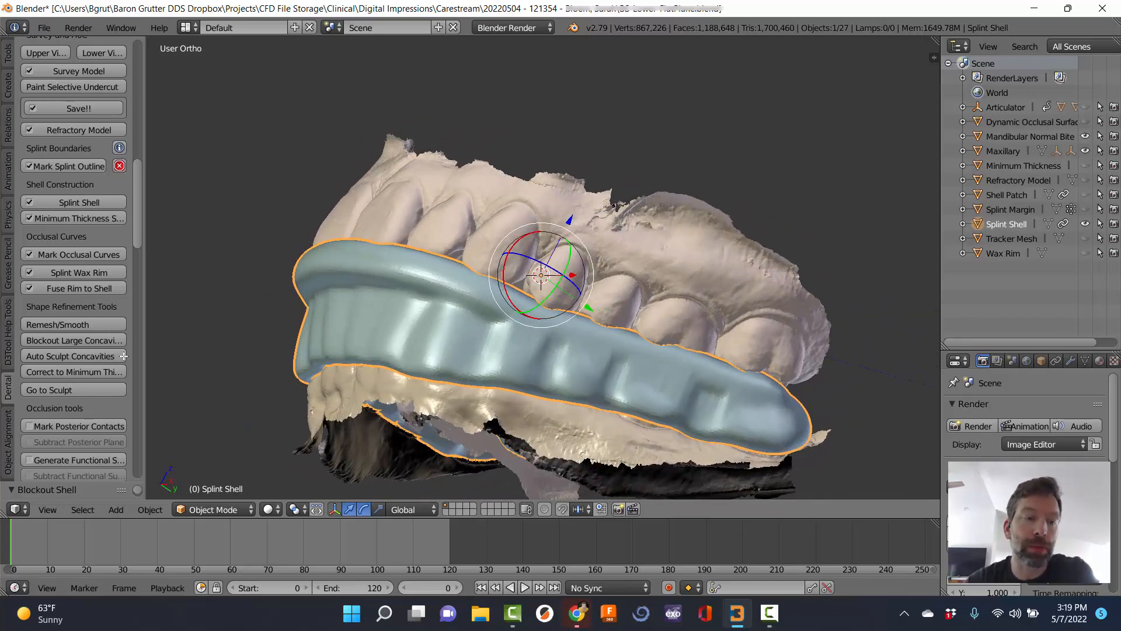
Sculpt the Splint Shell using the Inflate/Deflate brush.
left_click(55, 390)
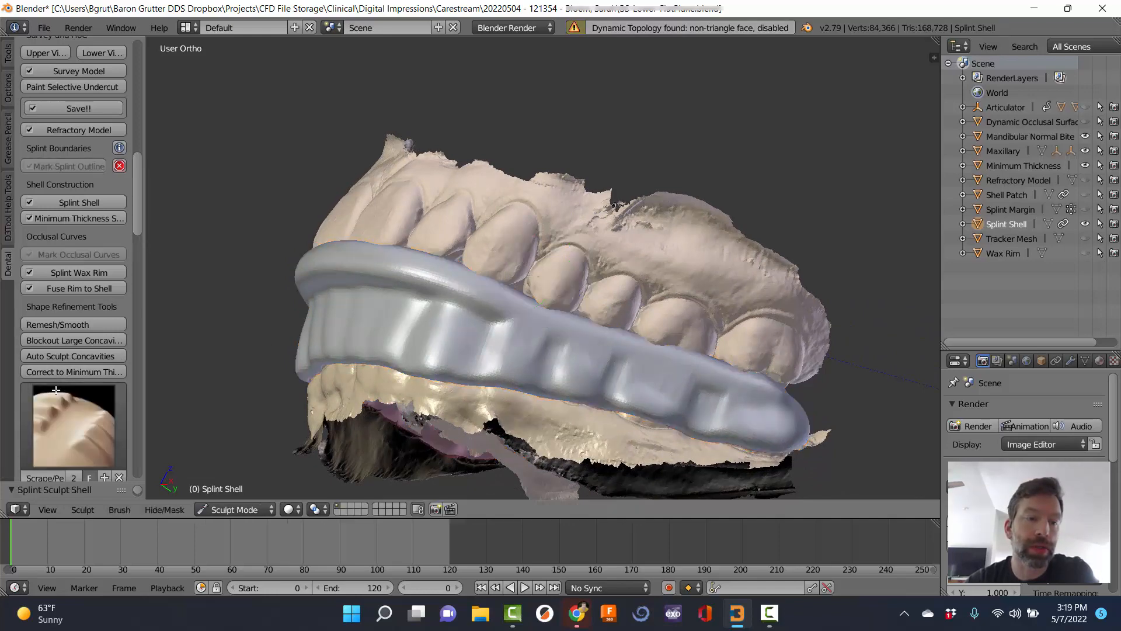
scroll(83, 370, "down", 2)
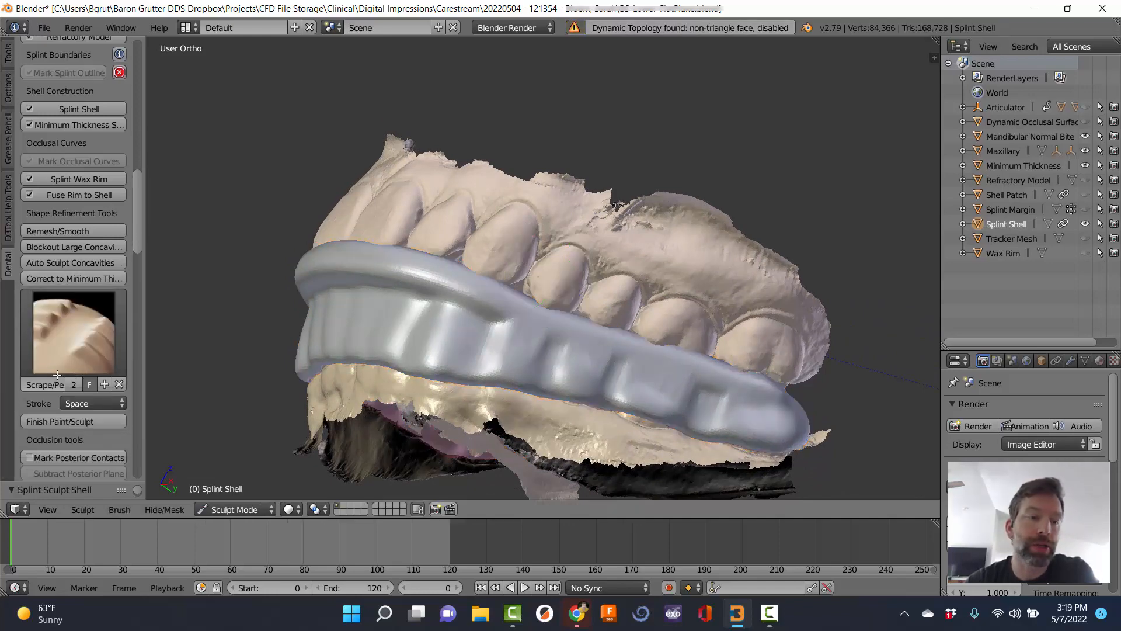
left_click(60, 340)
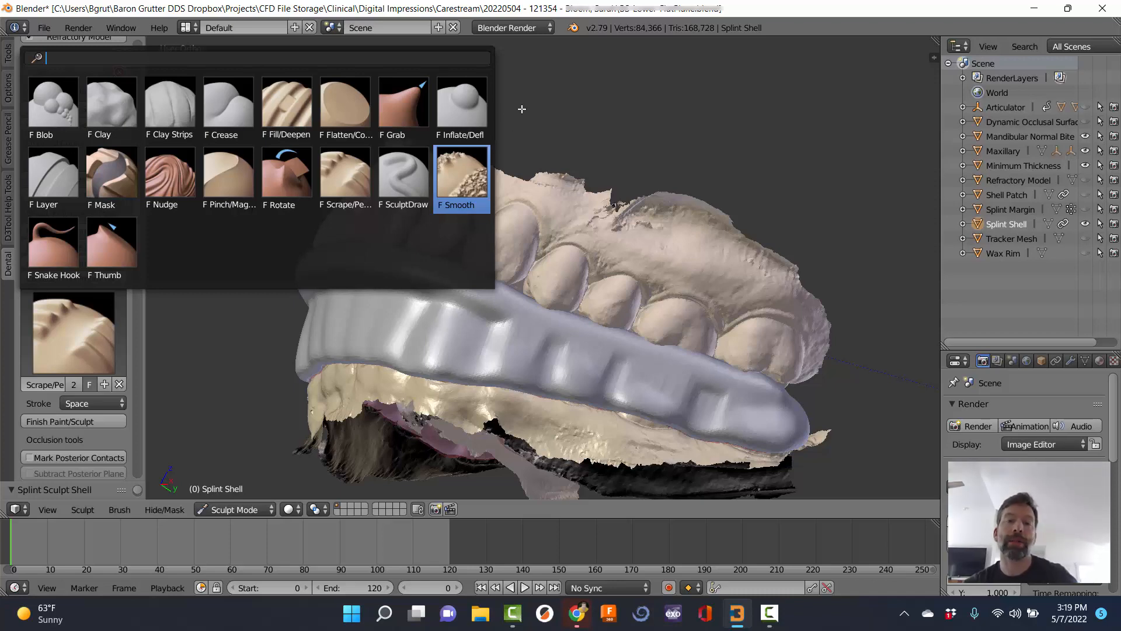
left_click(448, 111)
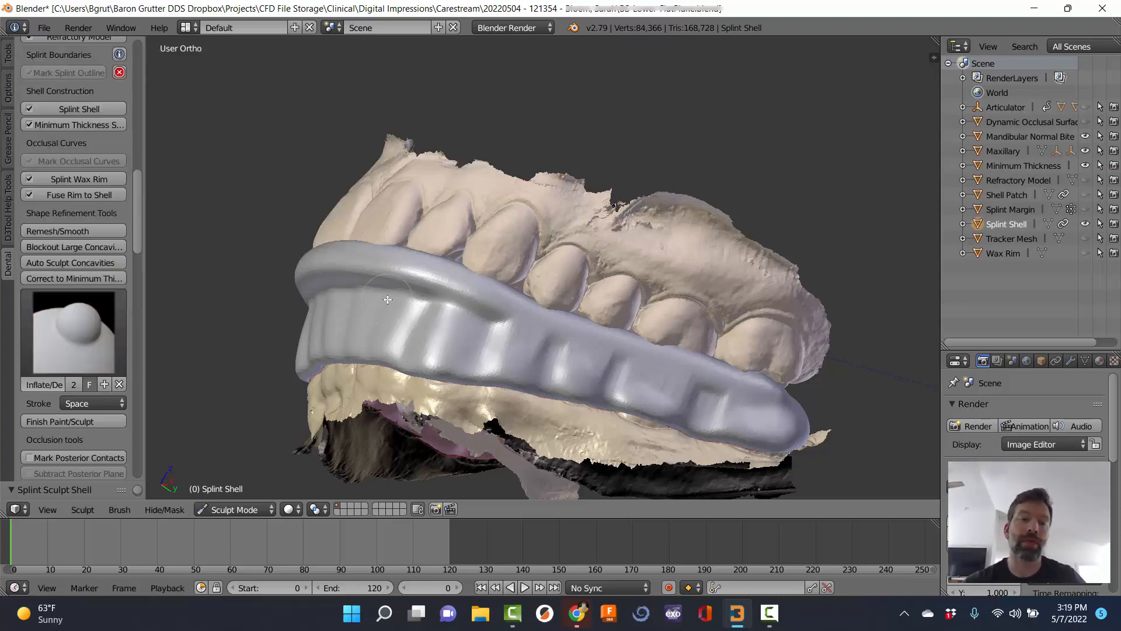
Inflate low spots and fill and smooth the groove on the shell's front surface.
scroll(389, 300, "down", 3)
scroll(388, 299, "up", 3)
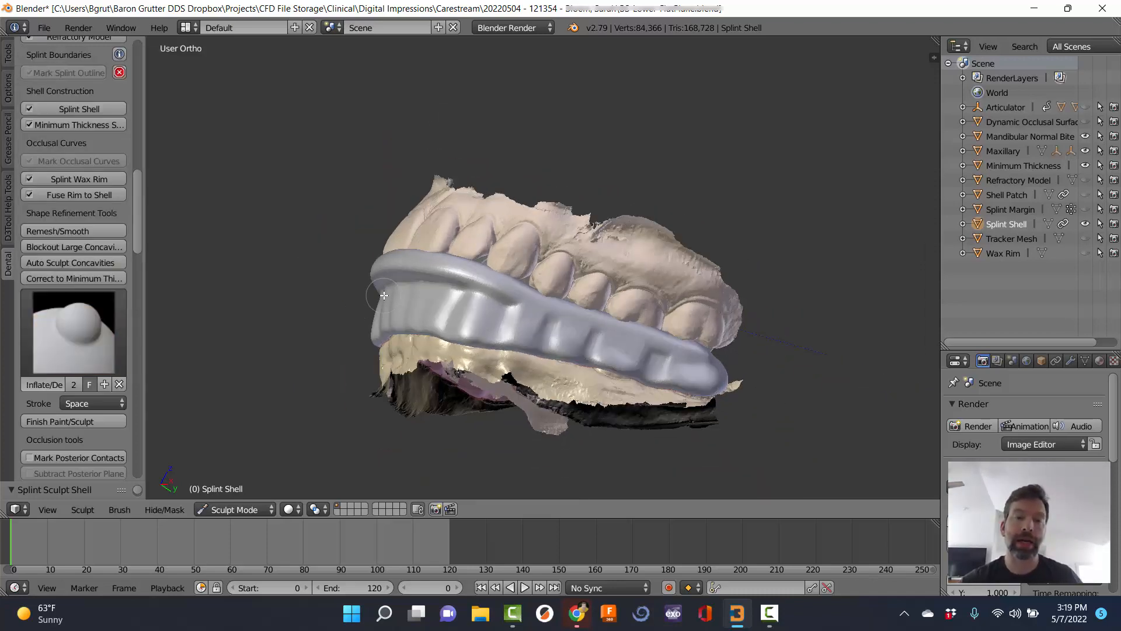
scroll(383, 296, "down", 1)
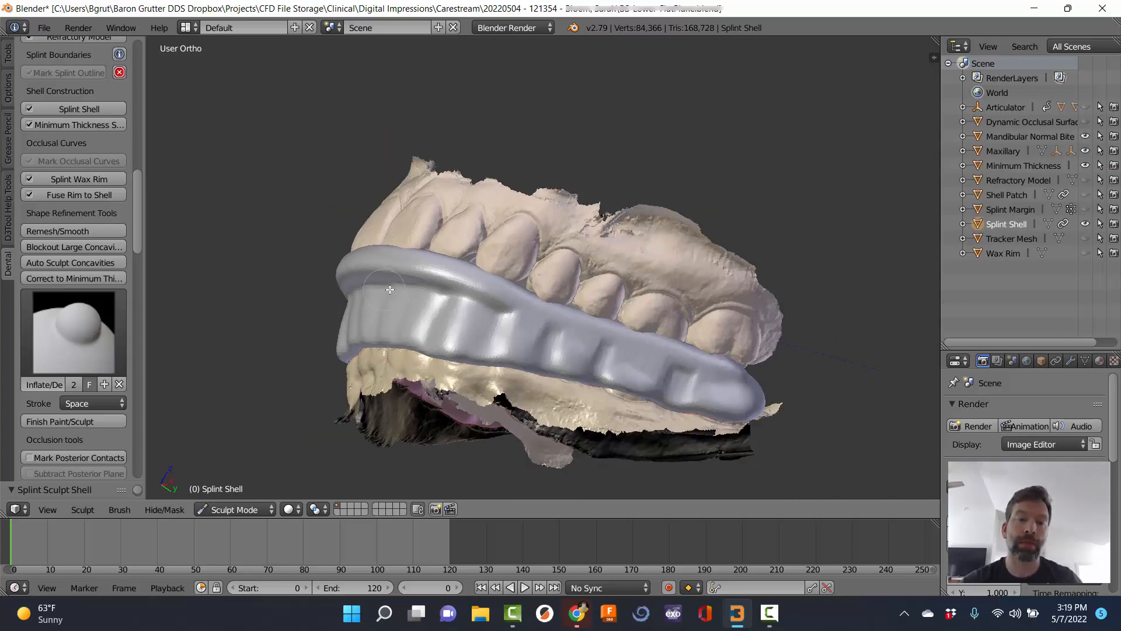
middle_click_drag(388, 289, 465, 287)
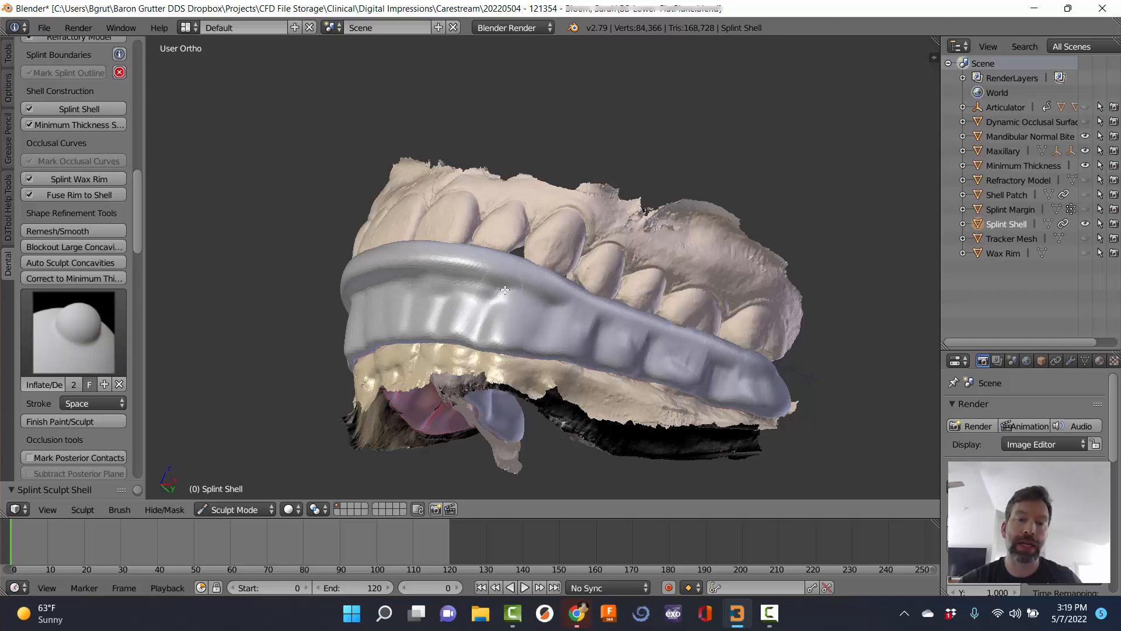
left_click_drag(505, 290, 478, 296)
scroll(467, 298, "down", 3)
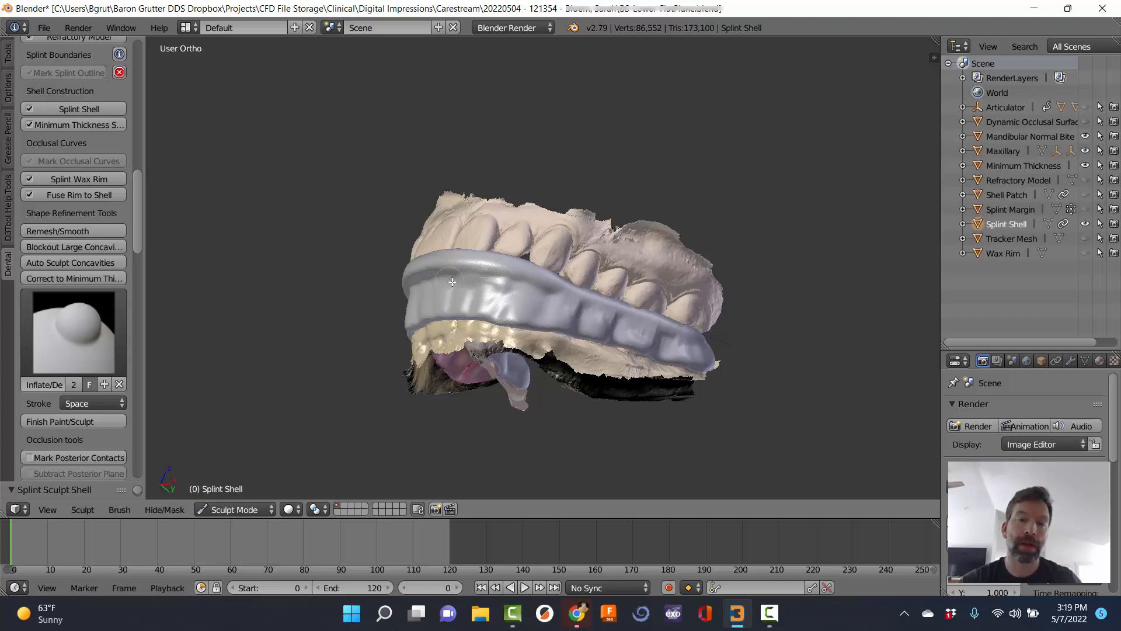
left_click_drag(452, 282, 463, 282)
scroll(457, 281, "up", 2, "shift")
scroll(457, 282, "down", 1, "shift")
scroll(456, 282, "down", 2, "ctrl")
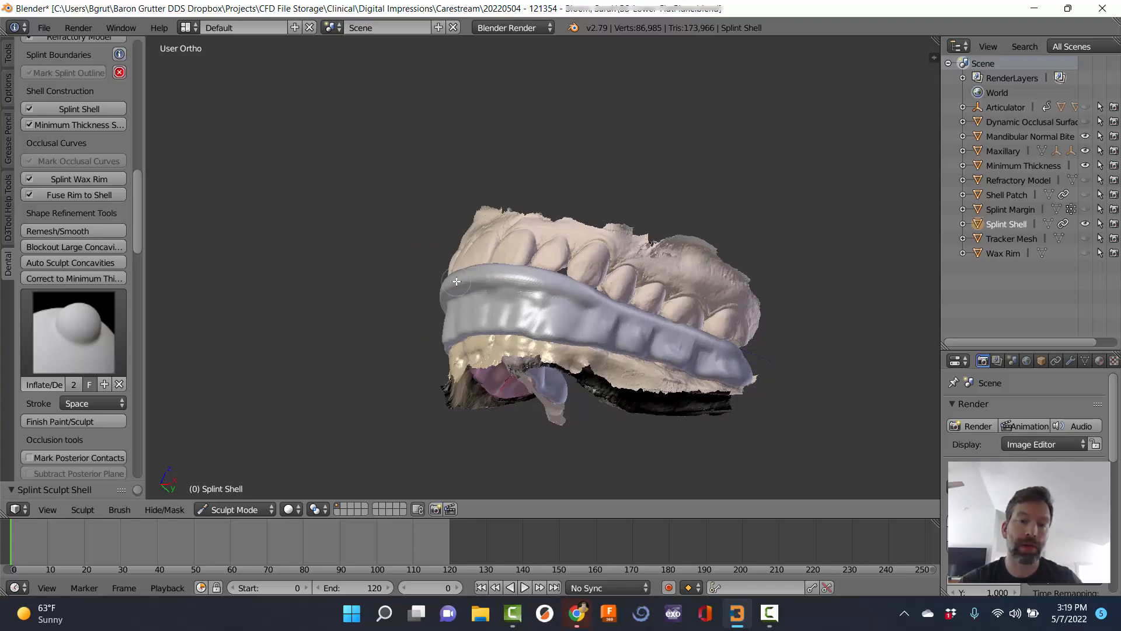
scroll(457, 281, "up", 2, "ctrl")
mouse_move(458, 291)
left_mouse_down()
mouse_move(497, 297)
mouse_move(494, 308)
left_mouse_up()
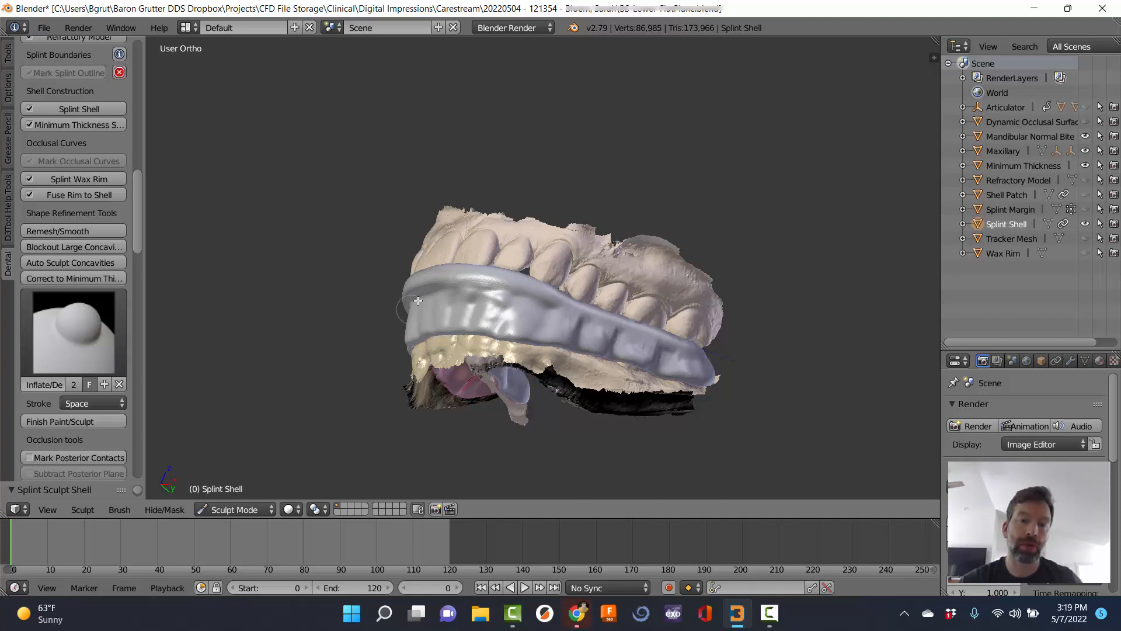
mouse_move(456, 315)
left_mouse_down()
mouse_move(507, 316)
mouse_move(516, 300)
mouse_move(467, 292)
mouse_move(550, 310)
mouse_move(439, 291)
mouse_move(496, 318)
mouse_move(426, 302)
left_mouse_up()
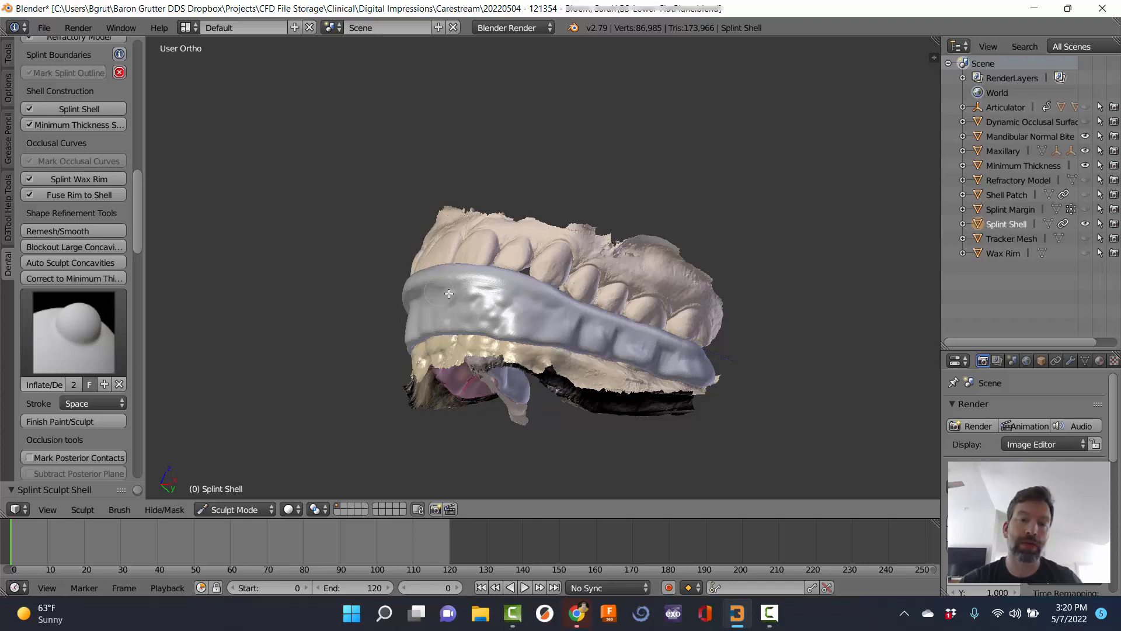
Inflate and smooth the shell's front surface and fill the concave ridges on its left side.
left_click(449, 293)
middle_click_drag(444, 300, 459, 313)
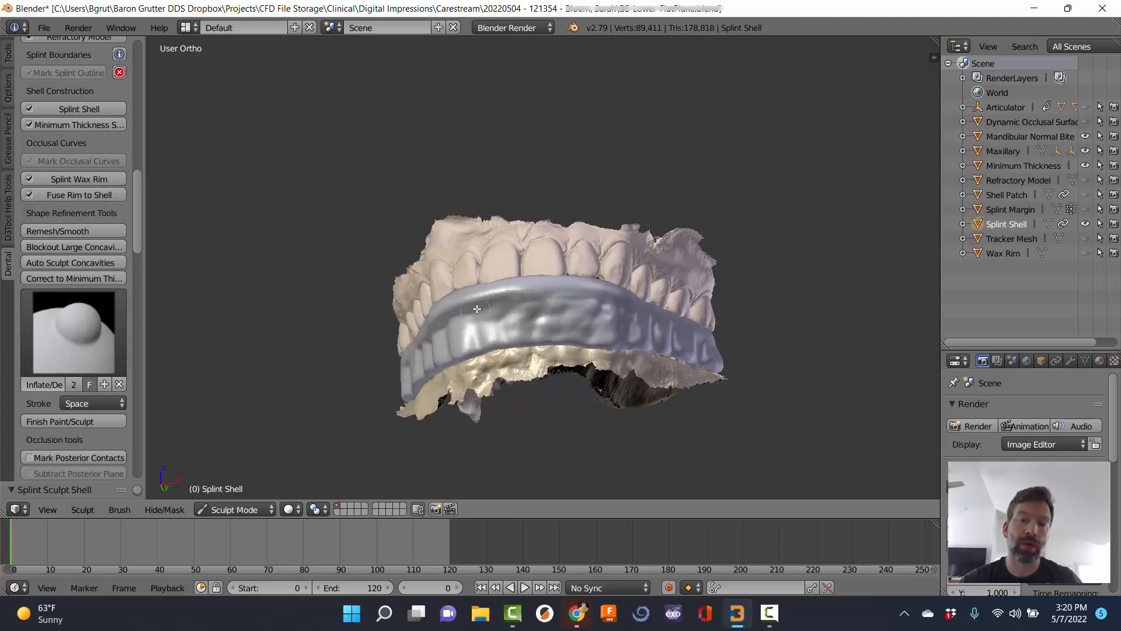
left_click_drag(472, 341, 519, 302)
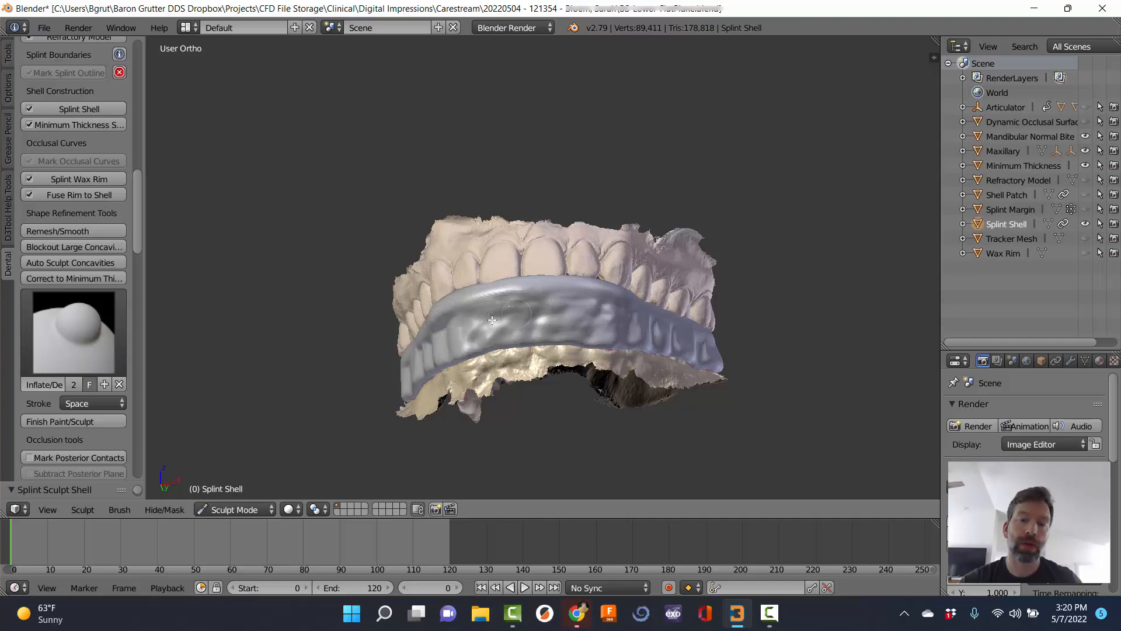
mouse_move(517, 327)
left_mouse_down()
mouse_move(533, 323)
mouse_move(489, 328)
left_mouse_up()
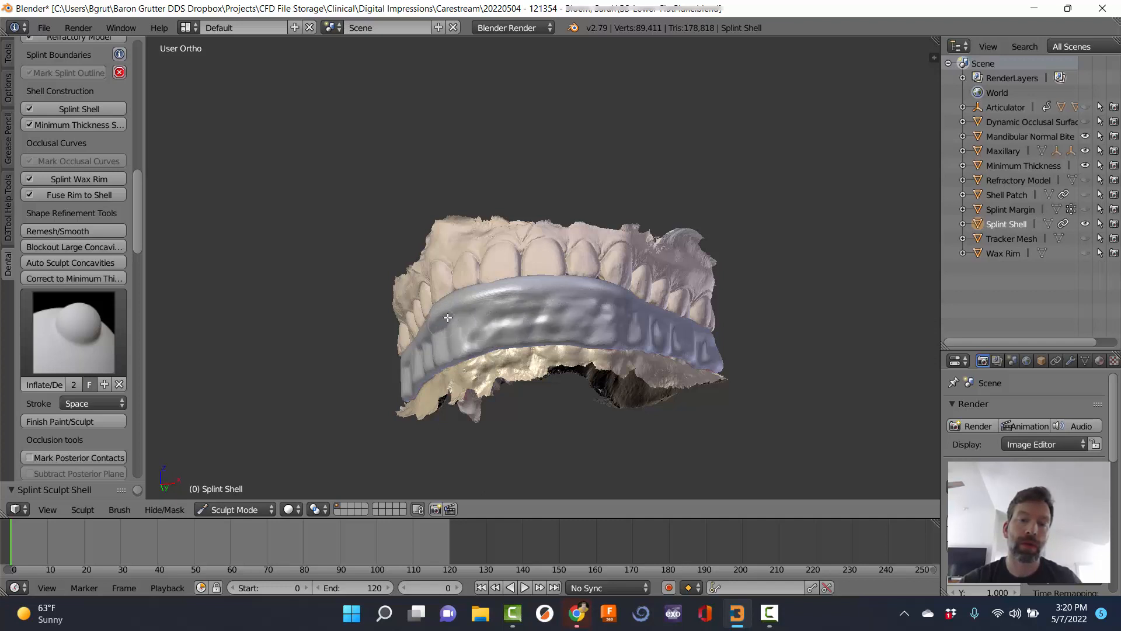
mouse_move(524, 323)
middle_mouse_down()
mouse_move(377, 326)
mouse_move(537, 323)
middle_mouse_up()
left_click(452, 325)
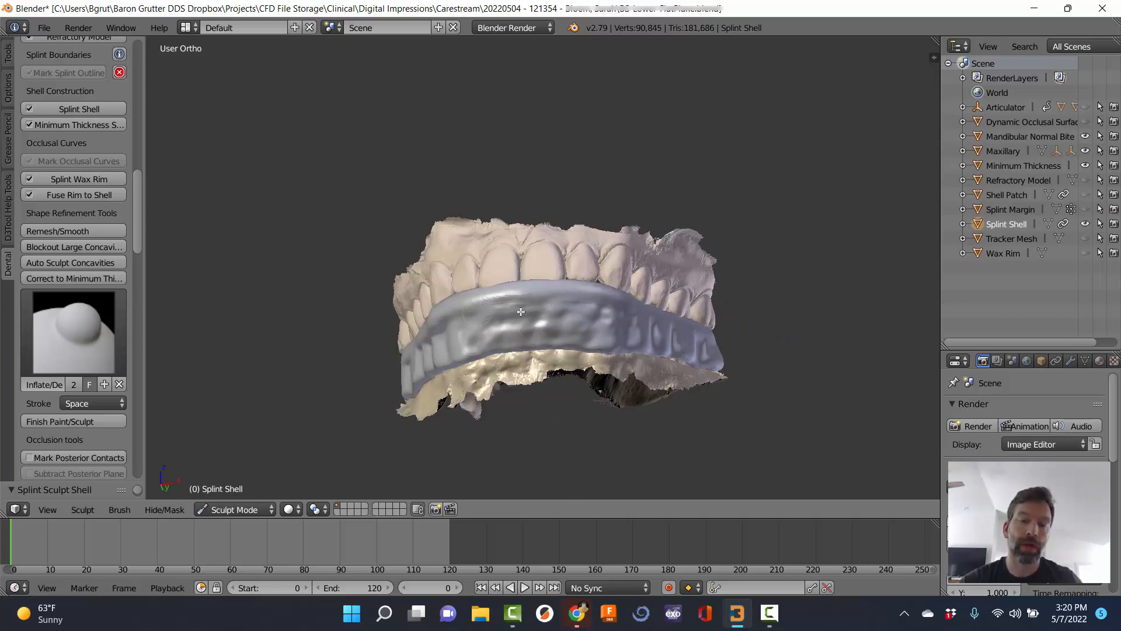
middle_click_drag(452, 325, 610, 336)
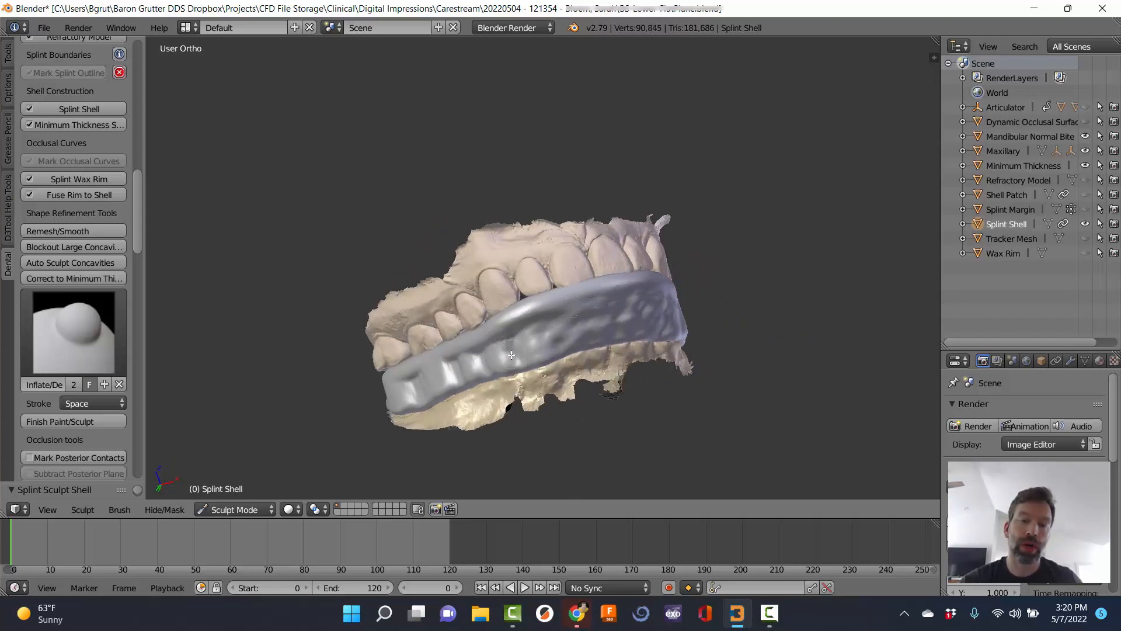
left_click_drag(539, 327, 499, 364)
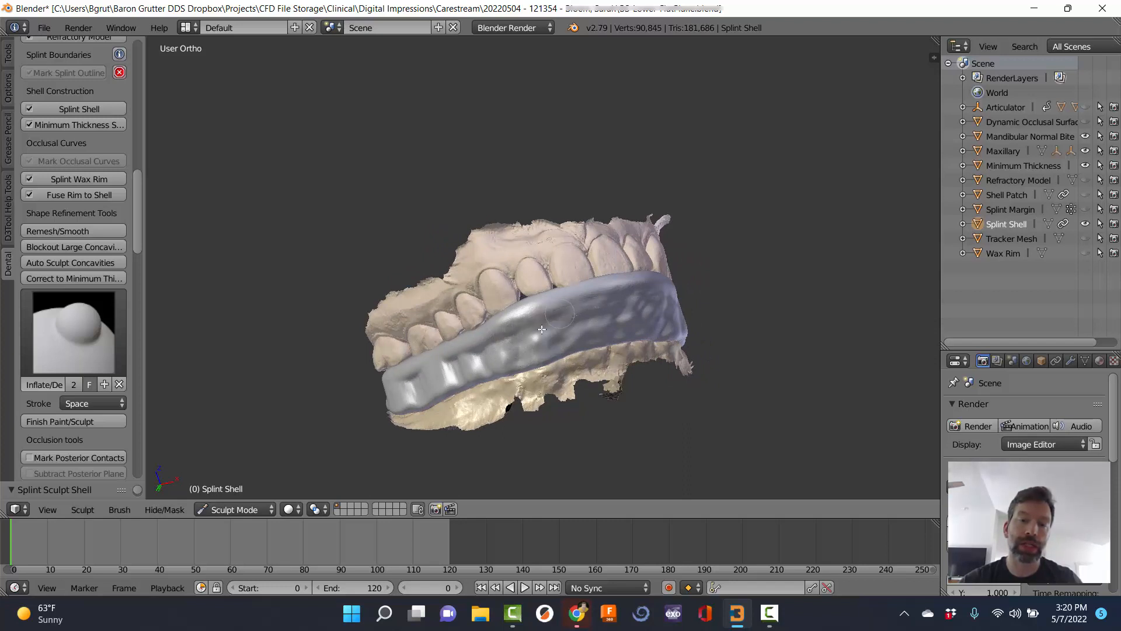
Inflate the remaining front and far-side grooves, then finish sculpting.
middle_click_drag(497, 339, 540, 345)
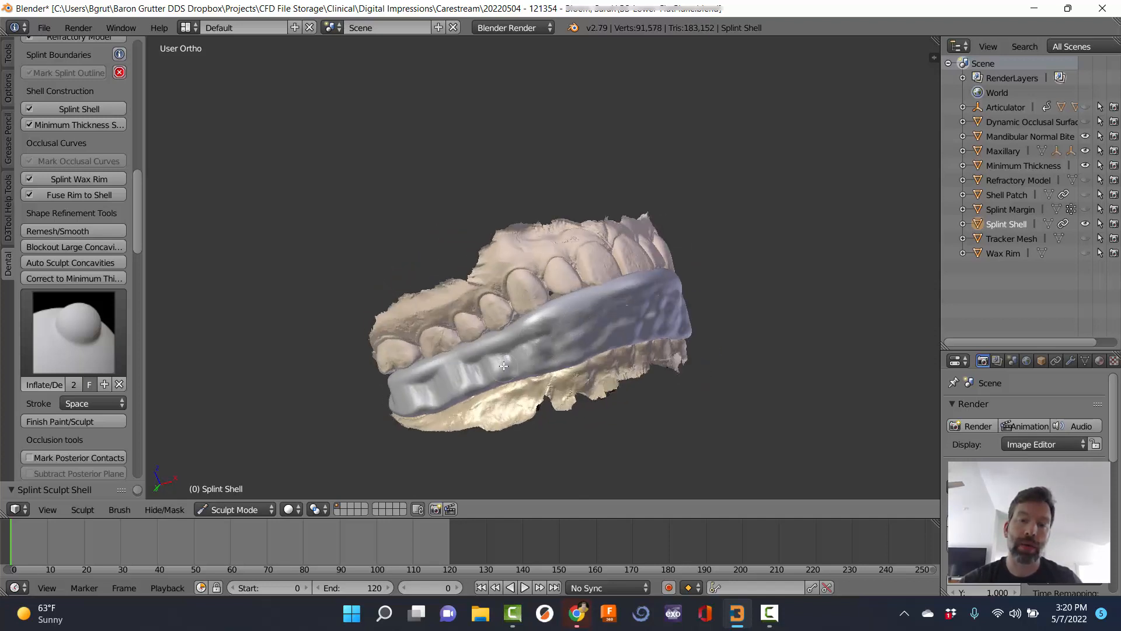
mouse_move(504, 365)
left_mouse_down()
mouse_move(487, 360)
mouse_move(568, 340)
left_mouse_up()
middle_click_drag(649, 314, 525, 322)
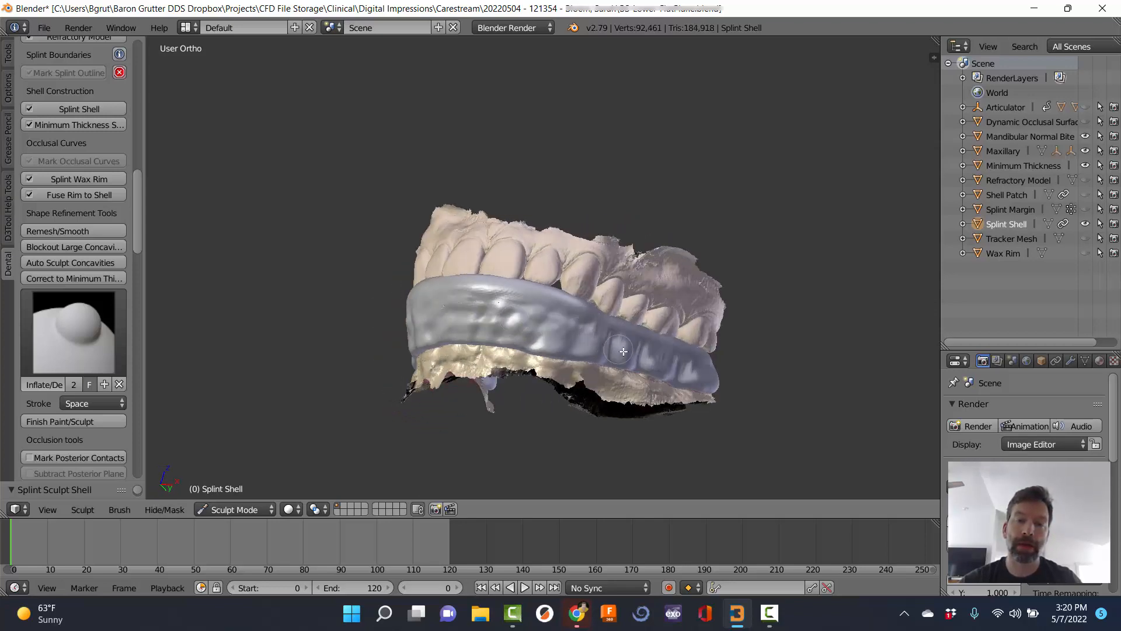
mouse_move(623, 351)
left_mouse_down()
mouse_move(676, 365)
mouse_move(627, 349)
mouse_move(650, 347)
left_mouse_up()
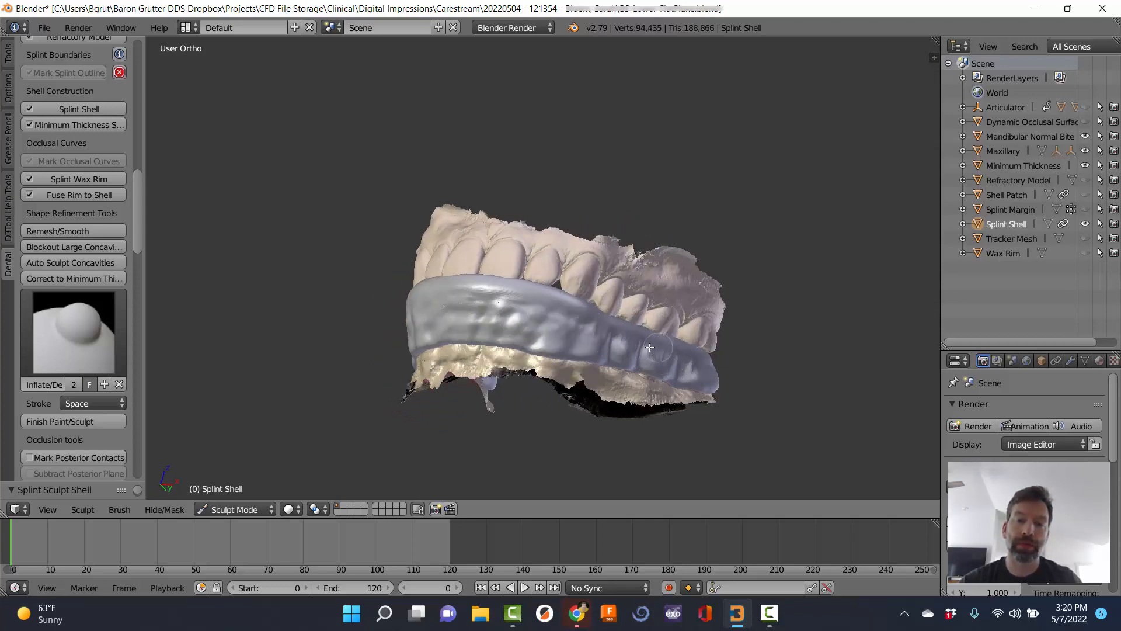
middle_click_drag(650, 348, 553, 342)
mouse_move(569, 359)
left_mouse_down()
mouse_move(574, 351)
mouse_move(571, 360)
mouse_move(614, 382)
left_mouse_up()
mouse_move(536, 345)
left_mouse_down()
mouse_move(532, 333)
mouse_move(539, 345)
left_mouse_up()
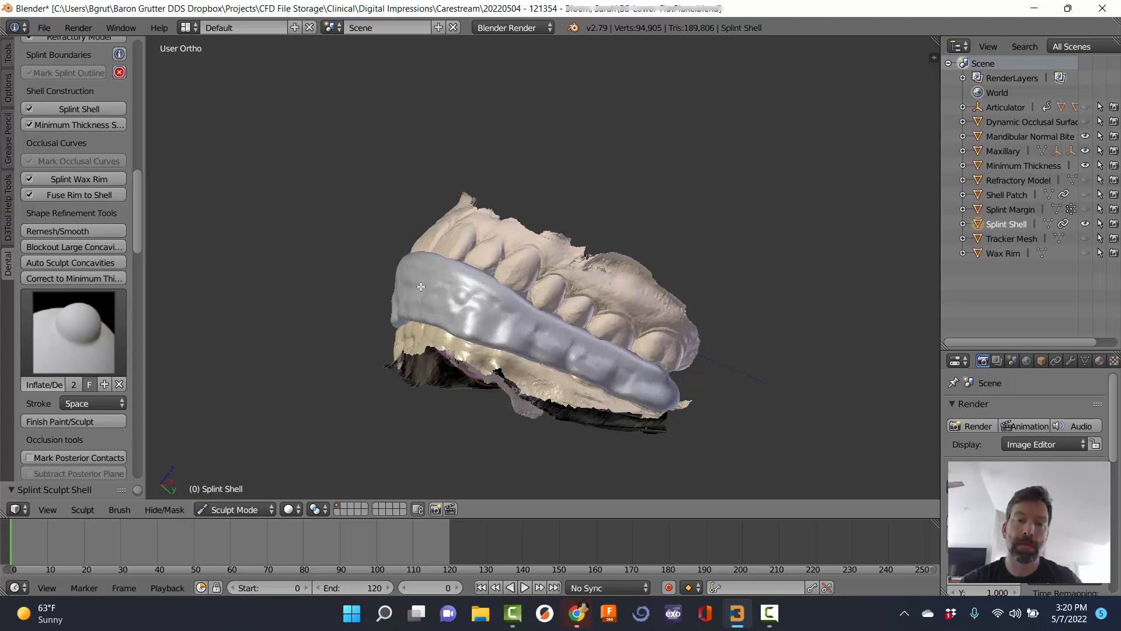
mouse_move(540, 346)
middle_mouse_down()
mouse_move(420, 298)
mouse_move(479, 315)
middle_mouse_up()
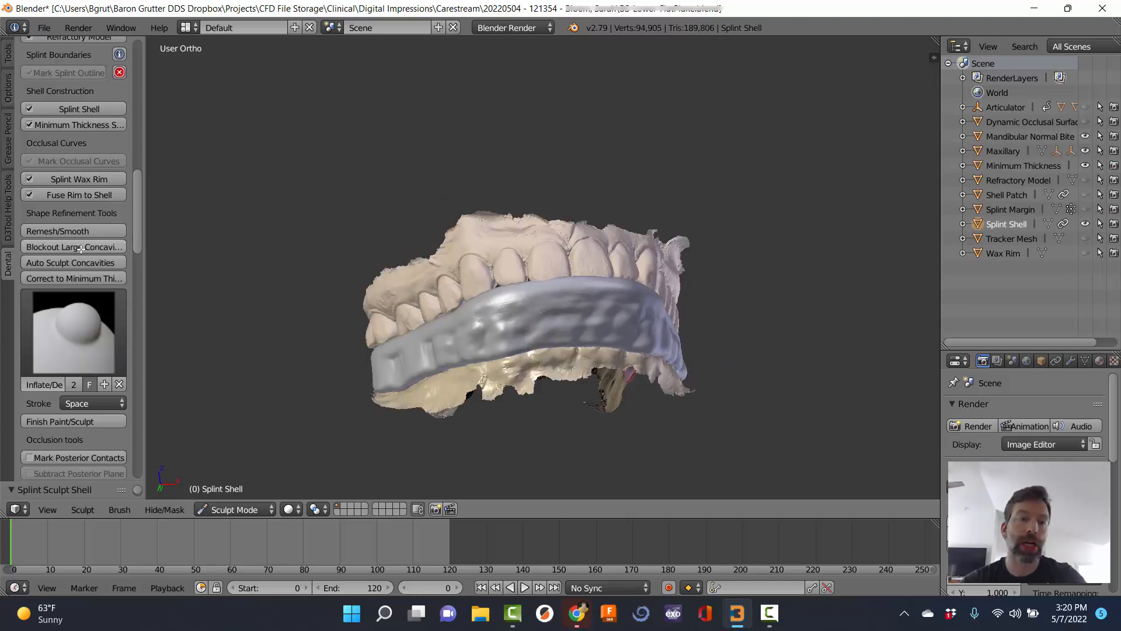
left_click(61, 420)
Run Remesh/Smooth on the splint shell twice with the current settings.
left_click(81, 233)
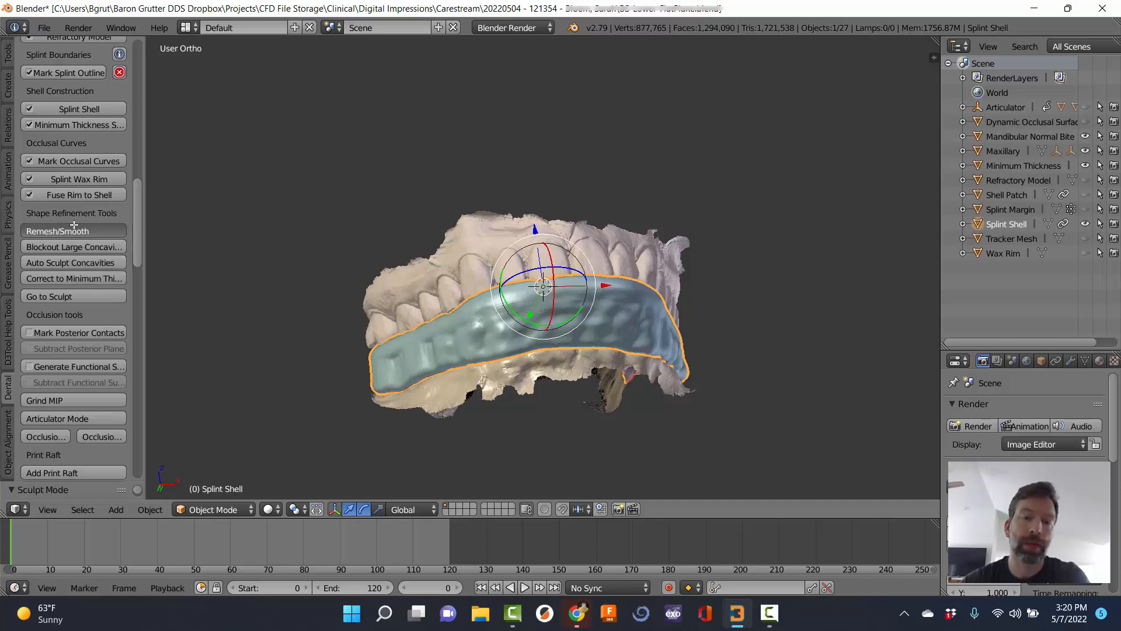
left_click(95, 332)
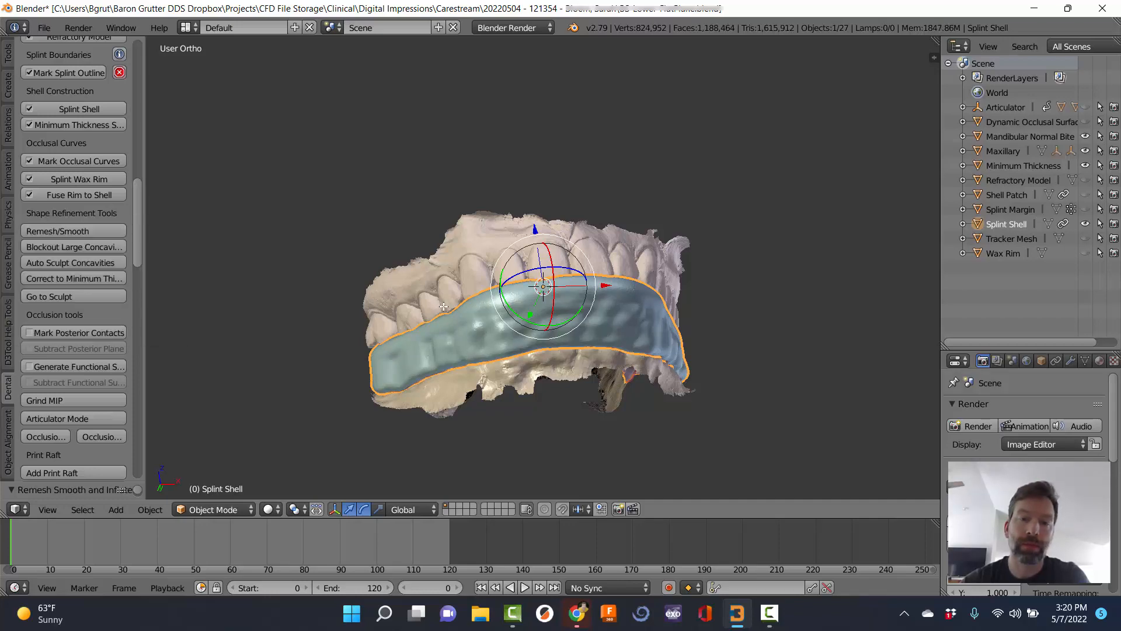
mouse_move(654, 281)
middle_mouse_down()
mouse_move(540, 265)
mouse_move(645, 291)
middle_mouse_up()
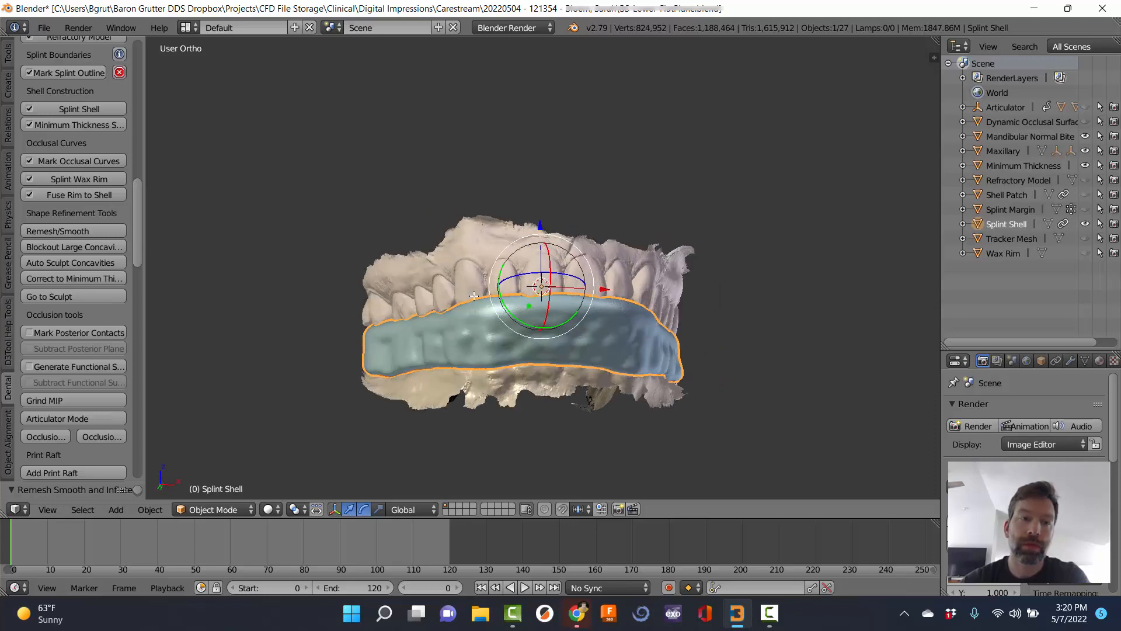
left_click(68, 232)
left_click(162, 332)
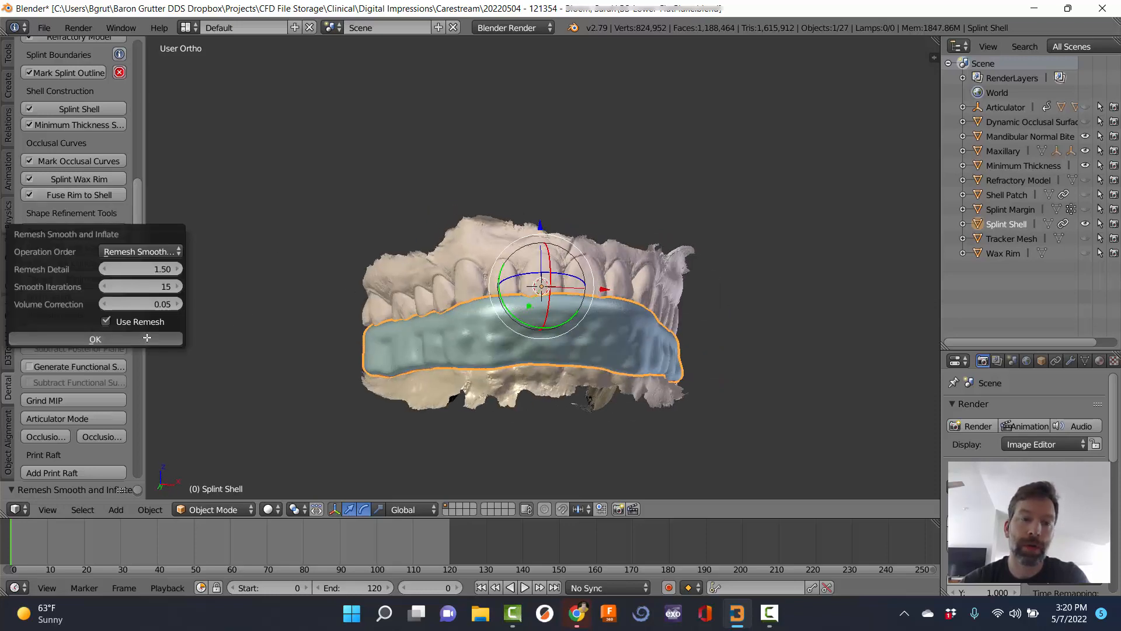
middle_click_drag(375, 287, 478, 262)
Rerun Remesh/Smooth with Remesh Detail raised four steps, then start Mark Posterior Contacts.
left_click(81, 232)
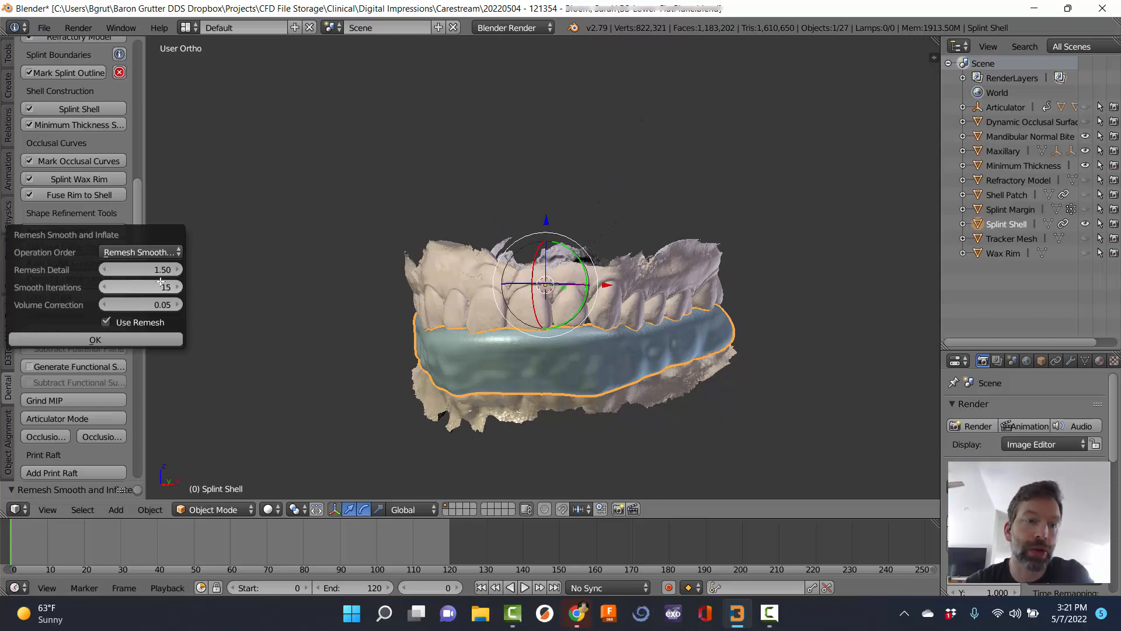
left_click(177, 269)
left_click(177, 269)
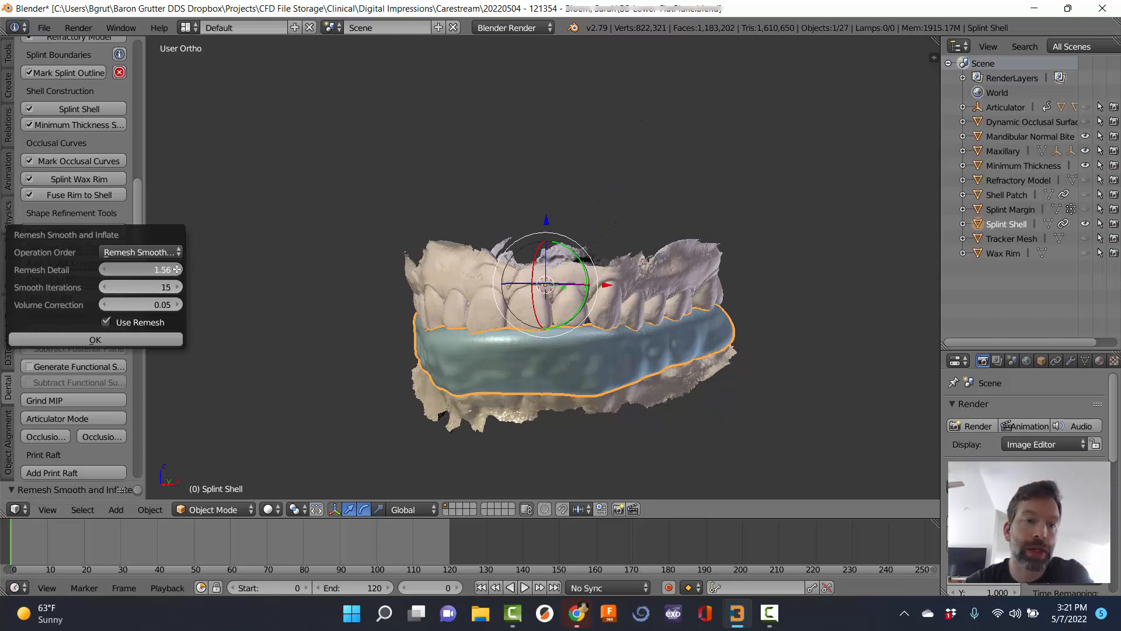
left_click(177, 269)
left_click(177, 270)
left_click(177, 269)
left_click(177, 269)
left_click(177, 269)
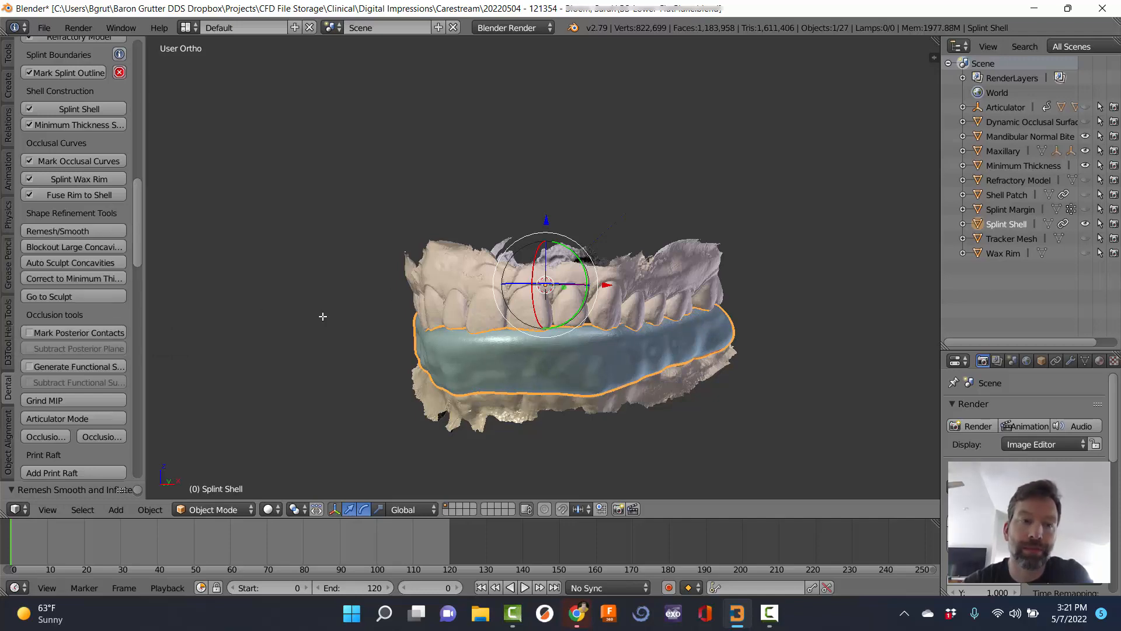
middle_click_drag(400, 366, 467, 260)
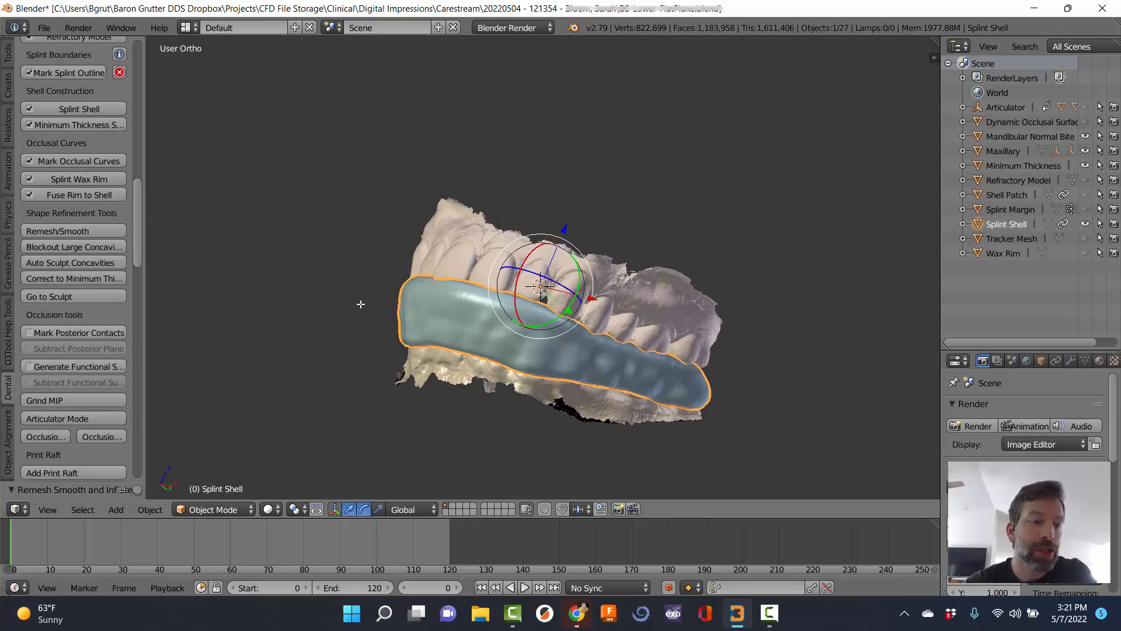
middle_click_drag(362, 303, 170, 317)
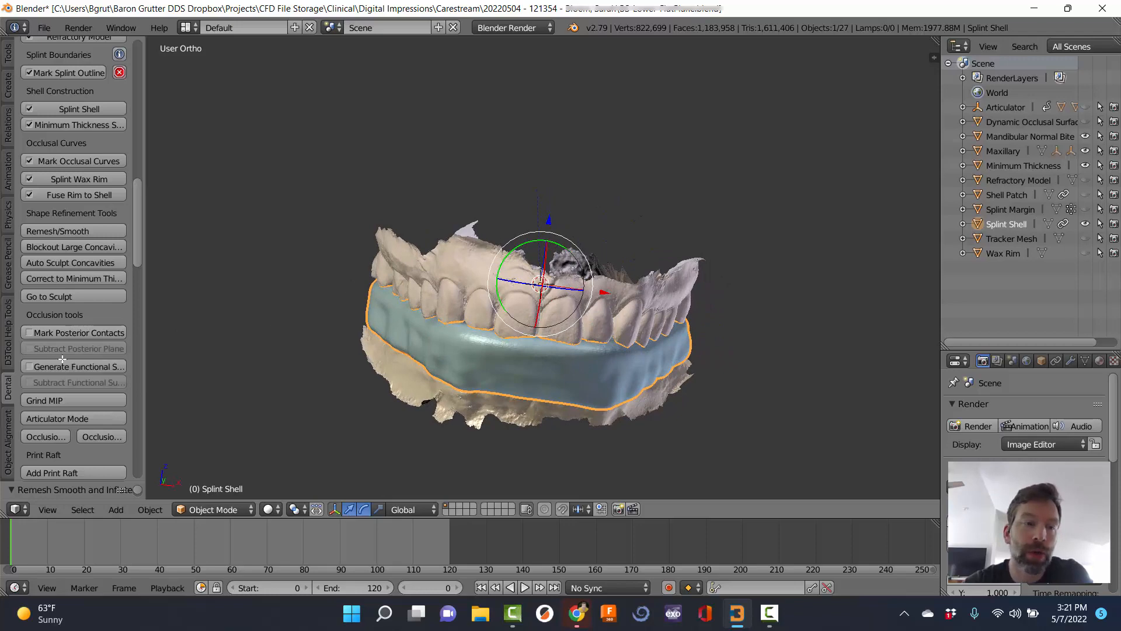
left_click(68, 331)
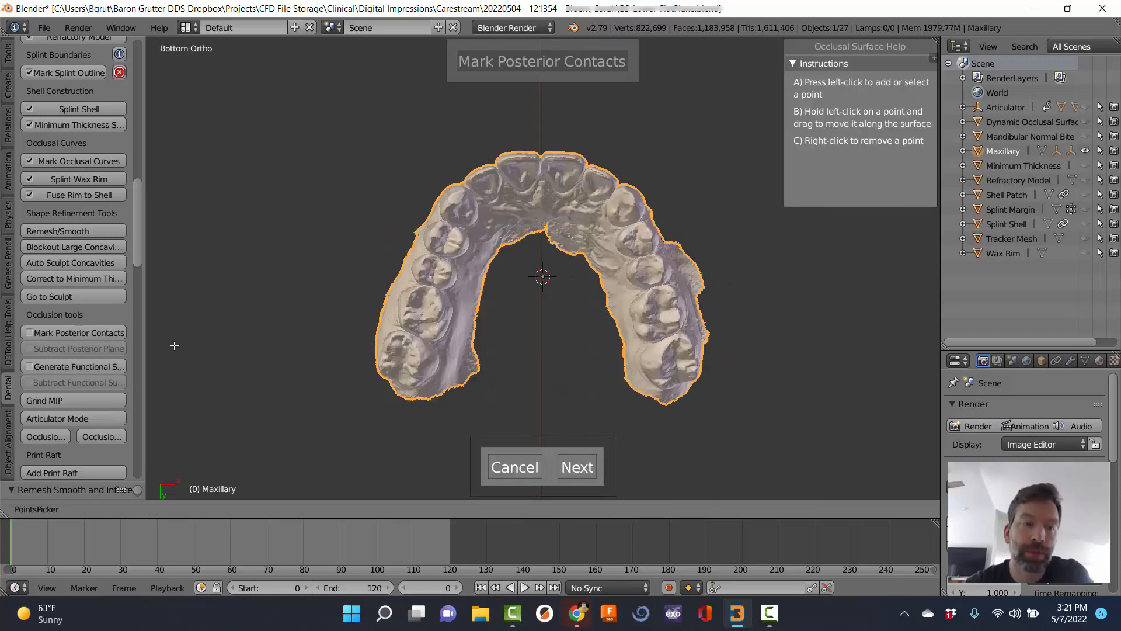
Mark contact points on the left back molars forward to the front teeth, including P 9.
scroll(470, 326, "up", 2)
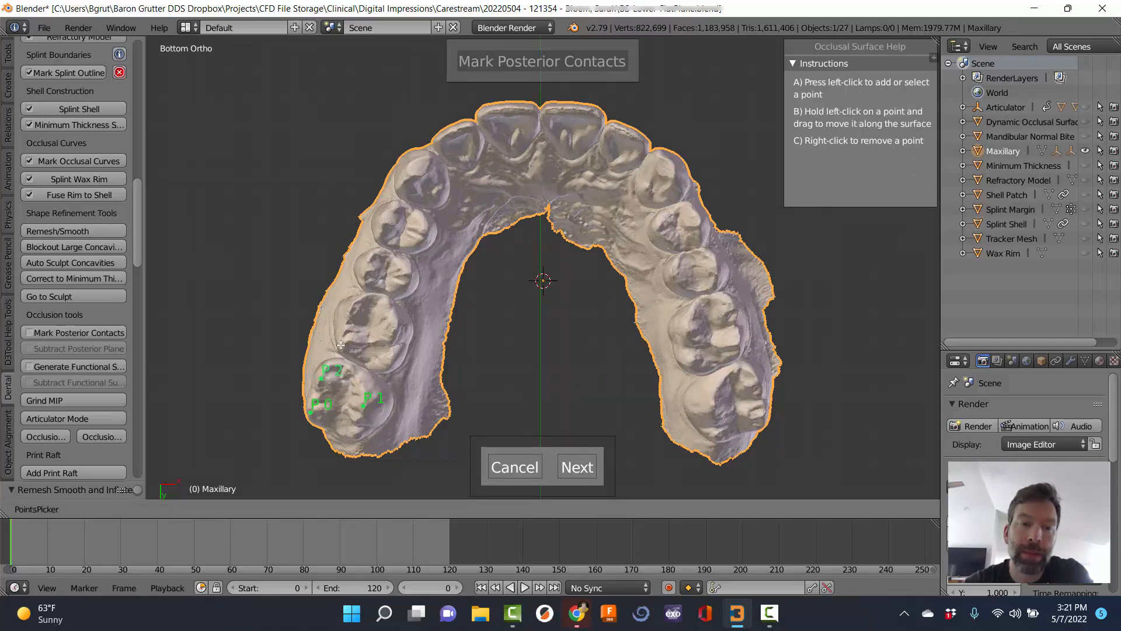
left_click(355, 311)
left_click(395, 326)
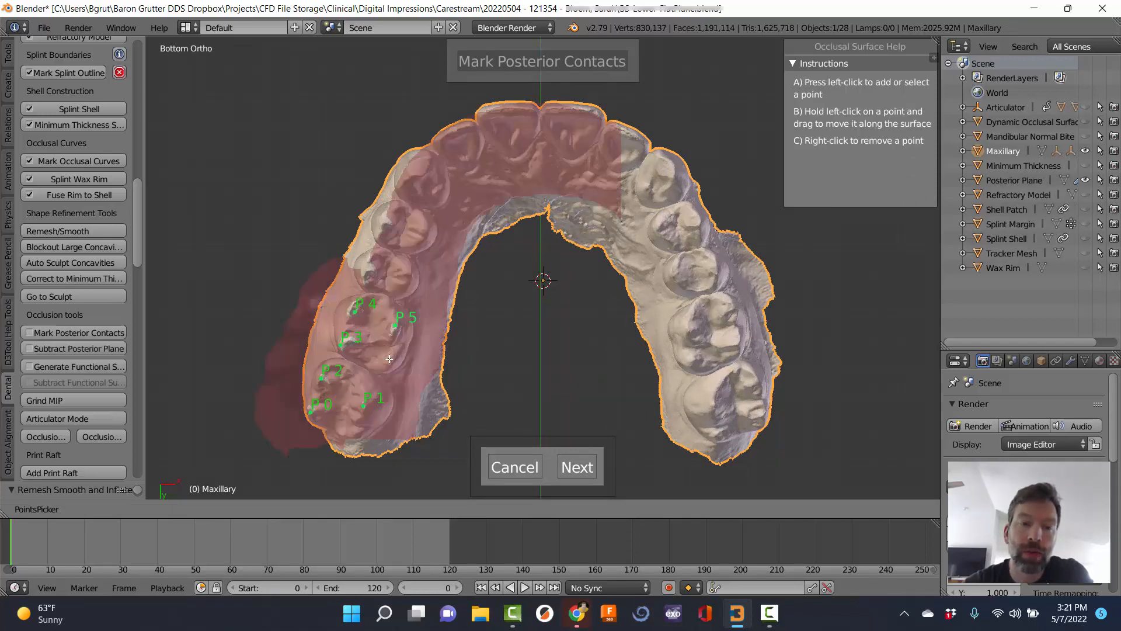
left_click(389, 358)
left_click(405, 277)
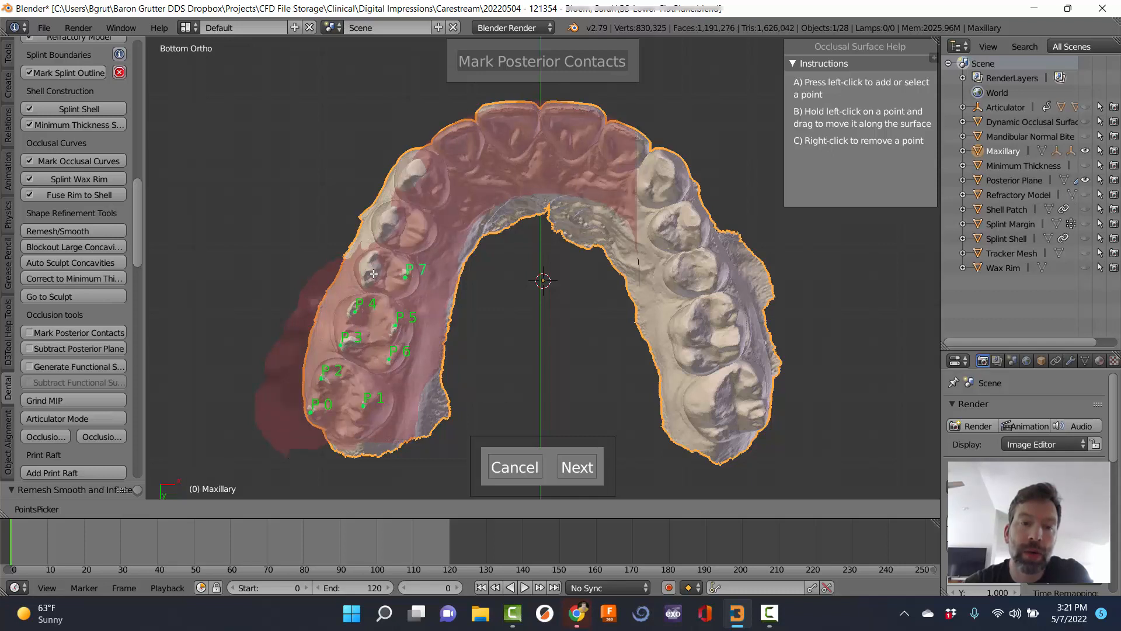
left_click(388, 221)
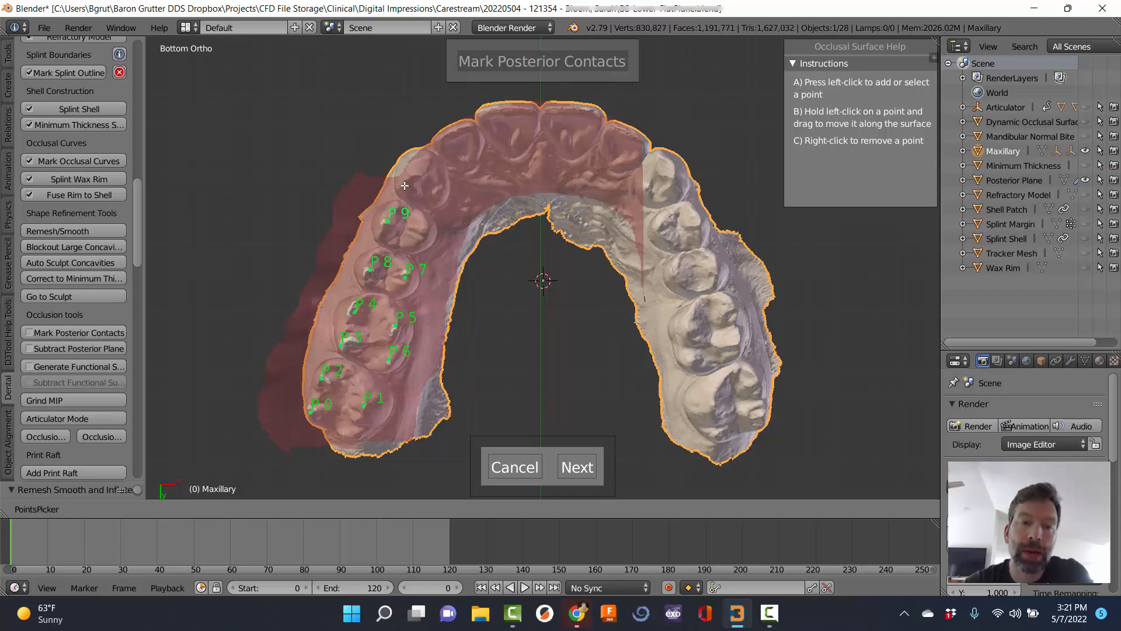
left_click(416, 173)
left_click(457, 132)
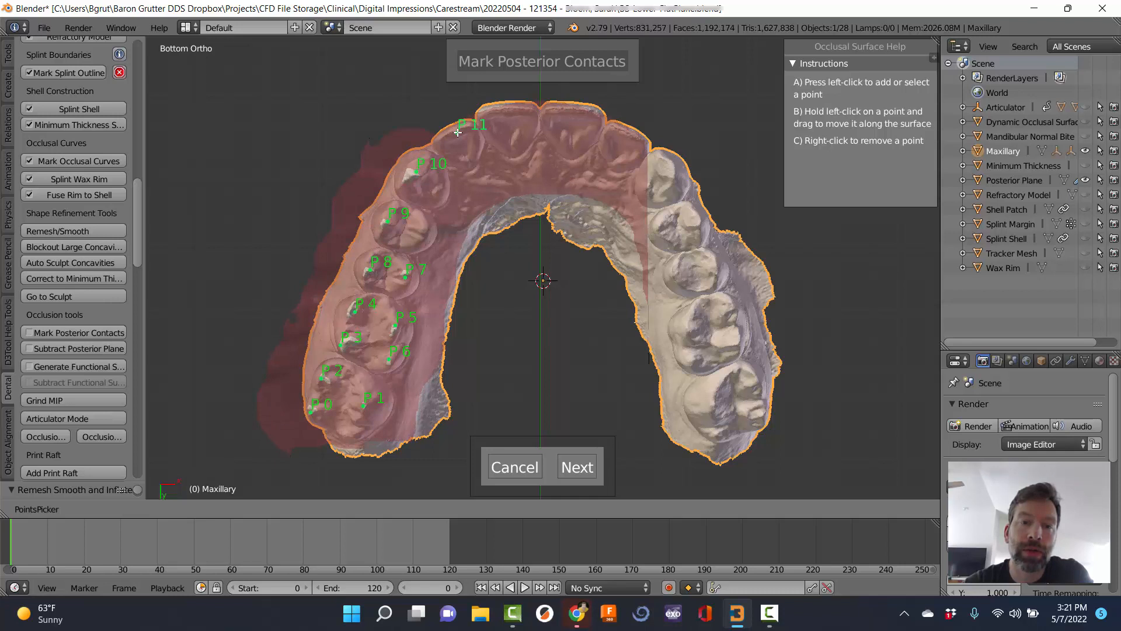
left_click(508, 111)
Mark contact points P 12 to P 19 from the front teeth around to the right molars.
left_click(576, 111)
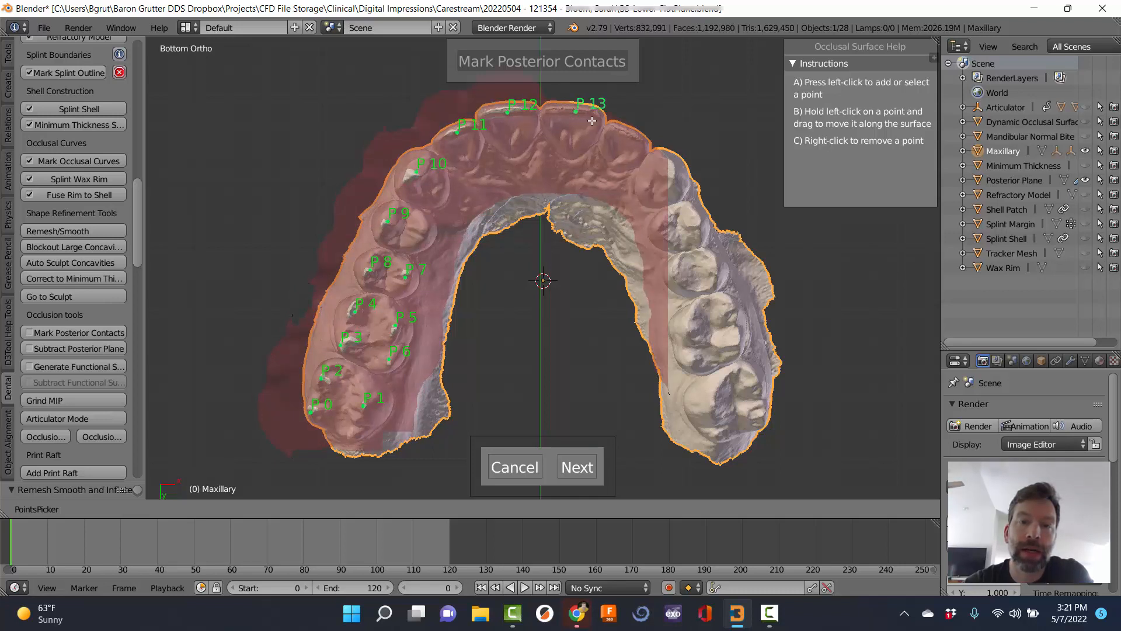
left_click(625, 131)
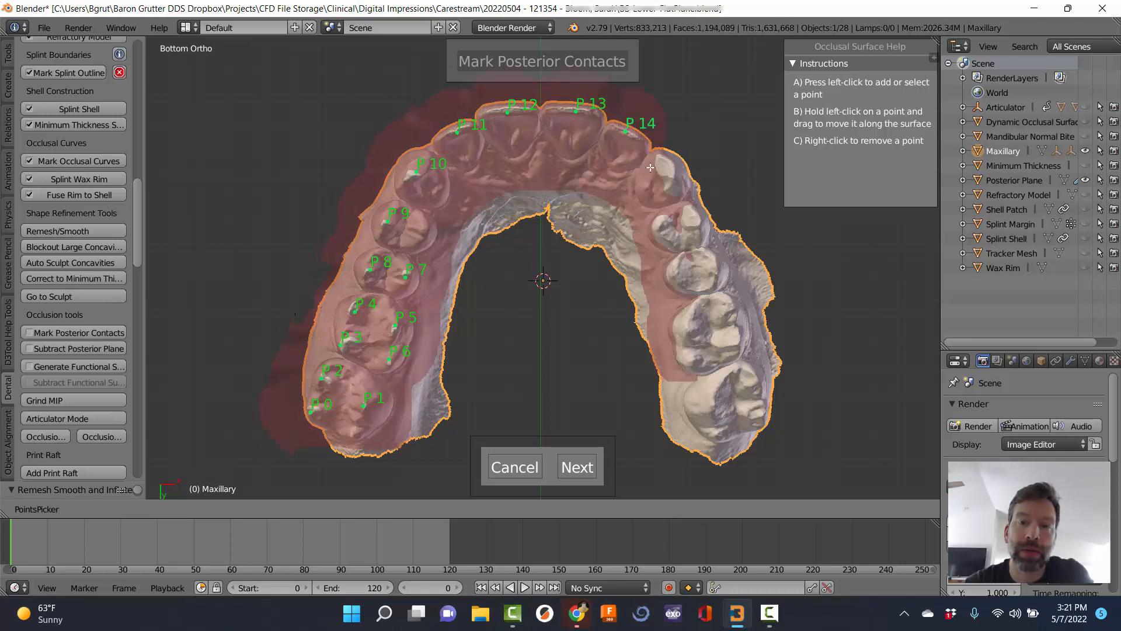
left_click(668, 169)
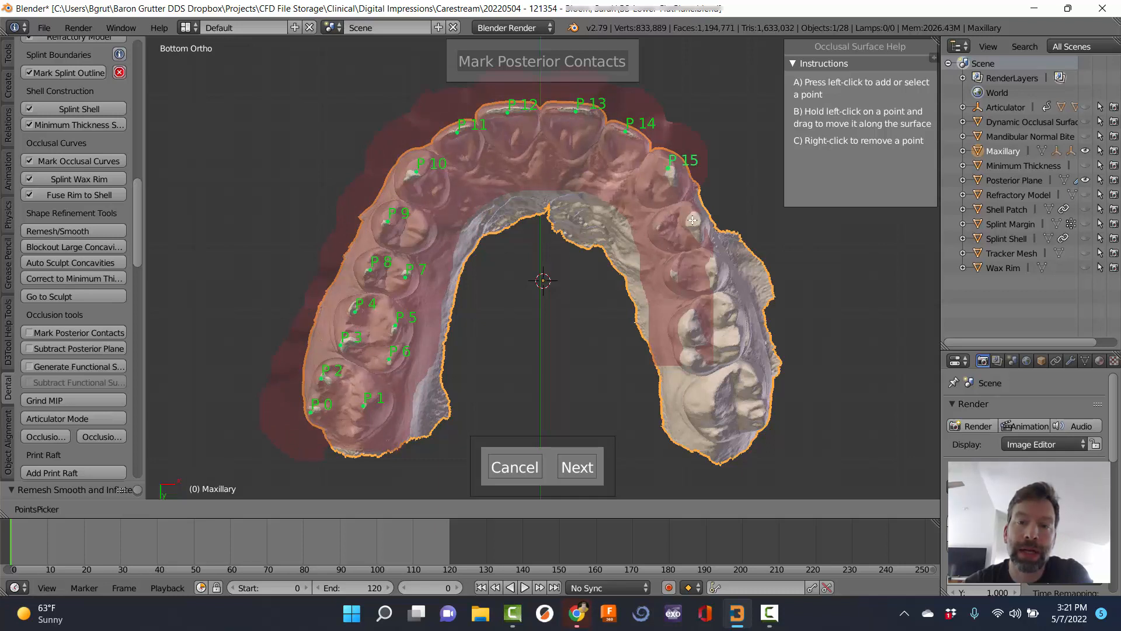
left_click(692, 220)
left_click(712, 265)
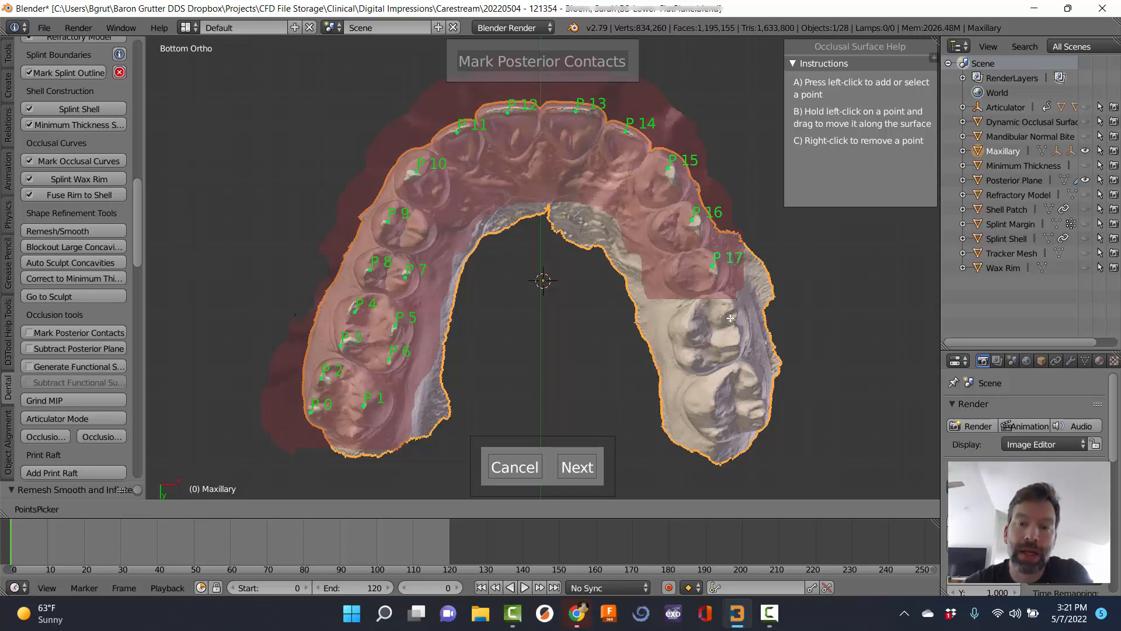
left_click(728, 310)
left_click(738, 344)
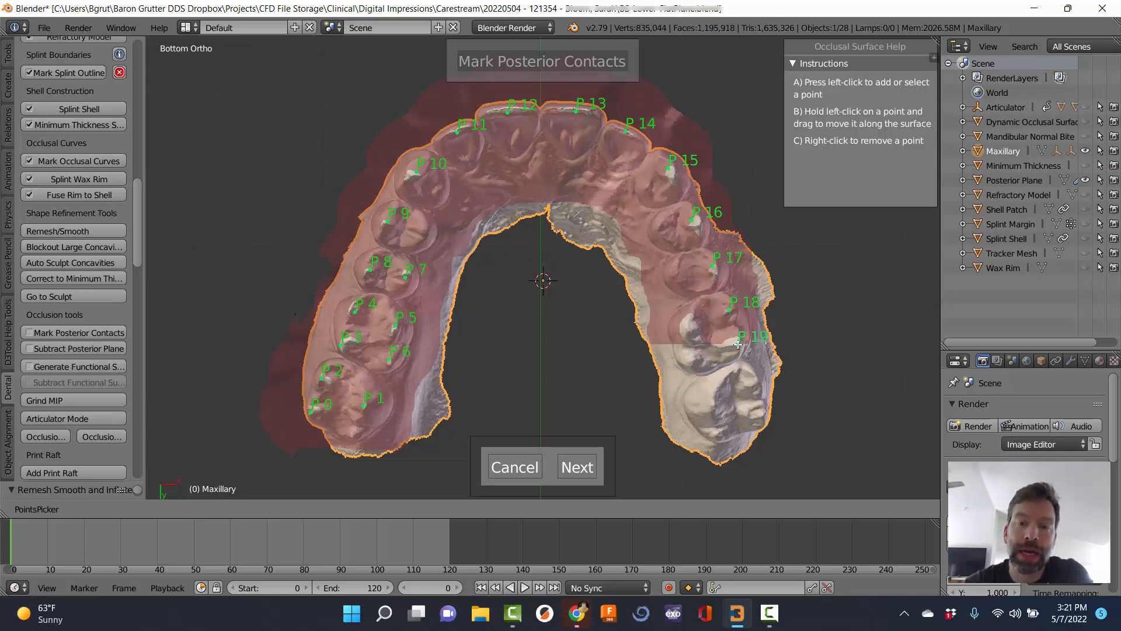
Mark contact points P 20 to P 24 on the rear right molars.
left_click(690, 331)
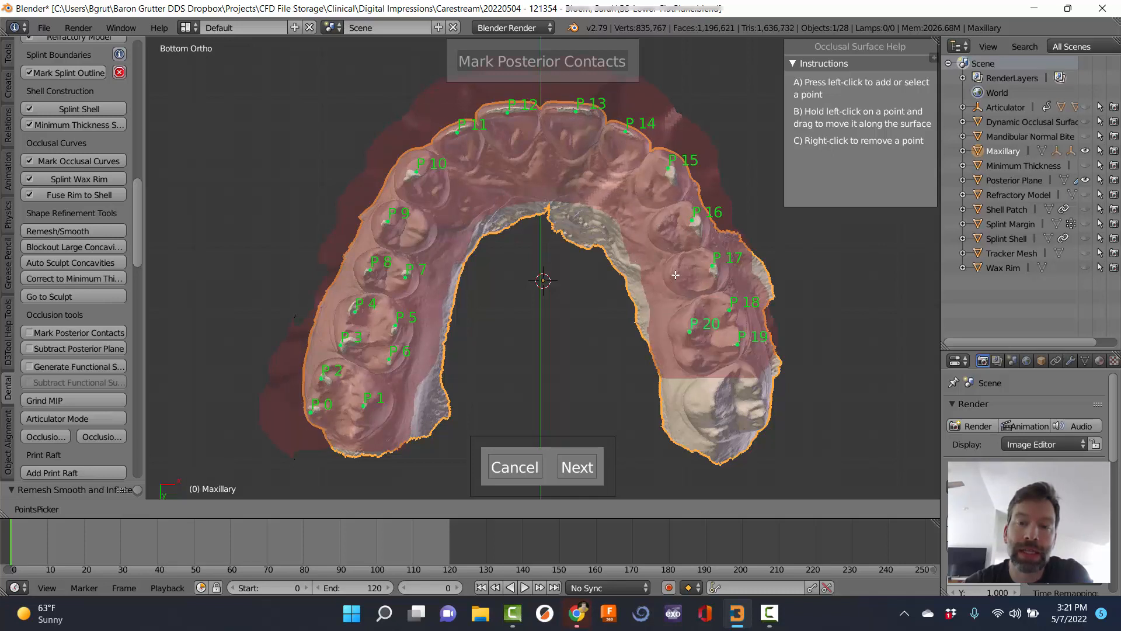
left_click(675, 274)
left_click(713, 404)
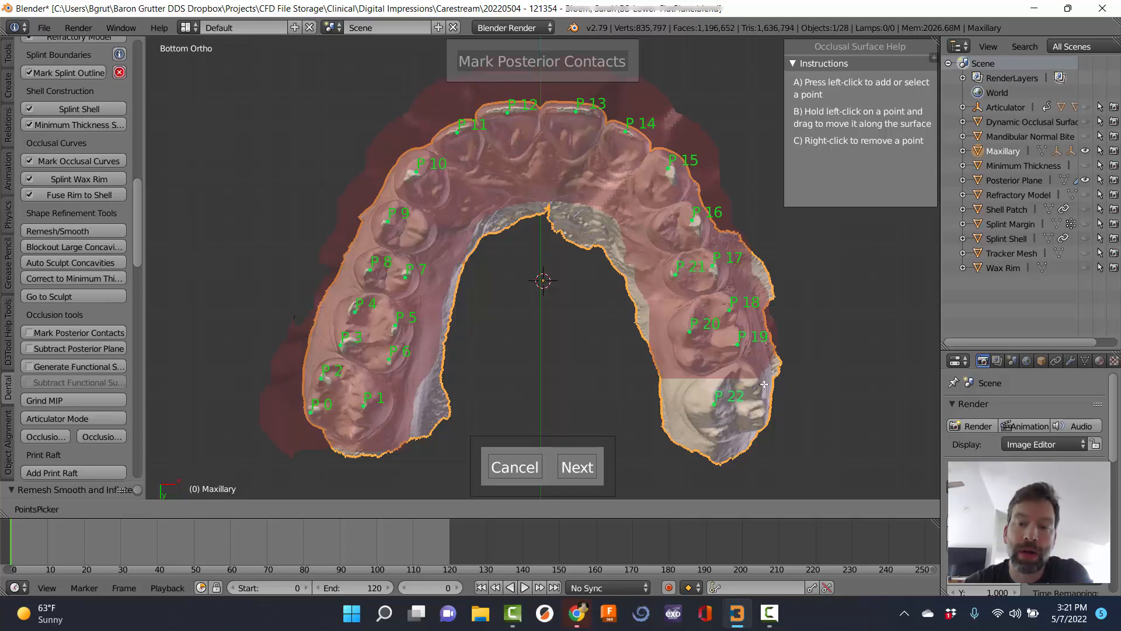
left_click(755, 384)
left_click(761, 411)
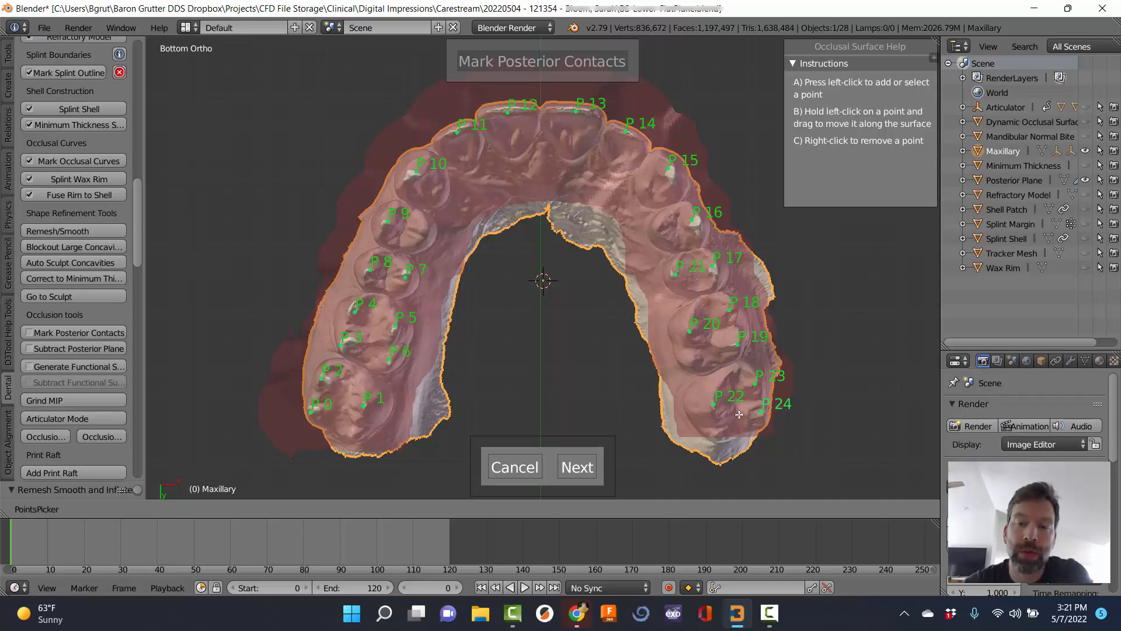
middle_click_drag(718, 331, 845, 272)
Mark contact point P 25 beside P 16 and P 26 beside P 9.
scroll(700, 319, "up", 4)
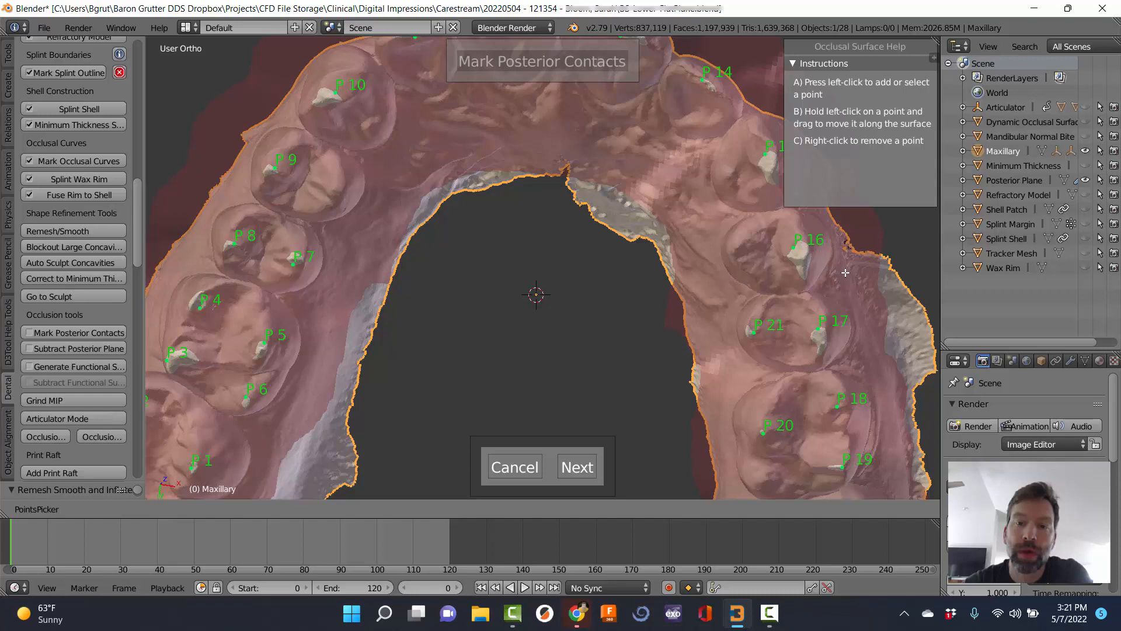
left_click(738, 248)
left_click(336, 194)
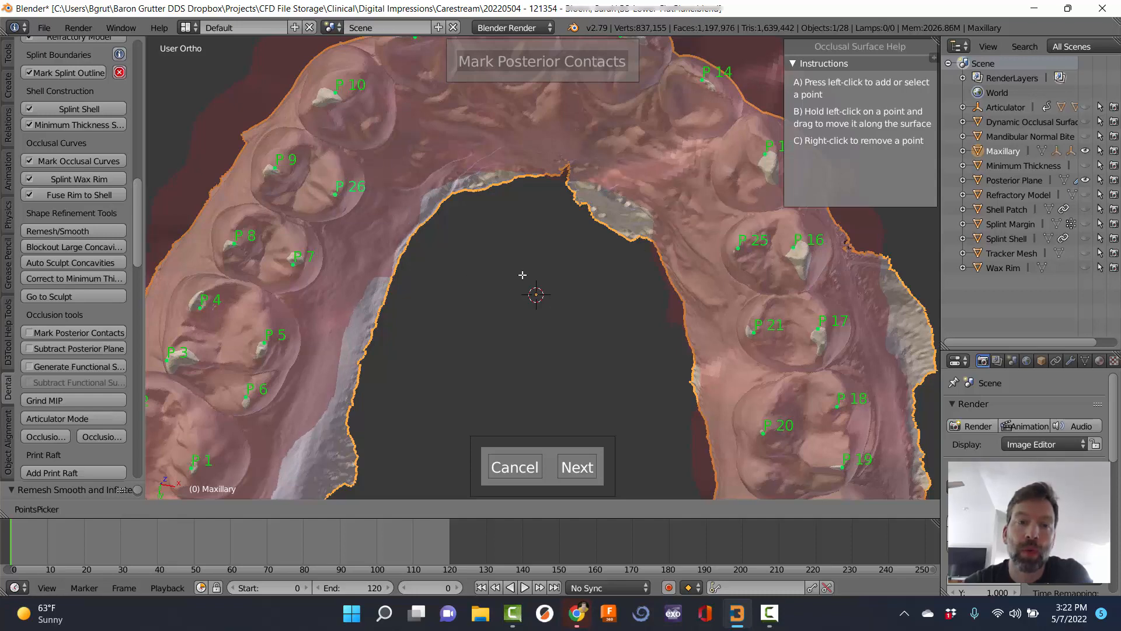
scroll(522, 274, "up", 4)
scroll(522, 274, "down", 8)
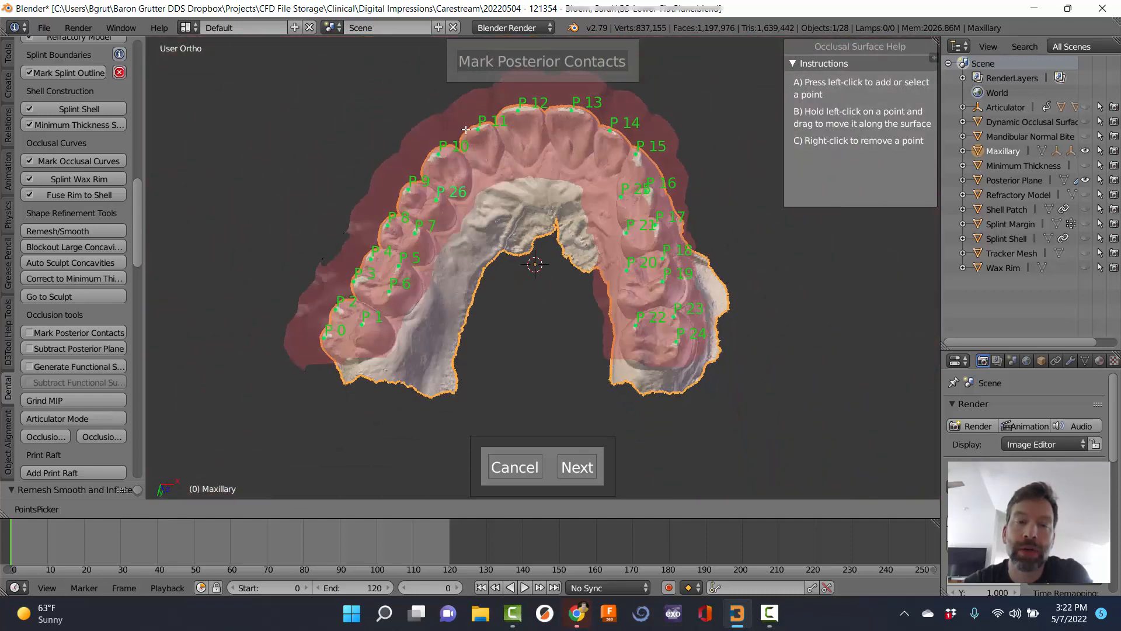
From a tilted side view, slide points P 3 and P 2 along their tooth surfaces.
middle_click_drag(465, 128, 476, 291)
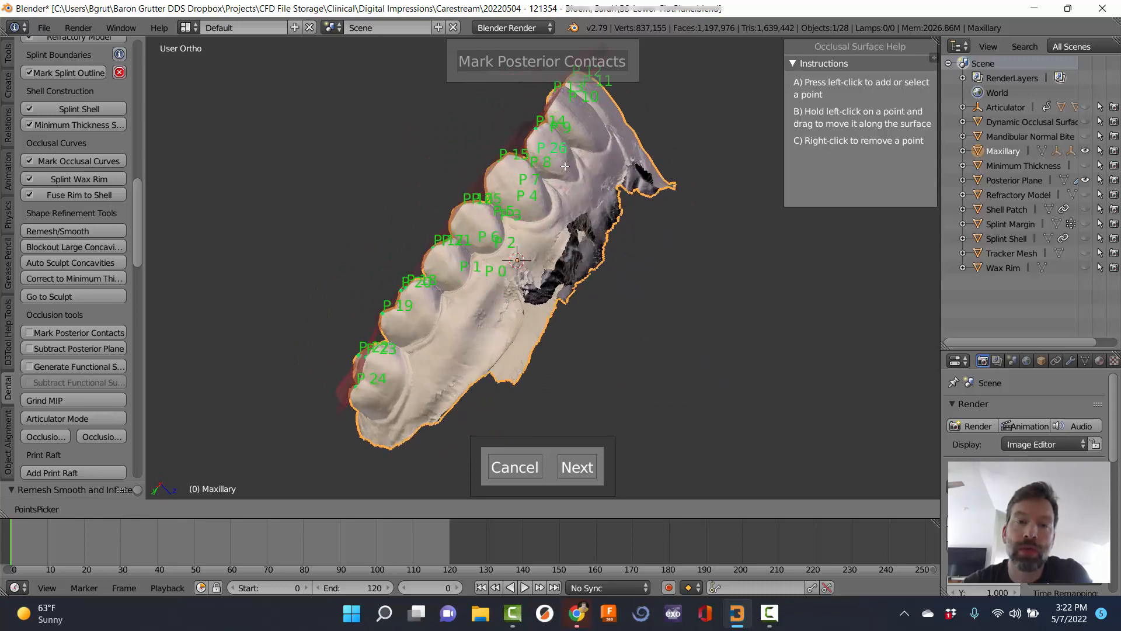
middle_click_drag(565, 166, 531, 340)
middle_click_drag(752, 80, 727, 178)
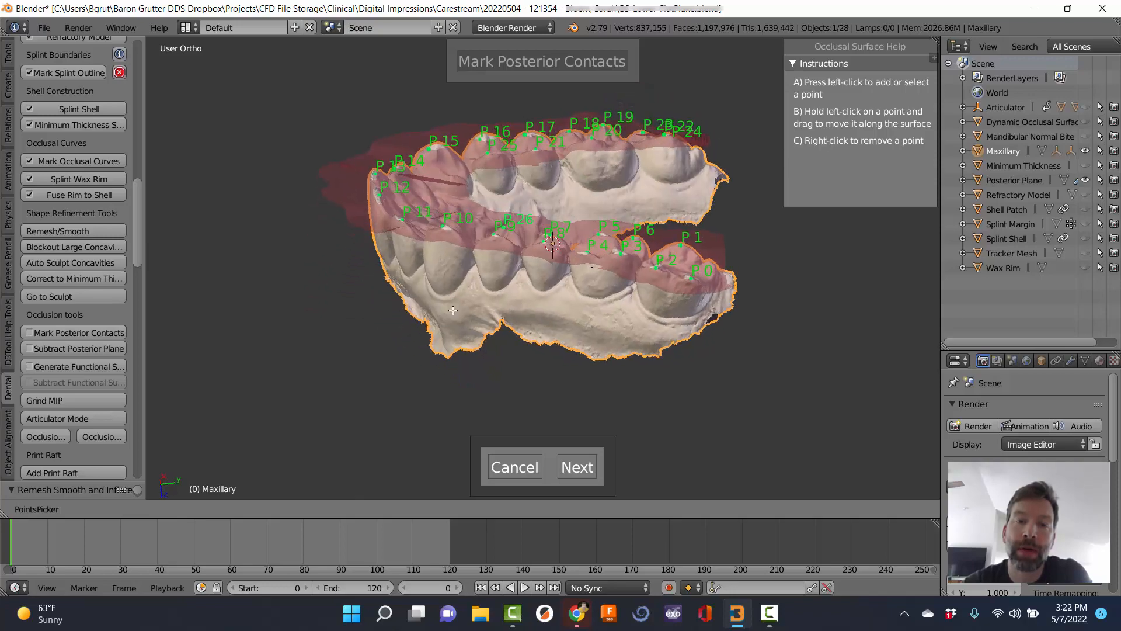
middle_click_drag(453, 311, 497, 298)
scroll(231, 246, "up", 2)
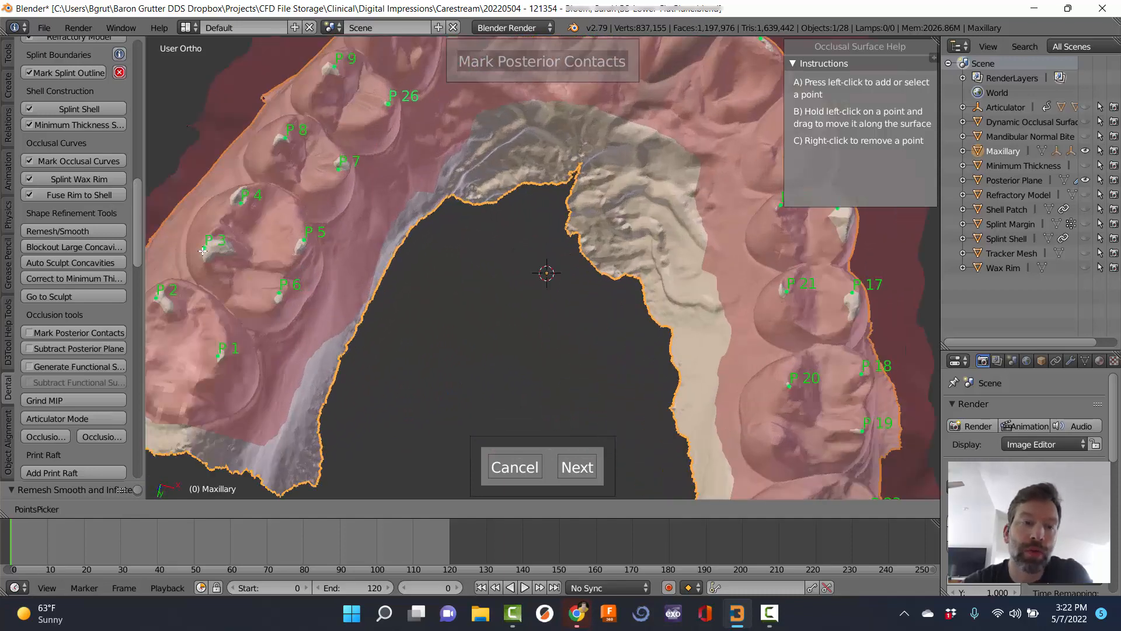
left_click_drag(205, 249, 215, 247)
middle_click_drag(291, 293, 309, 309)
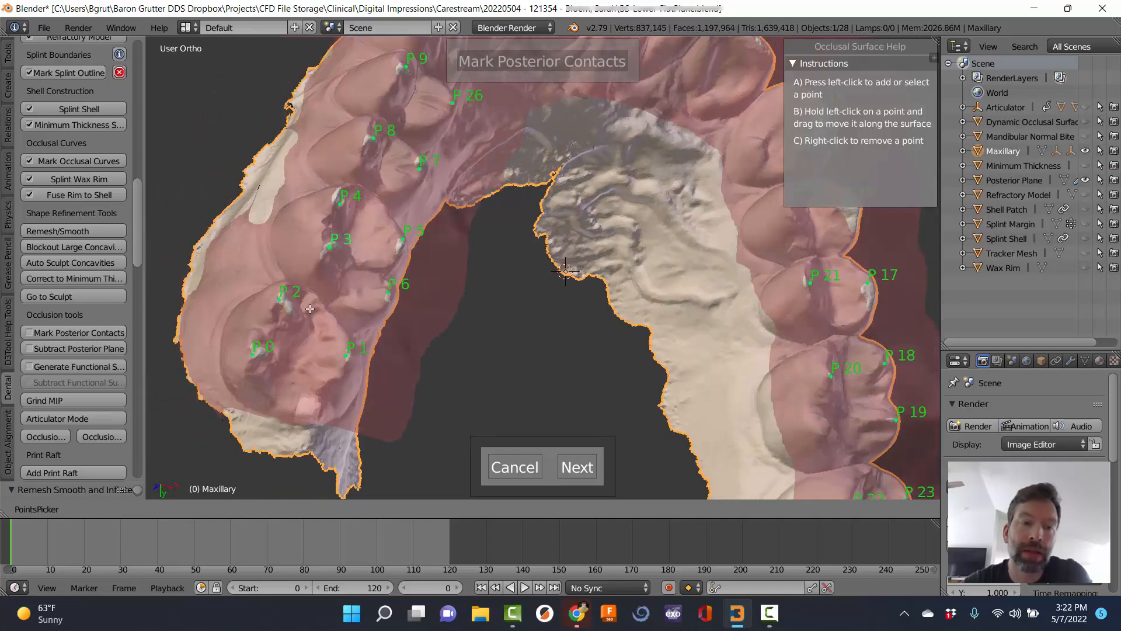
left_click_drag(280, 302, 287, 302)
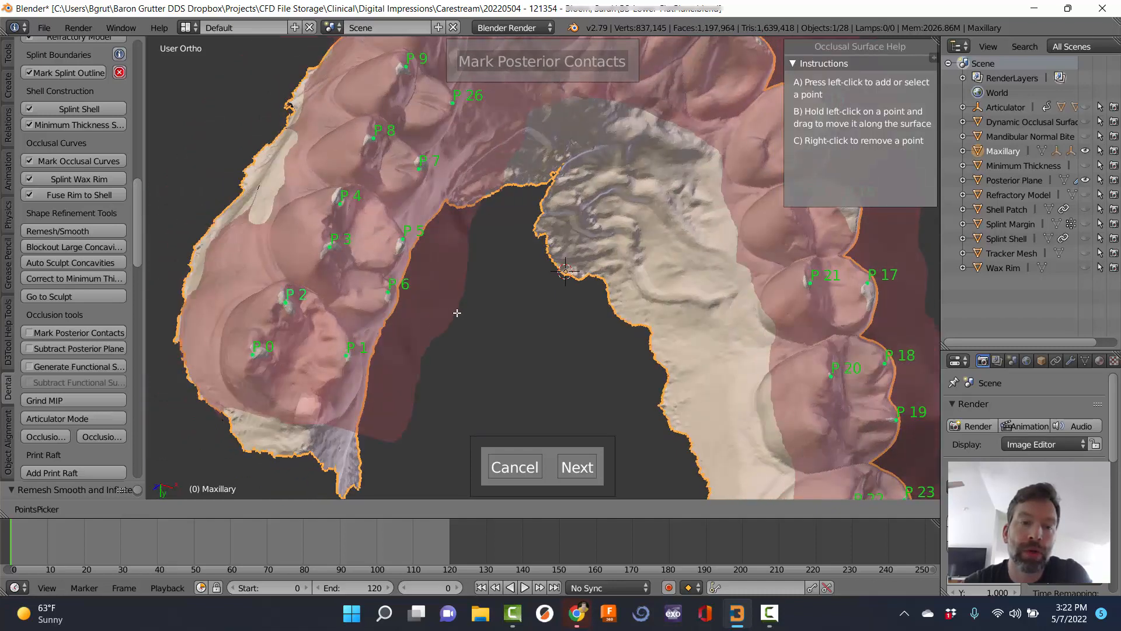
Fine-tune P 10, the upper-right contact point and P 16 on their teeth.
middle_click_drag(458, 313, 444, 269)
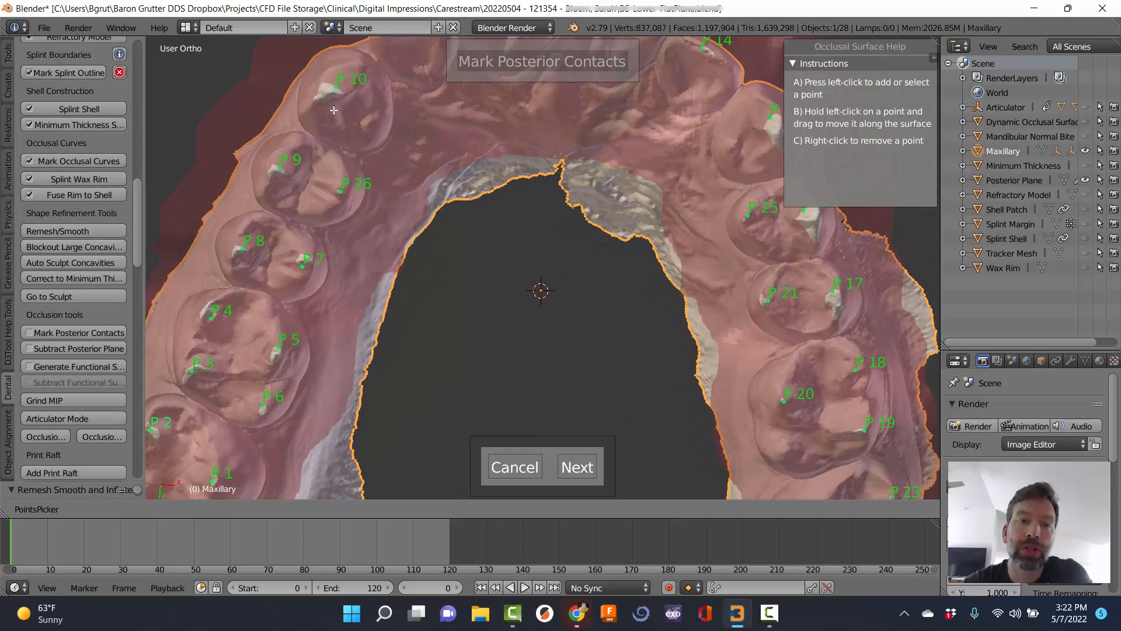
left_click_drag(336, 88, 325, 92)
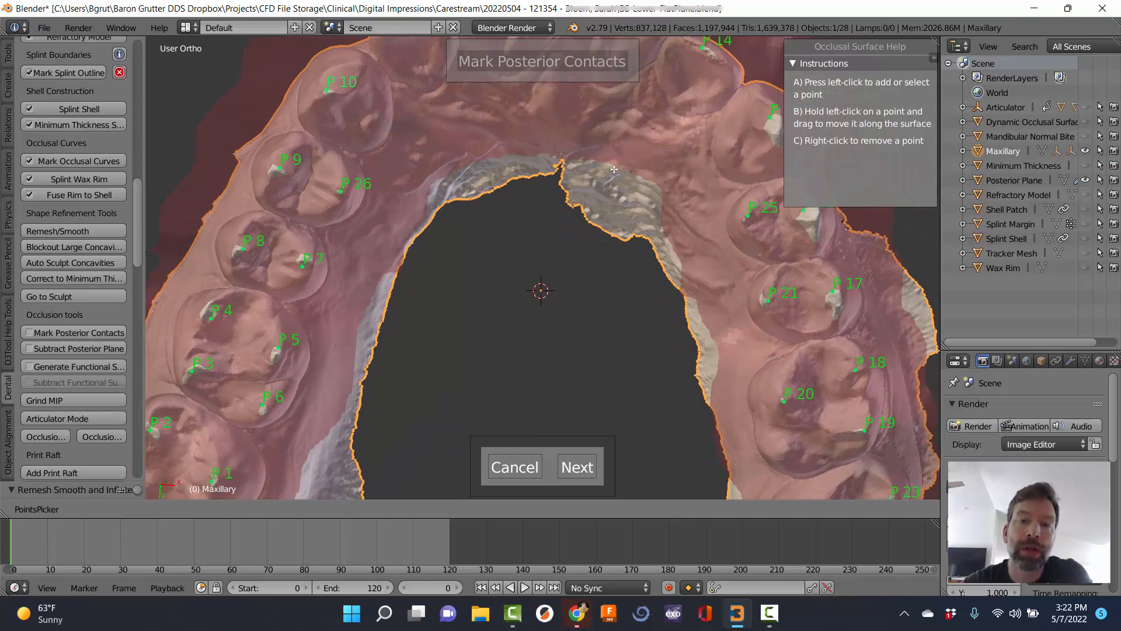
middle_click_drag(708, 150, 716, 140)
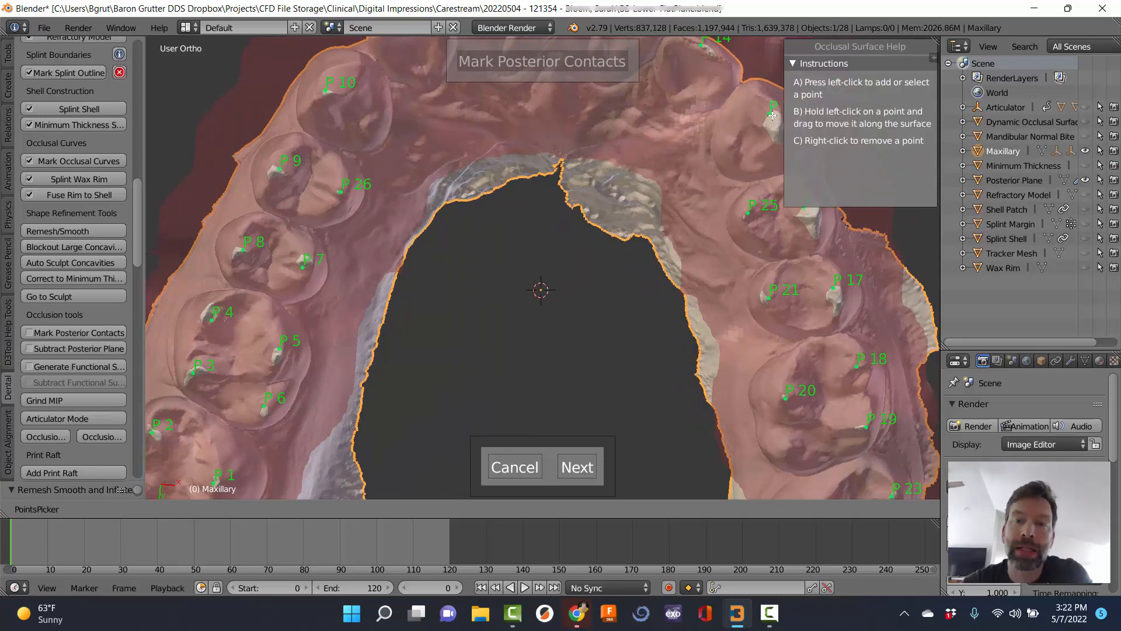
left_click_drag(772, 115, 778, 126)
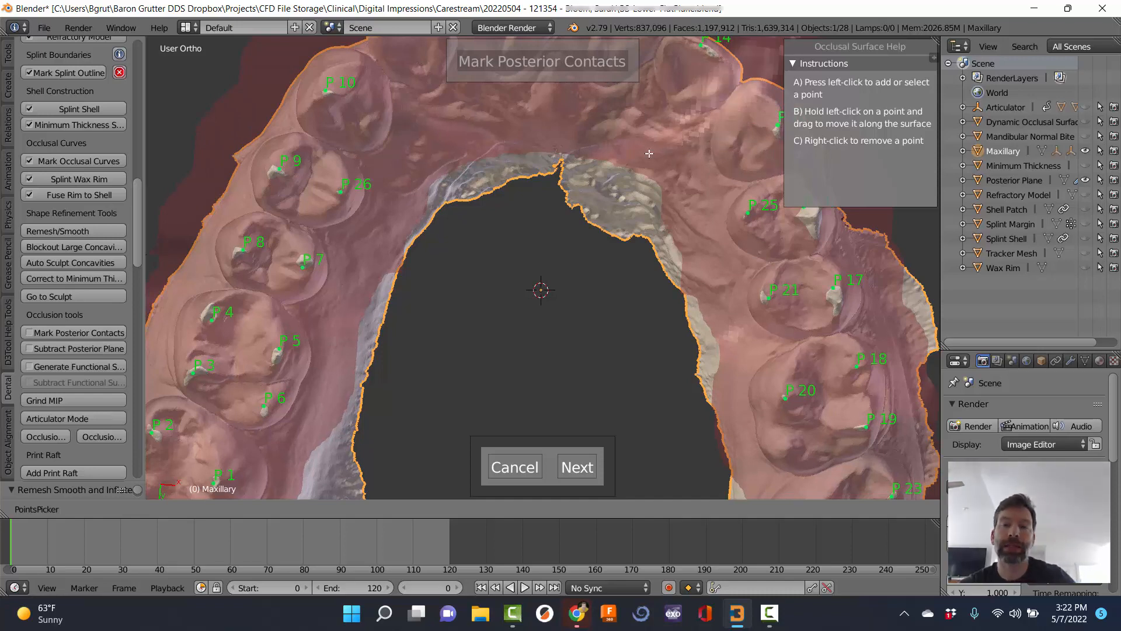
middle_click_drag(651, 152, 551, 144, "shift")
left_click_drag(705, 200, 716, 203)
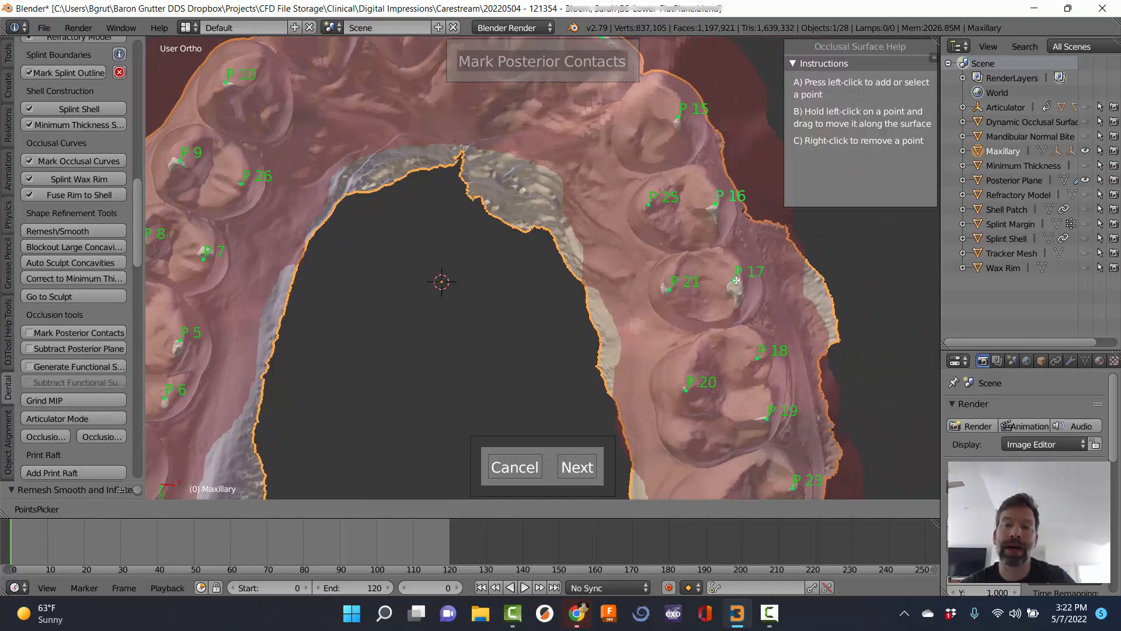
Finish marking the 26 contact points and generate the Posterior Plane for trimming.
scroll(685, 300, "down", 3)
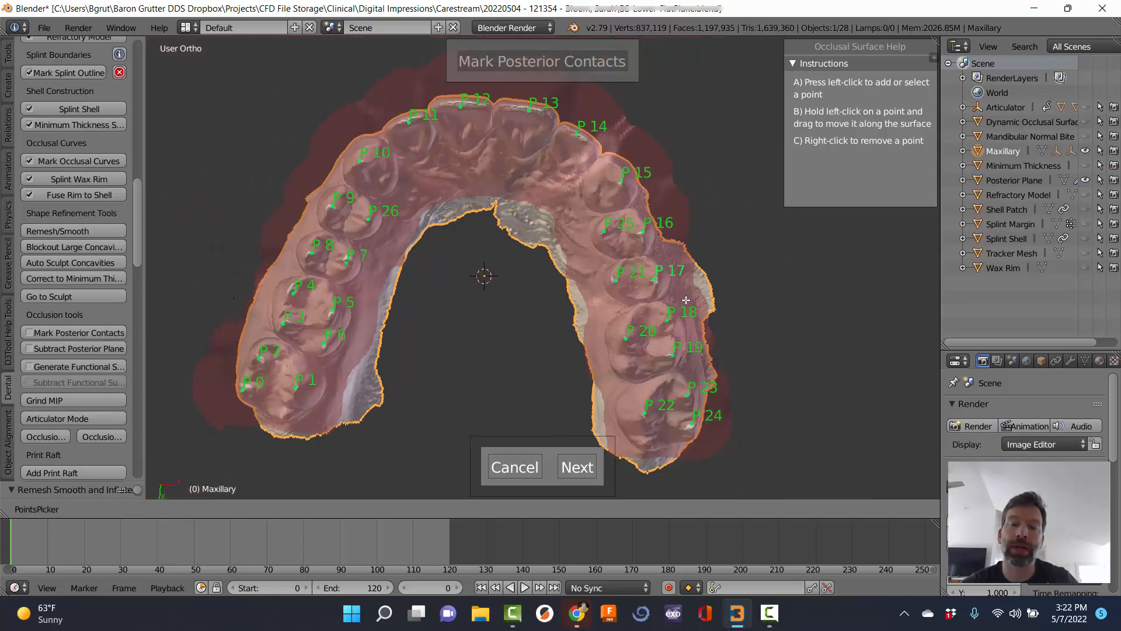
scroll(610, 313, "up", 3)
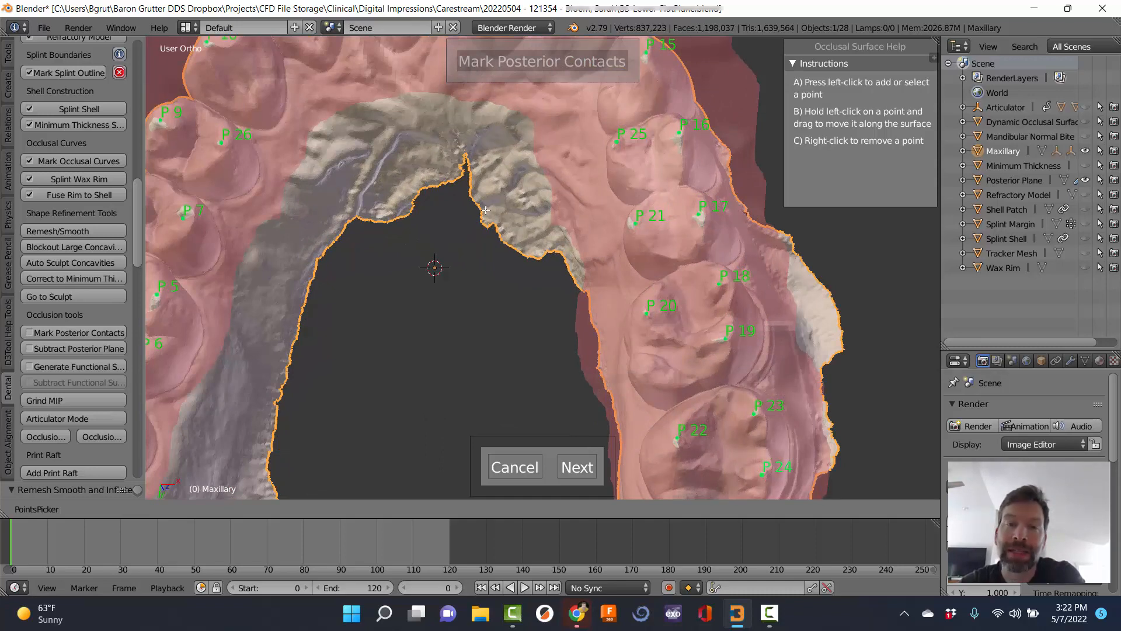
scroll(485, 210, "up", 3)
scroll(486, 211, "down", 6)
middle_click_drag(485, 210, 514, 192)
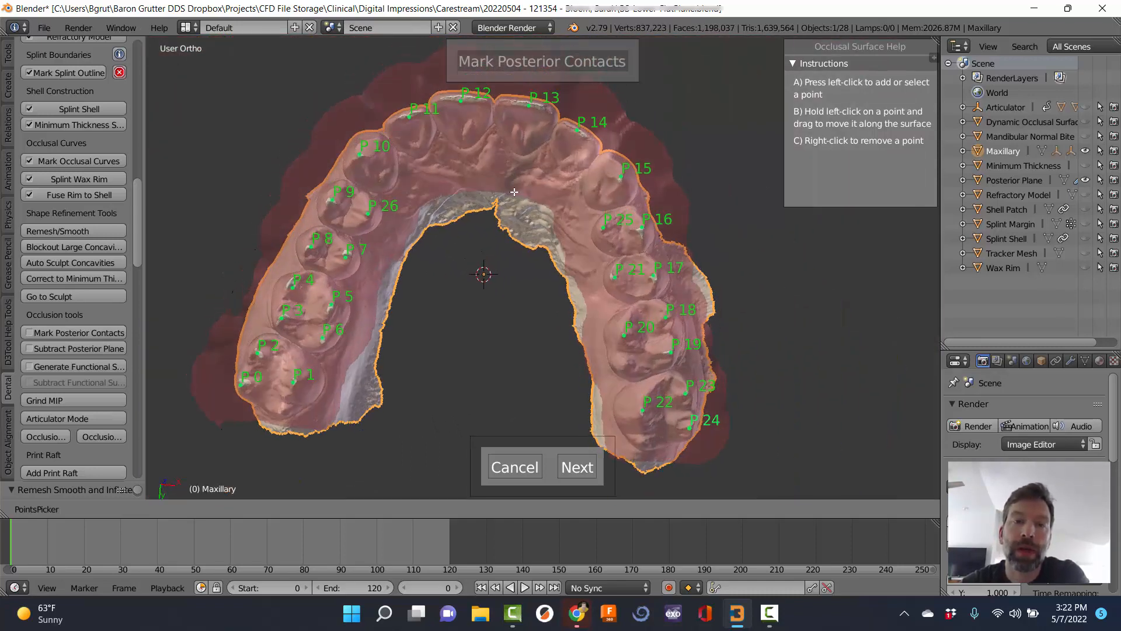
left_click(571, 468)
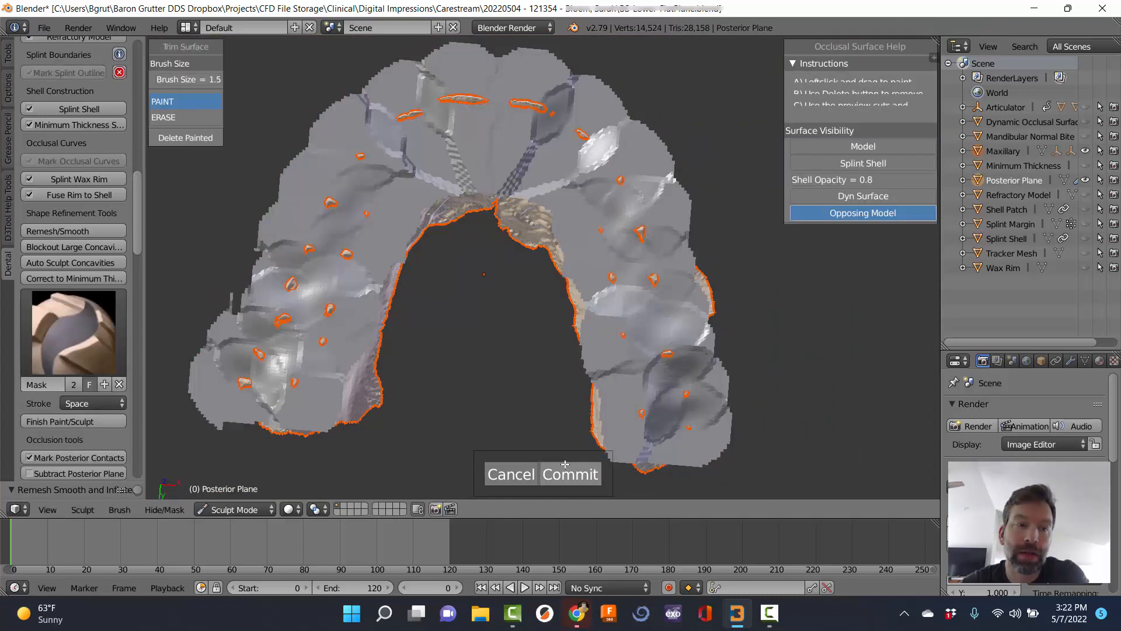
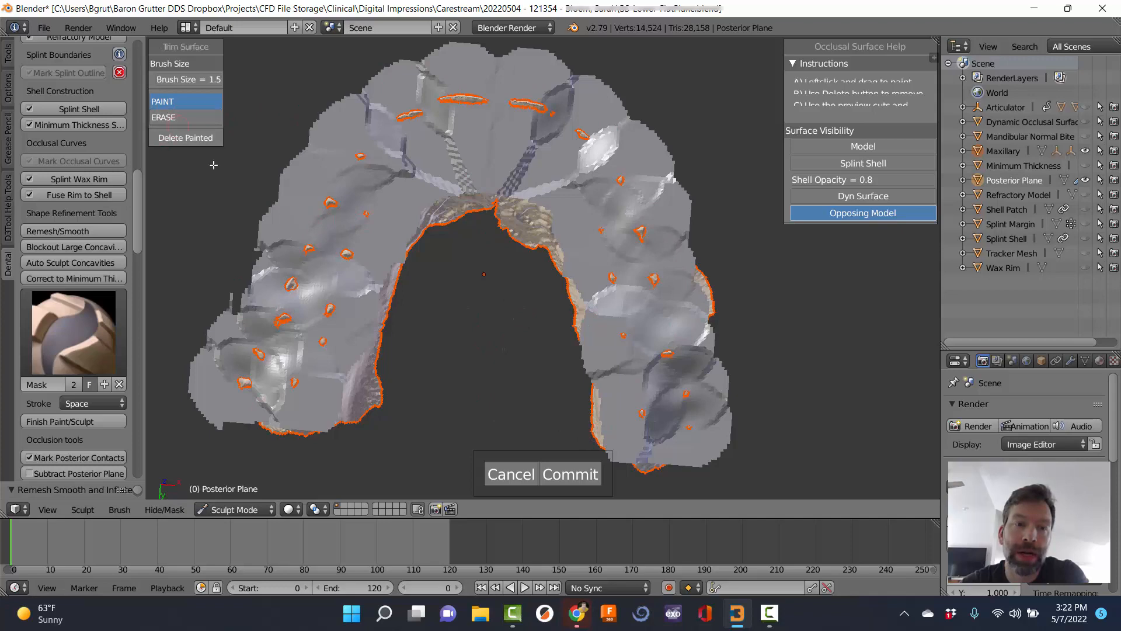
Commit the painted posterior-plane trim and show the Splint Shell beneath the upper scan.
left_click(562, 475)
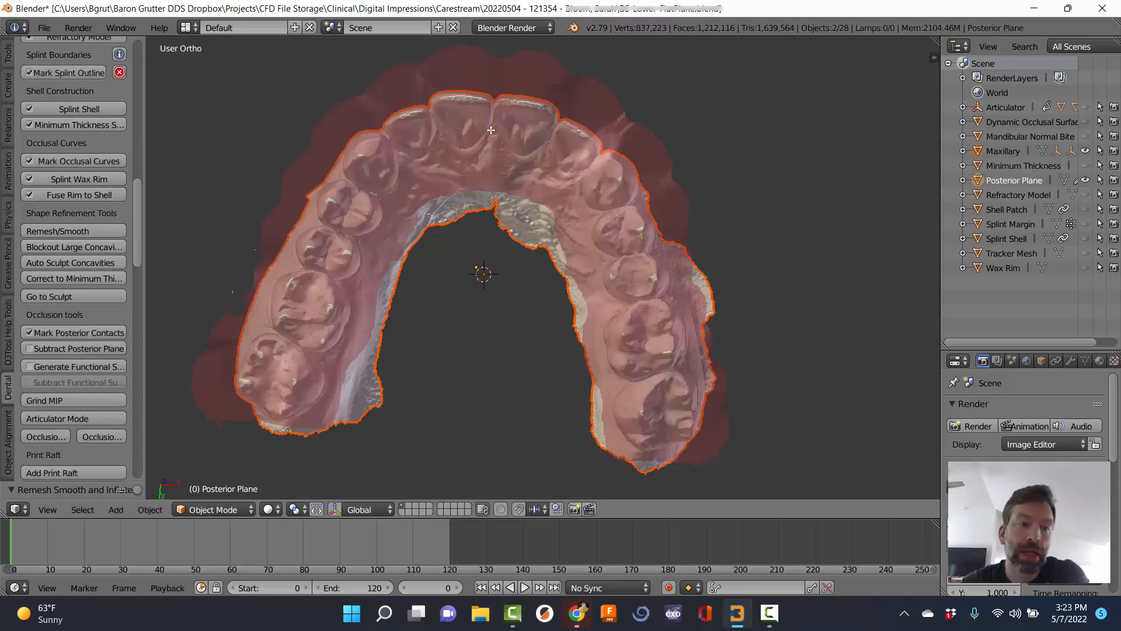
middle_click_drag(491, 129, 686, 331)
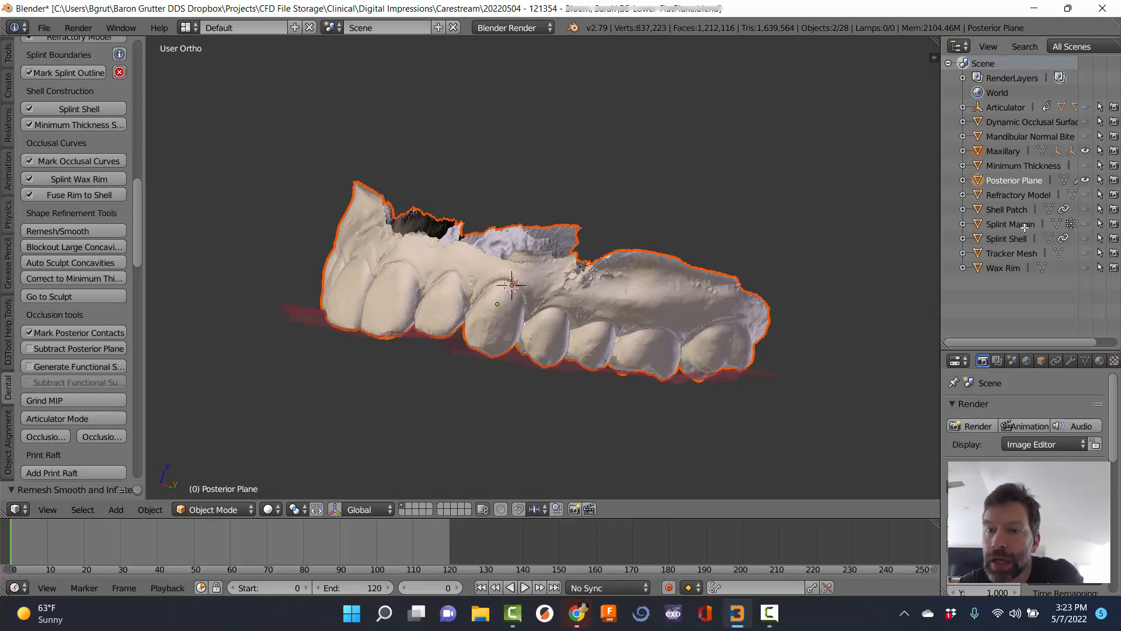
left_click(1086, 238)
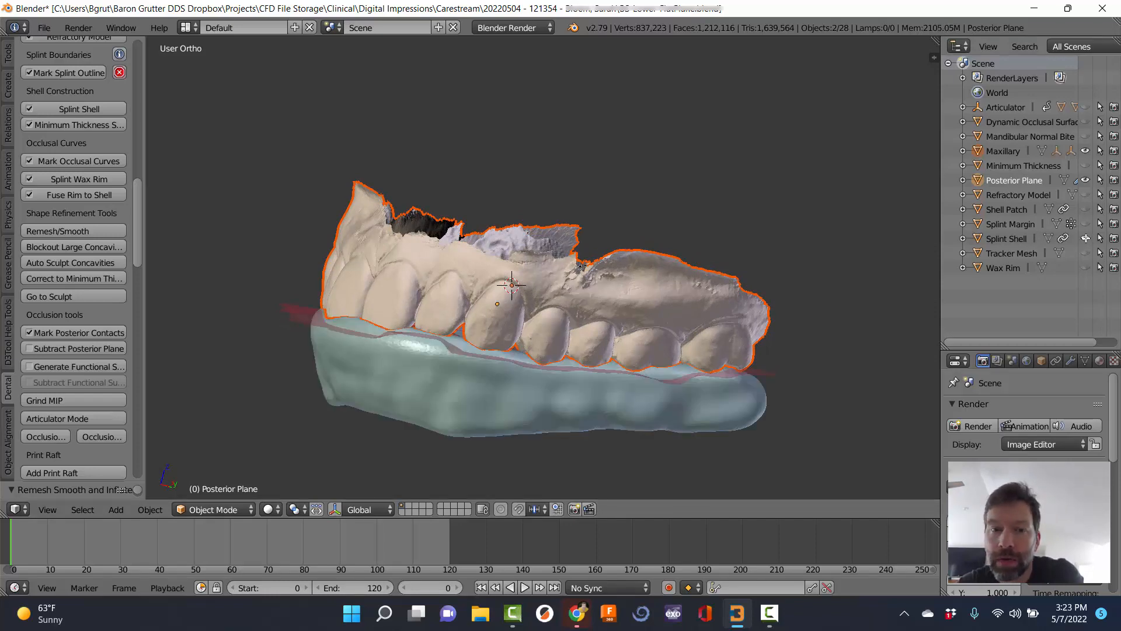
middle_click_drag(789, 280, 527, 284)
middle_click_drag(541, 355, 496, 362)
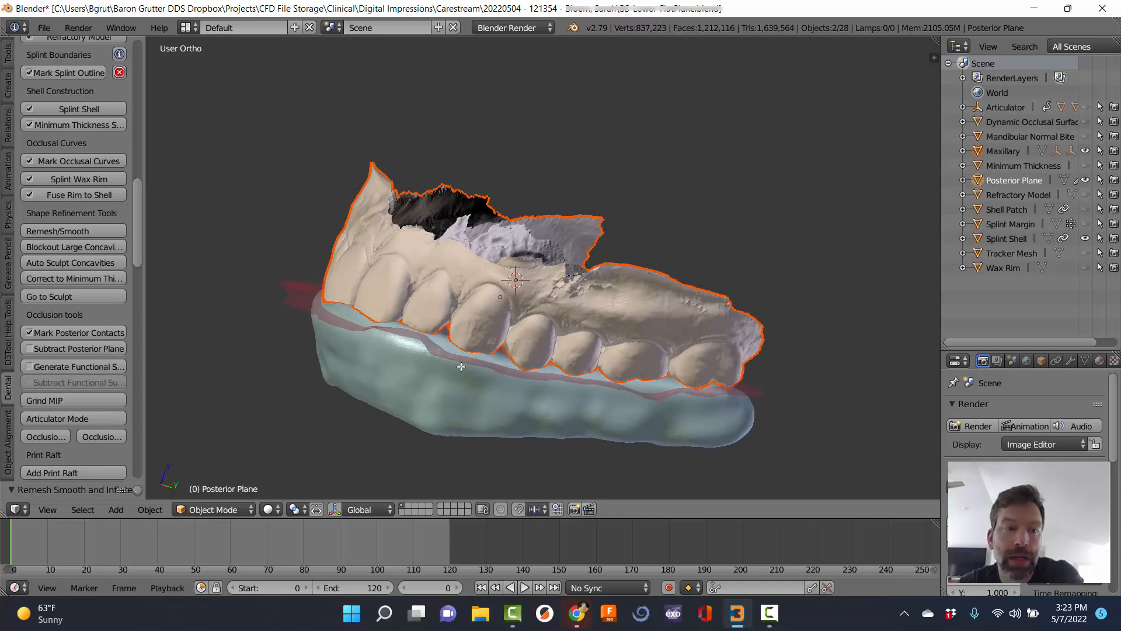
Subtract the Posterior Plane from the splint shell and review the trimmed shell from the front.
left_click(76, 349)
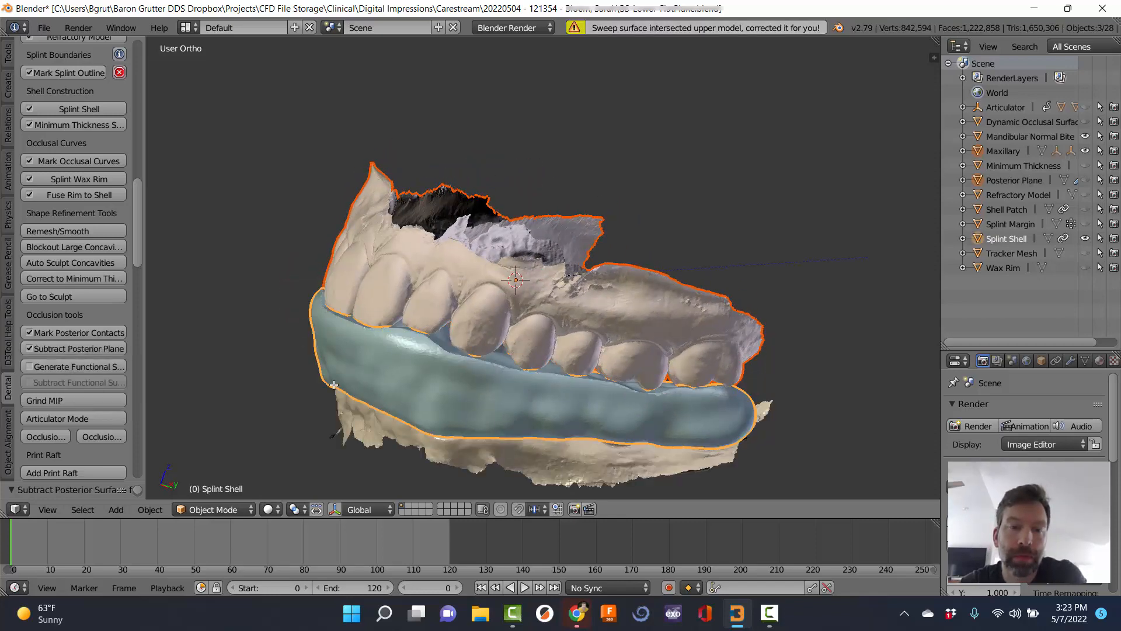
middle_click_drag(336, 385, 638, 142)
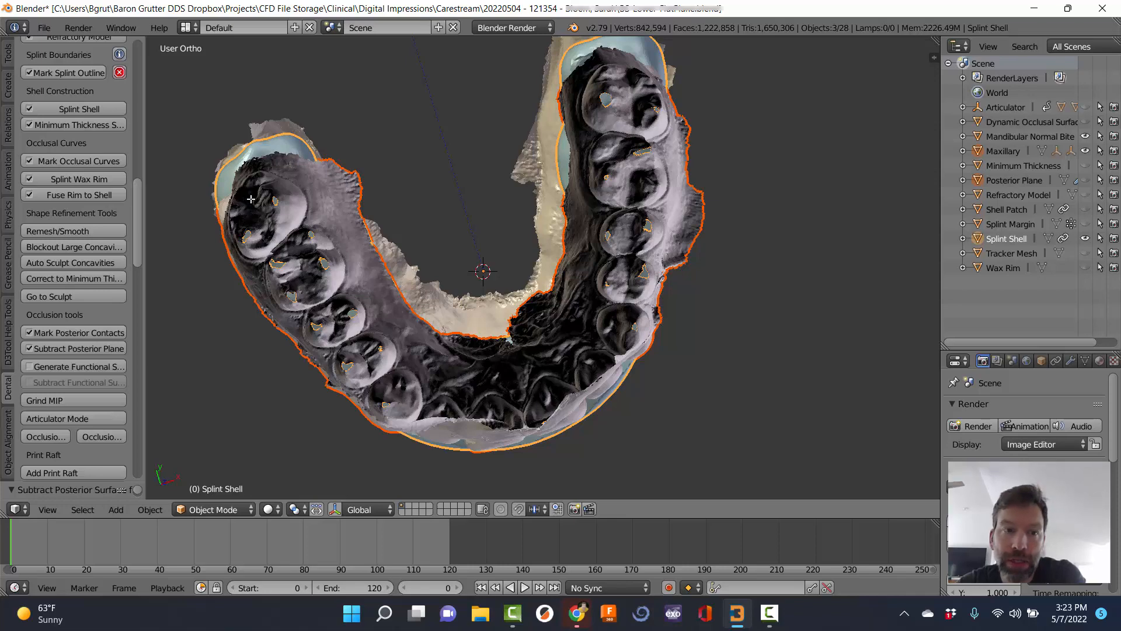
middle_click_drag(573, 384, 713, 287)
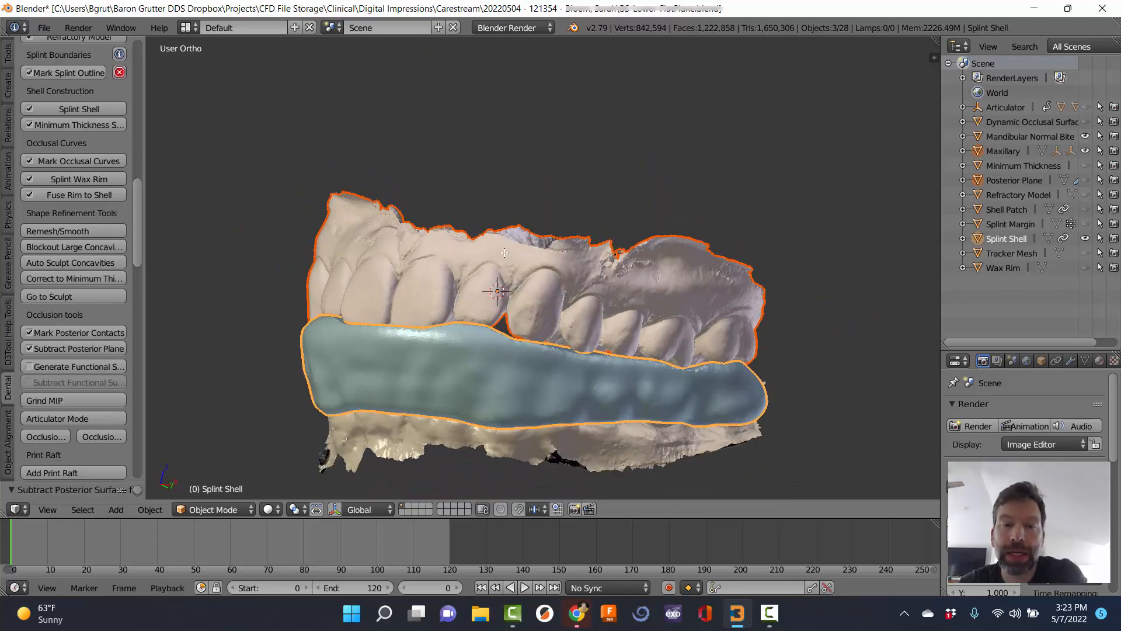
middle_click_drag(504, 252, 444, 222)
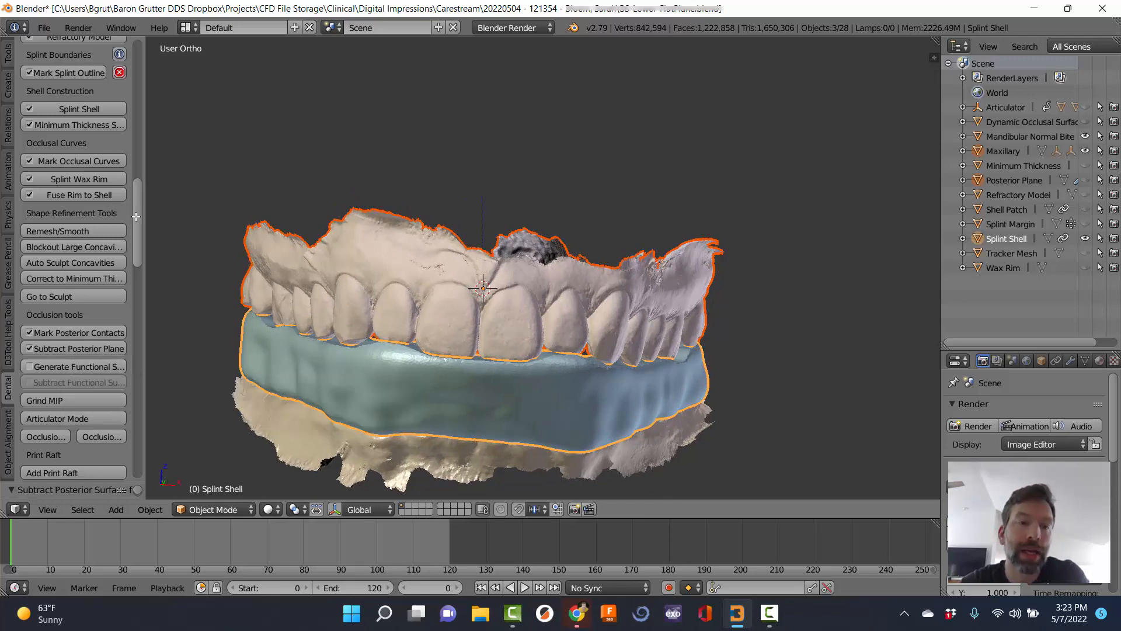
scroll(88, 316, "up", 15)
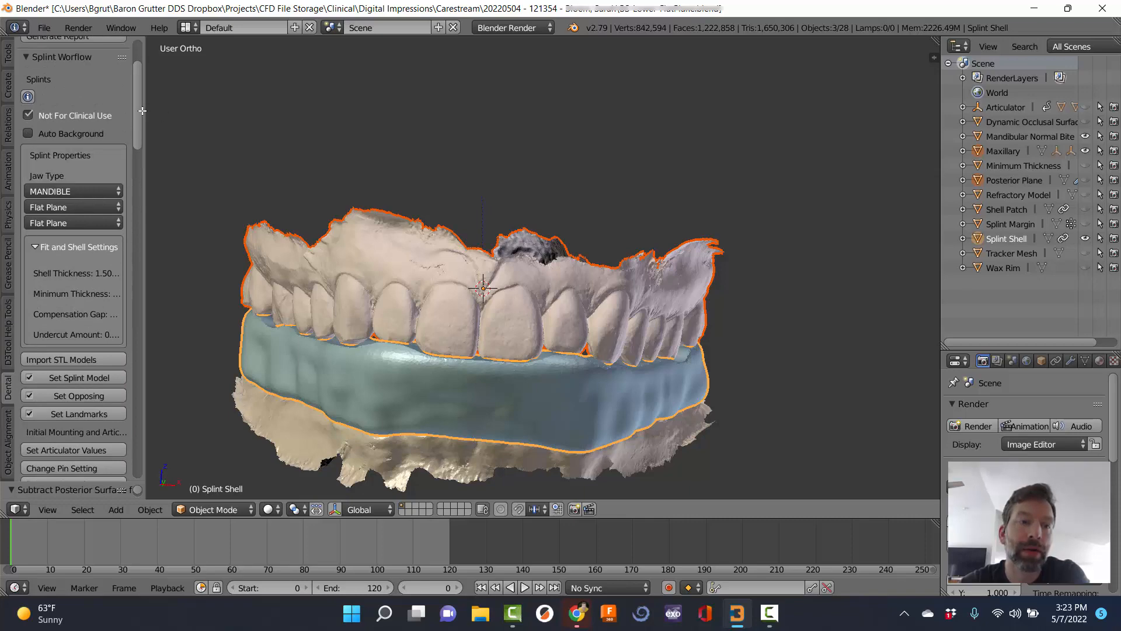
left_click_drag(136, 111, 142, 235)
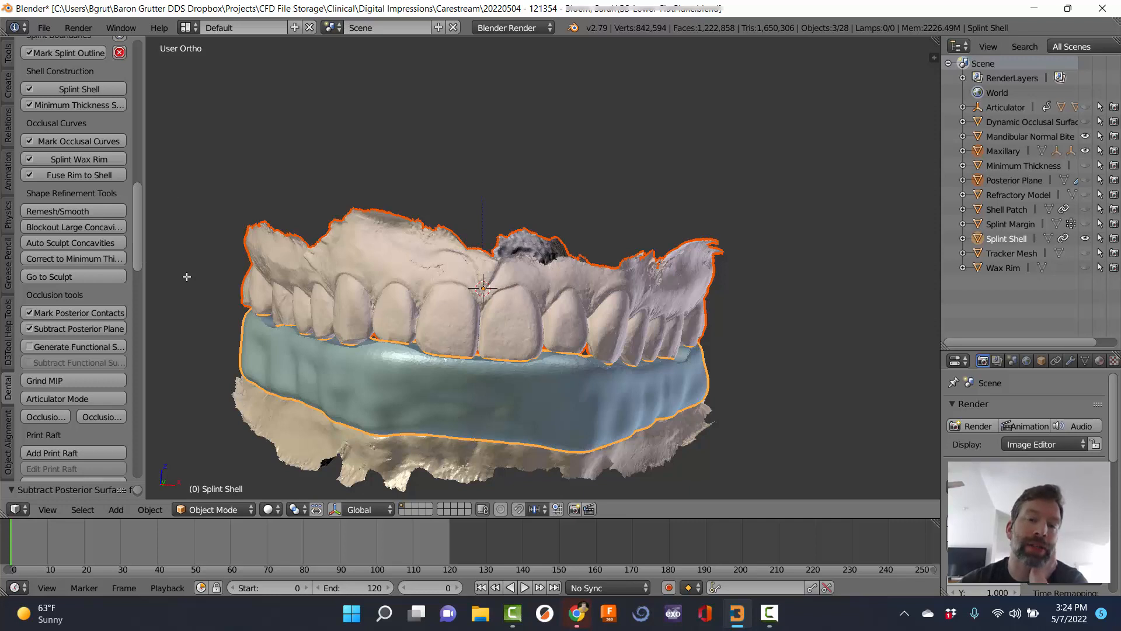
Generate the Functional Surface, watch the articulator motion play, then stop the animation.
left_click(64, 346)
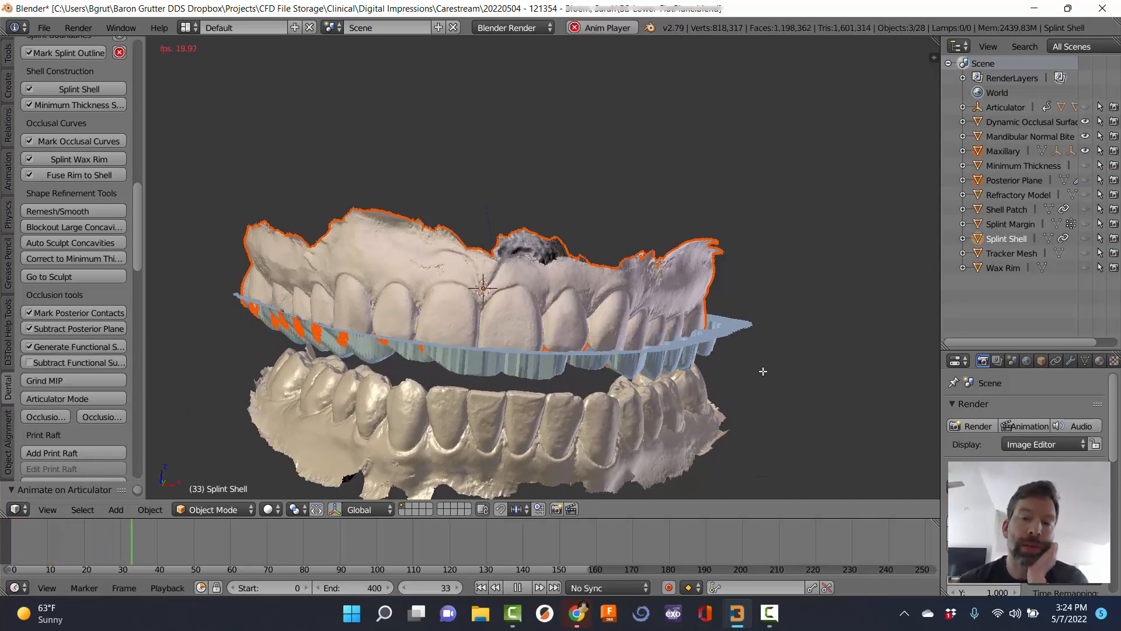
scroll(335, 362, "down", 3)
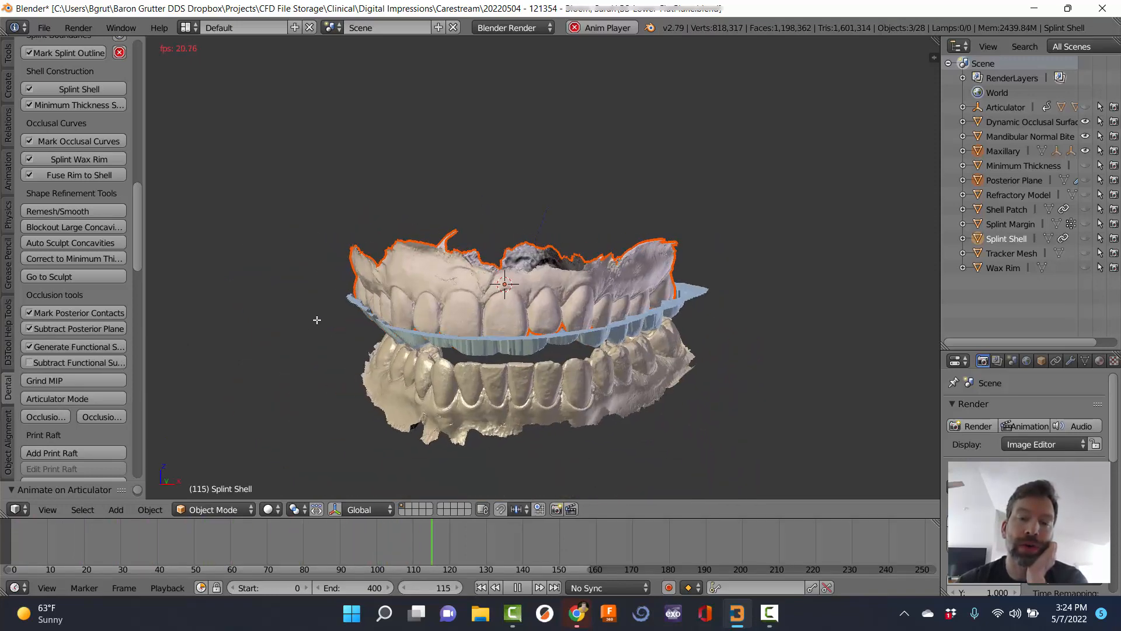
middle_click_drag(778, 321, 667, 339)
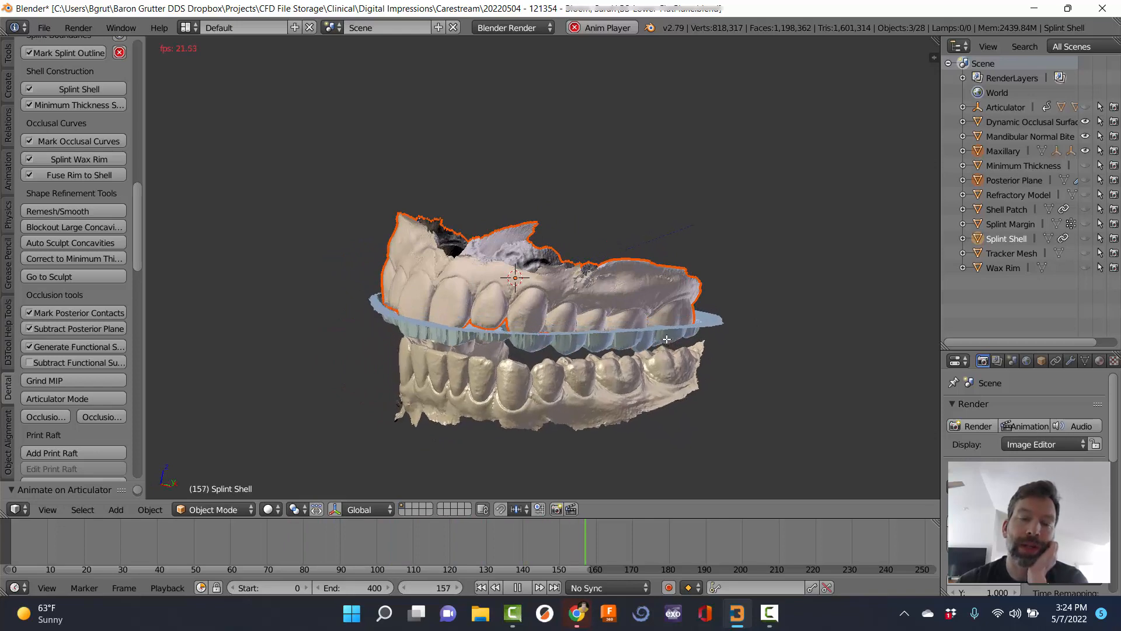
middle_click_drag(279, 320, 393, 308)
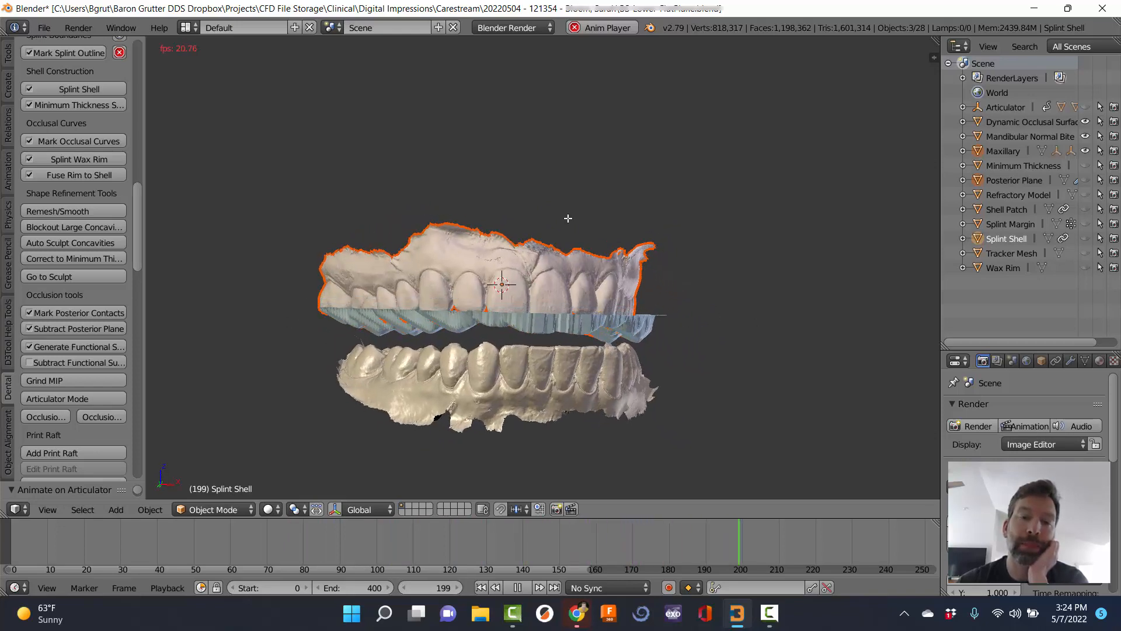
middle_click_drag(570, 225, 551, 409)
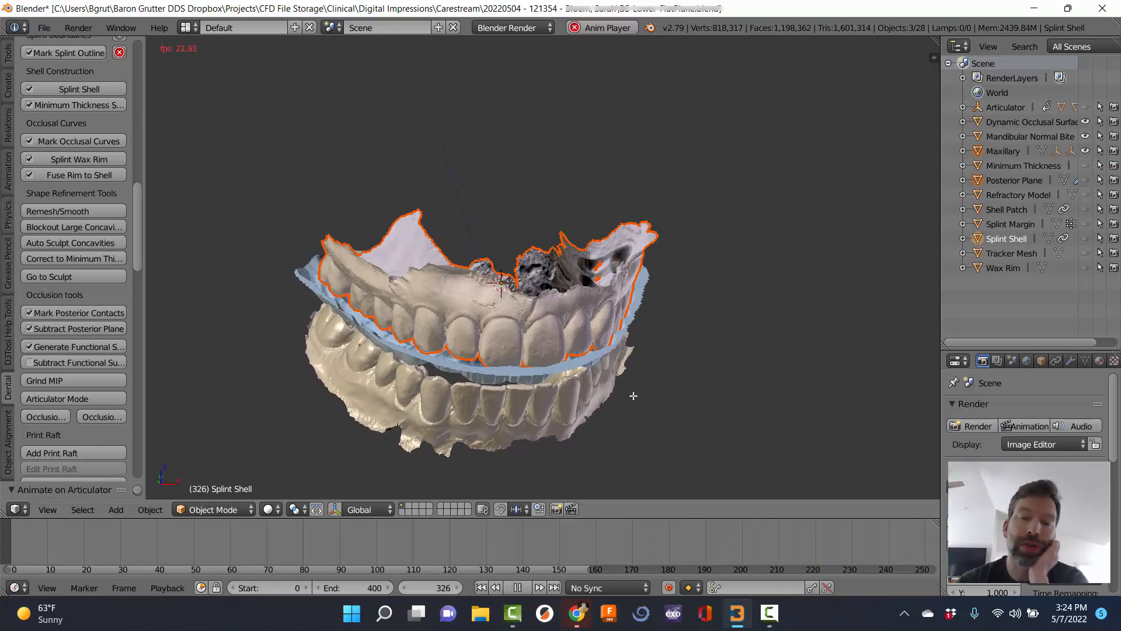
middle_click_drag(634, 396, 532, 358)
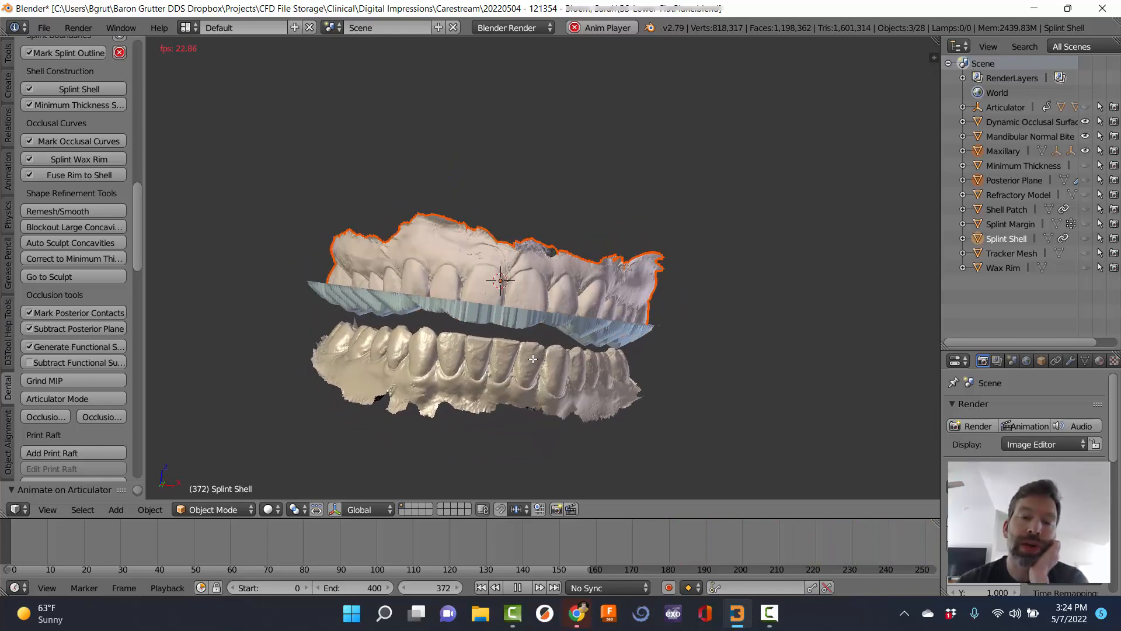
key("Escape")
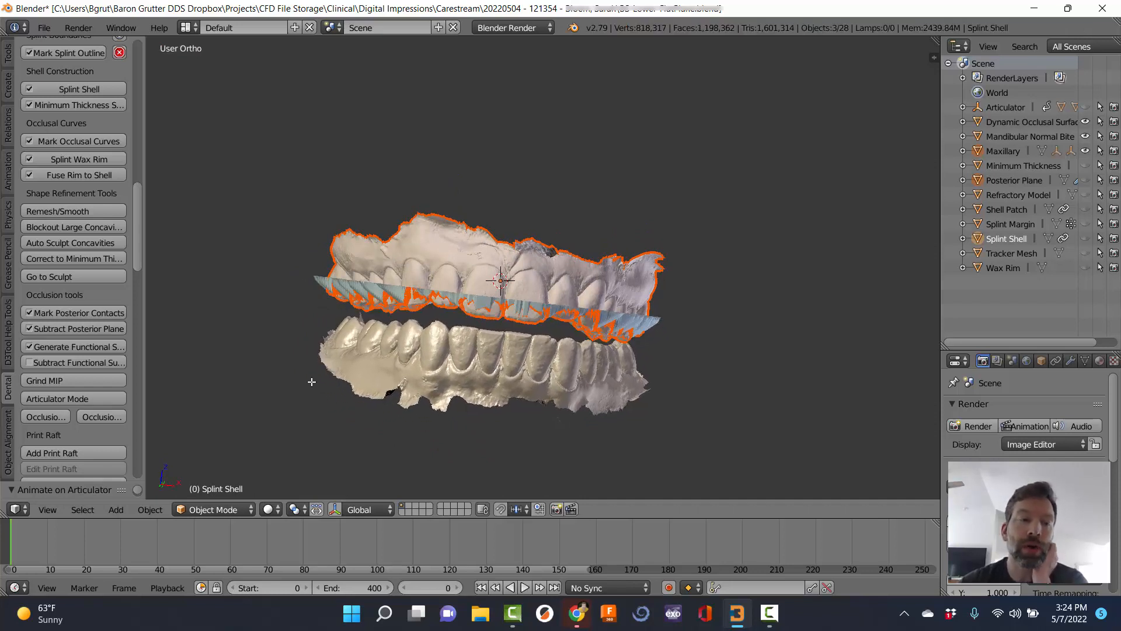
Show the Splint Shell, hide the Maxillary scan, and inspect the shell from above and buccally.
left_click(1084, 238)
middle_click_drag(733, 251, 911, 142)
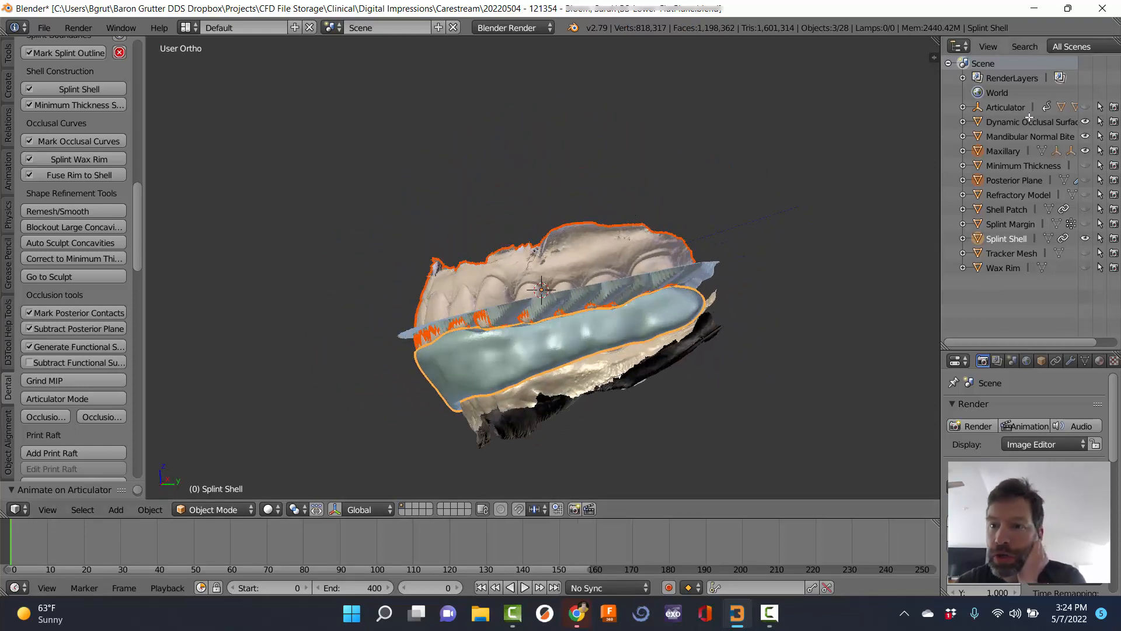
left_click(1085, 151)
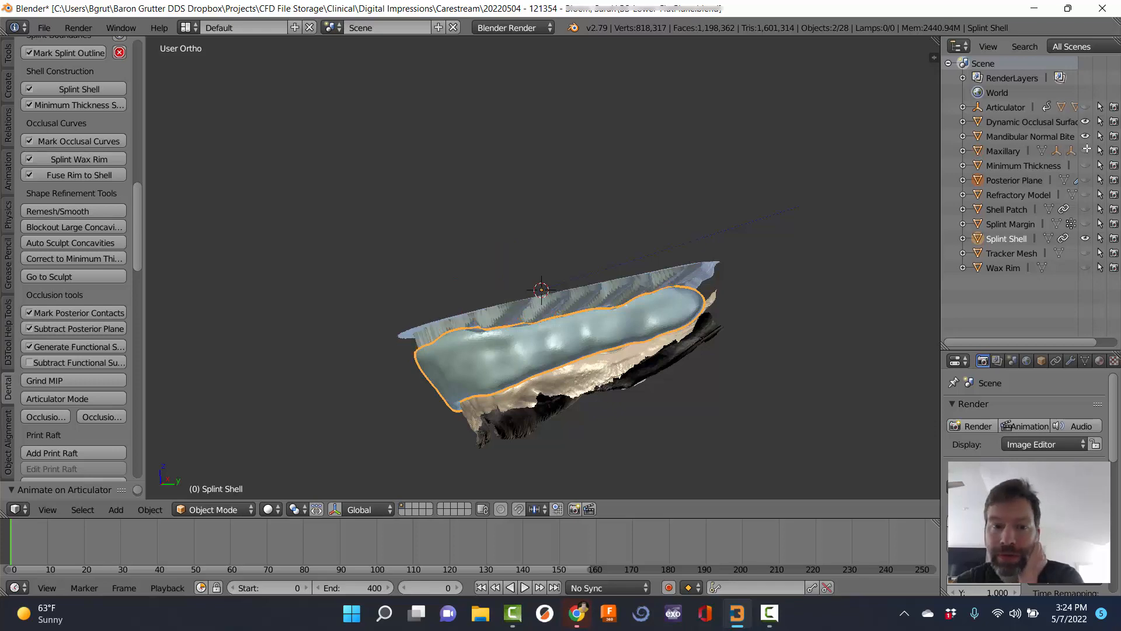
middle_click_drag(560, 198, 571, 345)
scroll(571, 347, "up", 3)
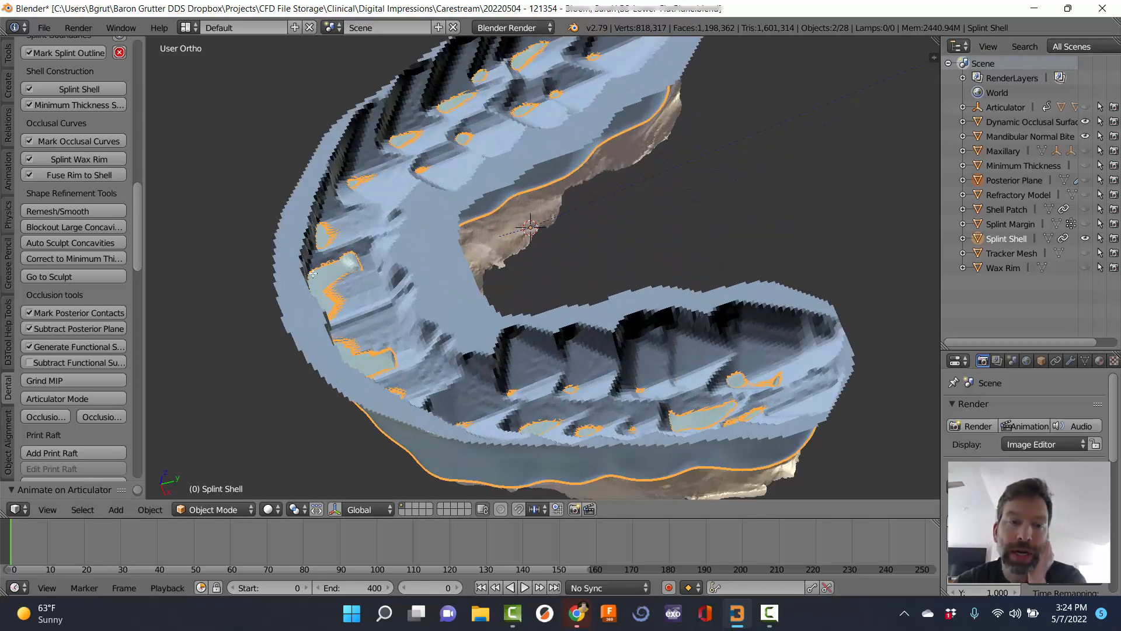
middle_click_drag(589, 230, 556, 325)
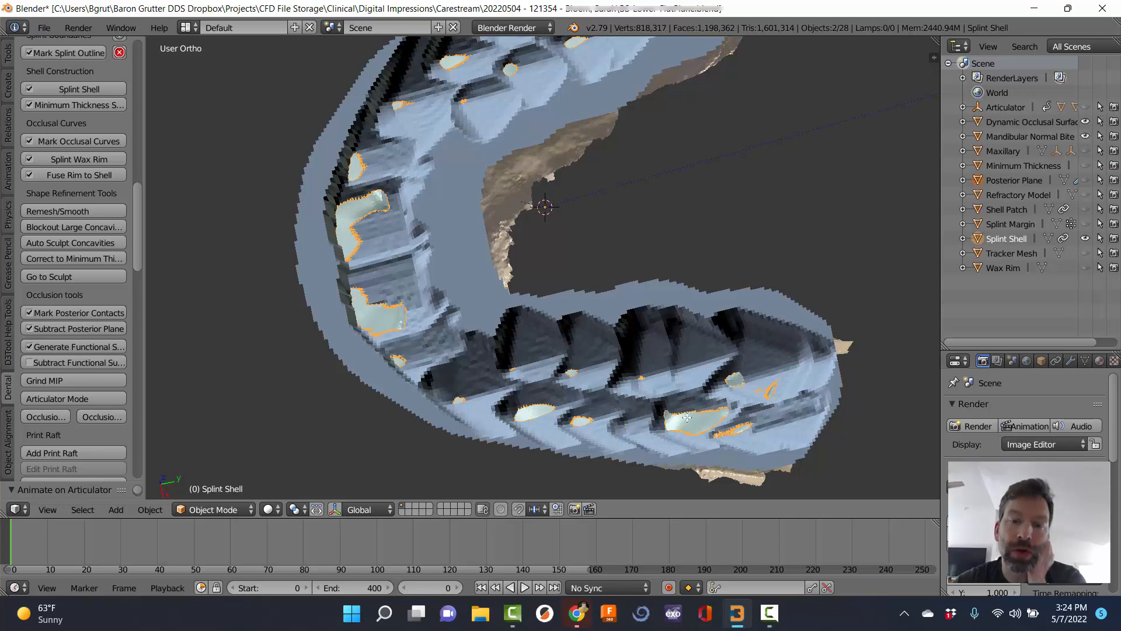
middle_click_drag(687, 417, 631, 245)
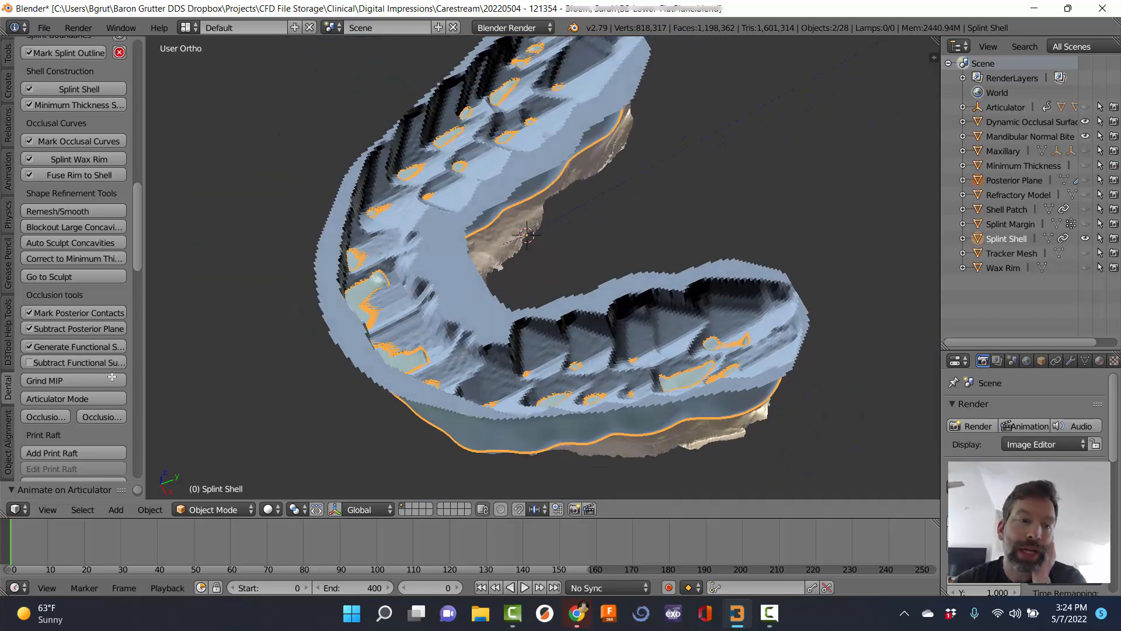
Subtract the Functional Surface from the splint shell and review the smooth horseshoe arch.
left_click(70, 363)
middle_click_drag(368, 321, 482, 339)
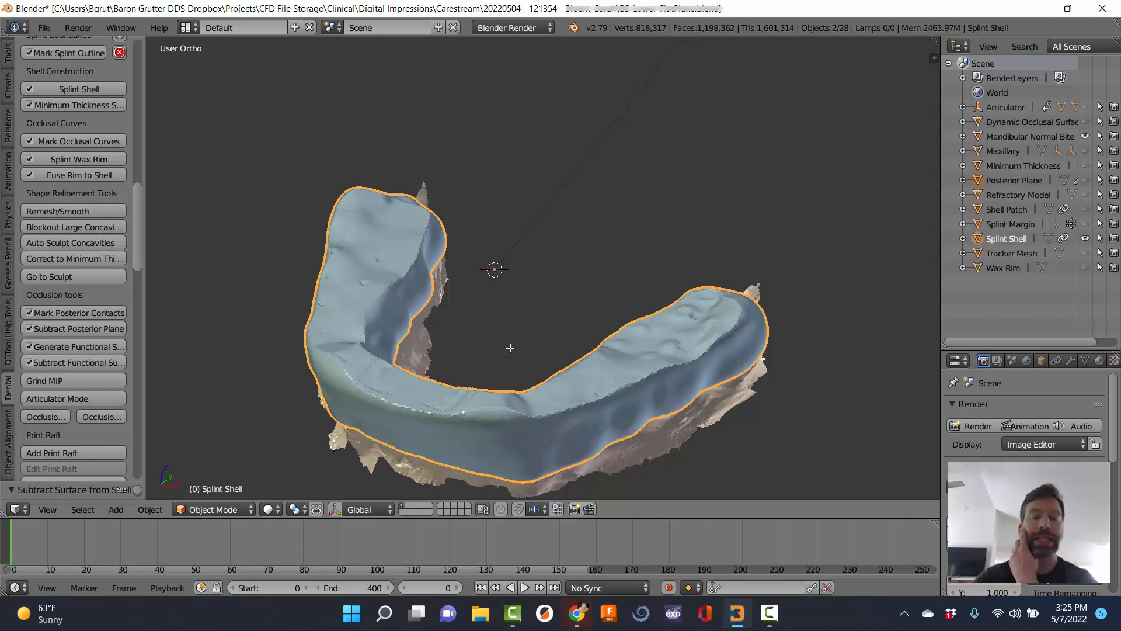
middle_click_drag(607, 321, 649, 256)
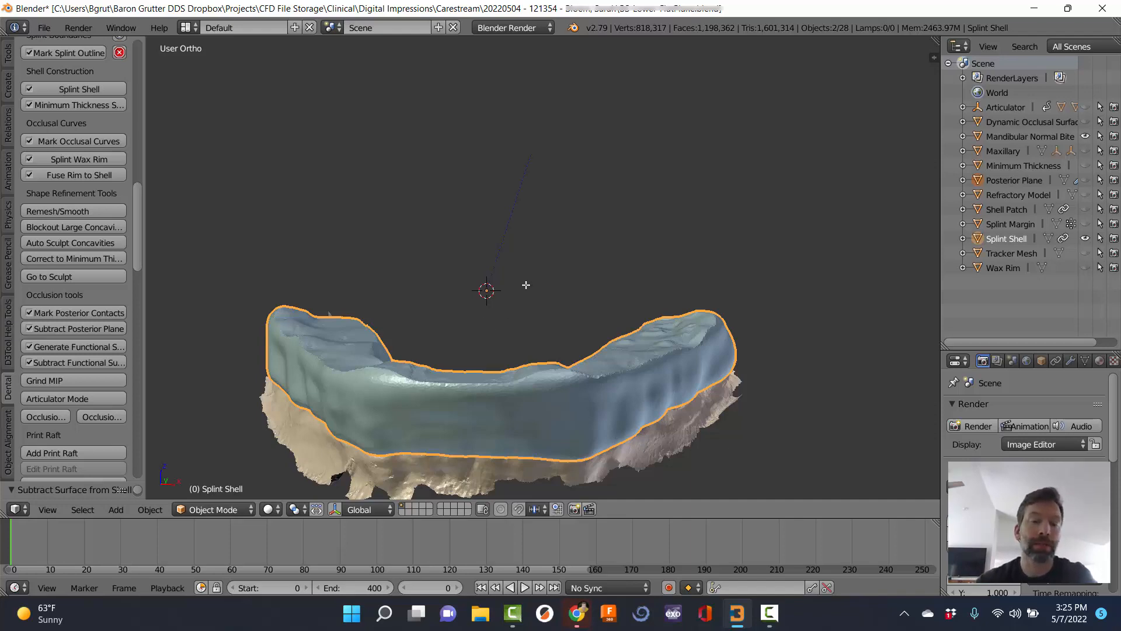
middle_click_drag(526, 285, 553, 348)
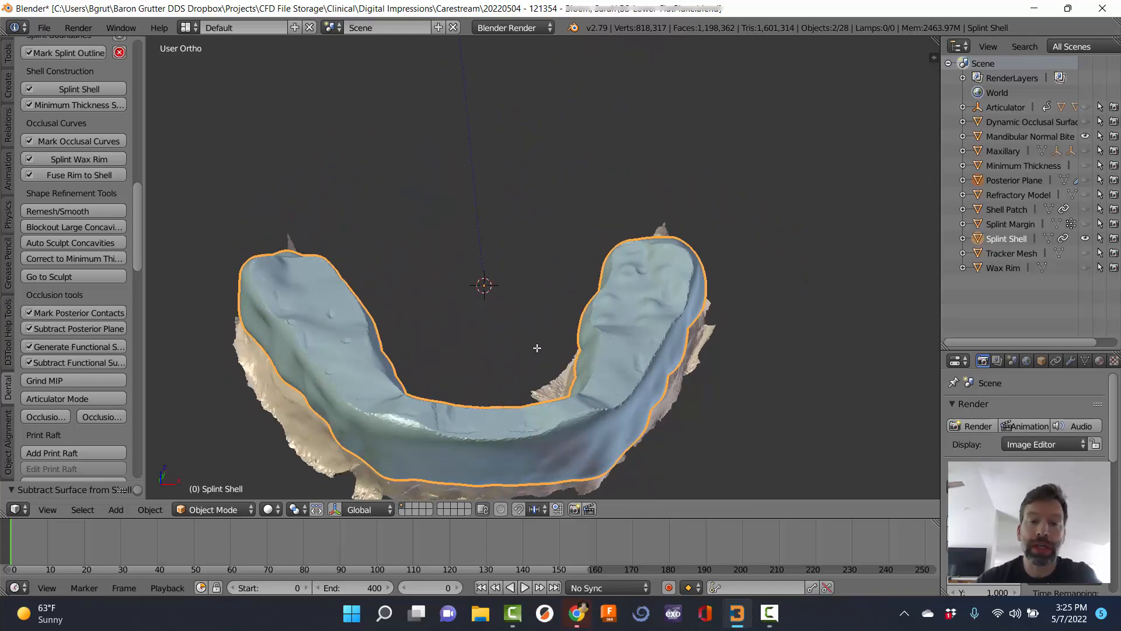
left_click(75, 380)
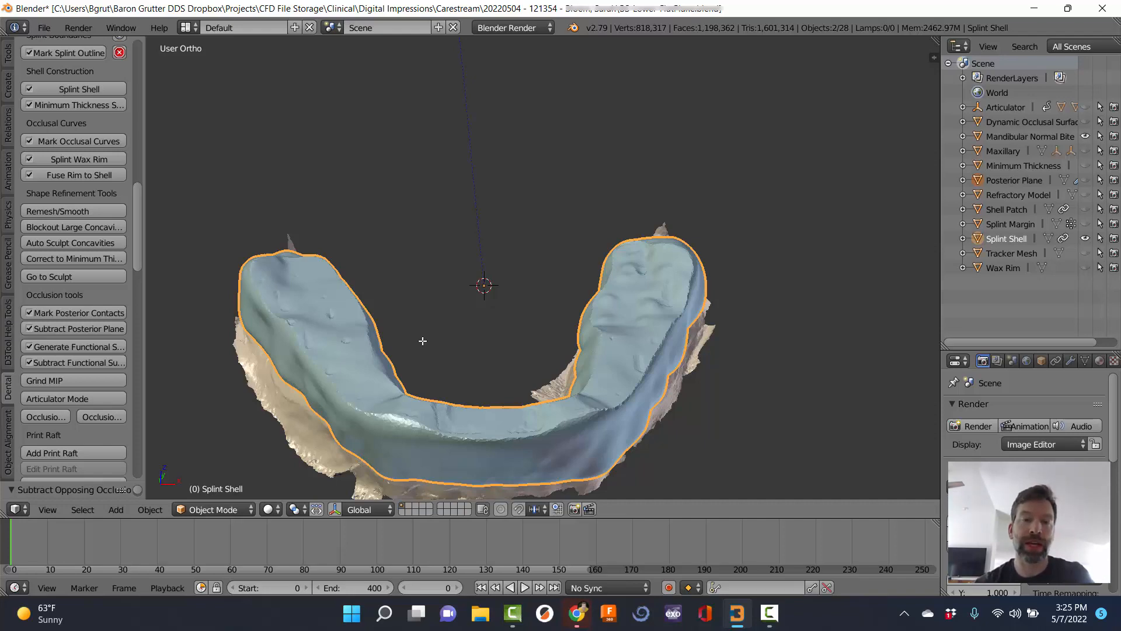
middle_click_drag(486, 361, 410, 428)
middle_click_drag(452, 371, 438, 408)
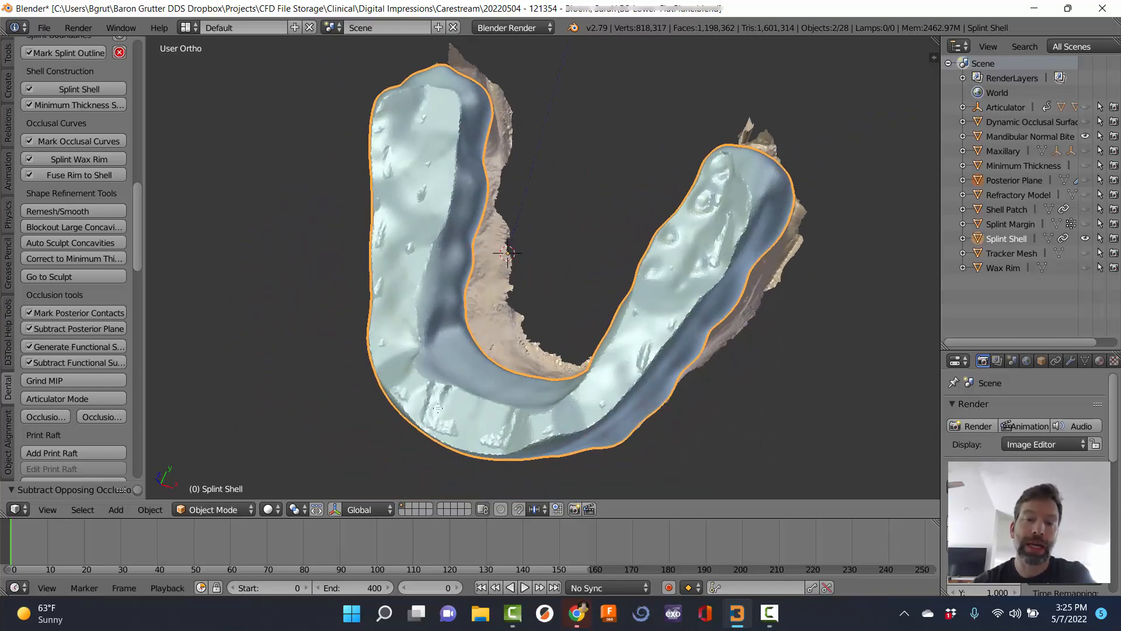
middle_click_drag(559, 375, 549, 280)
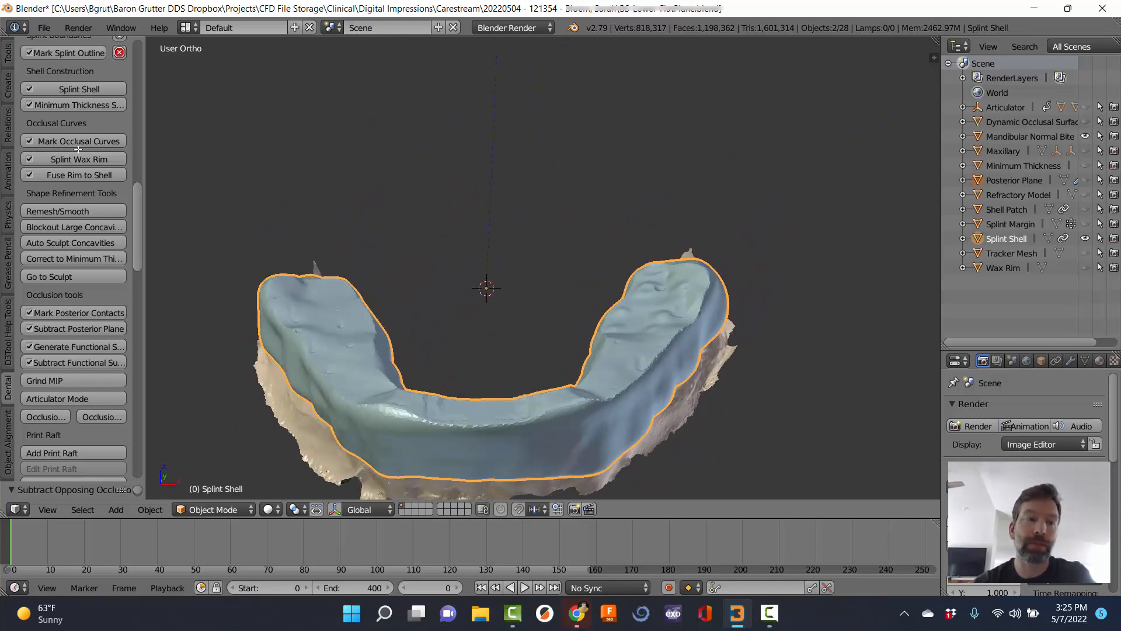
Remesh and smooth the splint shell, subtract the Functional Surface, and inspect it from several angles.
left_click(83, 210)
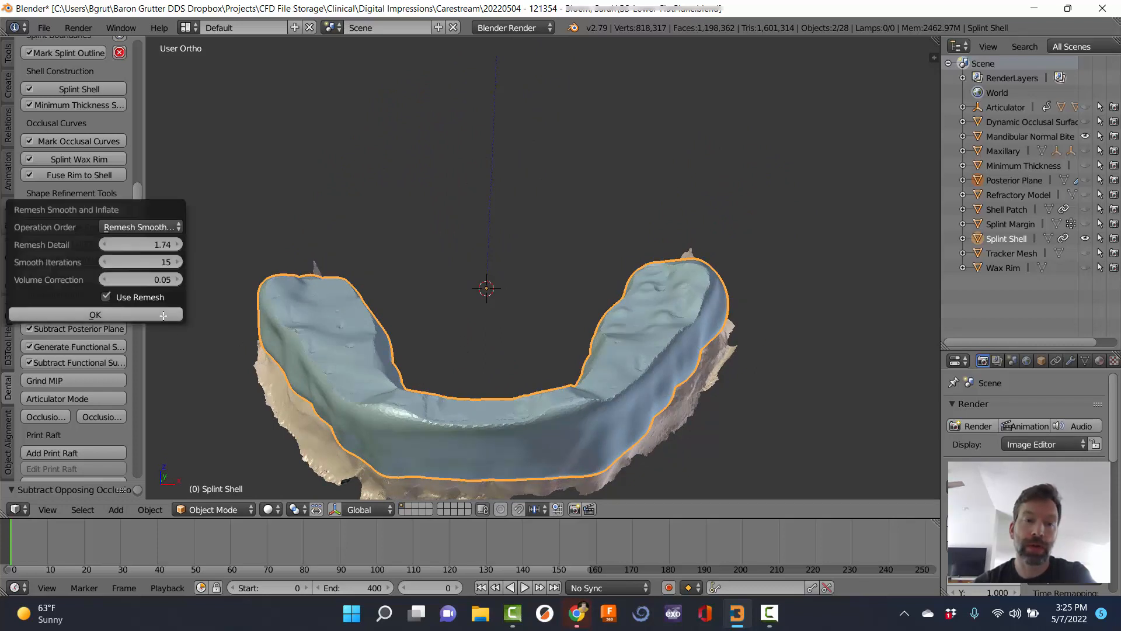
left_click(163, 316)
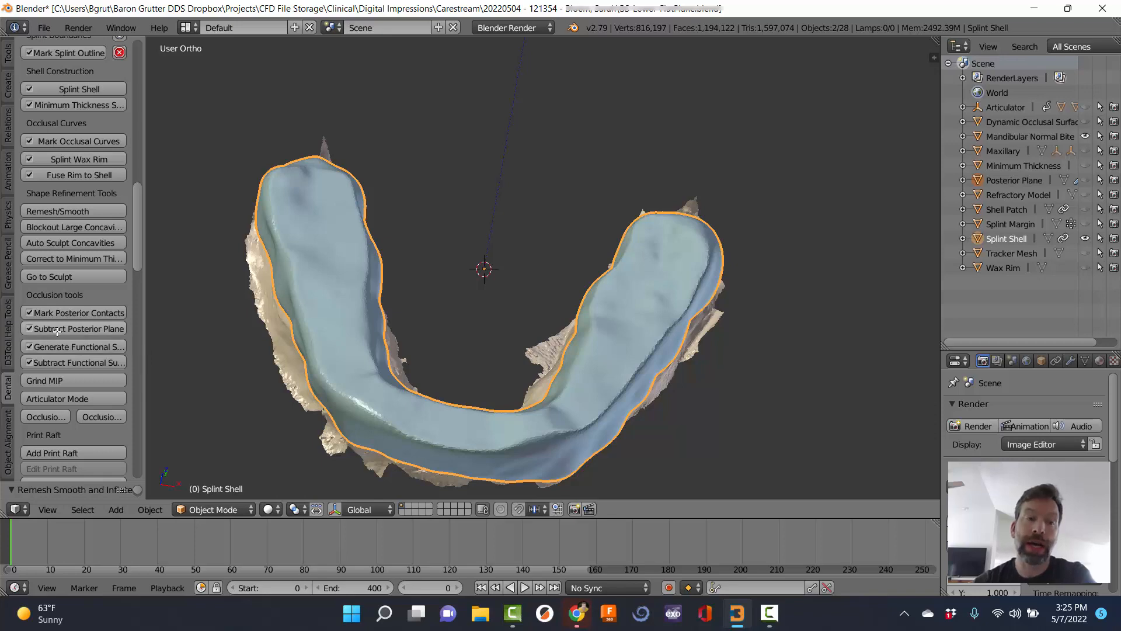
left_click(59, 363)
middle_click_drag(610, 408, 419, 395)
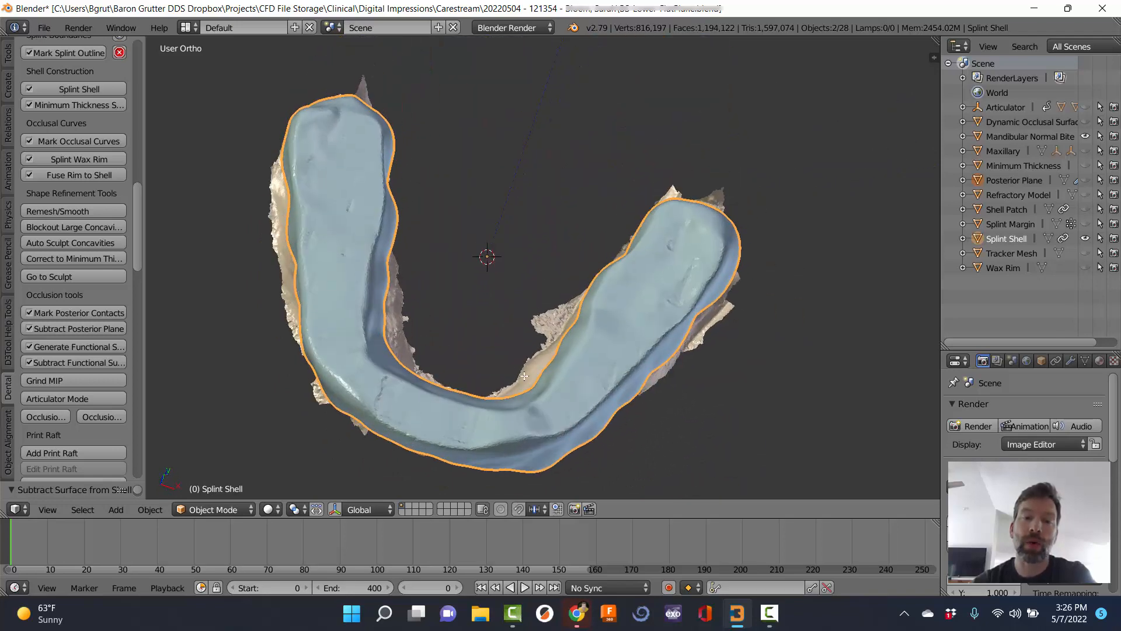
middle_click_drag(523, 375, 464, 303)
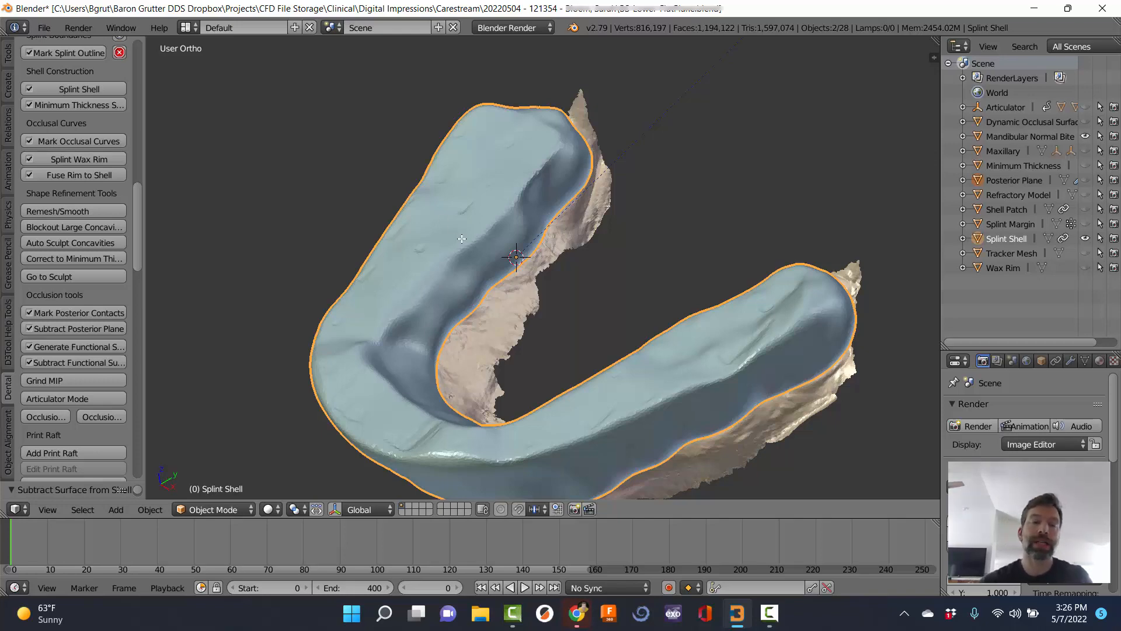
middle_click_drag(470, 365, 567, 274)
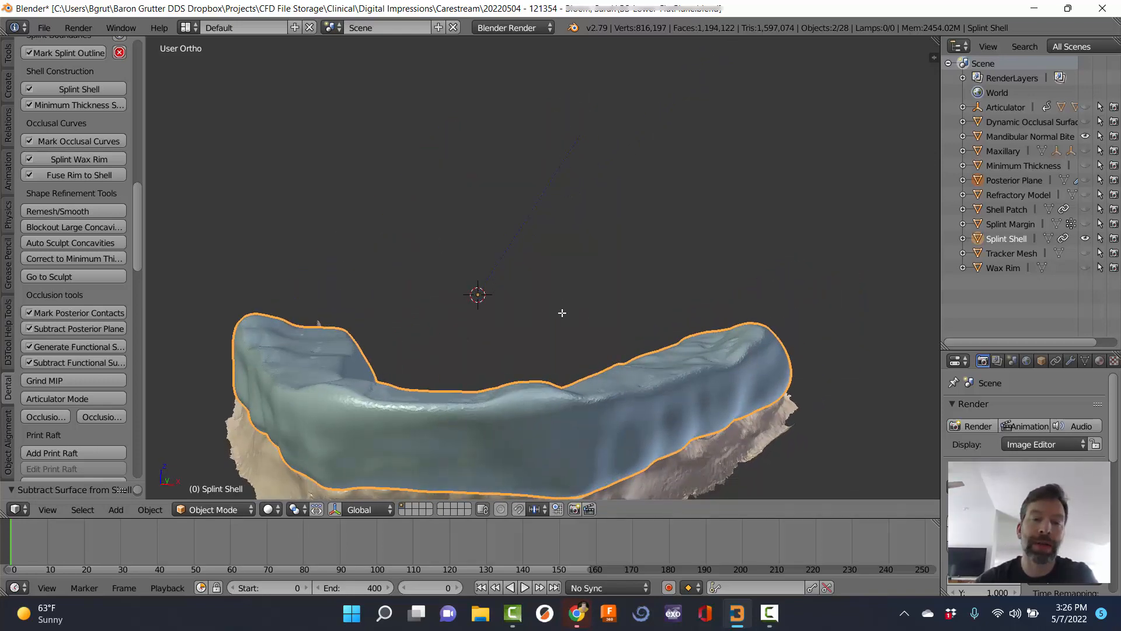
middle_click_drag(562, 313, 615, 322)
middle_click_drag(540, 355, 567, 305)
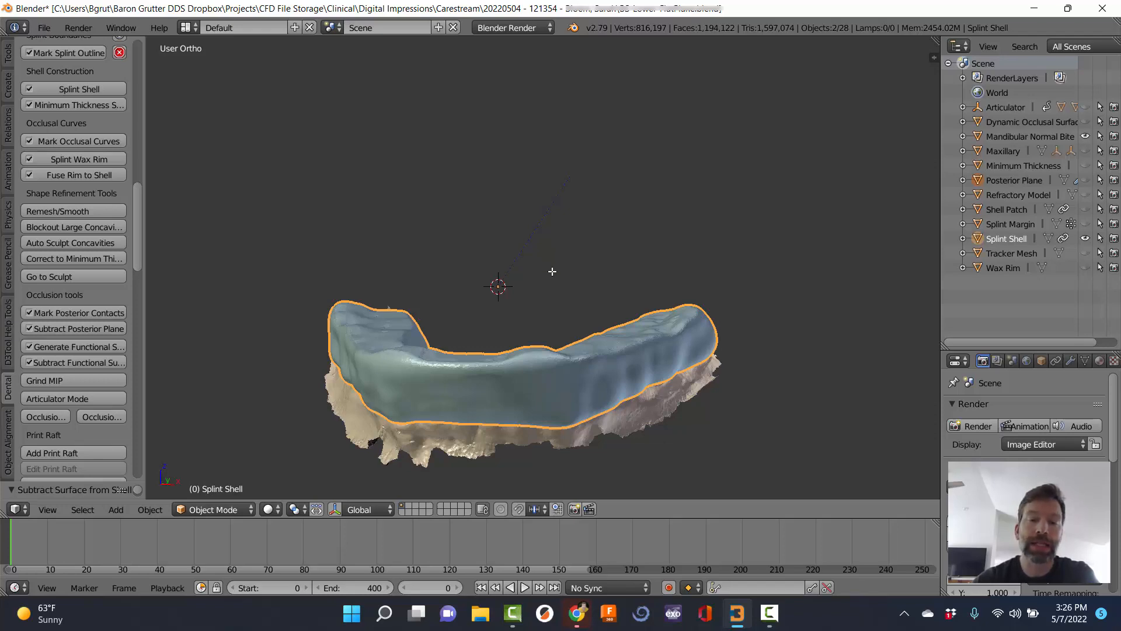
middle_click_drag(552, 272, 480, 325)
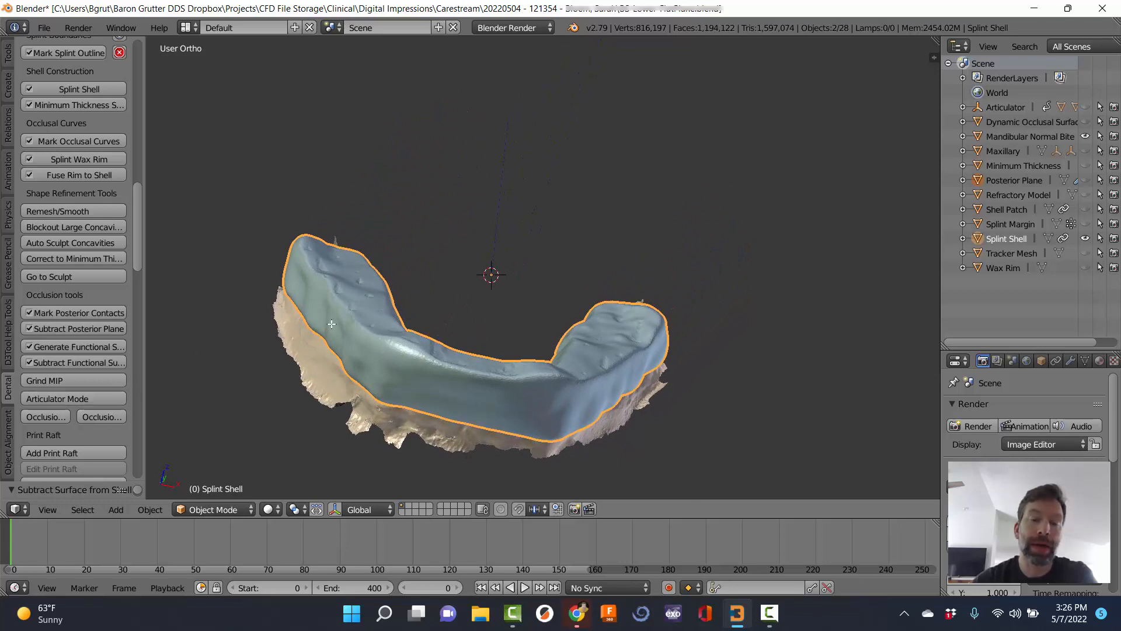
middle_click_drag(575, 295, 210, 313)
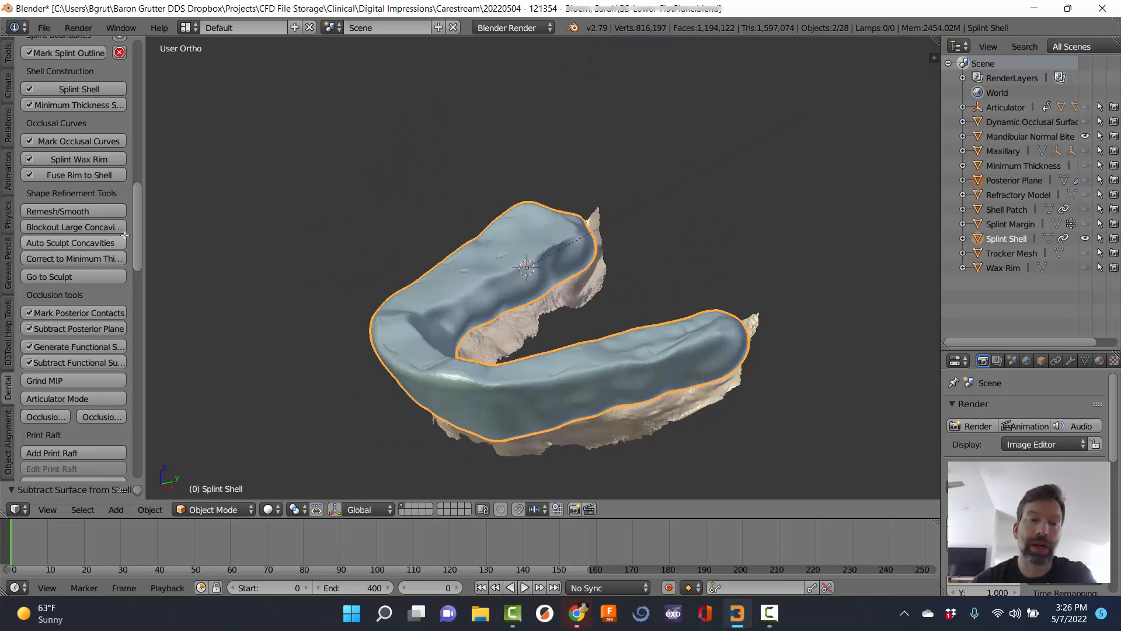
scroll(137, 246, "down", 8)
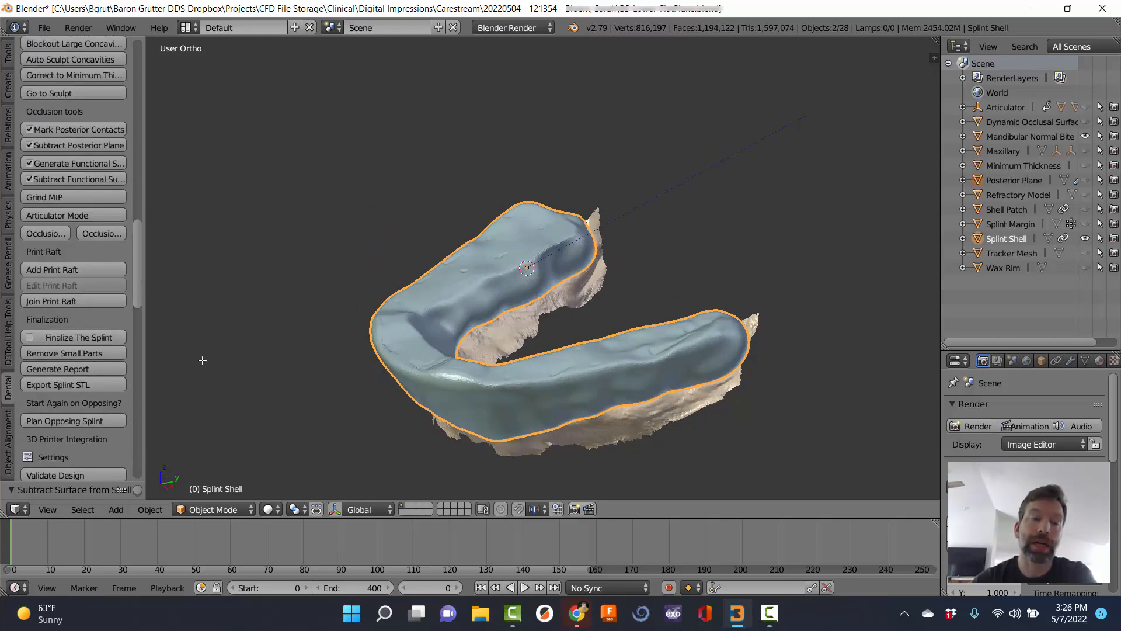
From a frontal view, set the 3D cursor on the splint's anterior surface.
middle_click_drag(405, 395, 562, 308)
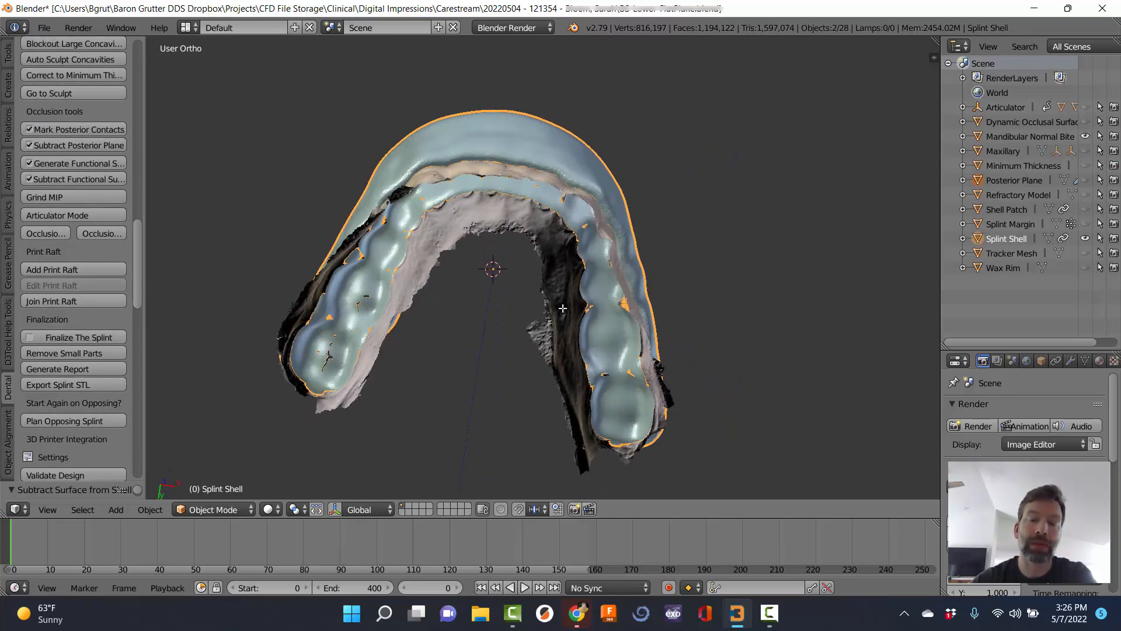
middle_click_drag(592, 158, 465, 319)
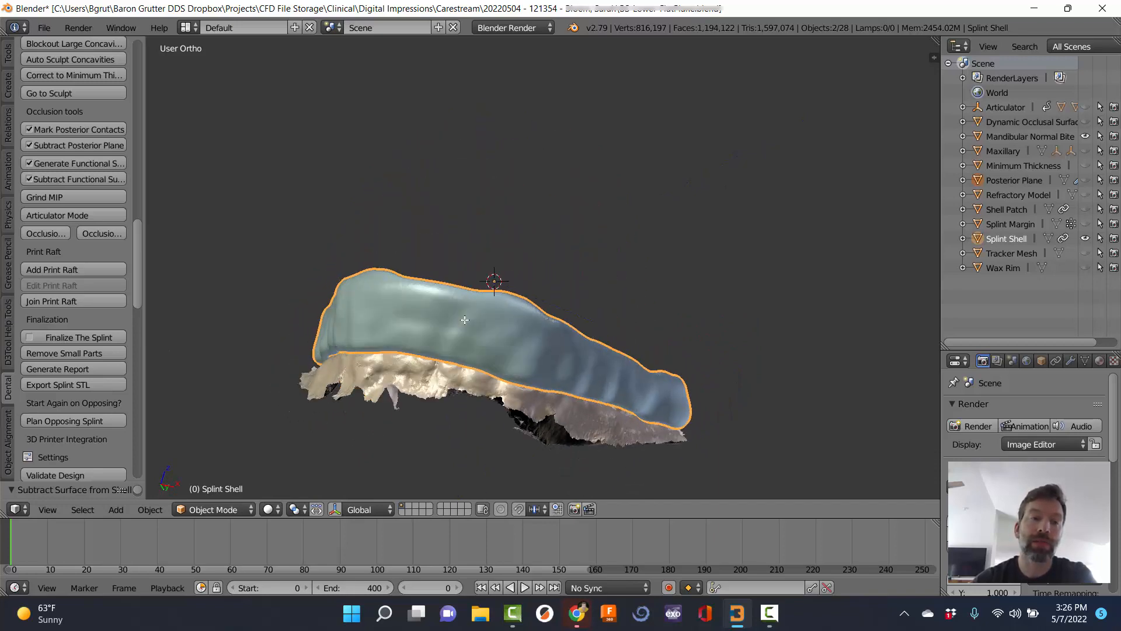
middle_click_drag(336, 219, 65, 304)
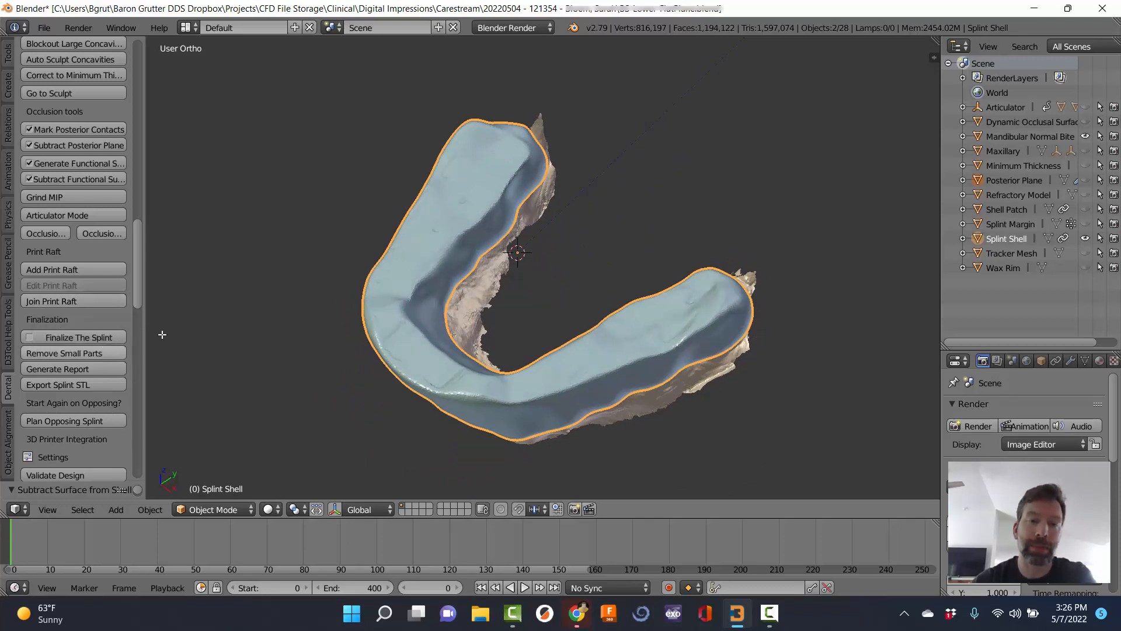
middle_click_drag(392, 370, 460, 290)
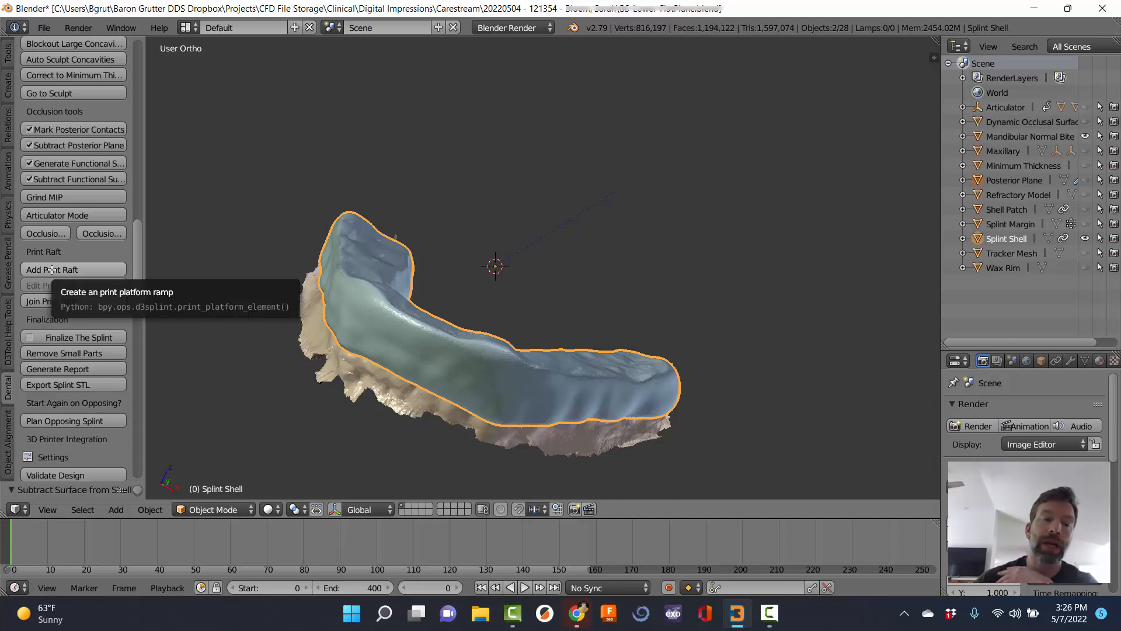
middle_click_drag(268, 279, 463, 410)
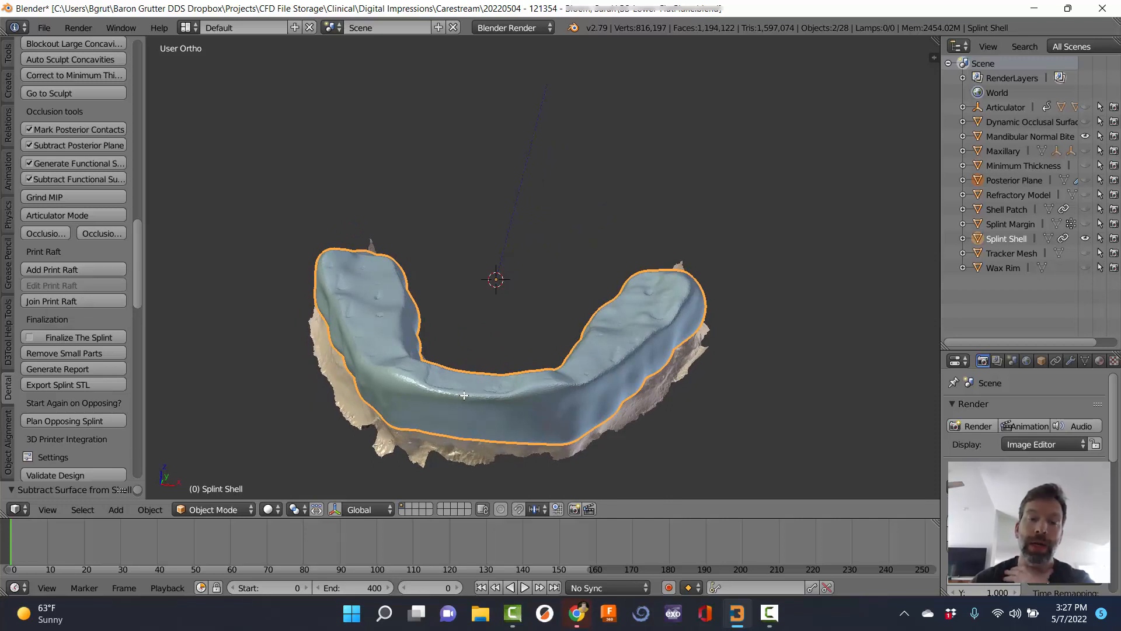
left_click(464, 396)
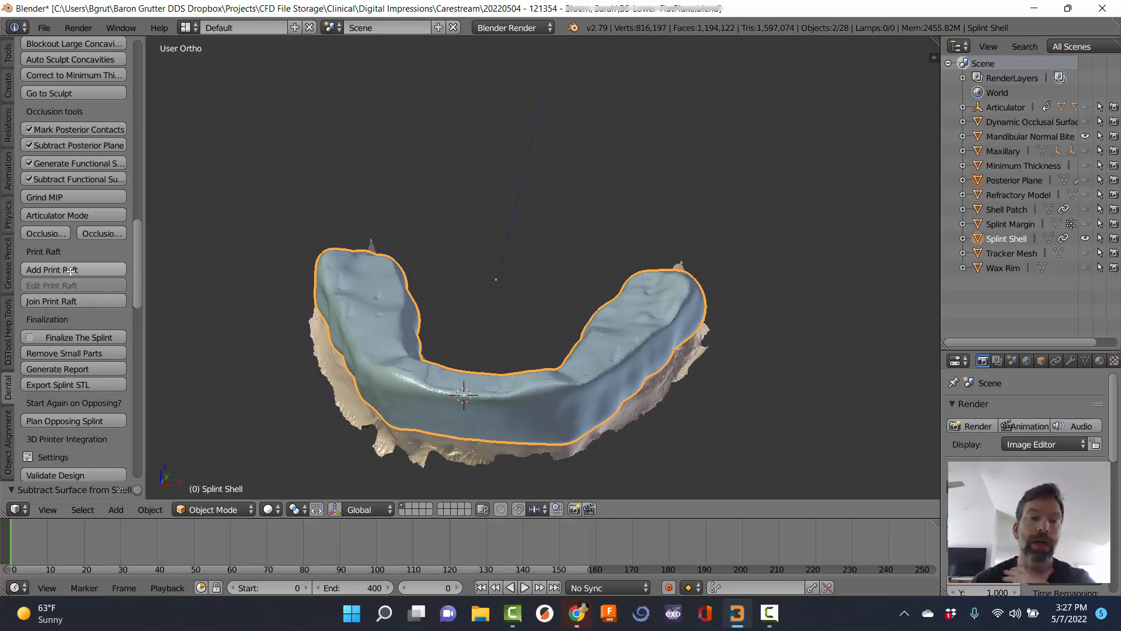
middle_click_drag(403, 420, 477, 338)
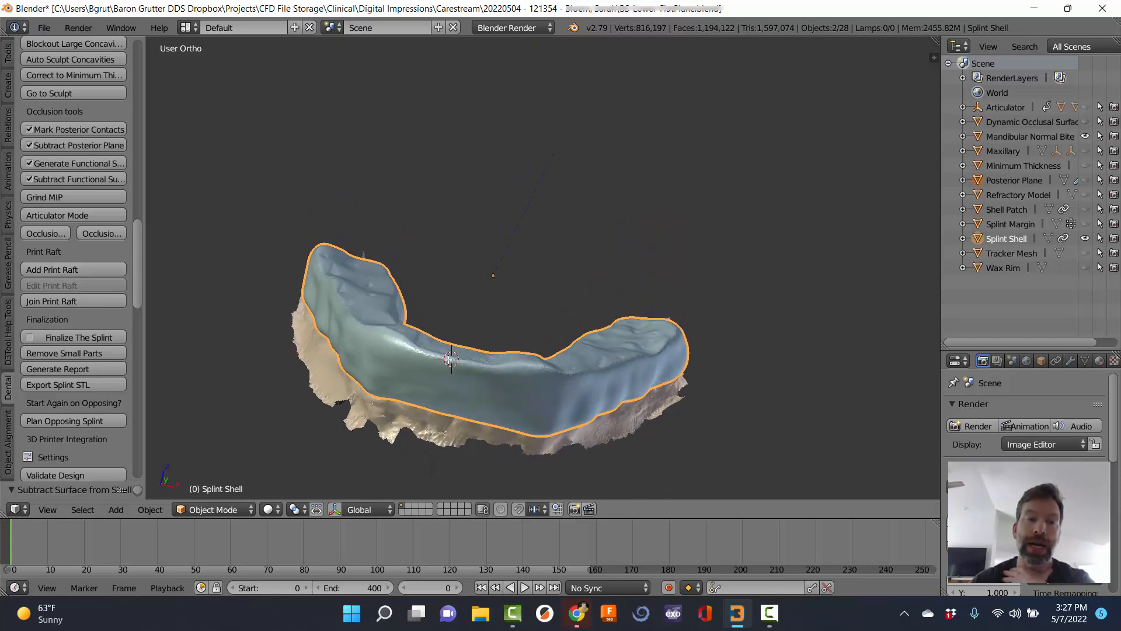
Add an Anterior Platform raft (width 18, length 7.5, thickness 2, bevel 0.5, angle 45).
left_click(97, 269)
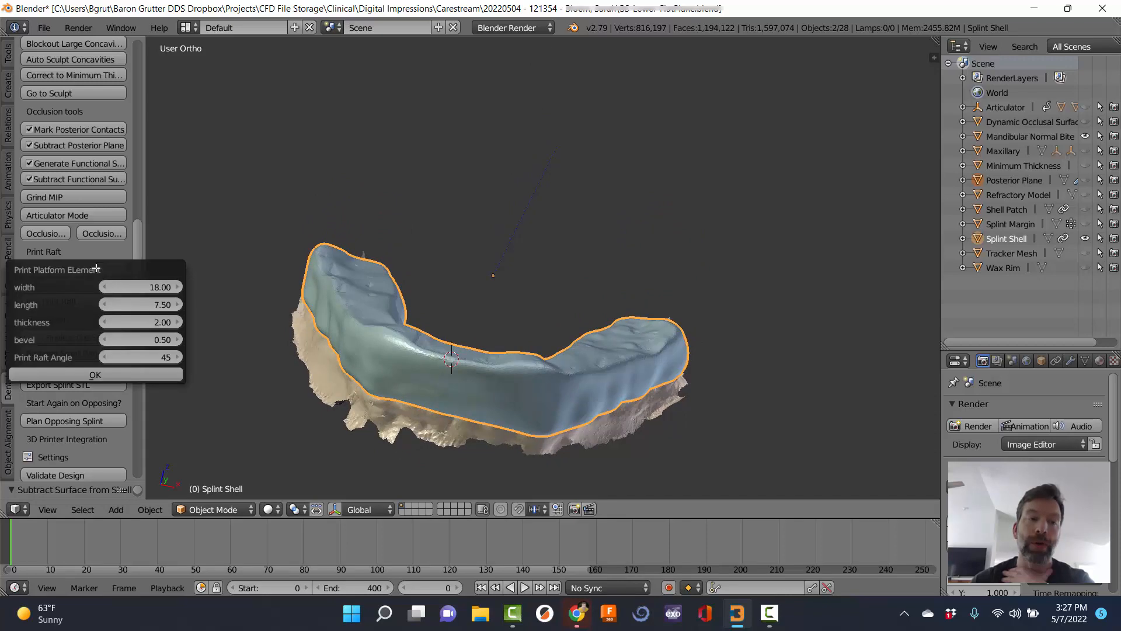
left_click(114, 372)
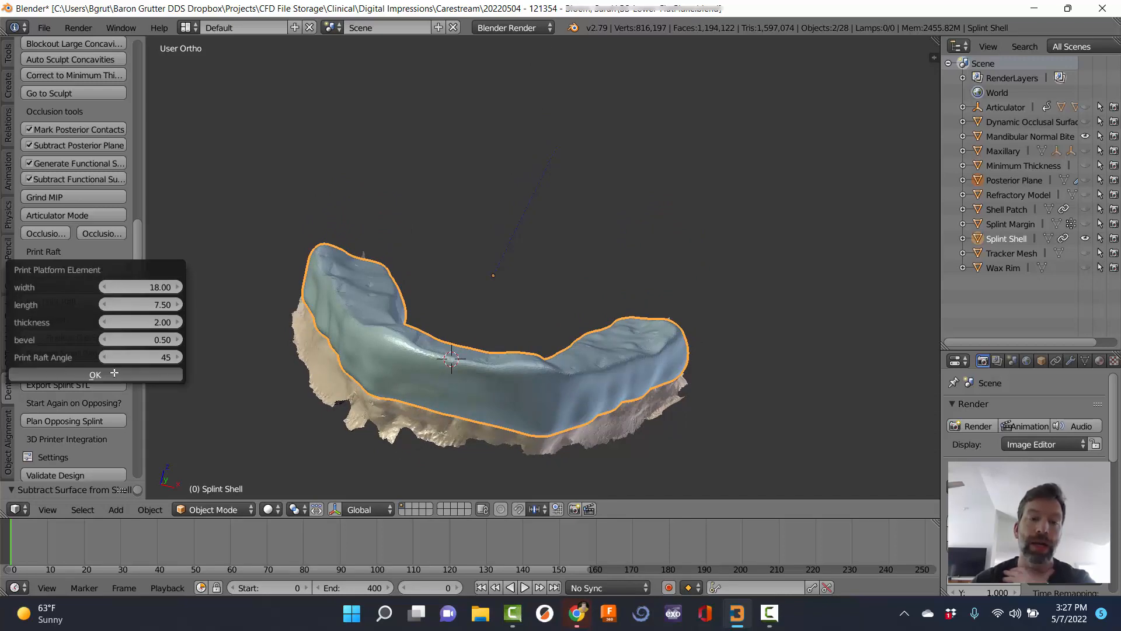
middle_click_drag(304, 379, 433, 246)
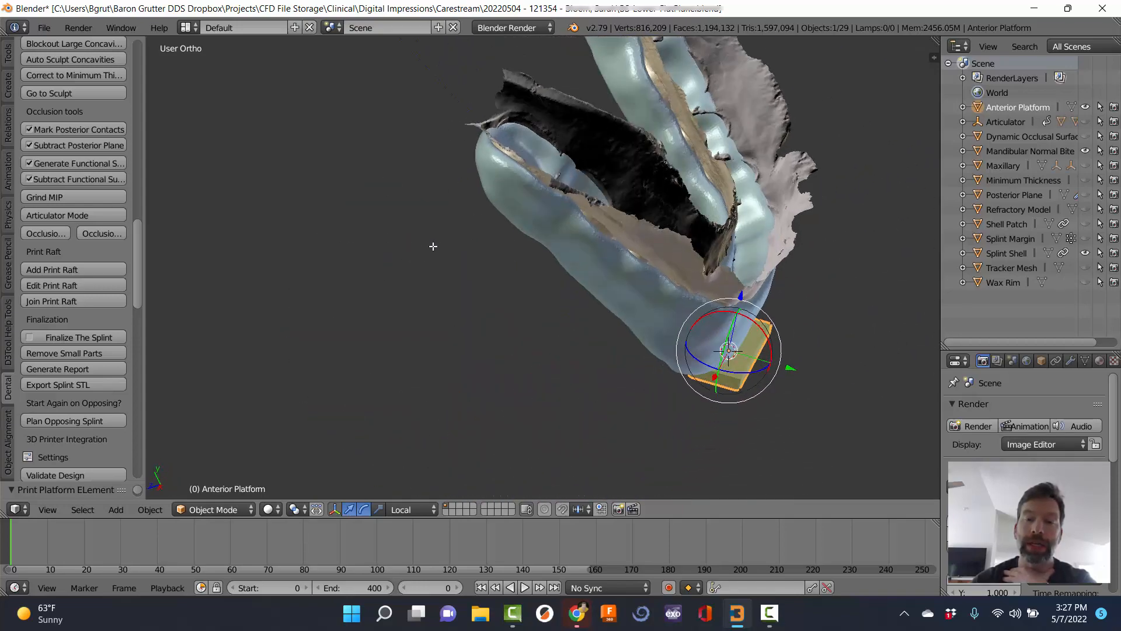
middle_click_drag(804, 243, 625, 183)
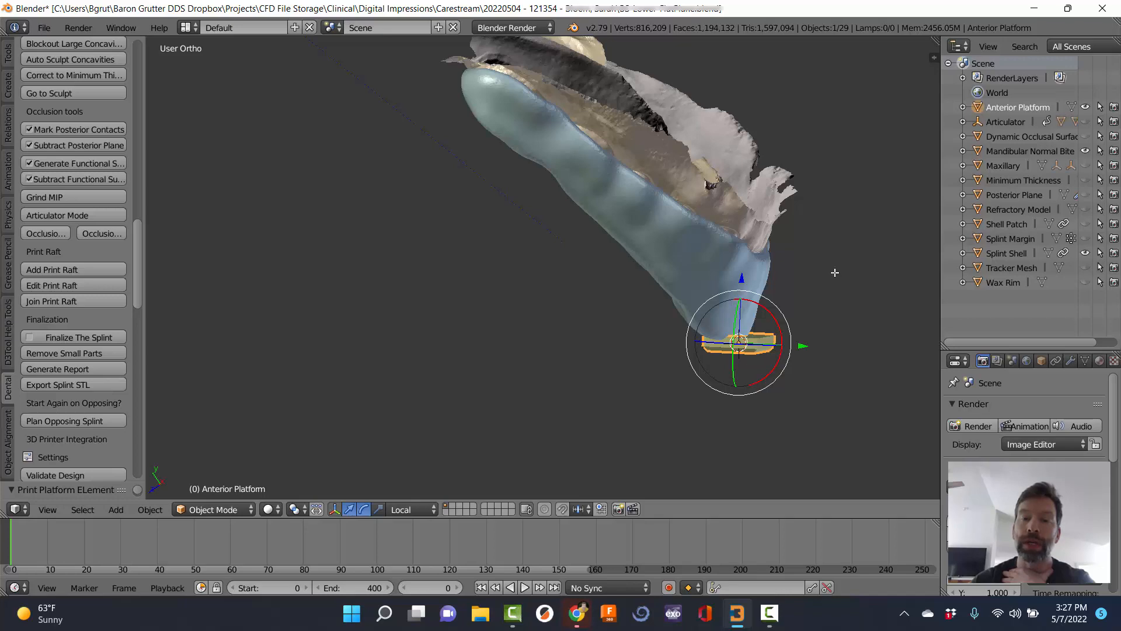
middle_click_drag(835, 273, 569, 279)
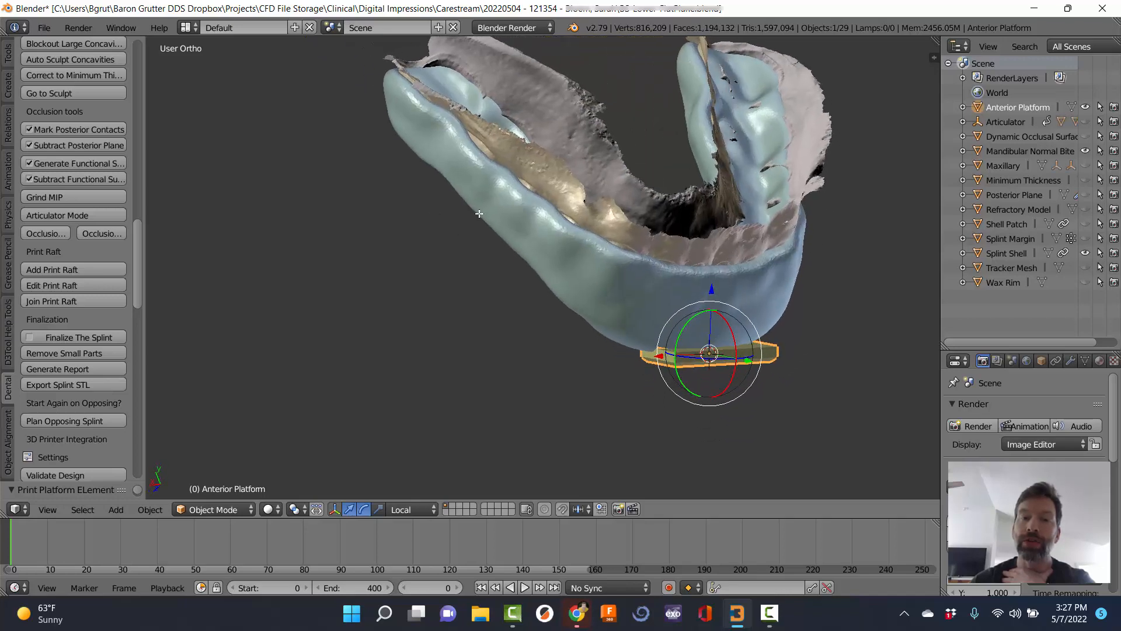
middle_click_drag(479, 214, 642, 249)
middle_click_drag(517, 249, 563, 435)
scroll(498, 321, "up", 4)
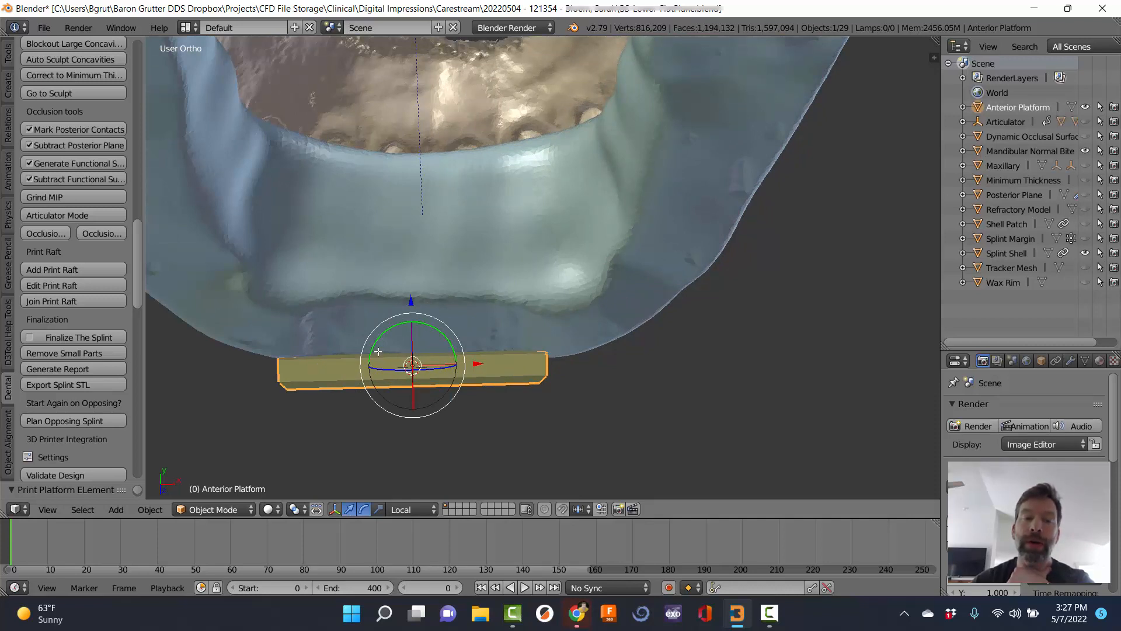
middle_click_drag(373, 354, 373, 341)
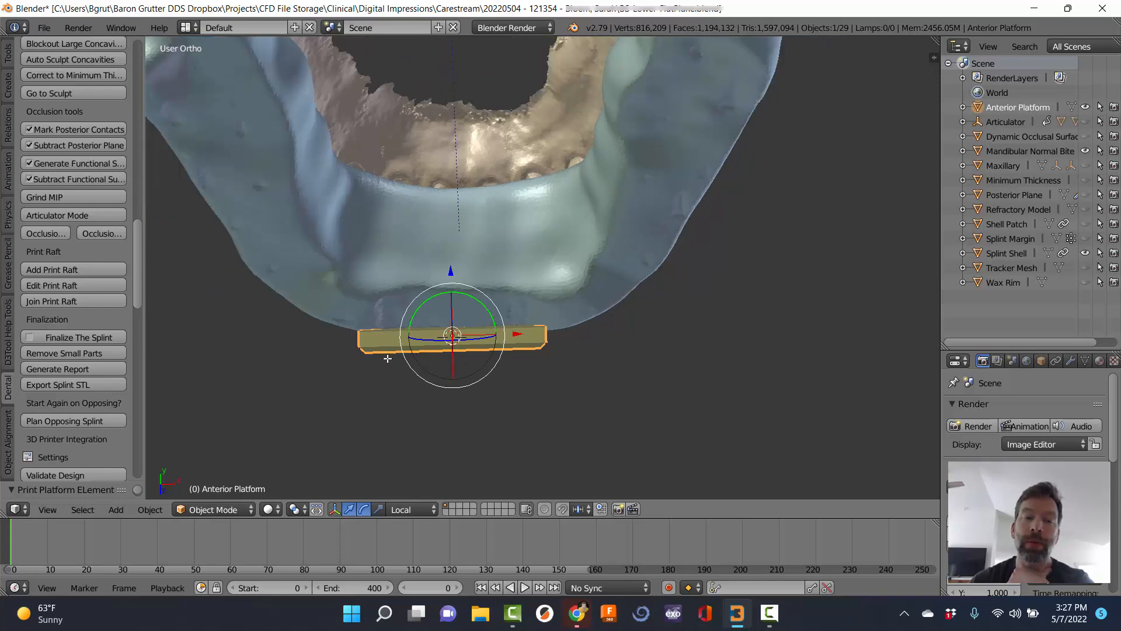
middle_click_drag(468, 395, 369, 225)
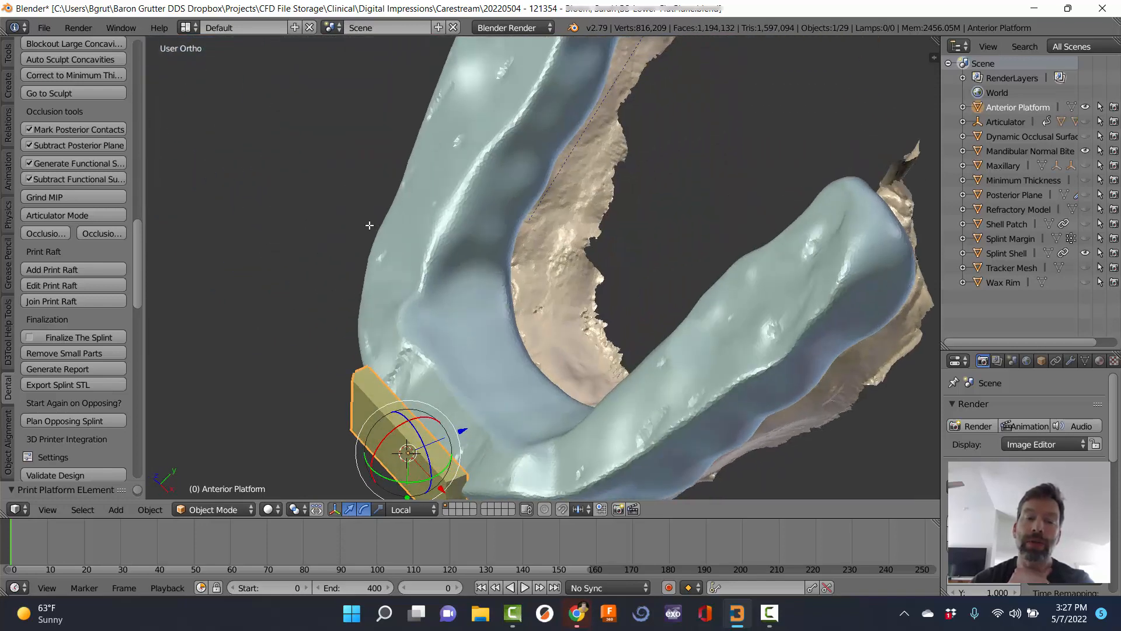
scroll(382, 257, "down", 4)
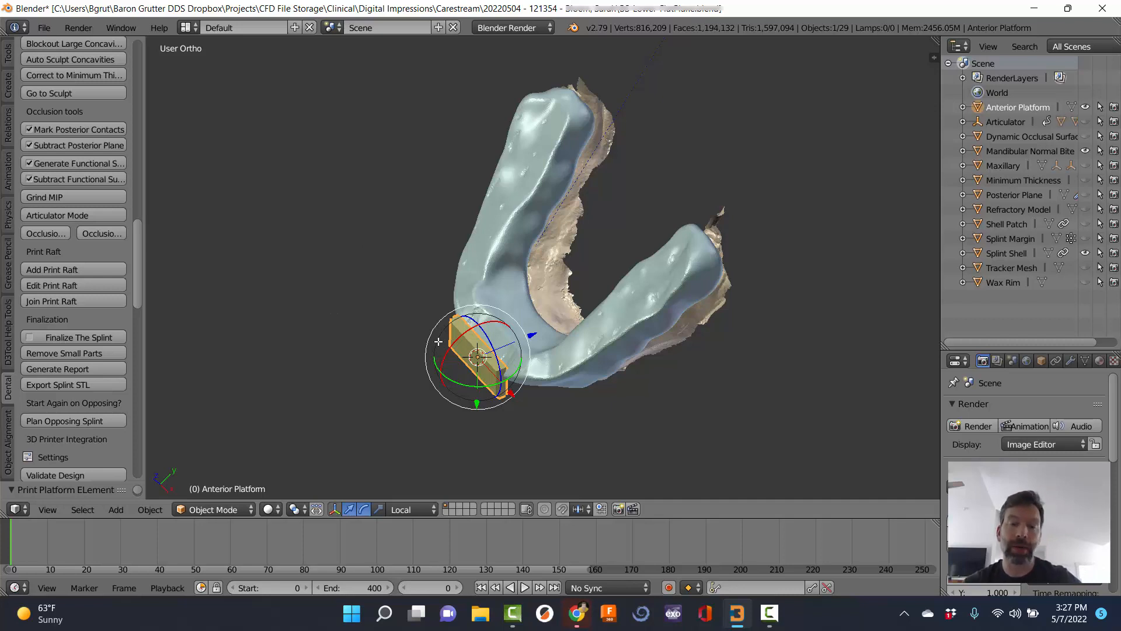
Undo the old platform and re-add it at the shell top with raft angle 225.
key("ctrl+z")
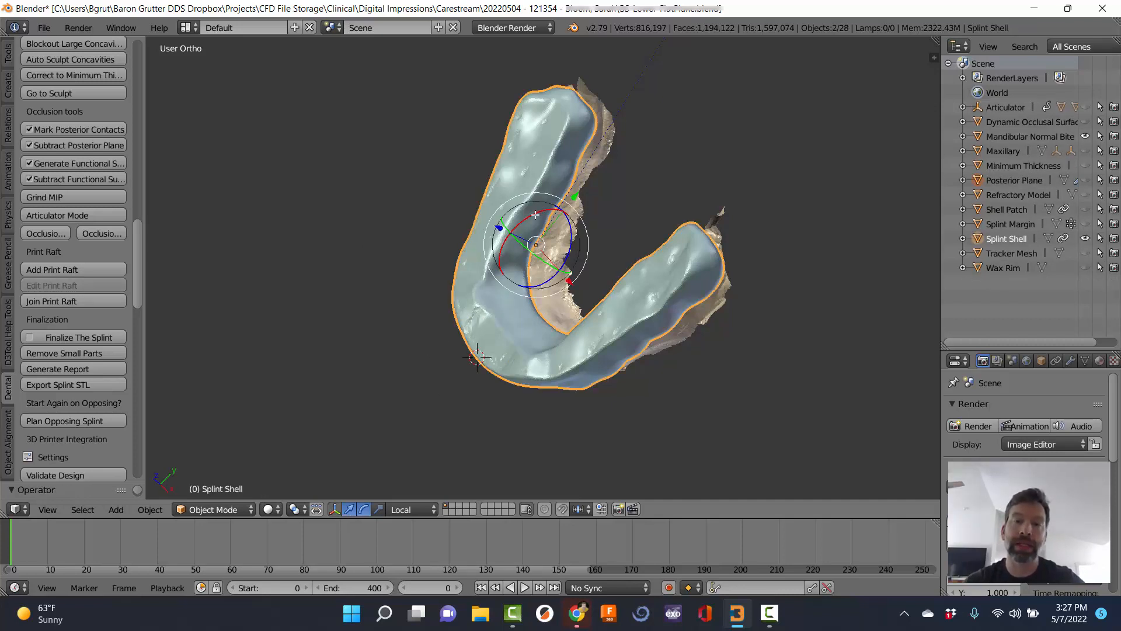
left_click(572, 102)
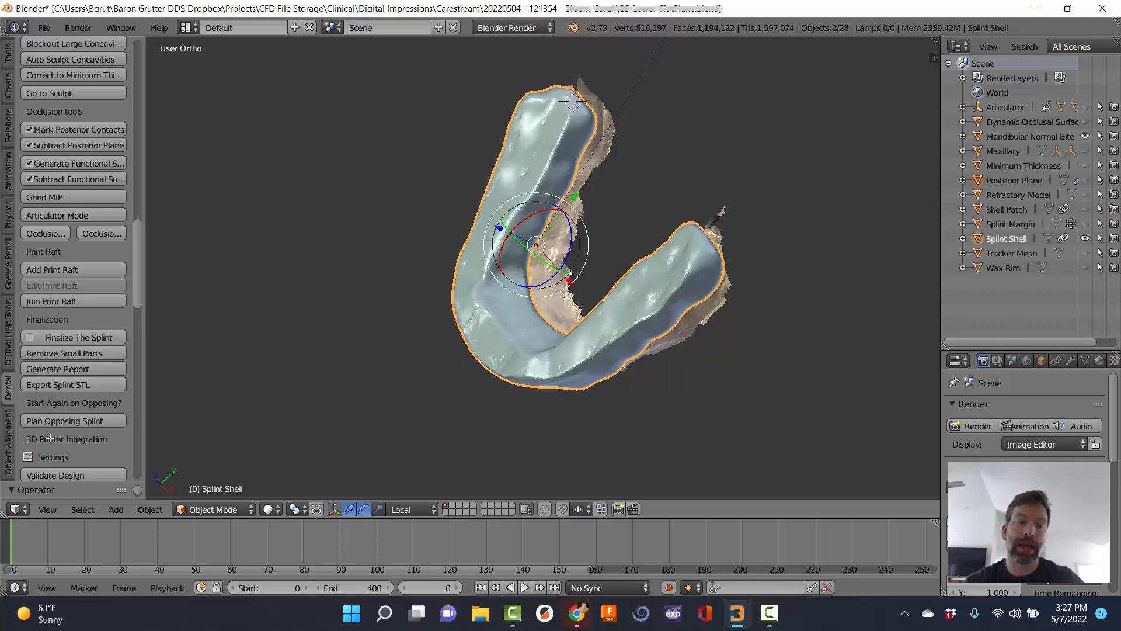
left_click(58, 270)
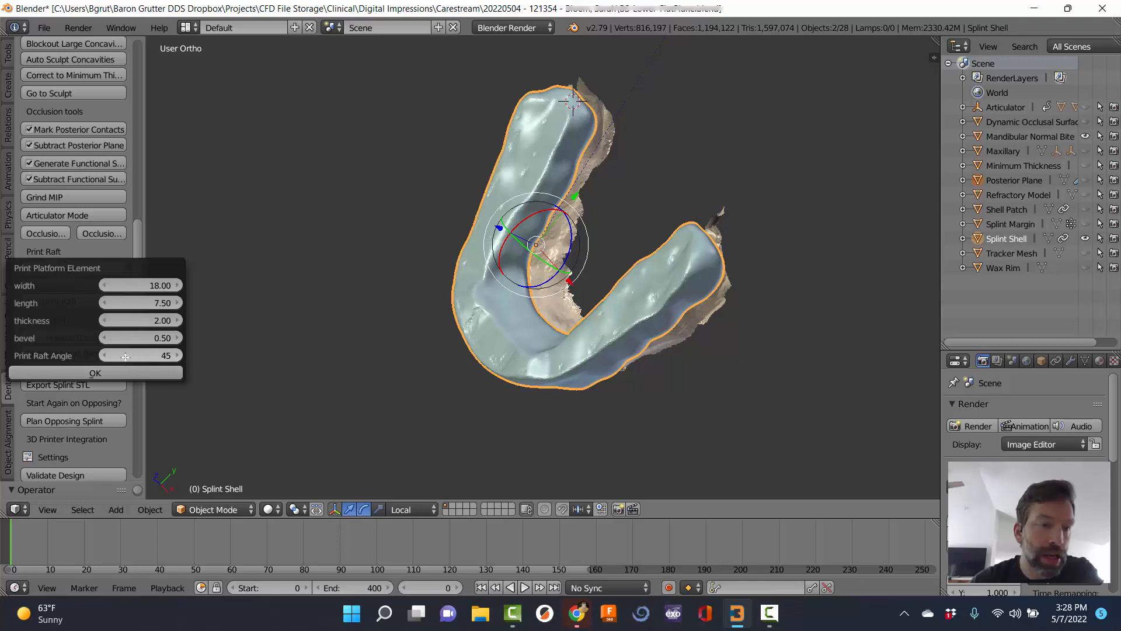
left_click(164, 355)
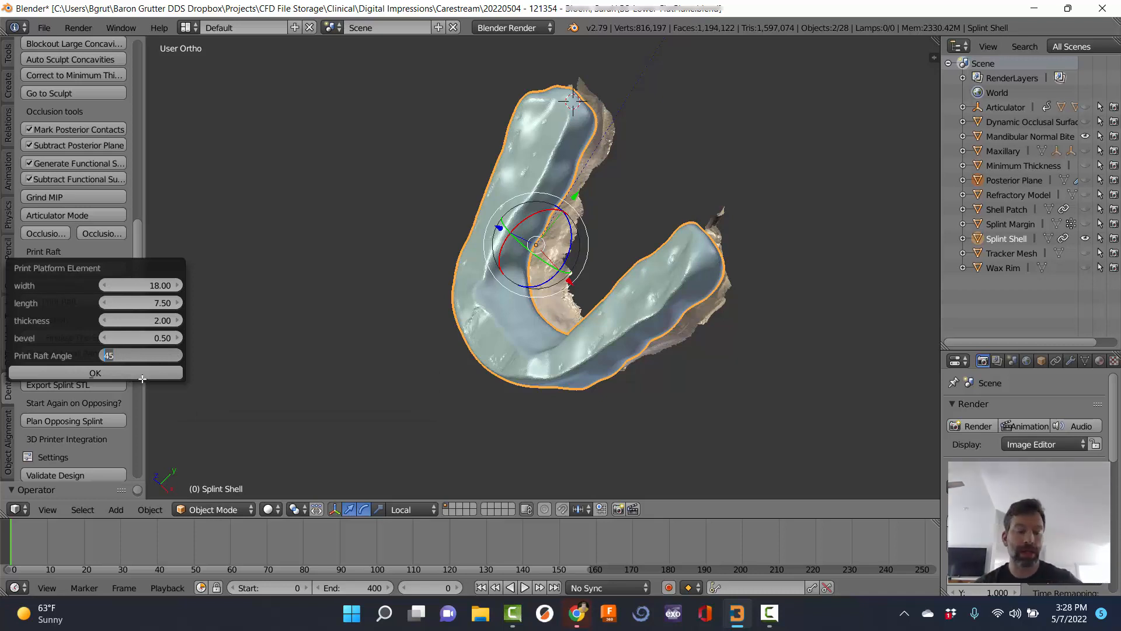
type("22")
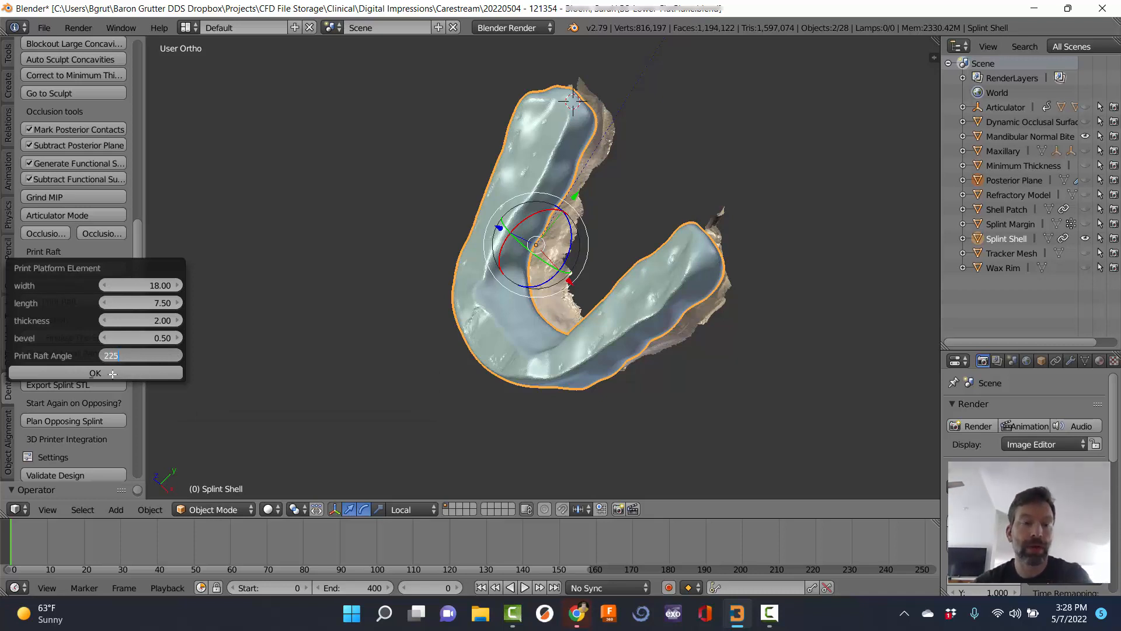
key("Return")
left_click(113, 374)
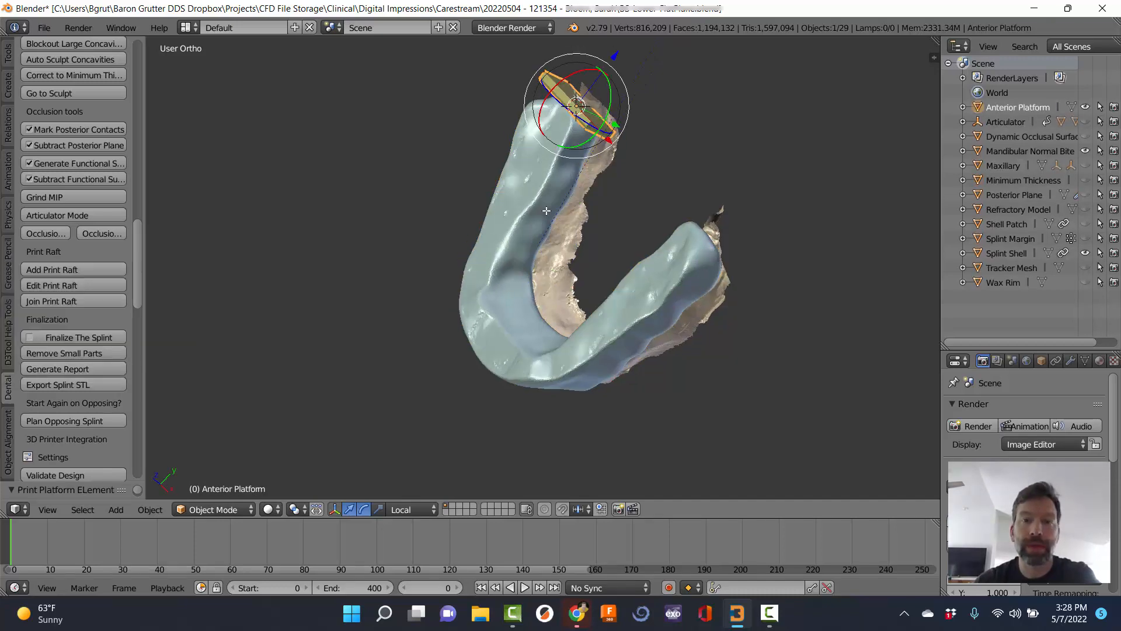
Tilt the Anterior Platform about its local X axis and begin sliding it along that axis.
middle_click_drag(545, 210, 639, 101)
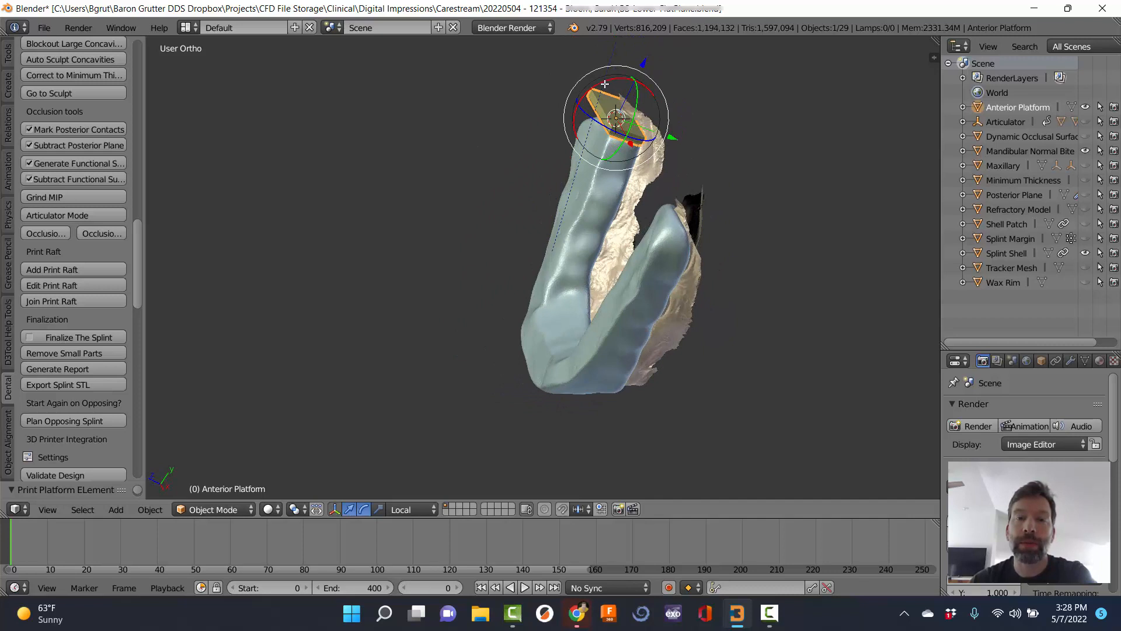
left_click_drag(606, 80, 640, 170)
middle_click_drag(640, 169, 565, 163)
scroll(578, 183, "up", 3)
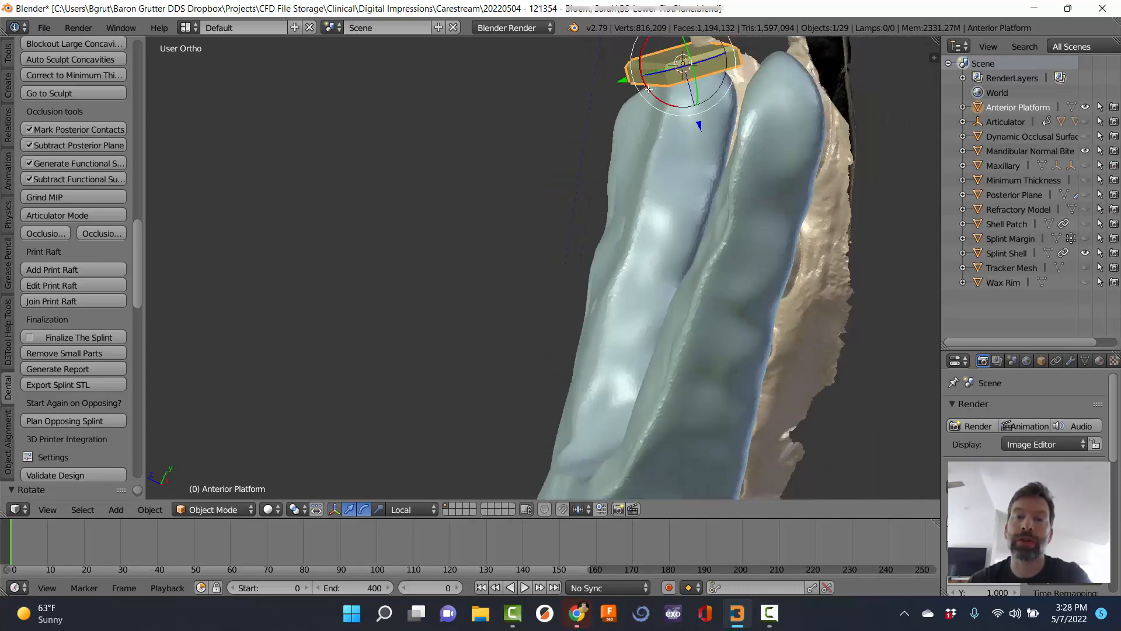
left_click_drag(649, 89, 649, 93)
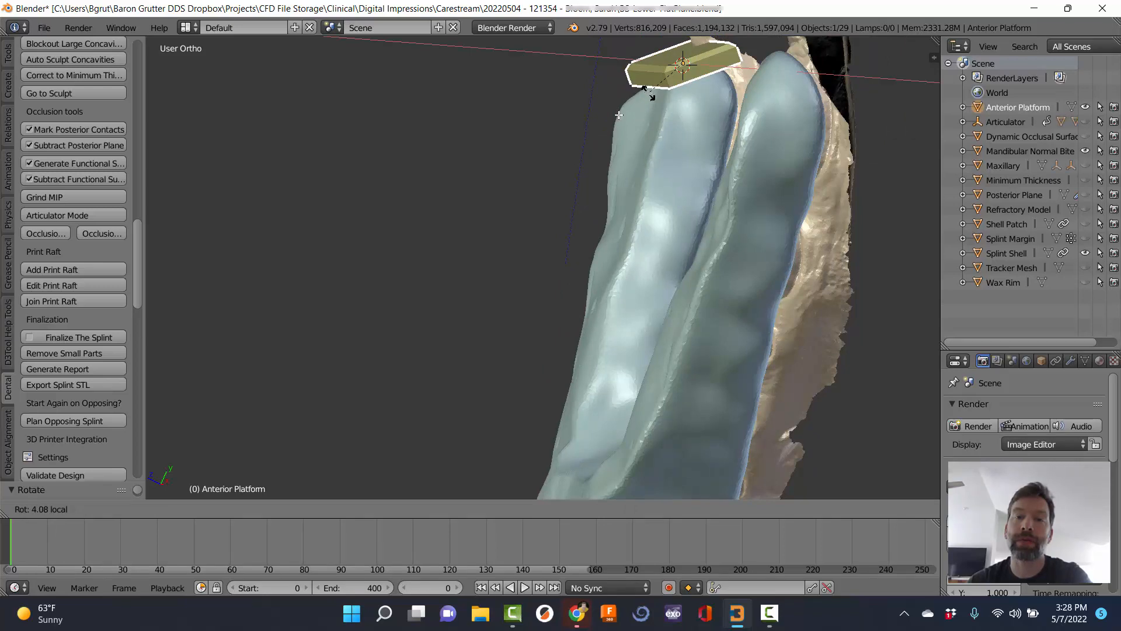
scroll(540, 180, "down", 4)
middle_click_drag(541, 181, 604, 204)
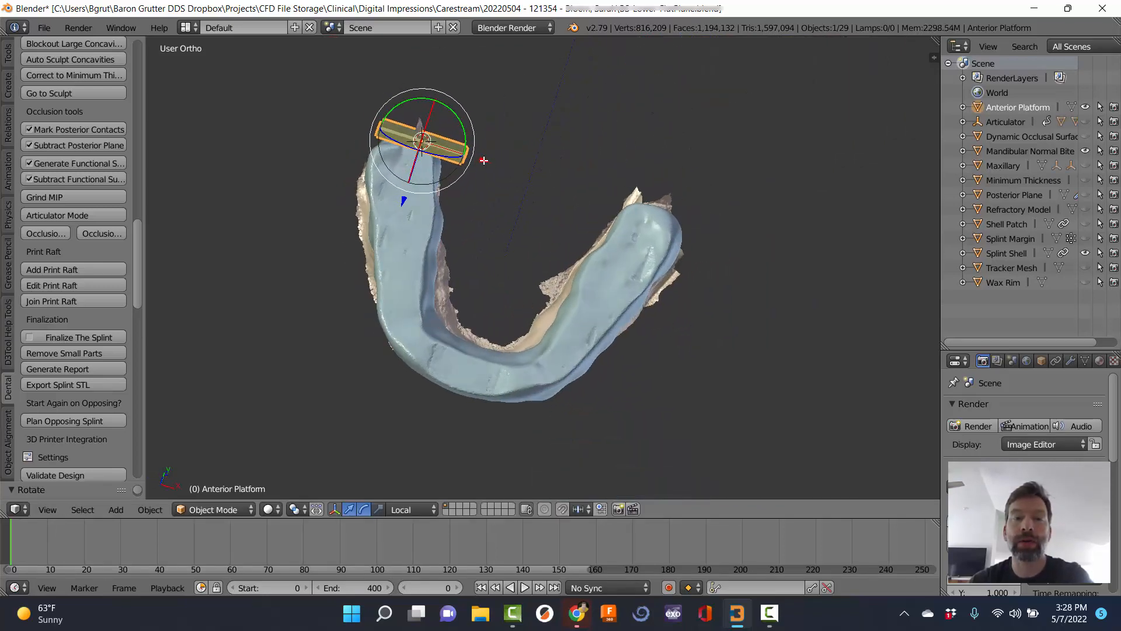
key("g")
key("x")
key("x")
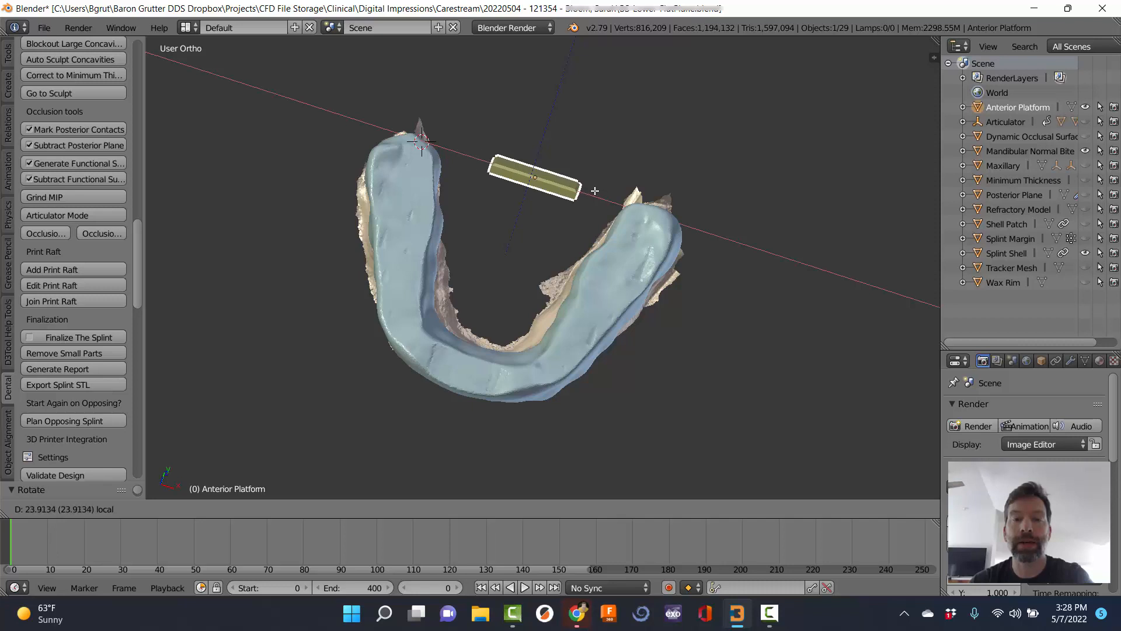
Confirm the platform's position and widen the Anterior Platform to 60.
left_click(590, 191)
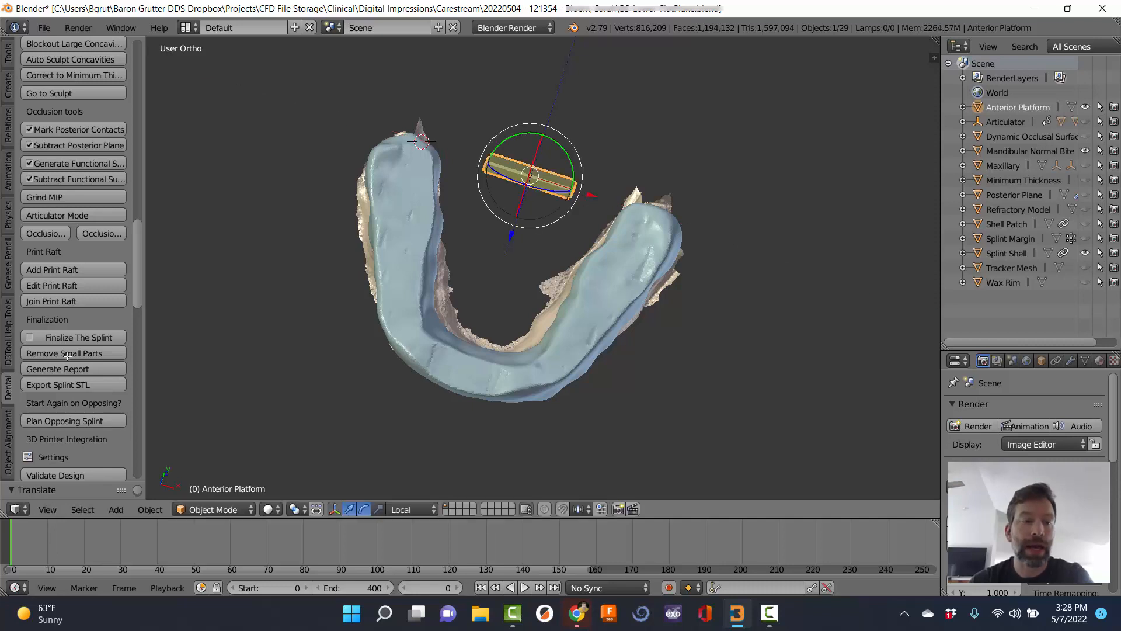
left_click(66, 285)
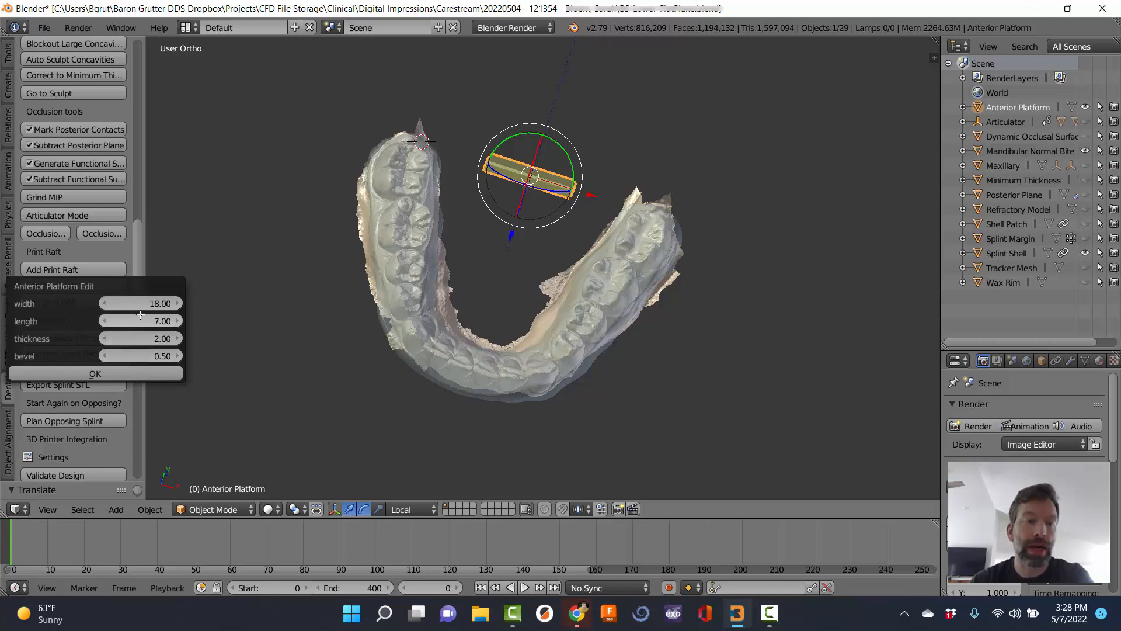
left_click(119, 303)
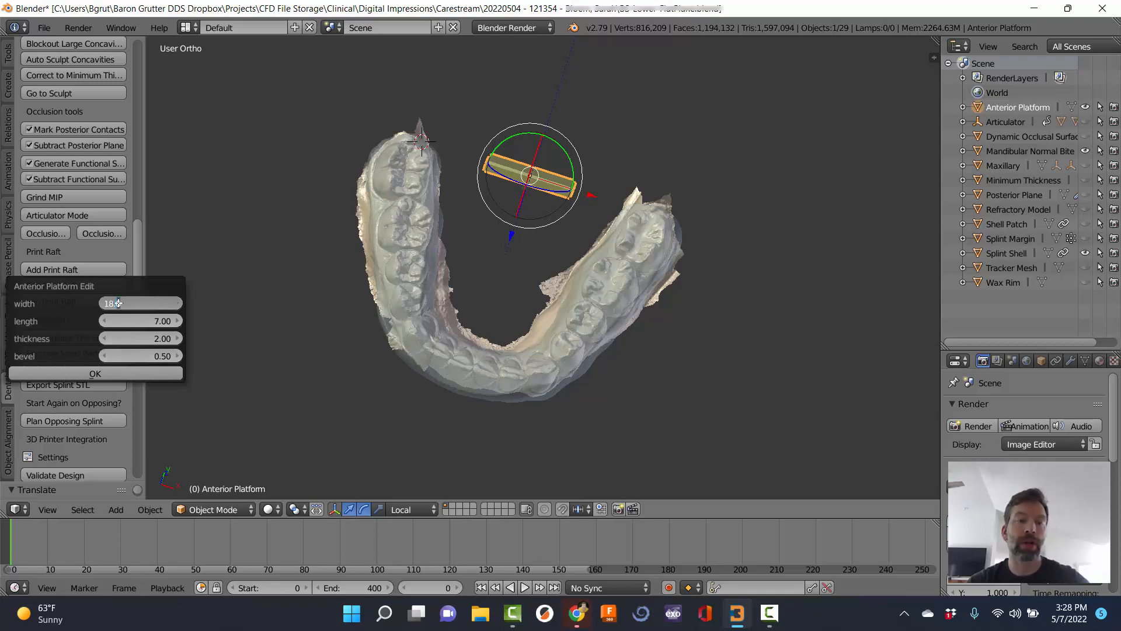
type("60")
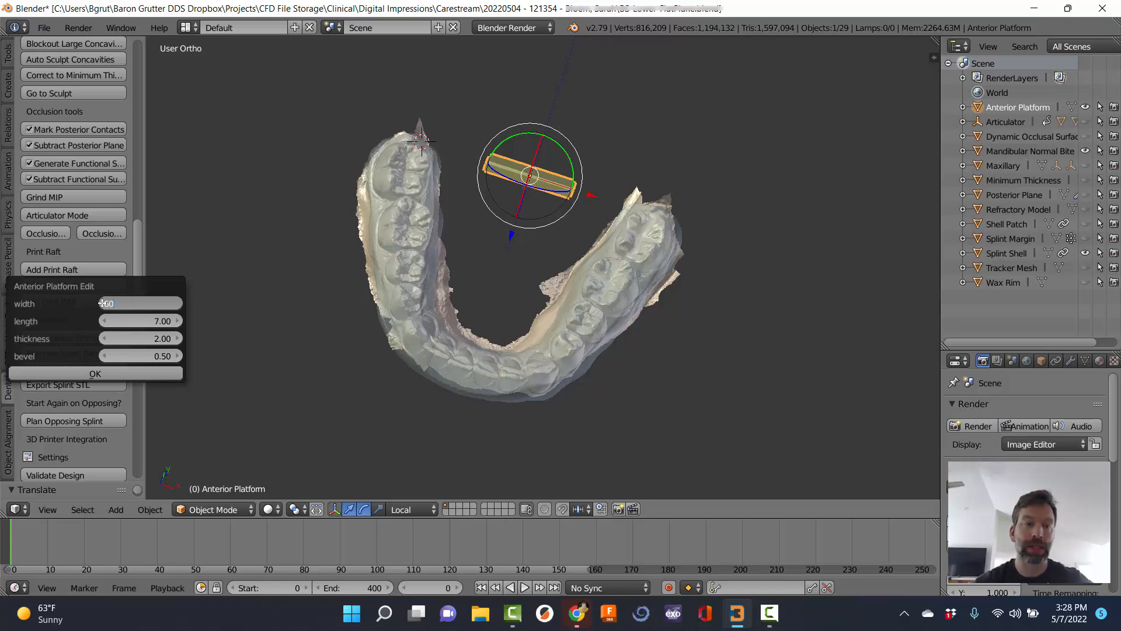
key("Return")
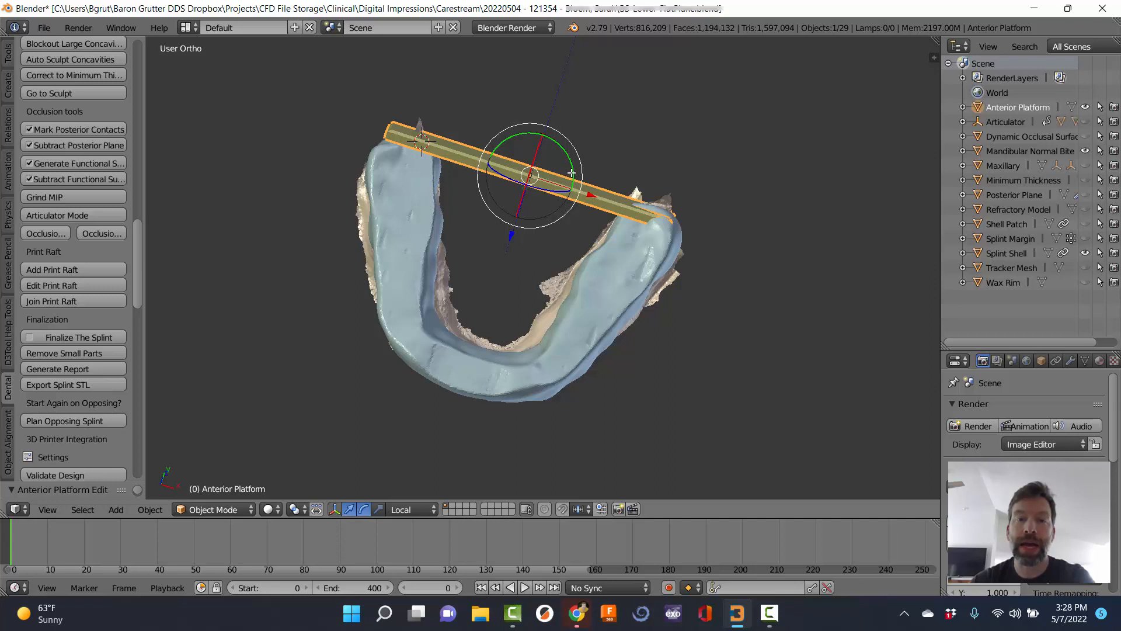
Rotate, raise and slide the platform slightly so it bridges both arch ends.
left_click_drag(571, 173, 630, 159)
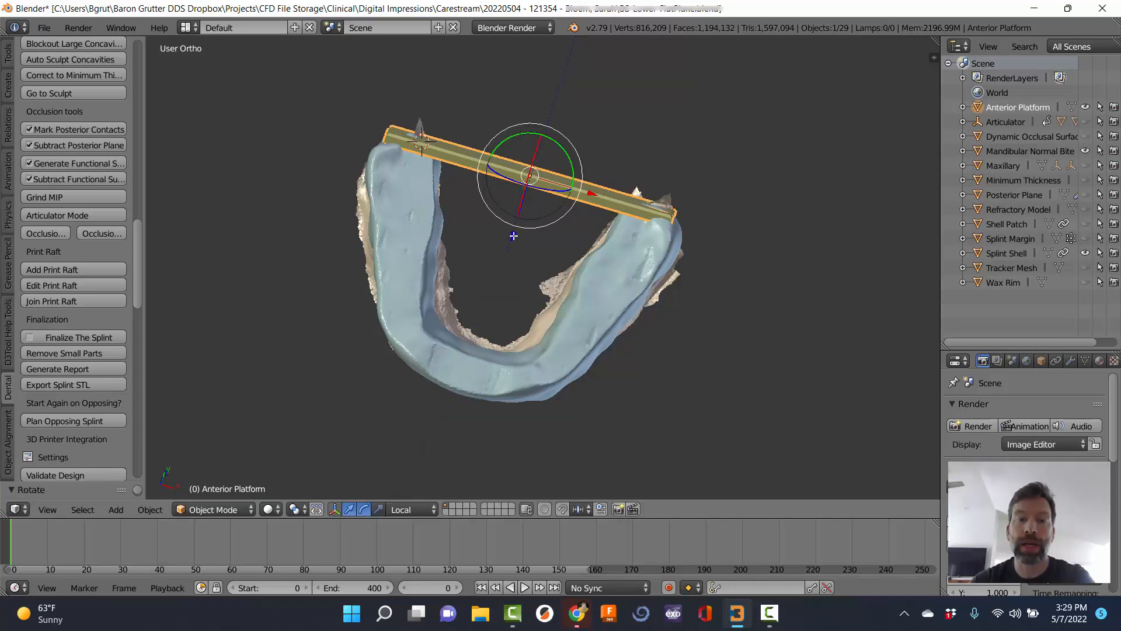
left_click_drag(514, 236, 515, 231)
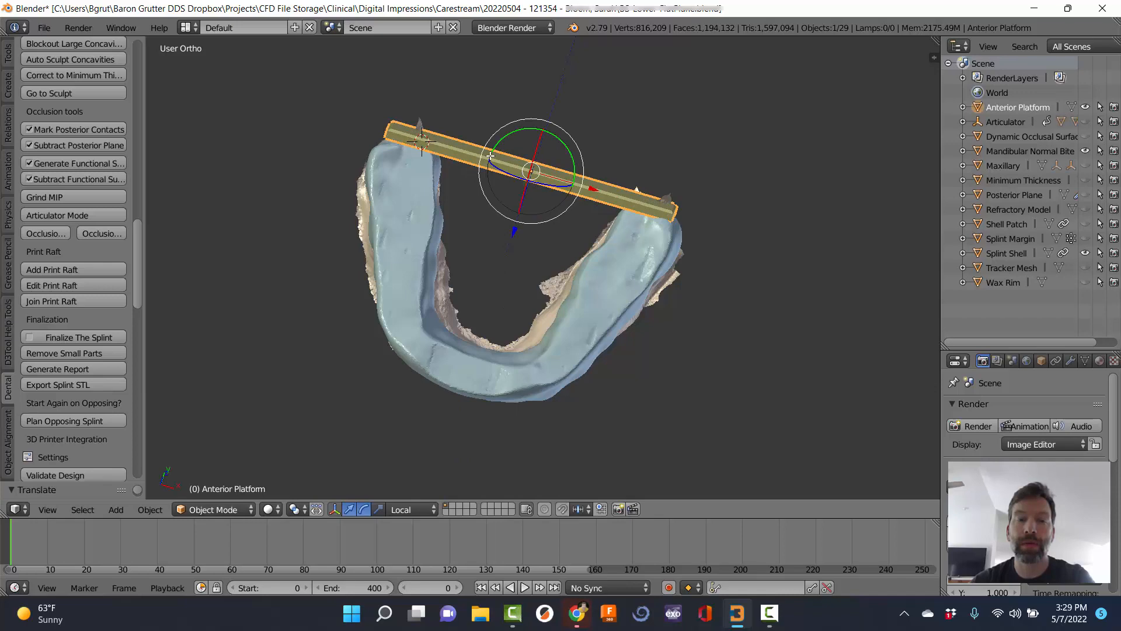
left_click_drag(594, 188, 592, 203)
Select the Anterior Platform, tilt it about its local X axis and slide it along local Y.
left_click(633, 309)
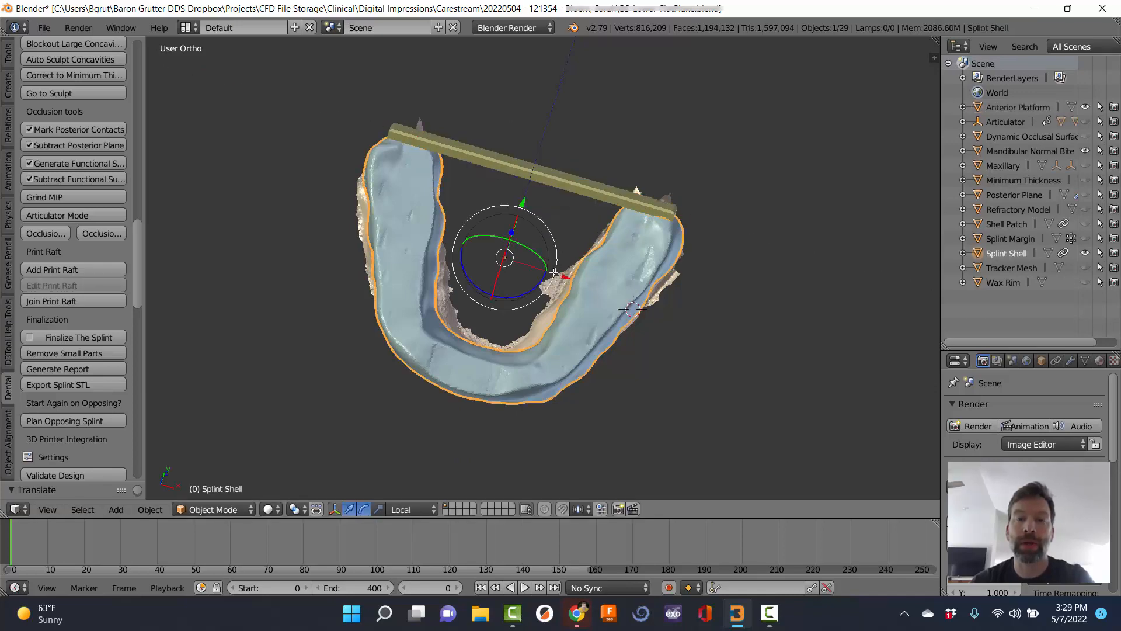
middle_click_drag(689, 320, 528, 251)
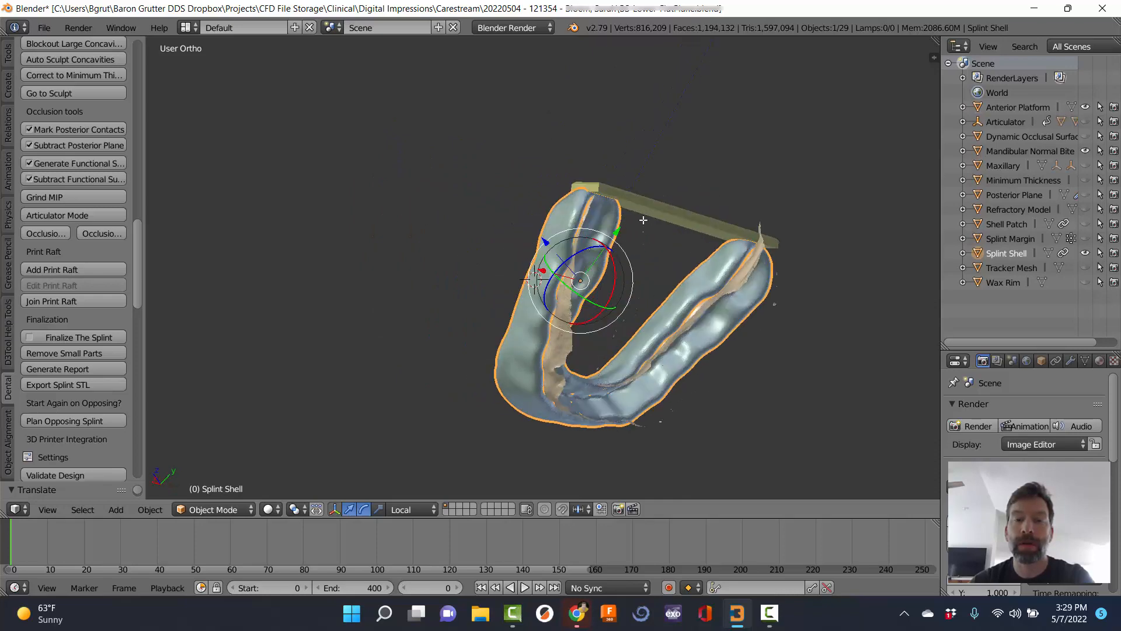
left_click(715, 233)
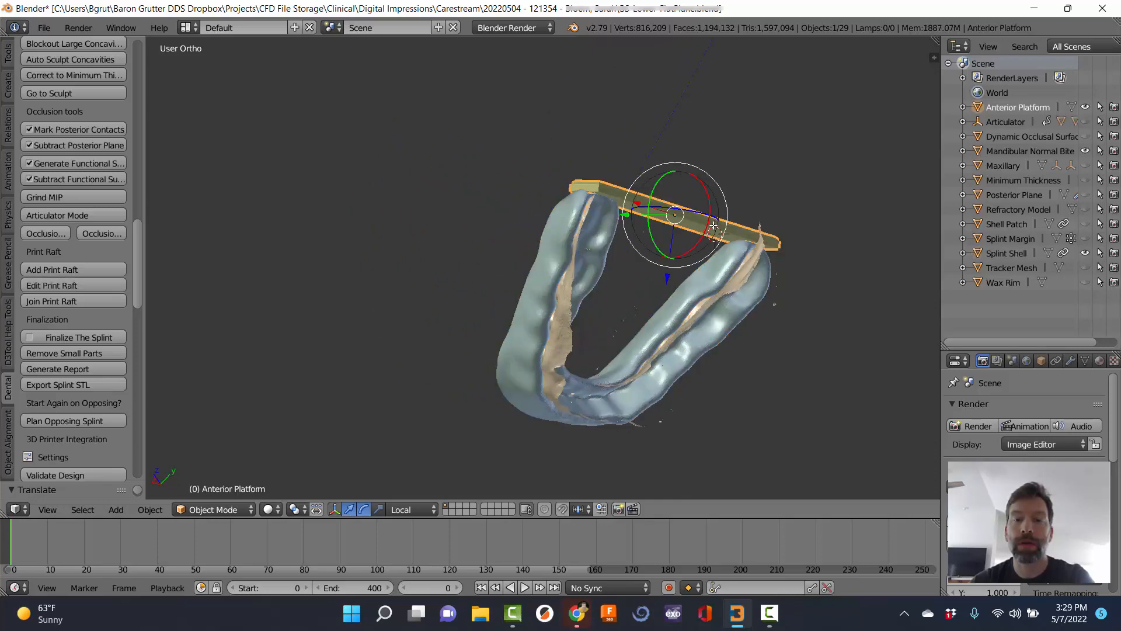
middle_click_drag(856, 198, 530, 233)
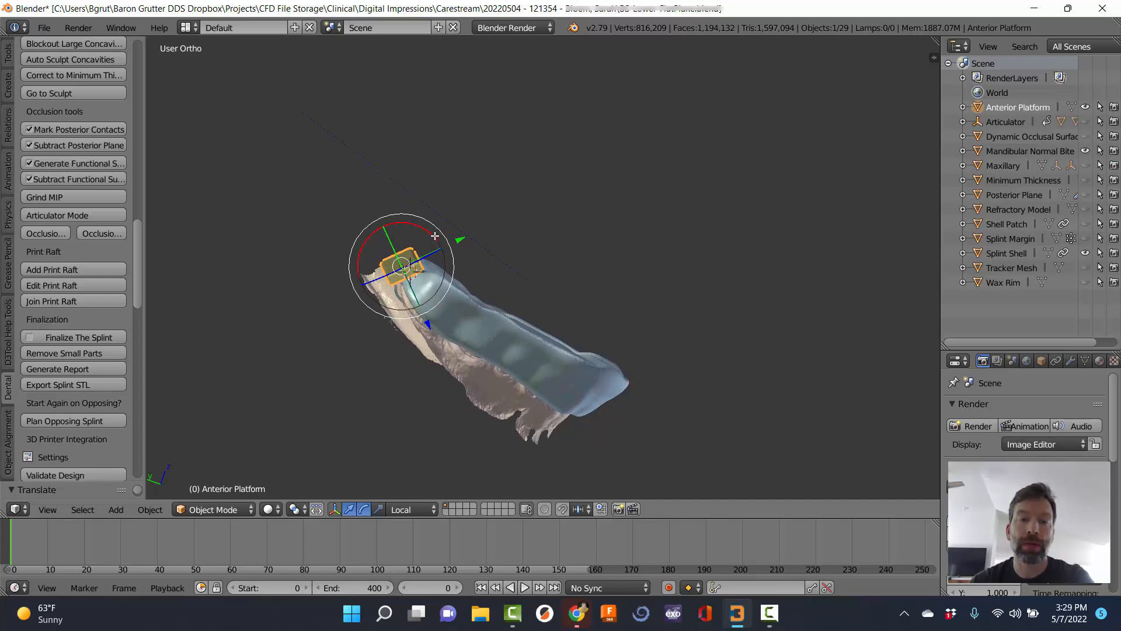
left_click_drag(435, 236, 467, 240)
middle_click_drag(601, 243, 724, 205)
Orbit around the arch to confirm the platform rests evenly across both splint ends.
middle_click_drag(649, 337, 550, 76)
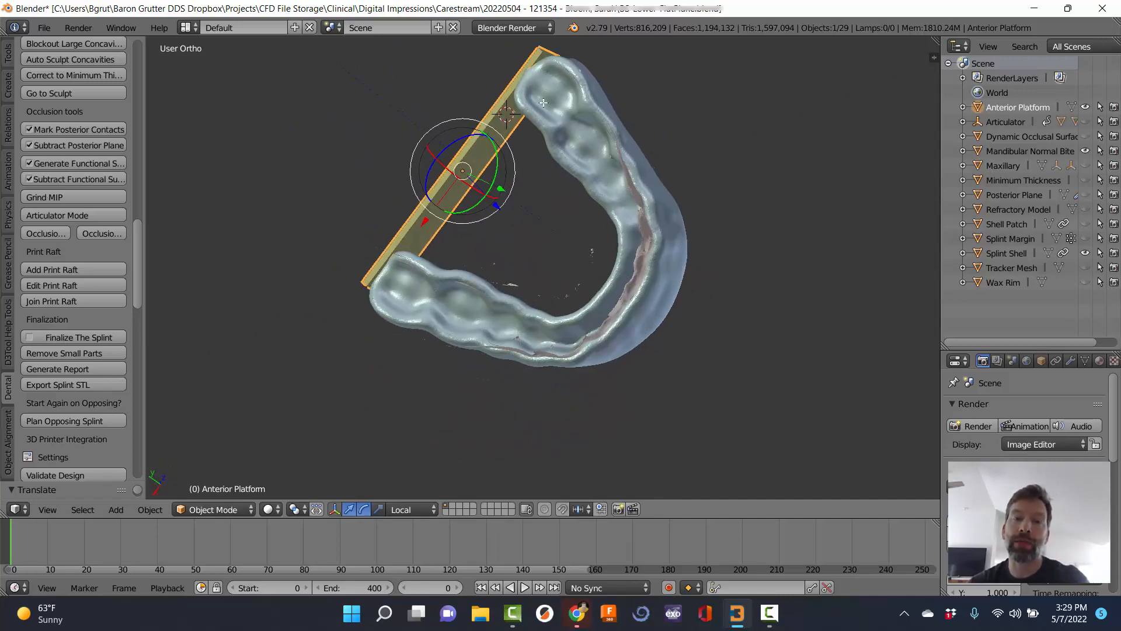
middle_click_drag(266, 190, 461, 286)
middle_click_drag(613, 258, 390, 336)
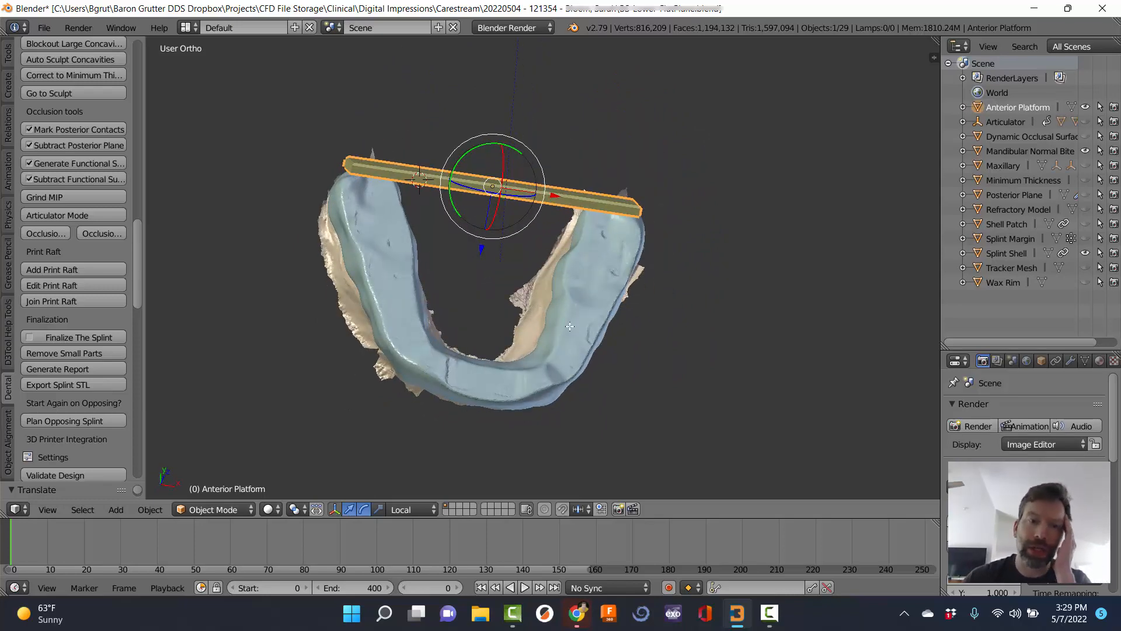
middle_click_drag(570, 326, 493, 328)
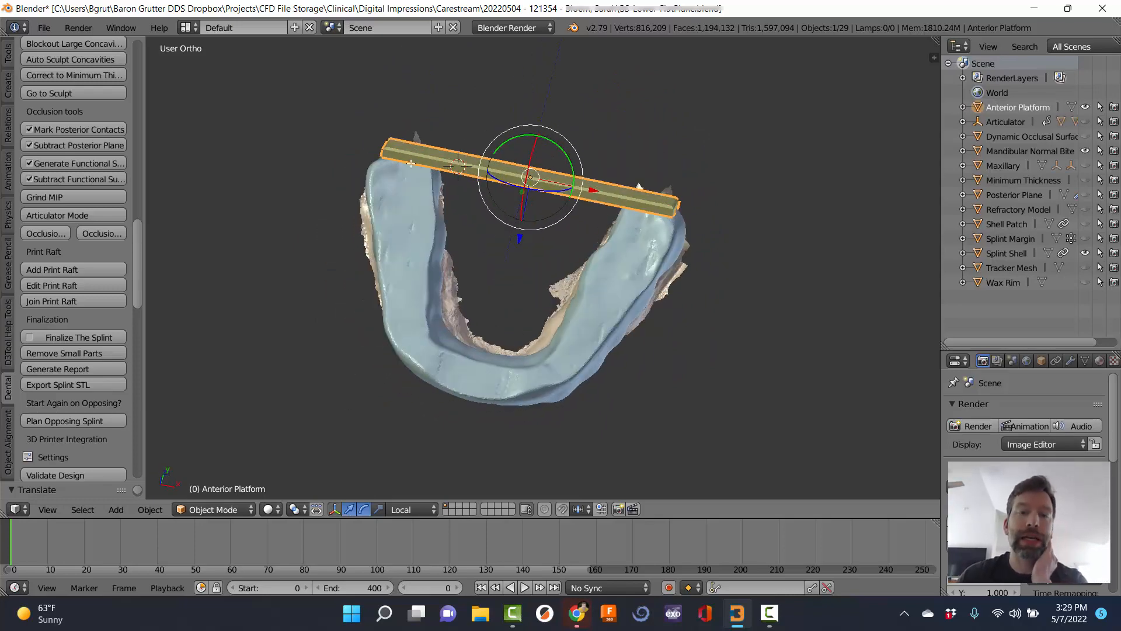
middle_click_drag(573, 326, 646, 303)
middle_click_drag(646, 305, 542, 342)
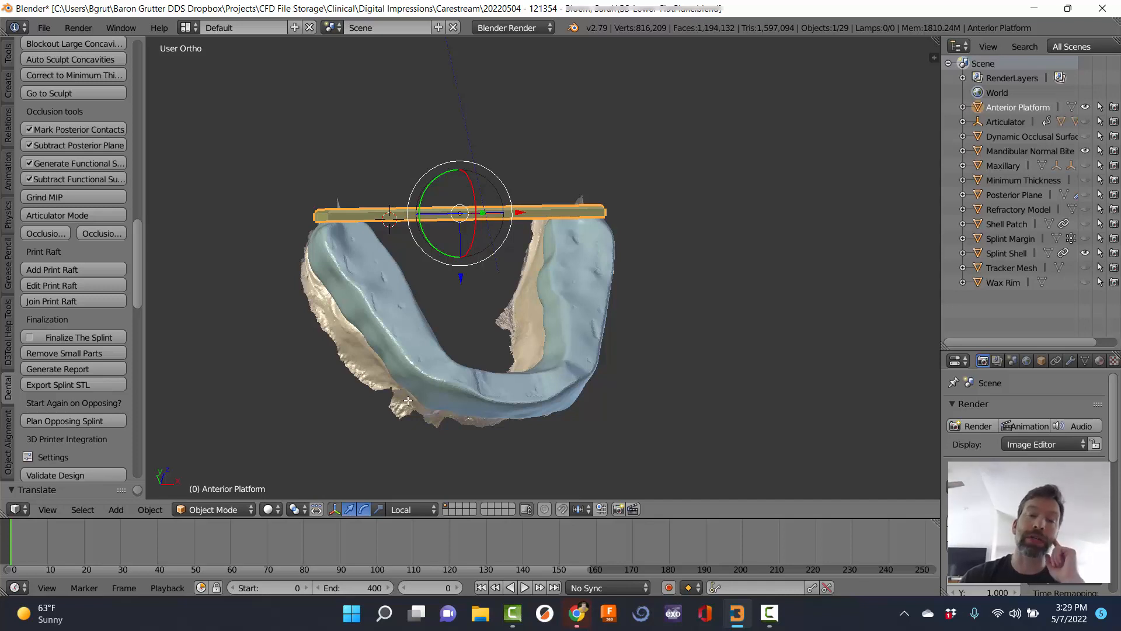
middle_click_drag(459, 384, 344, 373)
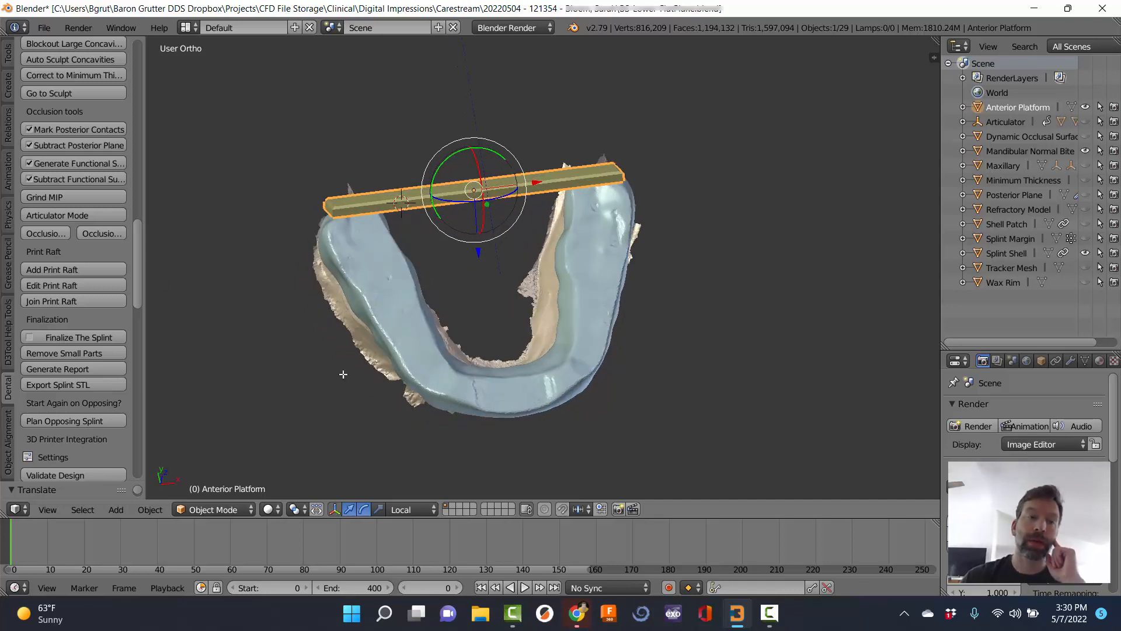
Join the Anterior Platform raft to the splint shell and inspect the joint and underside.
left_click(63, 301)
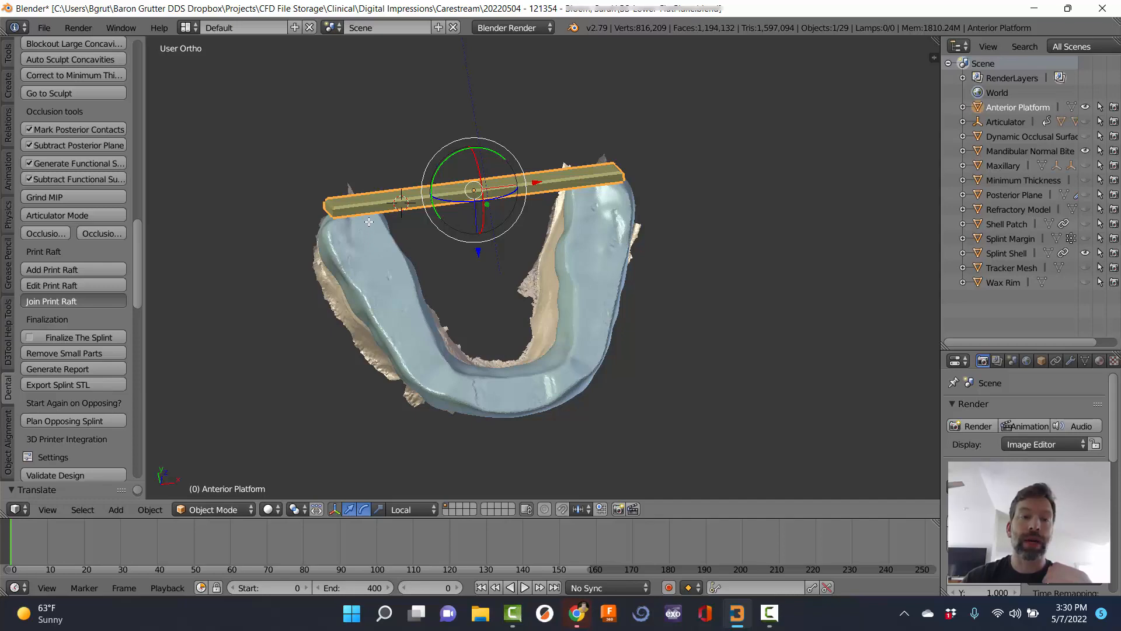
middle_click_drag(368, 210, 510, 322)
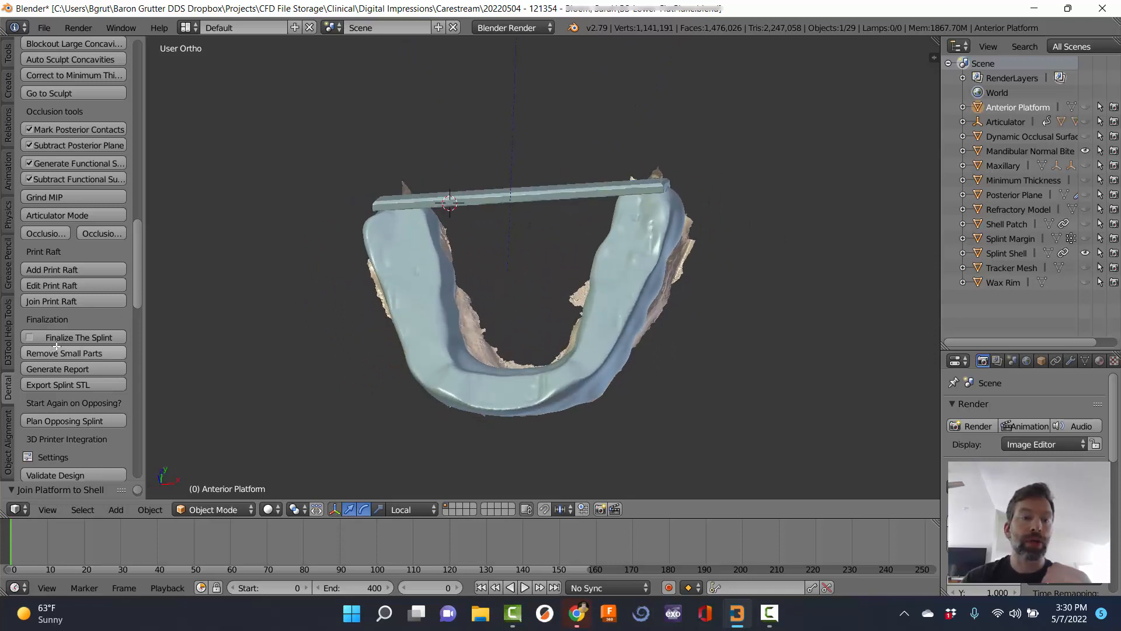
middle_click_drag(468, 374, 663, 180)
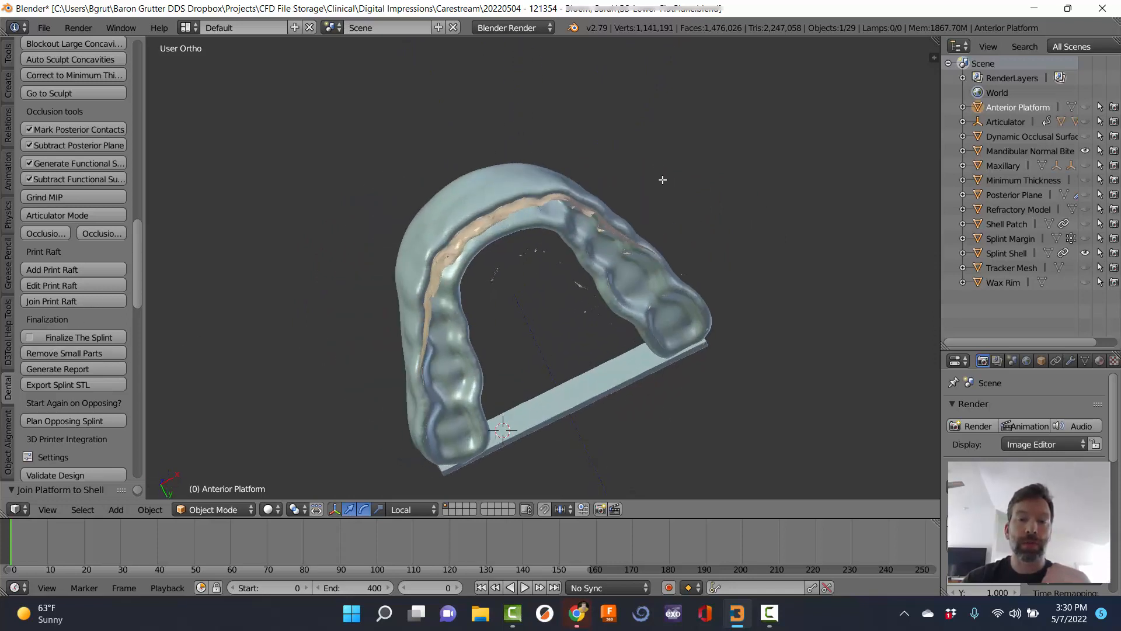
middle_click_drag(656, 264, 593, 220)
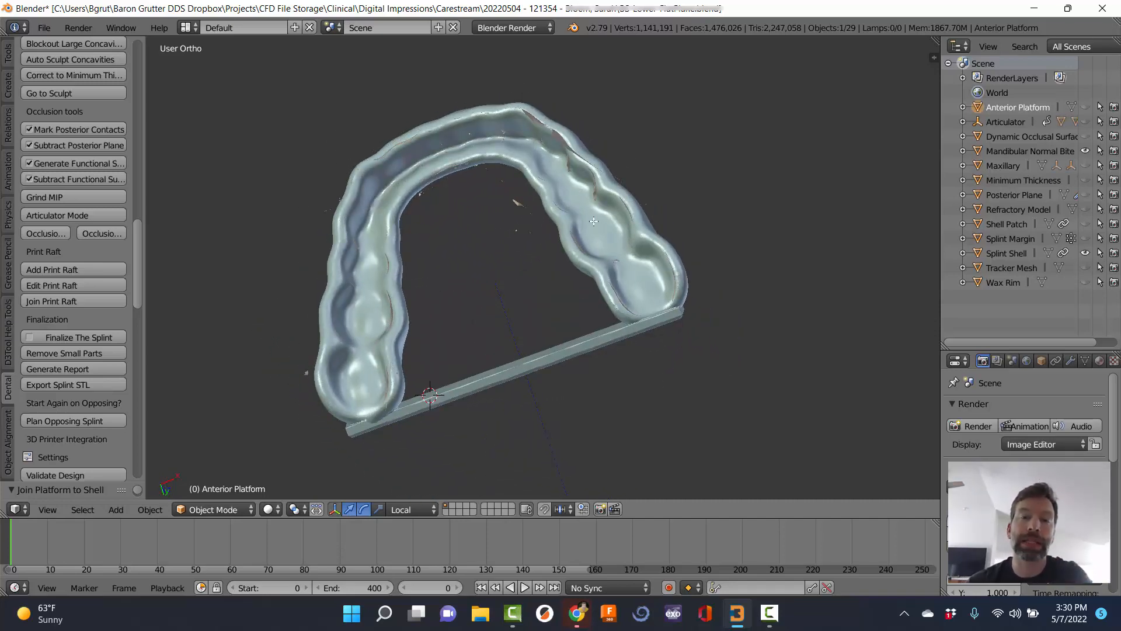
Finalize the splint with the Volume solver, then inspect the Final Splint from top, side and fitting surface.
left_click(68, 337)
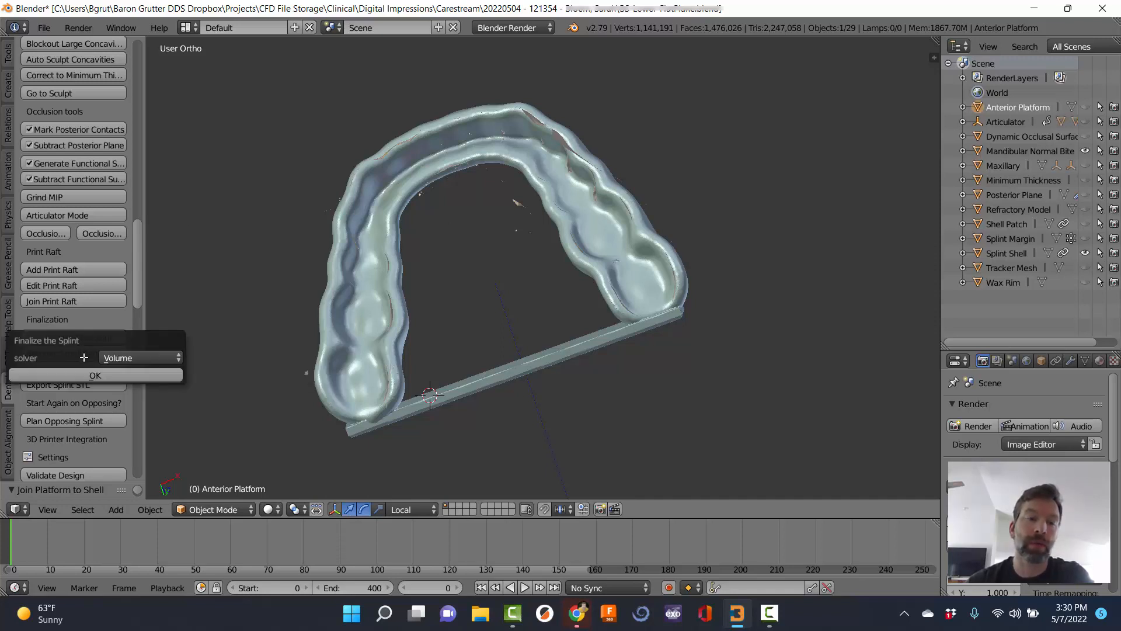
left_click(83, 378)
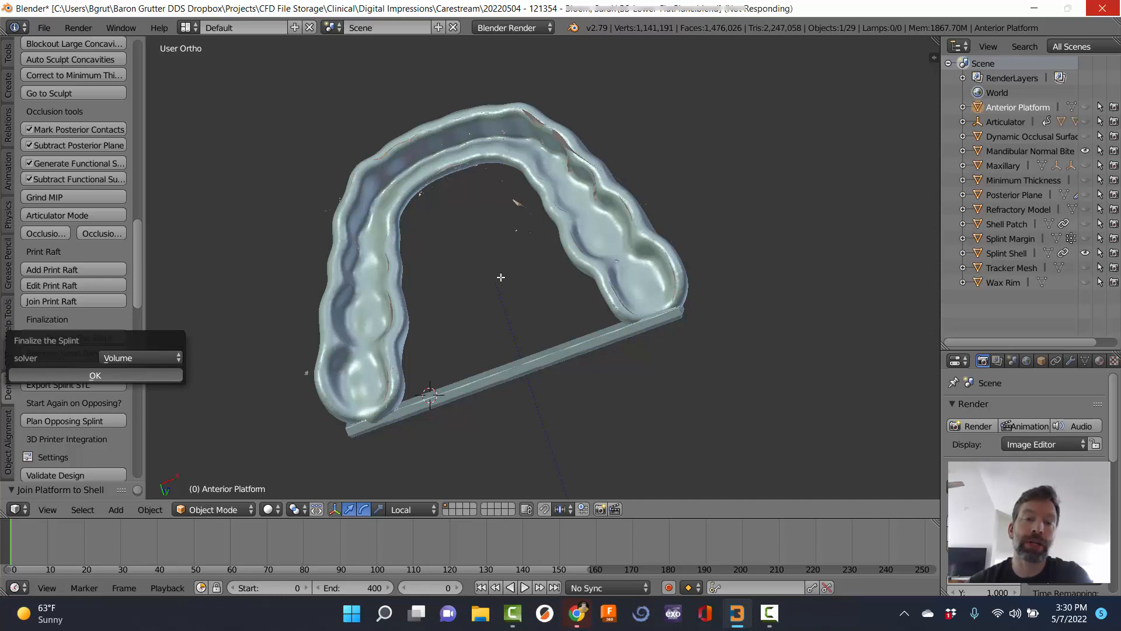
middle_click_drag(539, 242, 435, 76)
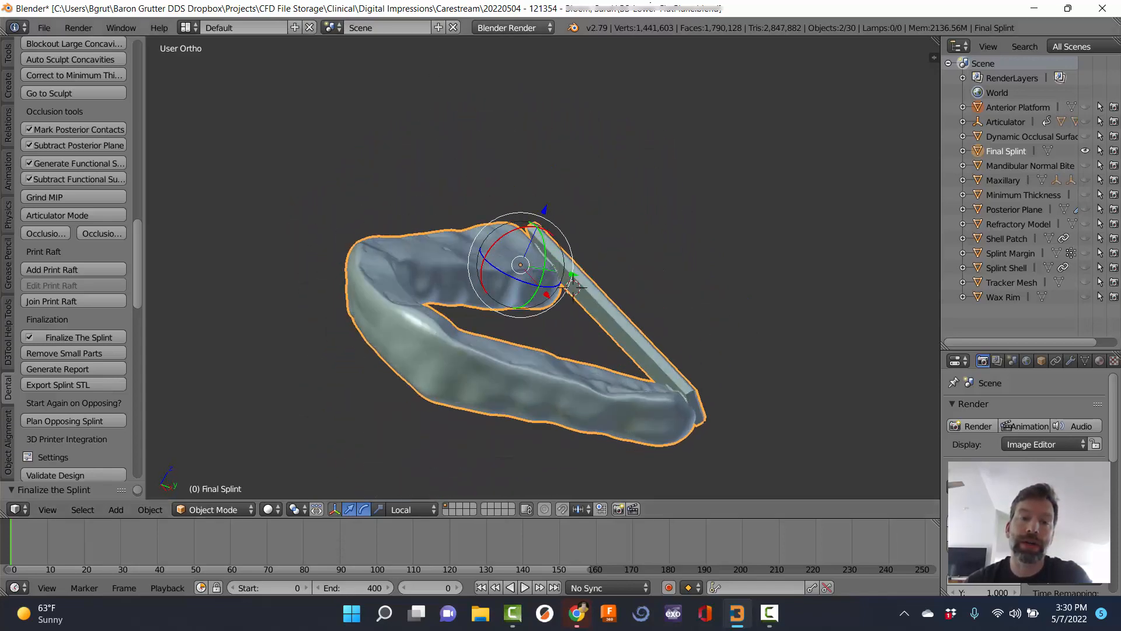
middle_click_drag(668, 165, 630, 118)
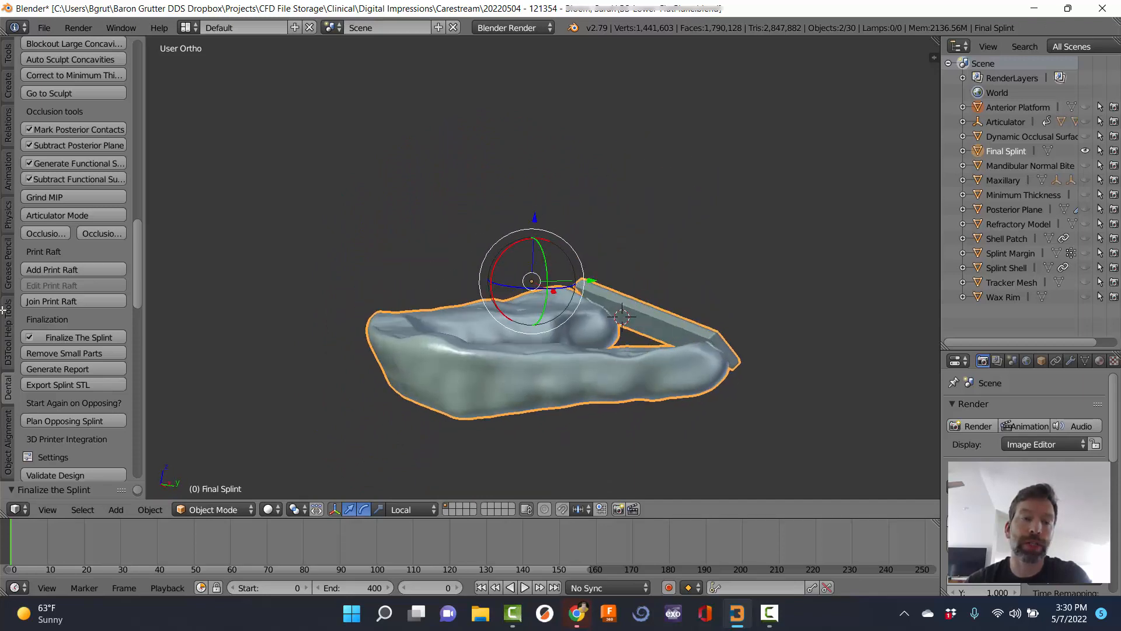
middle_click_drag(261, 316, 576, 257)
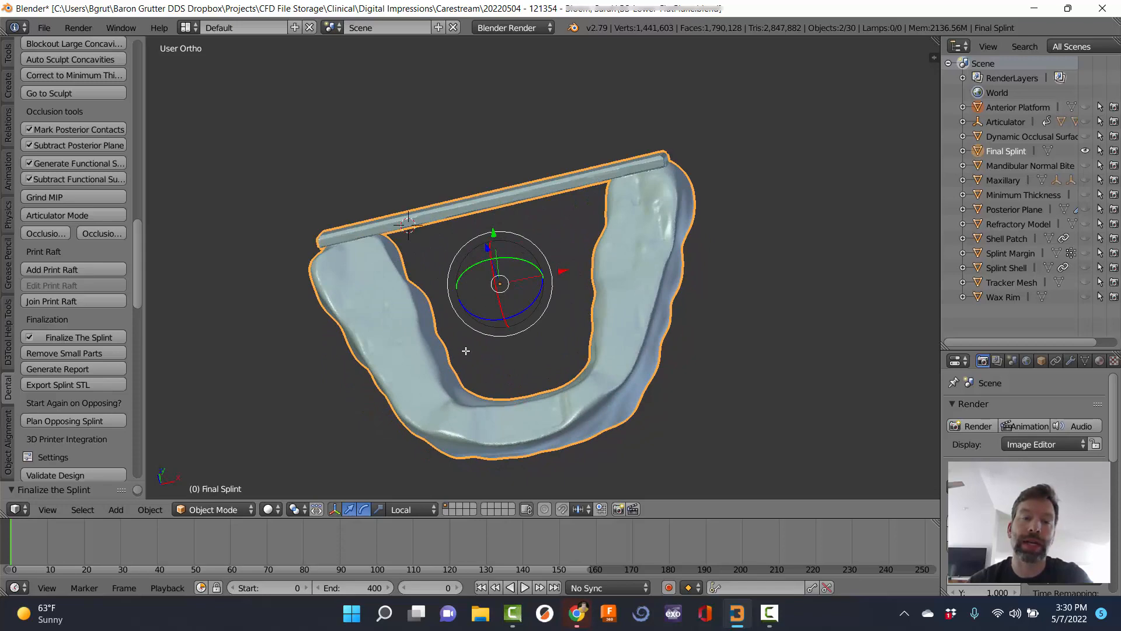
middle_click_drag(466, 350, 513, 249)
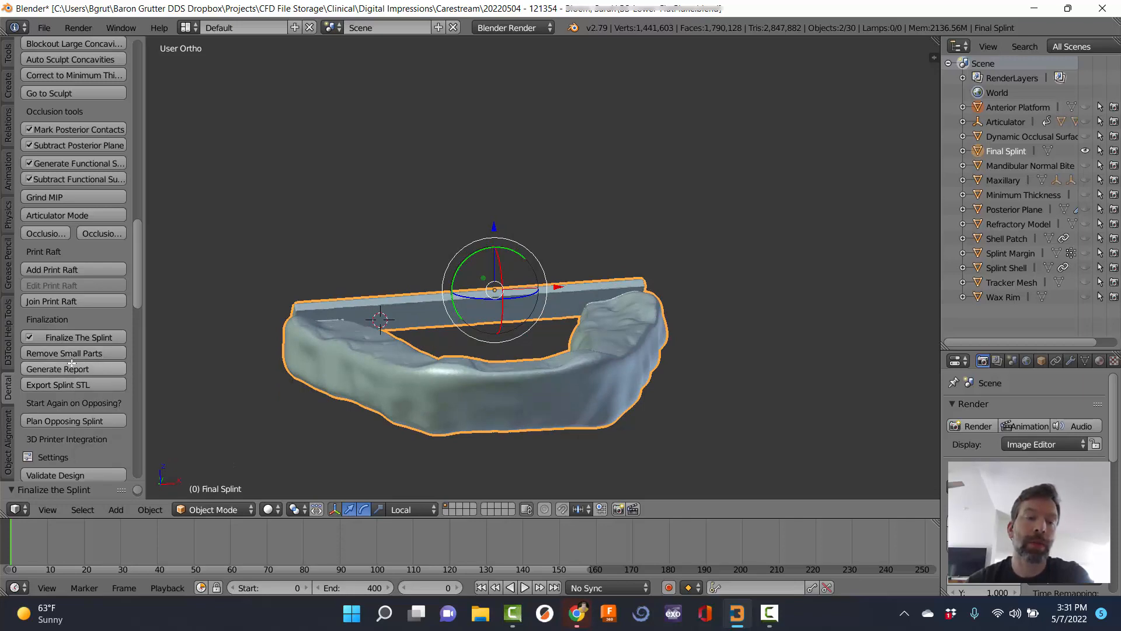
middle_click_drag(526, 382, 259, 444)
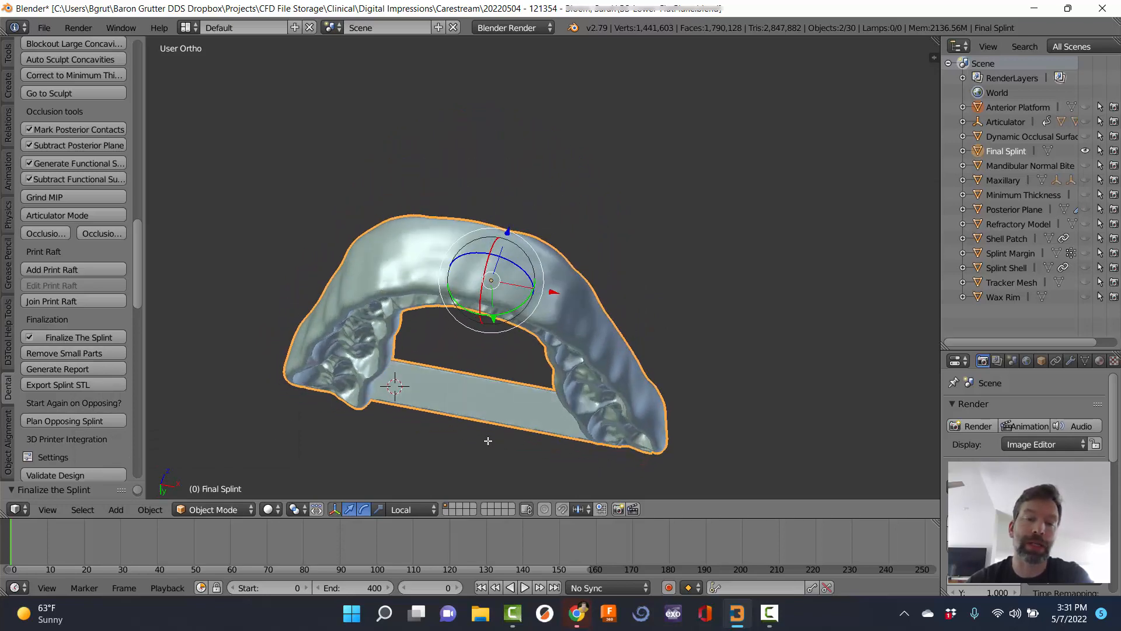
middle_click_drag(399, 409, 505, 200)
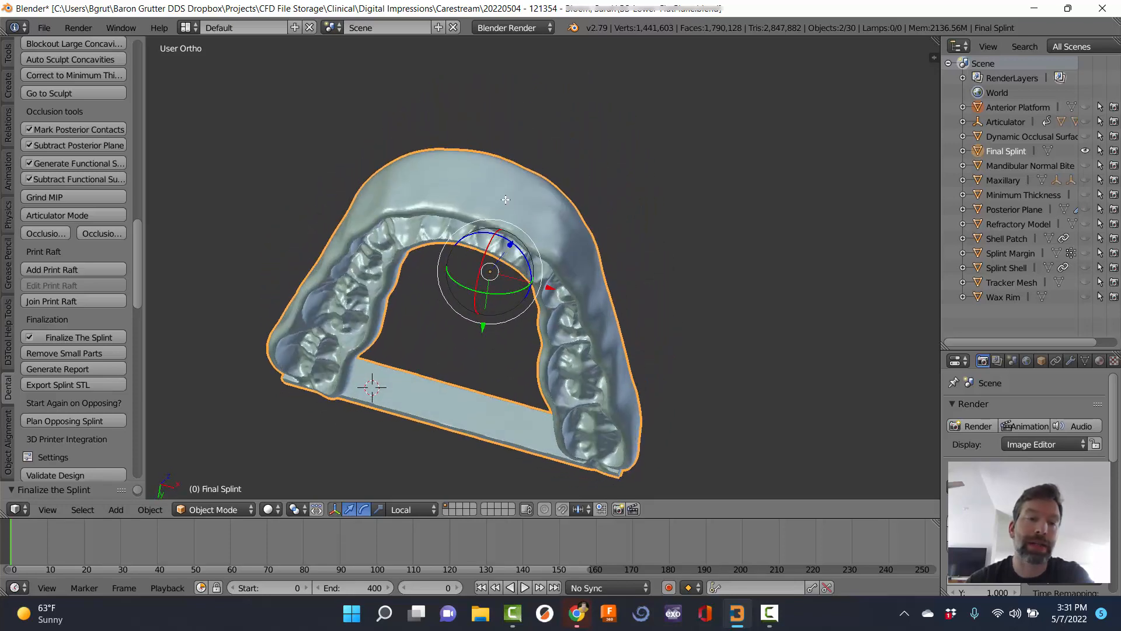
Generate the D3Splint Appliance Report and scroll through its properties, workflow steps and articulator values.
left_click(69, 369)
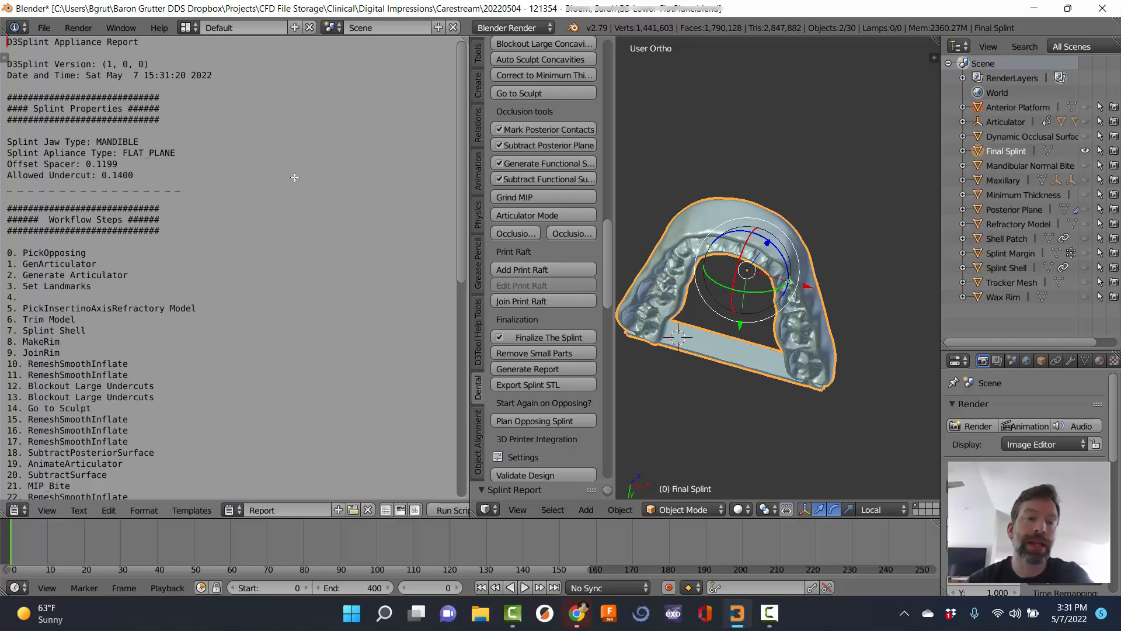
scroll(281, 292, "down", 10)
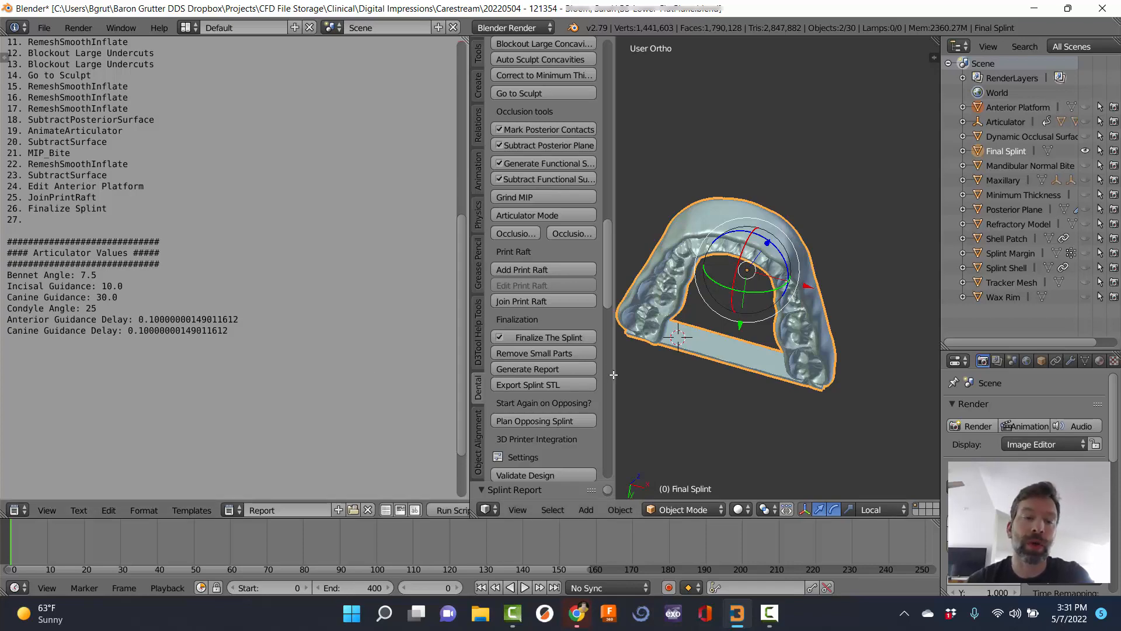
scroll(258, 205, "up", 7)
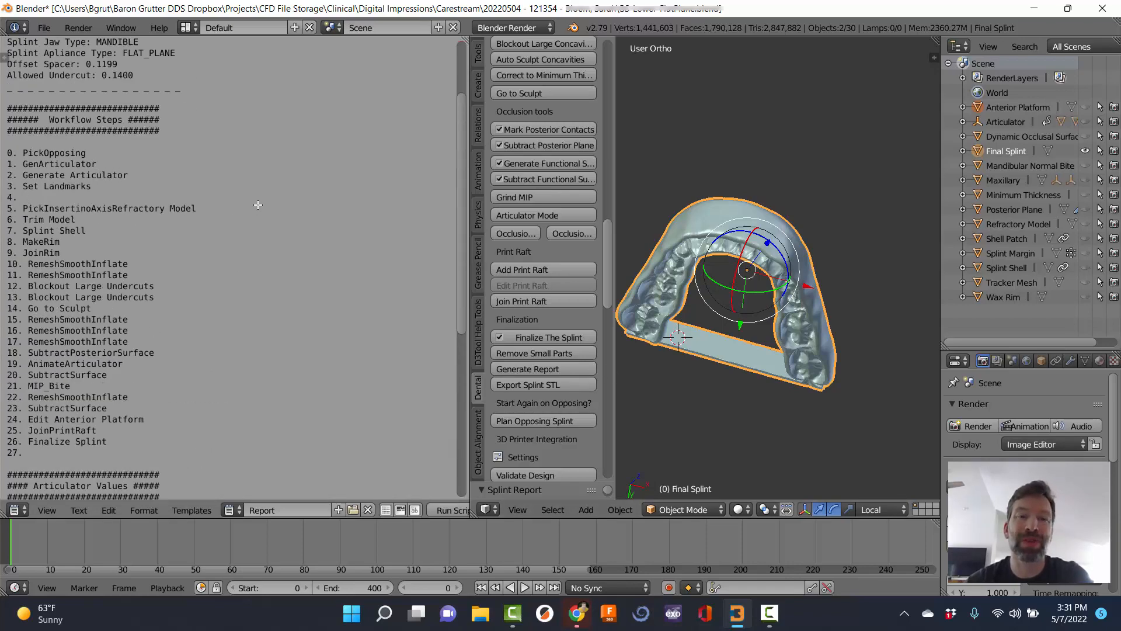
scroll(258, 205, "up", 3)
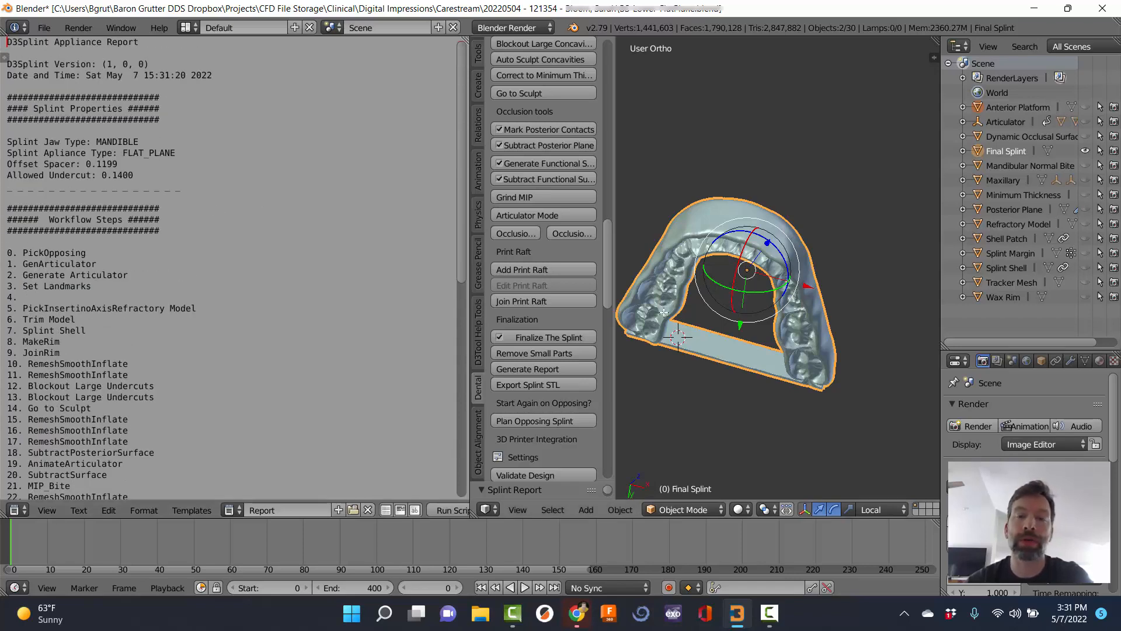
Export the Final Splint as an STL into the case folder, keeping the default file name.
left_click(550, 384)
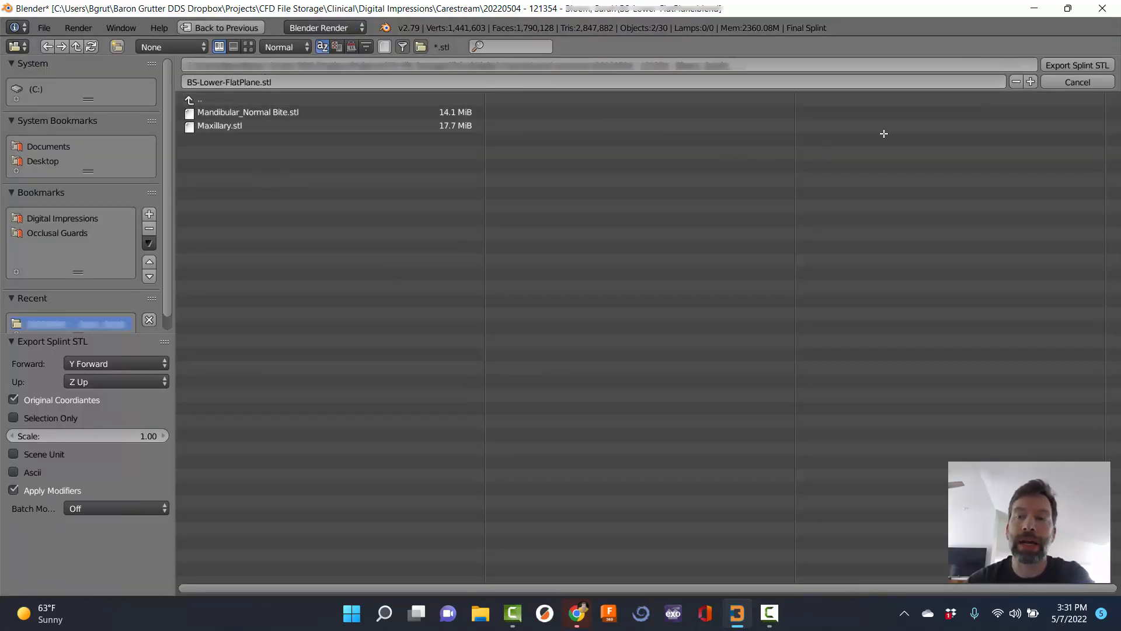
left_click(1072, 67)
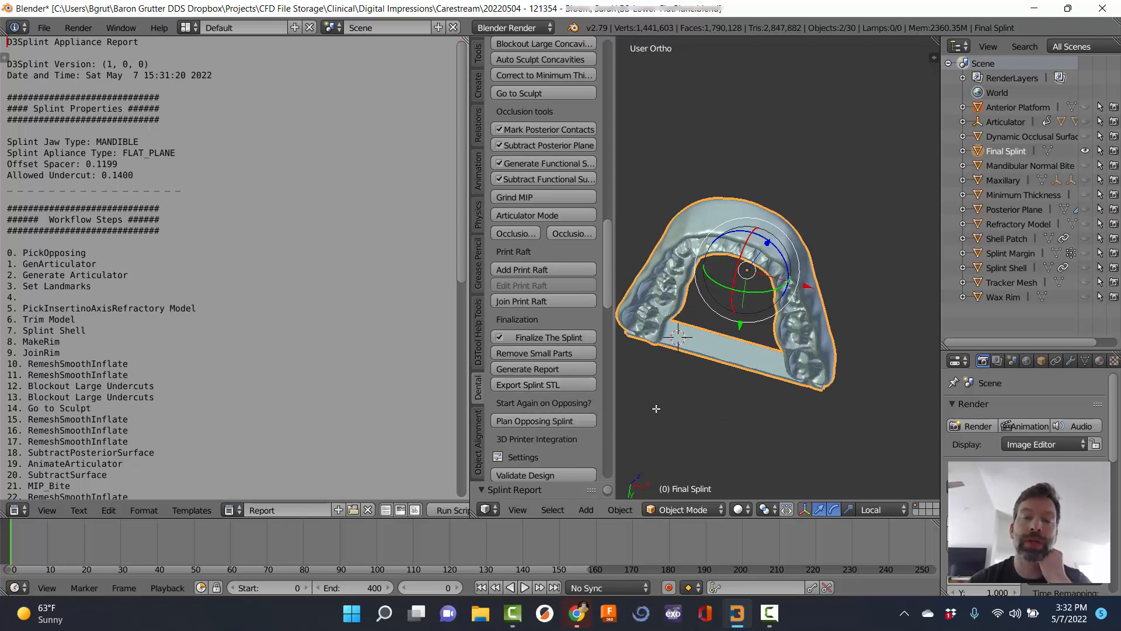
Select RayWare (SprintRay) as the 3D printer software and send the finished splint to it.
scroll(654, 378, "down", 1)
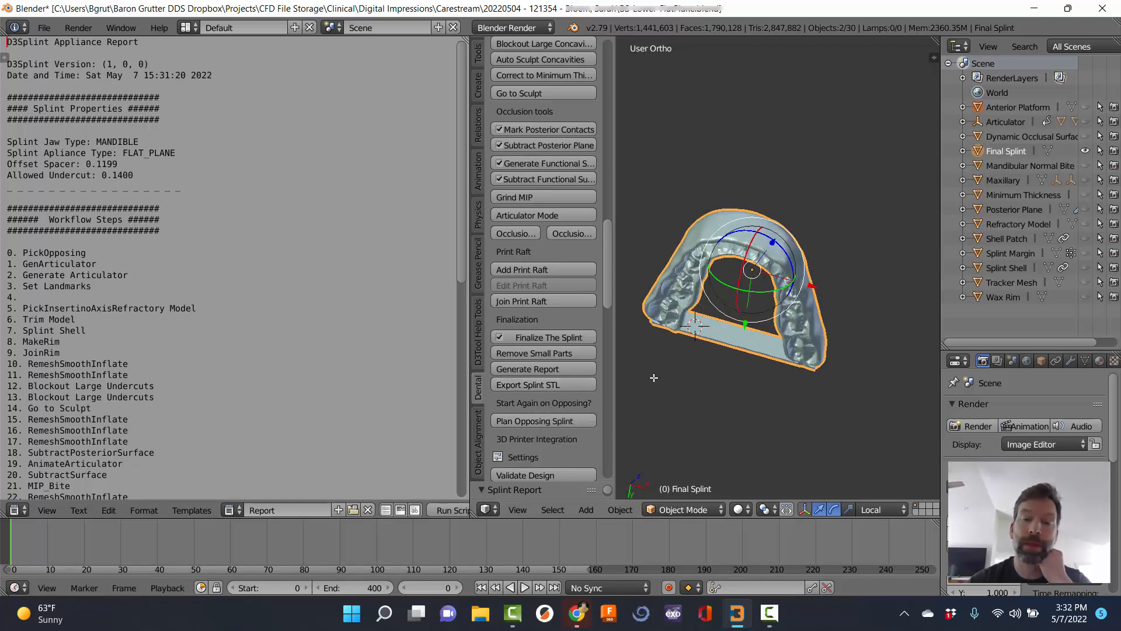
scroll(577, 320, "down", 1)
scroll(577, 320, "down", 7)
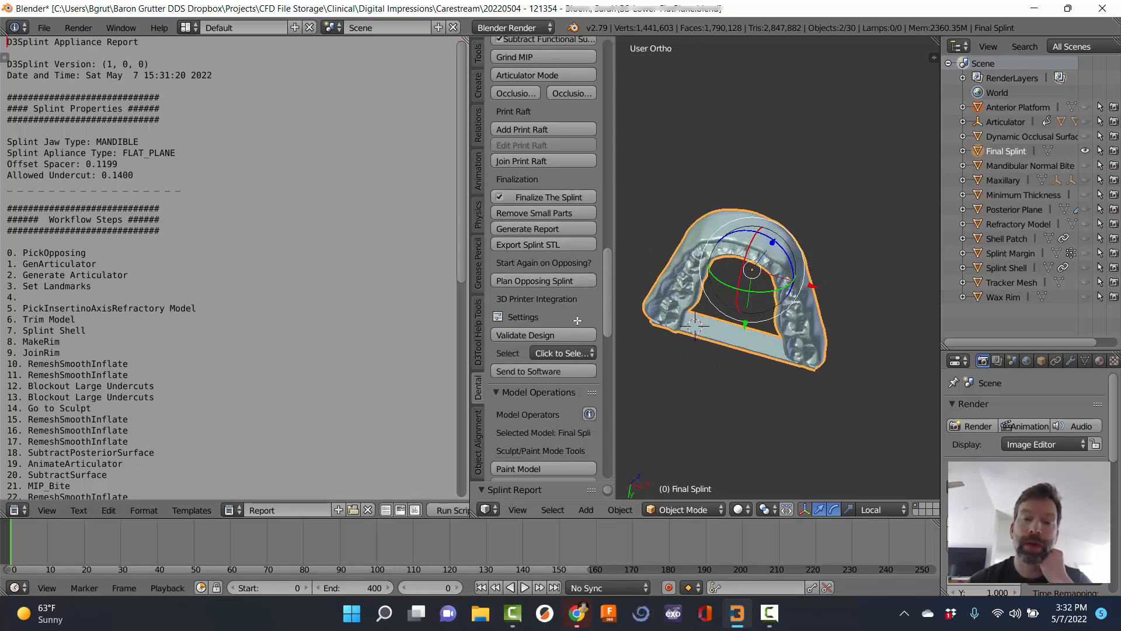
scroll(576, 292, "up", 3)
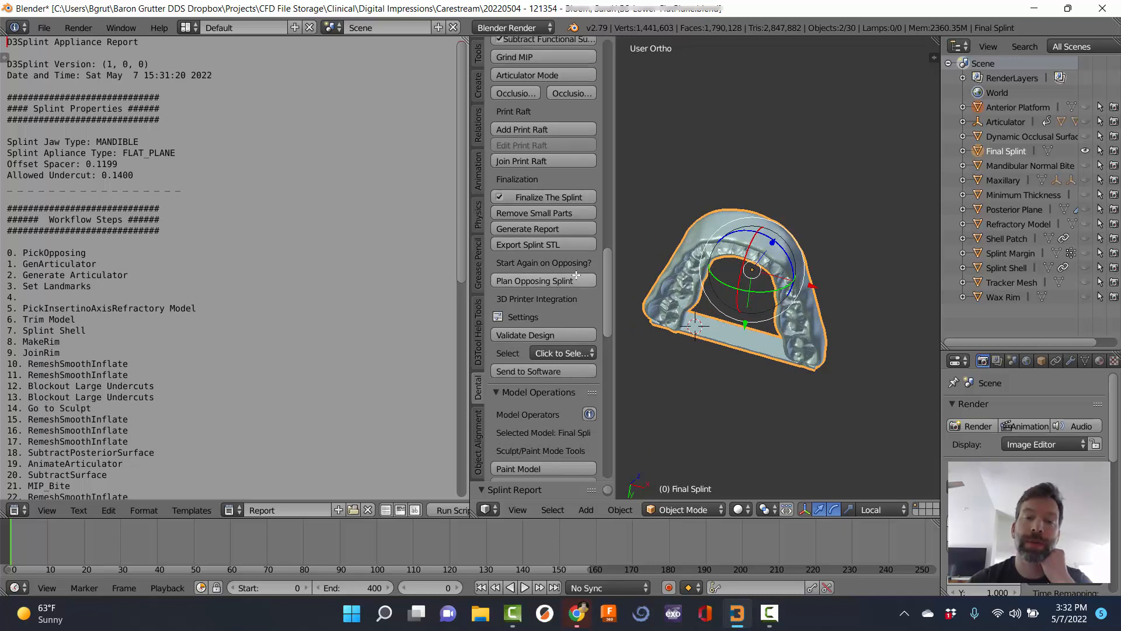
scroll(577, 275, "down", 2)
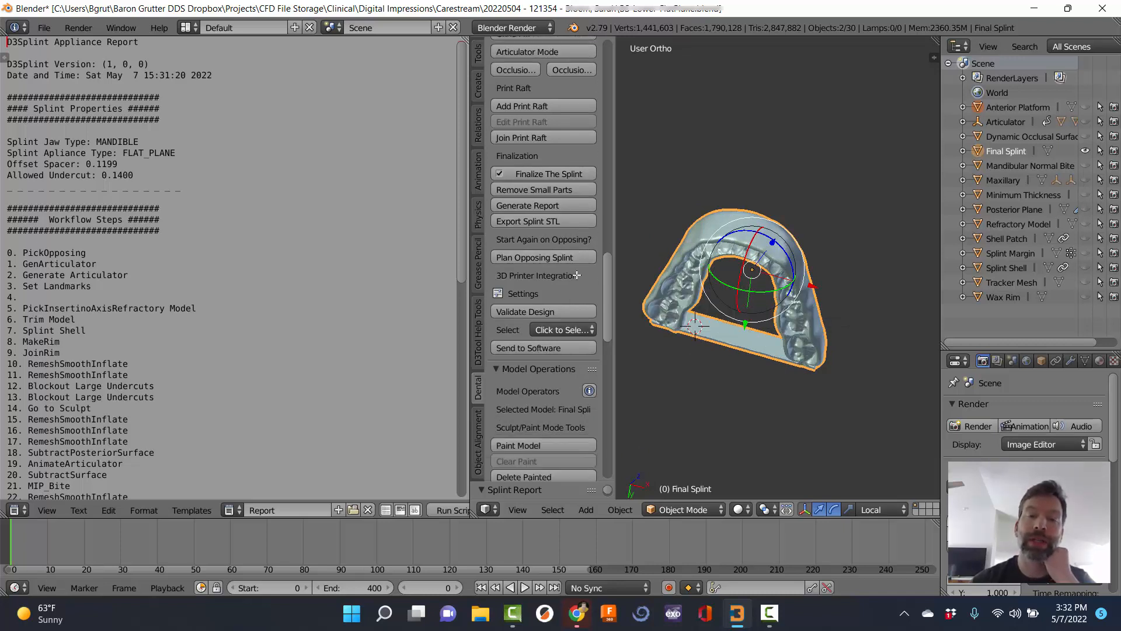
left_click(566, 330)
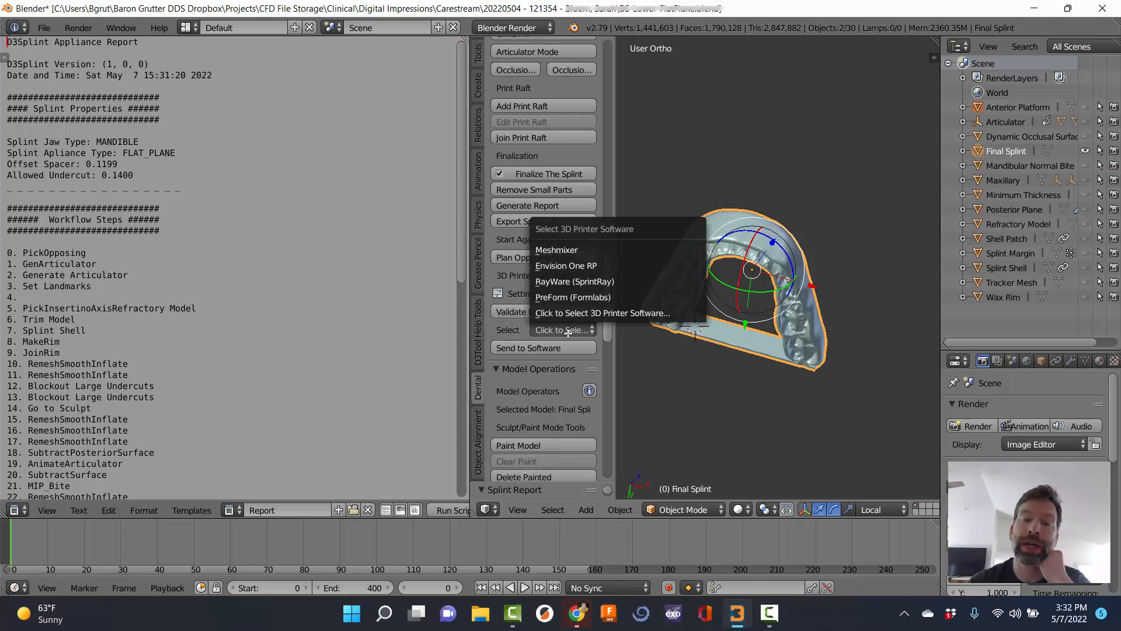
left_click(571, 281)
left_click(541, 328)
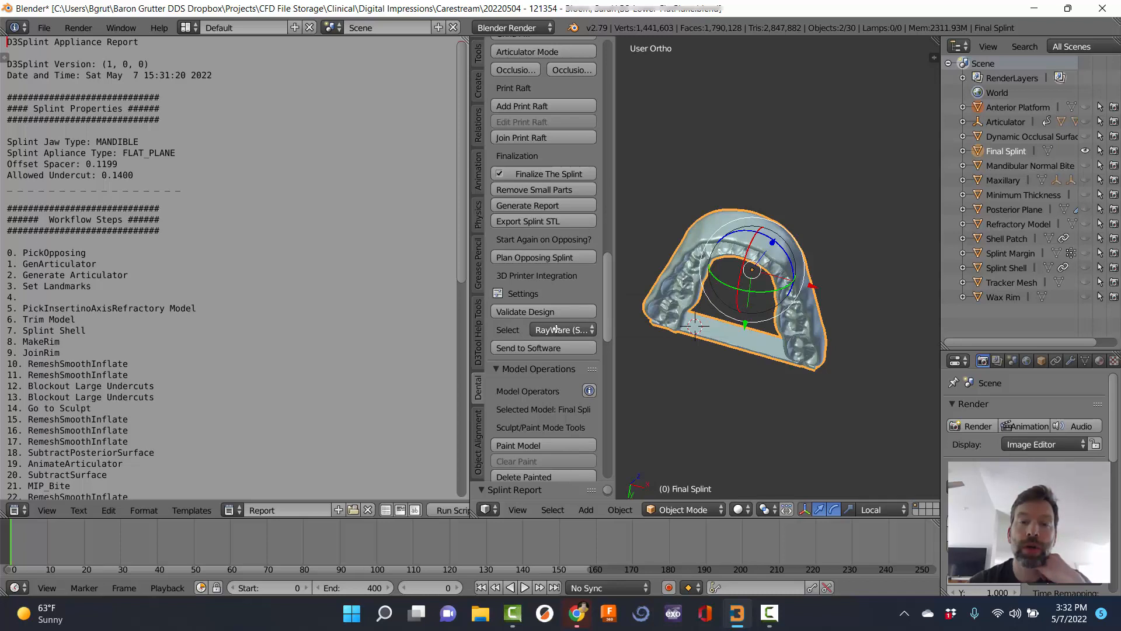
left_click(556, 328)
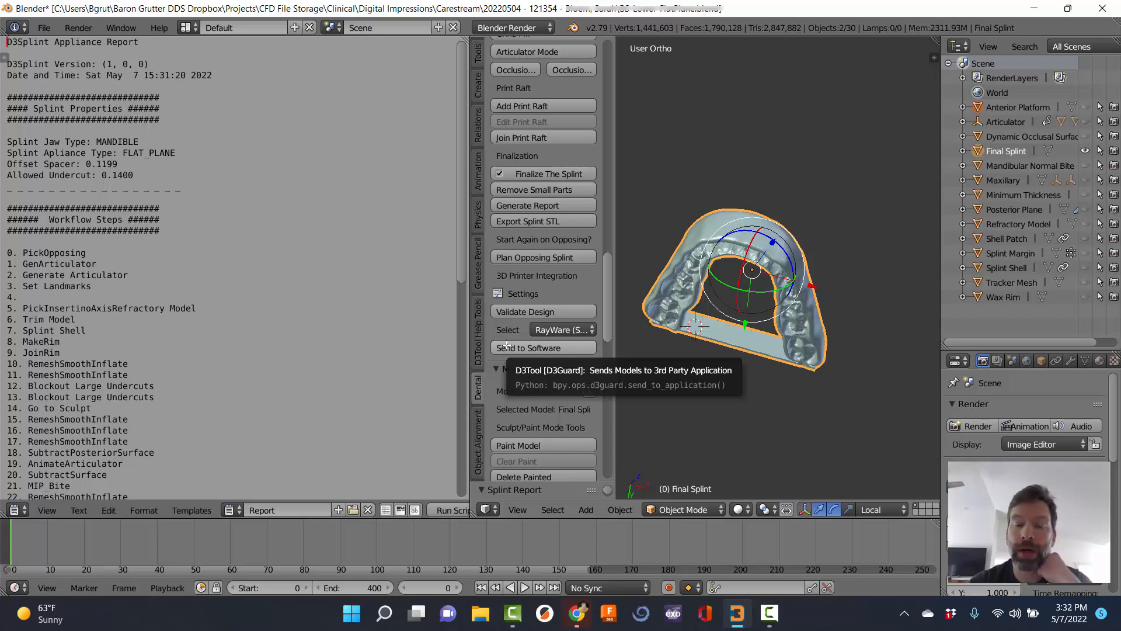
left_click(506, 346)
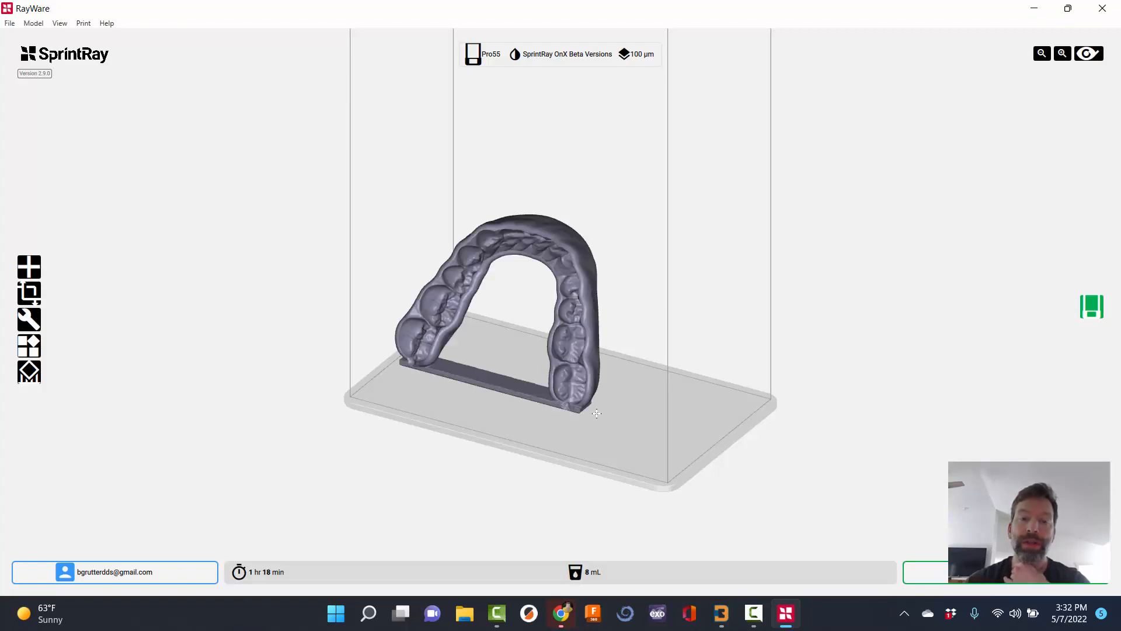
Inspect the splint on the RayWare build plate, shifting it right across the plate.
middle_click_drag(597, 413, 524, 343)
right_click_drag(557, 432, 573, 487)
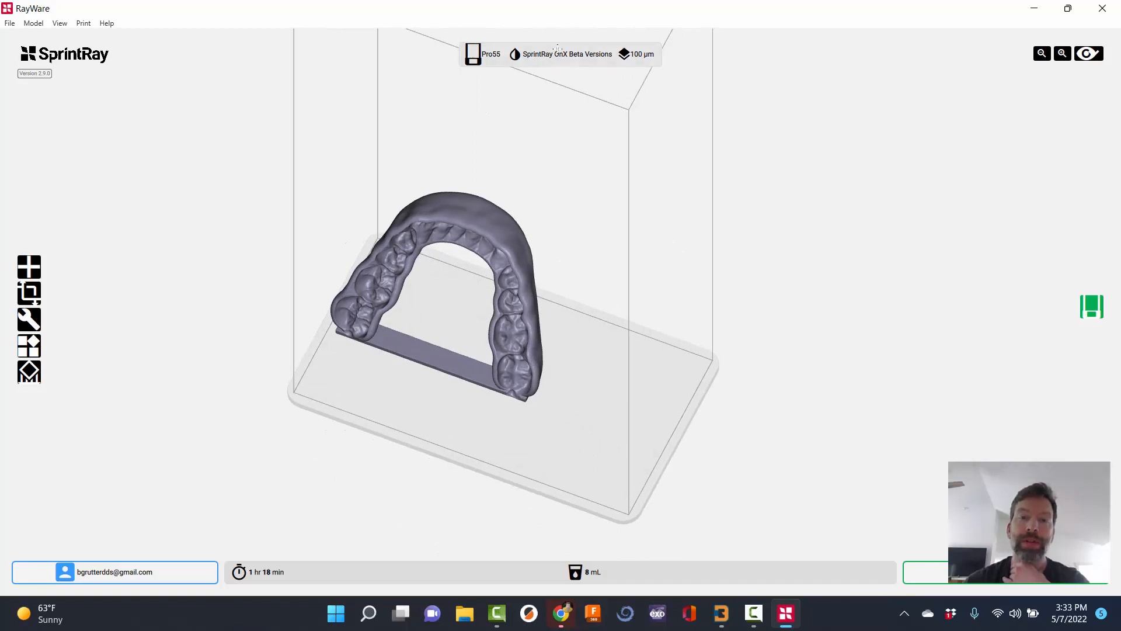
left_click_drag(526, 344, 595, 370)
right_click_drag(630, 401, 568, 348)
right_click_drag(557, 341, 619, 379)
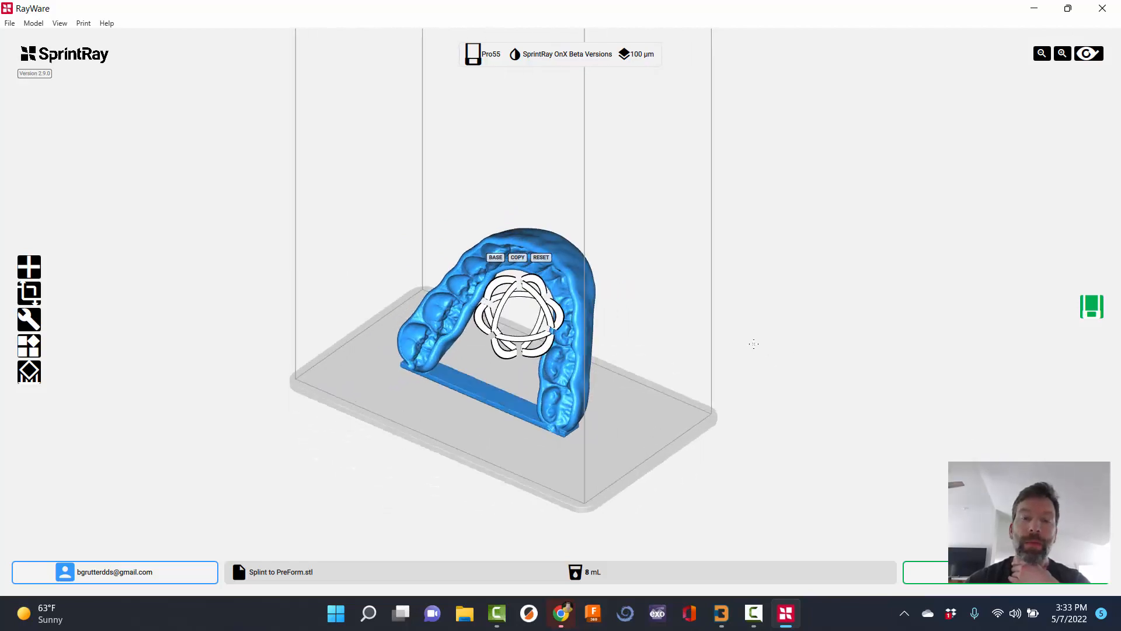
right_click_drag(754, 344, 787, 357)
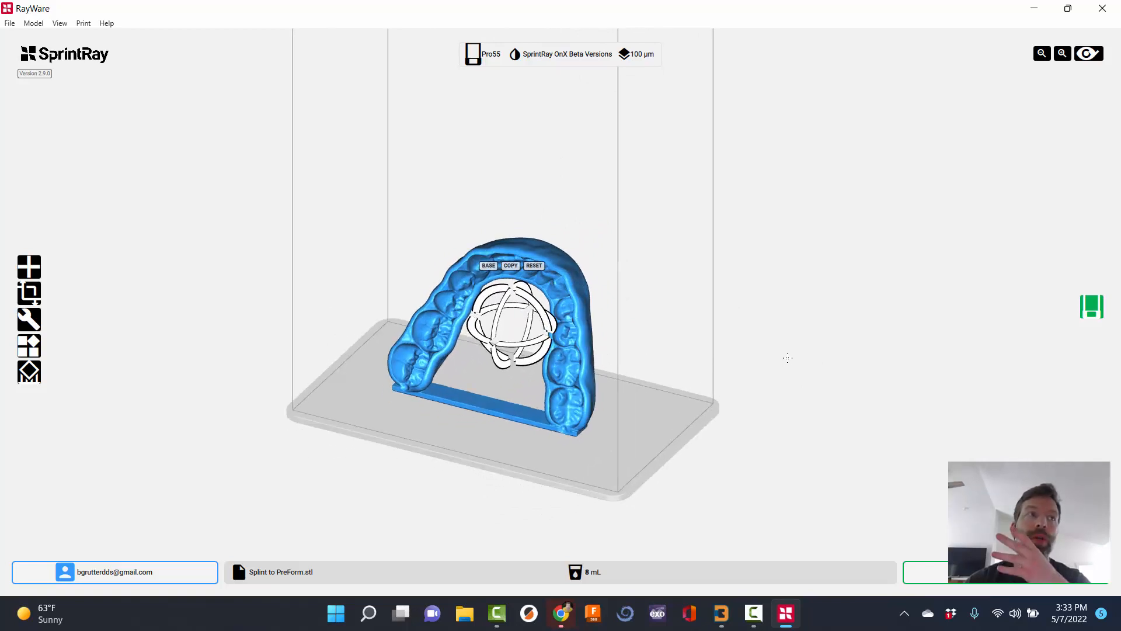
Check the splint and anterior raft from frontal and higher angles, then return to Blender.
right_click_drag(711, 318, 698, 324)
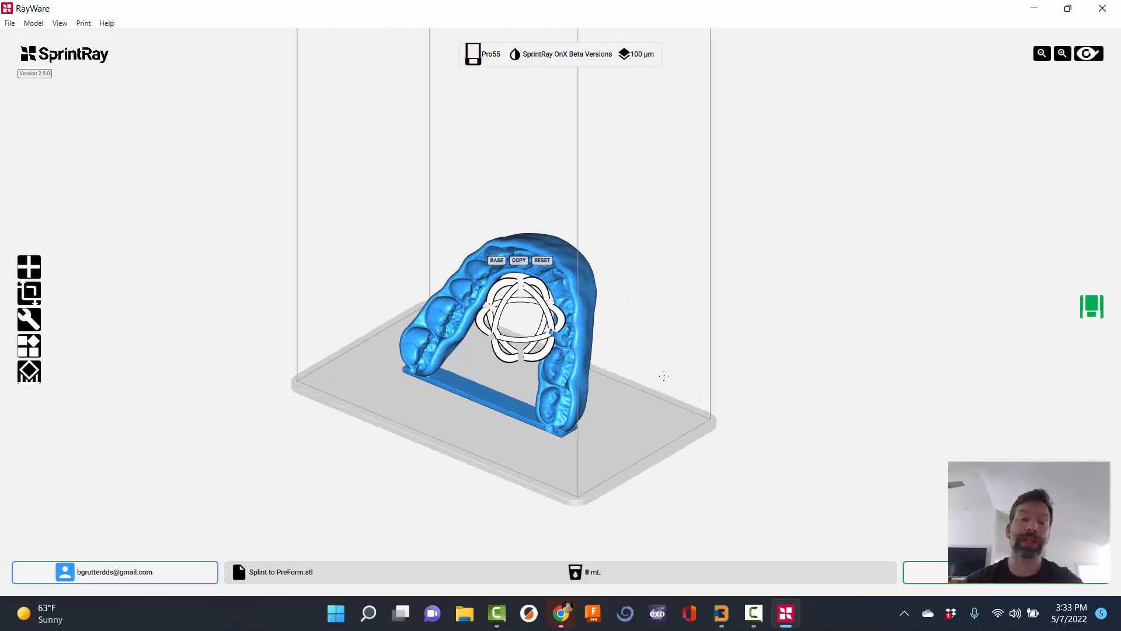
right_click_drag(664, 376, 672, 372)
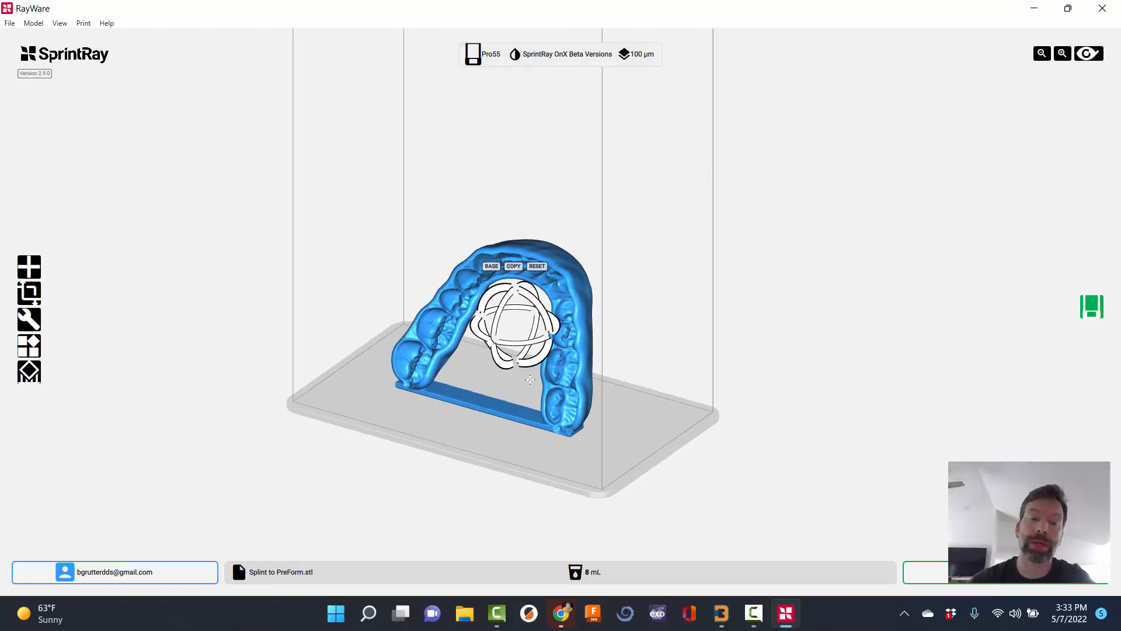
right_click_drag(529, 380, 468, 386)
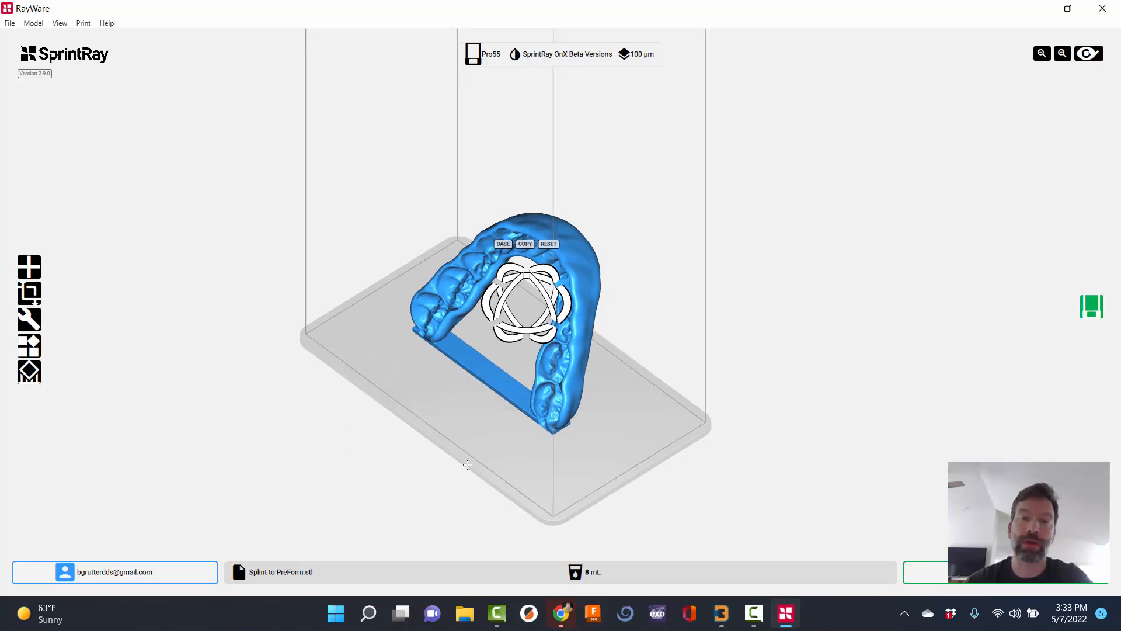
right_click_drag(554, 455, 335, 523)
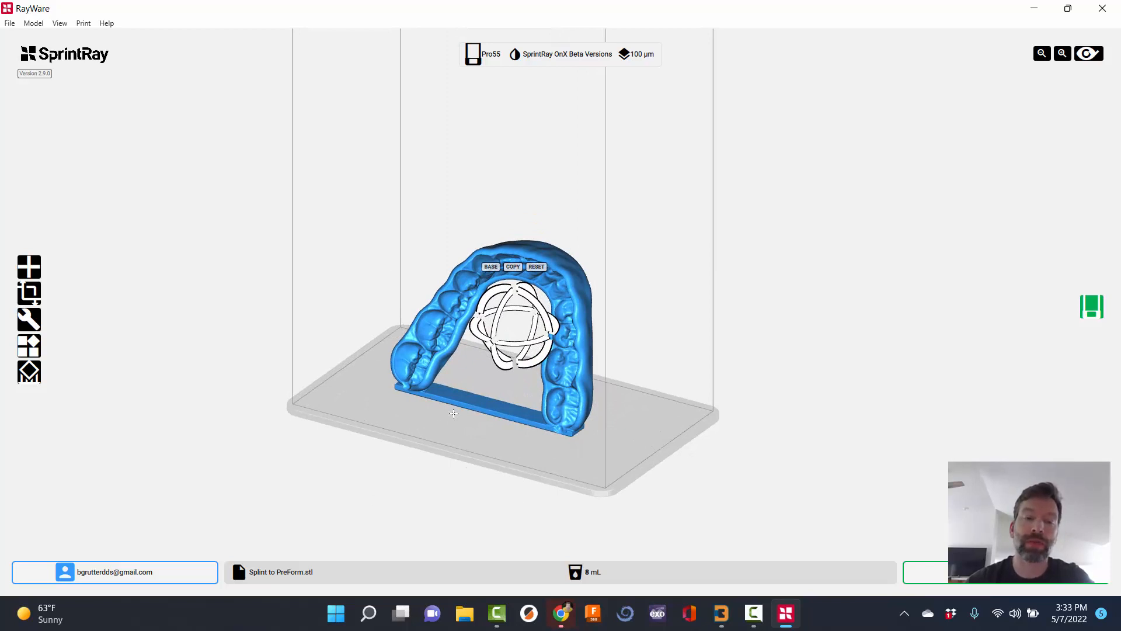
right_click_drag(453, 413, 454, 418)
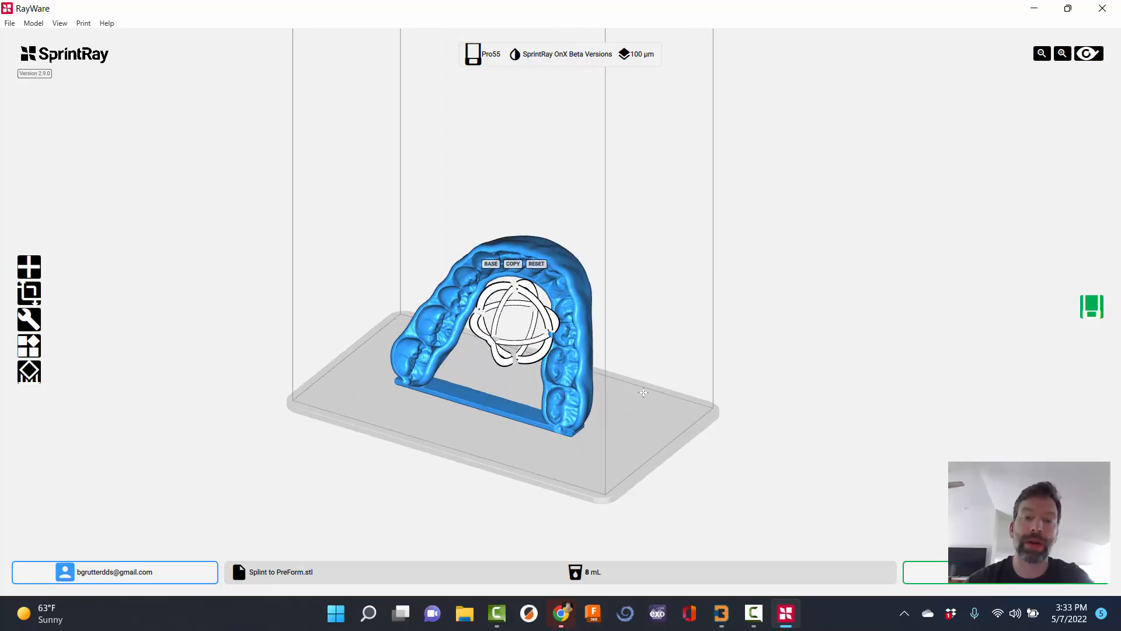
right_click_drag(671, 394, 668, 397)
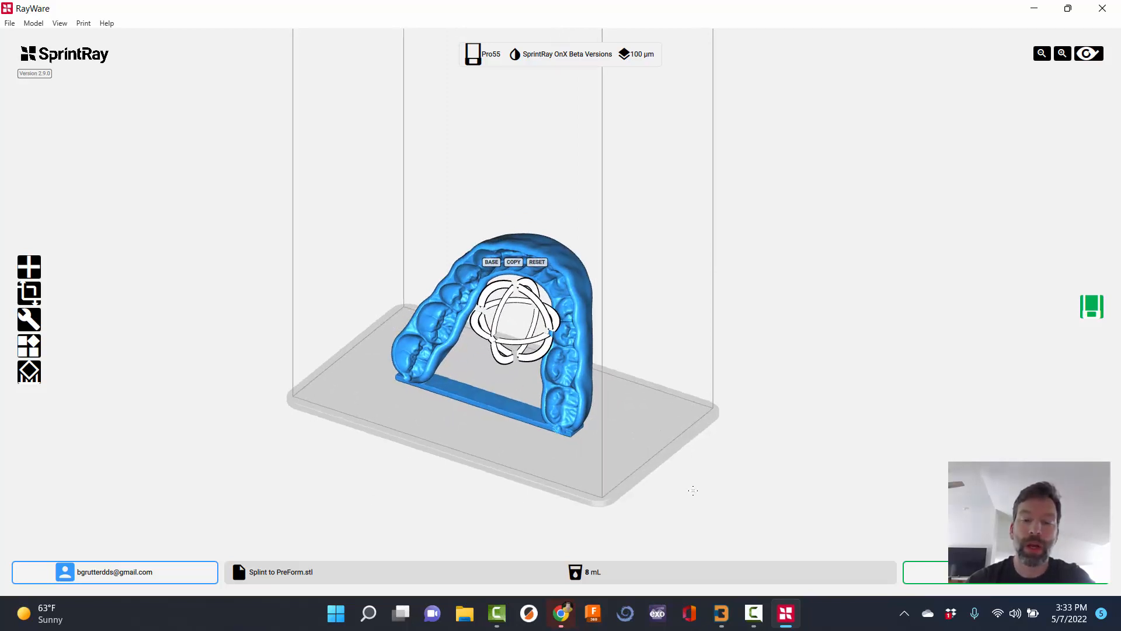
left_click(721, 613)
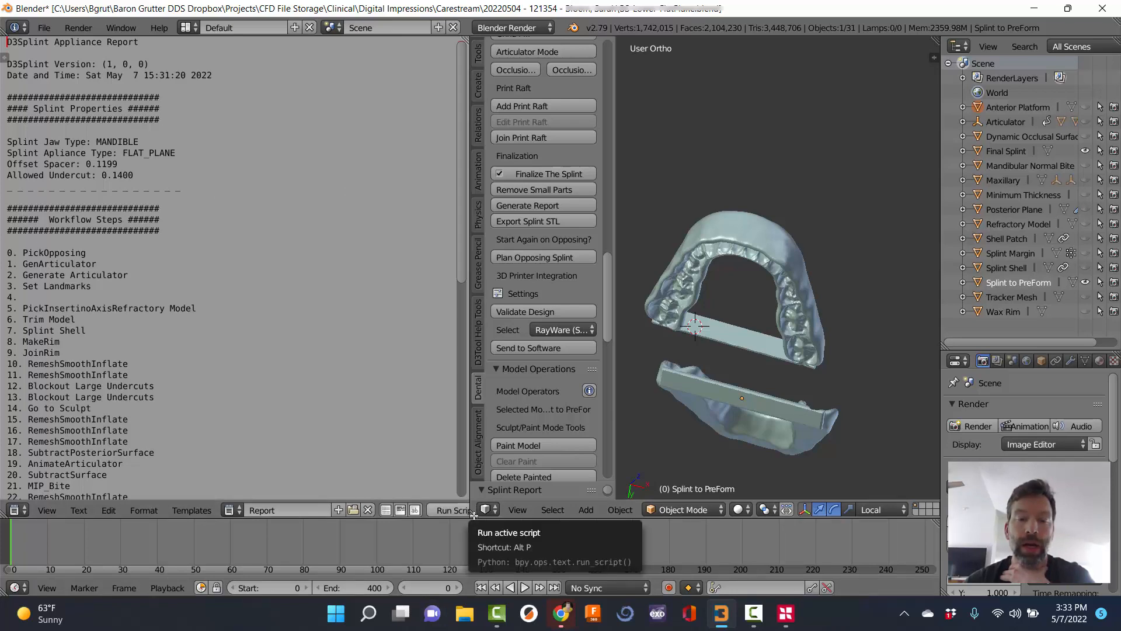
Merge the report area into the 3D view so the splint model fills the left side.
left_click_drag(473, 513, 304, 508)
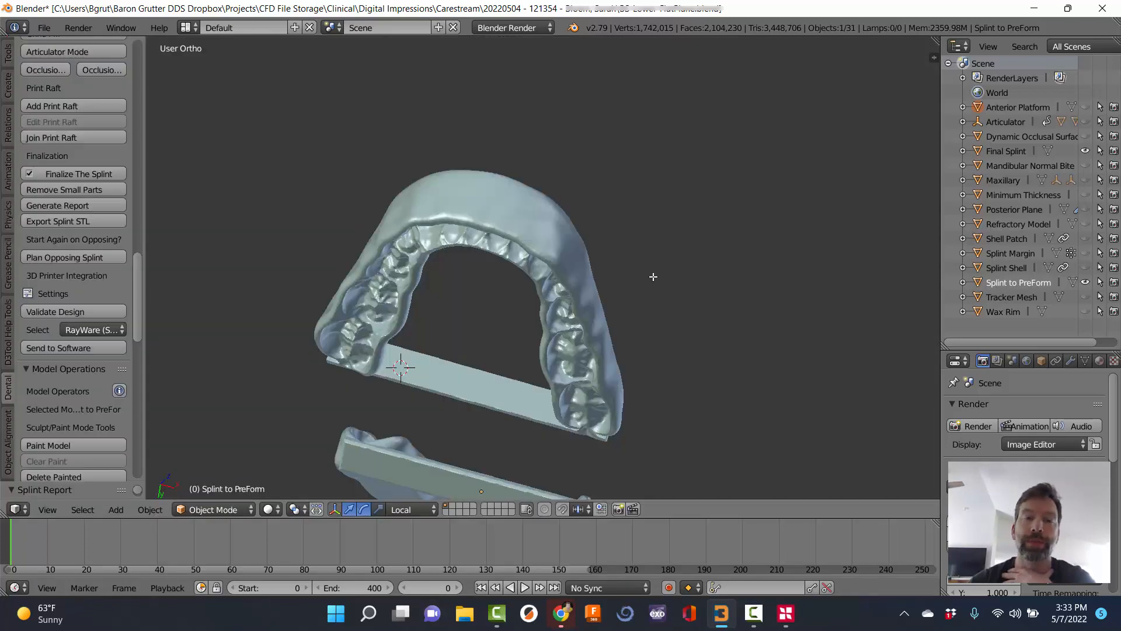
scroll(653, 275, "down", 3)
middle_click_drag(654, 275, 612, 186)
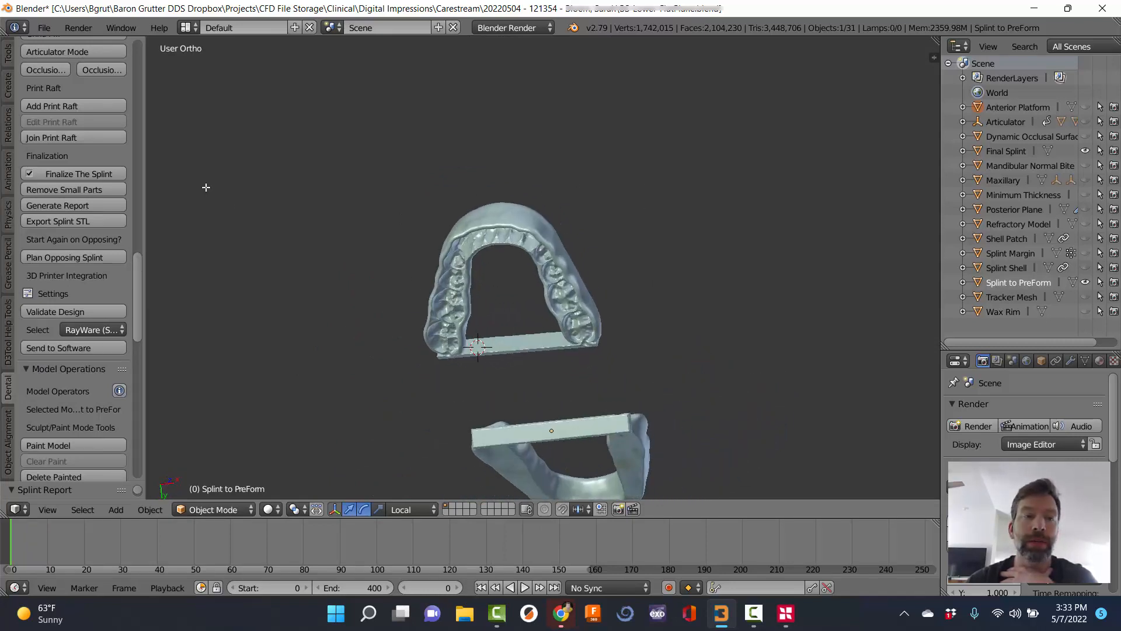
Save the splint project file via Save As and switch on Auto Background.
left_click_drag(135, 286, 160, 54)
left_click(77, 103)
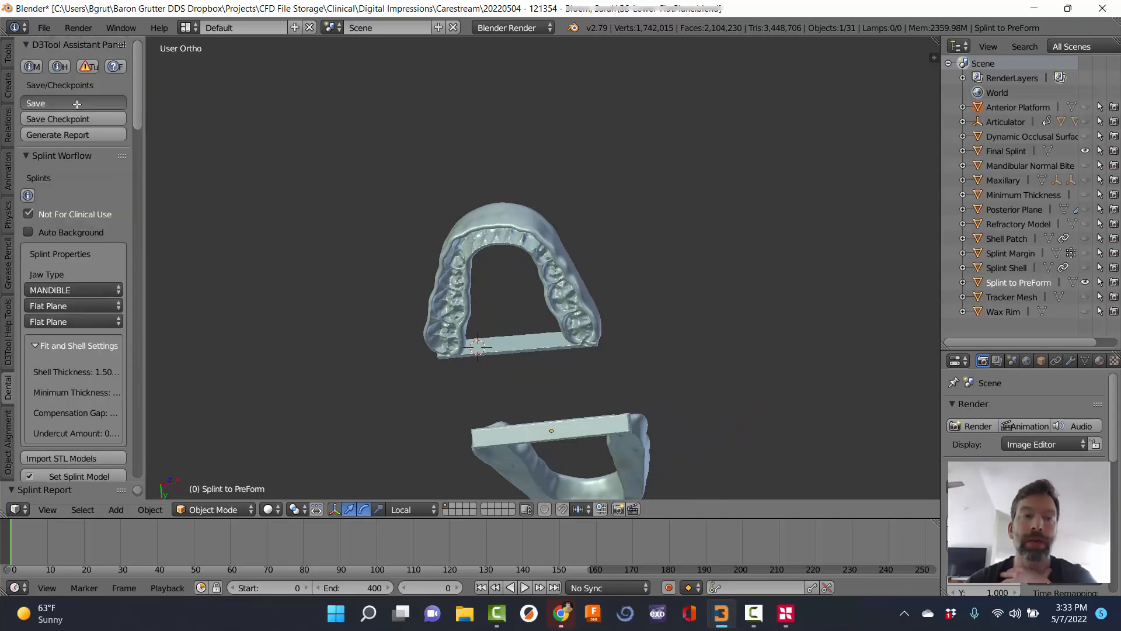
left_click(1077, 65)
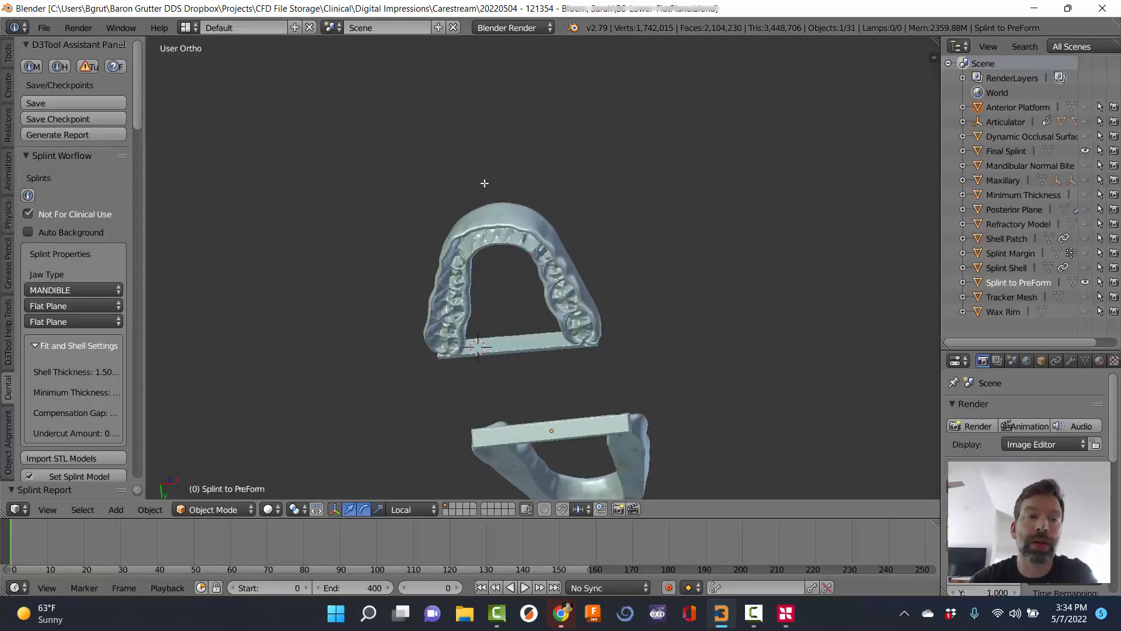
scroll(484, 183, "up", 1)
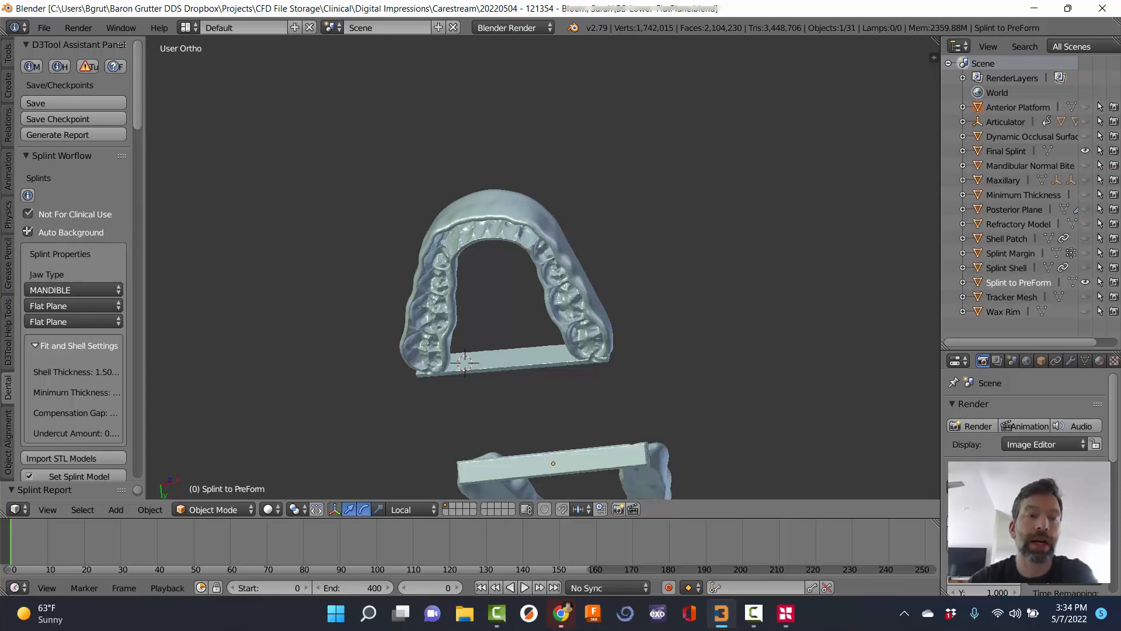
left_click(28, 232)
left_click_drag(140, 97, 123, 223)
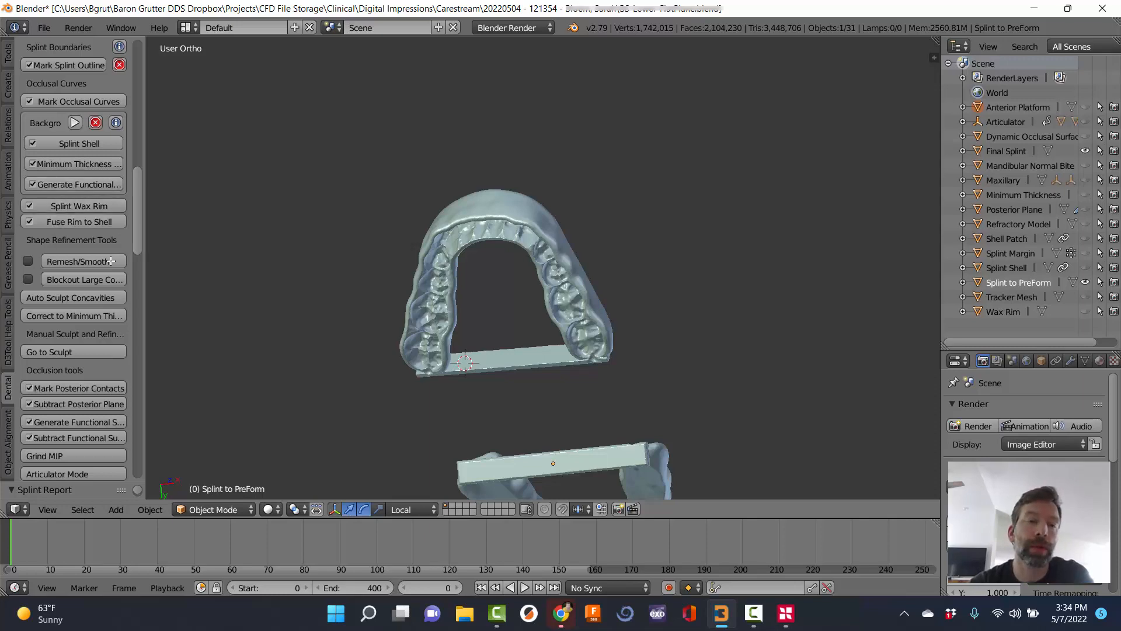
scroll(119, 133, "up", 15)
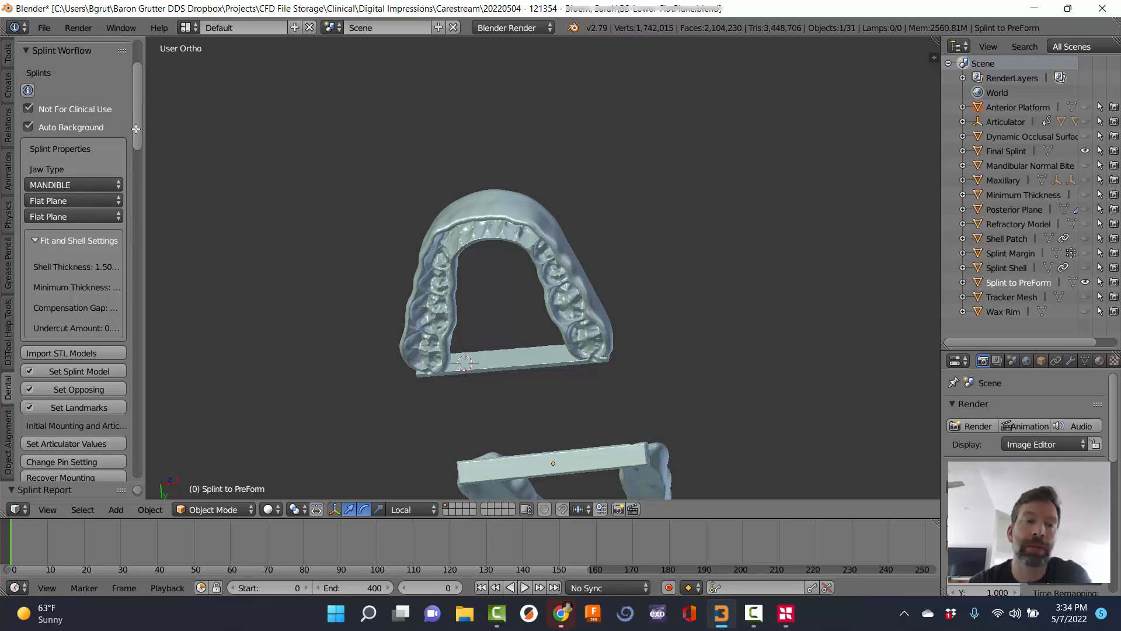
left_click_drag(138, 129, 156, 264)
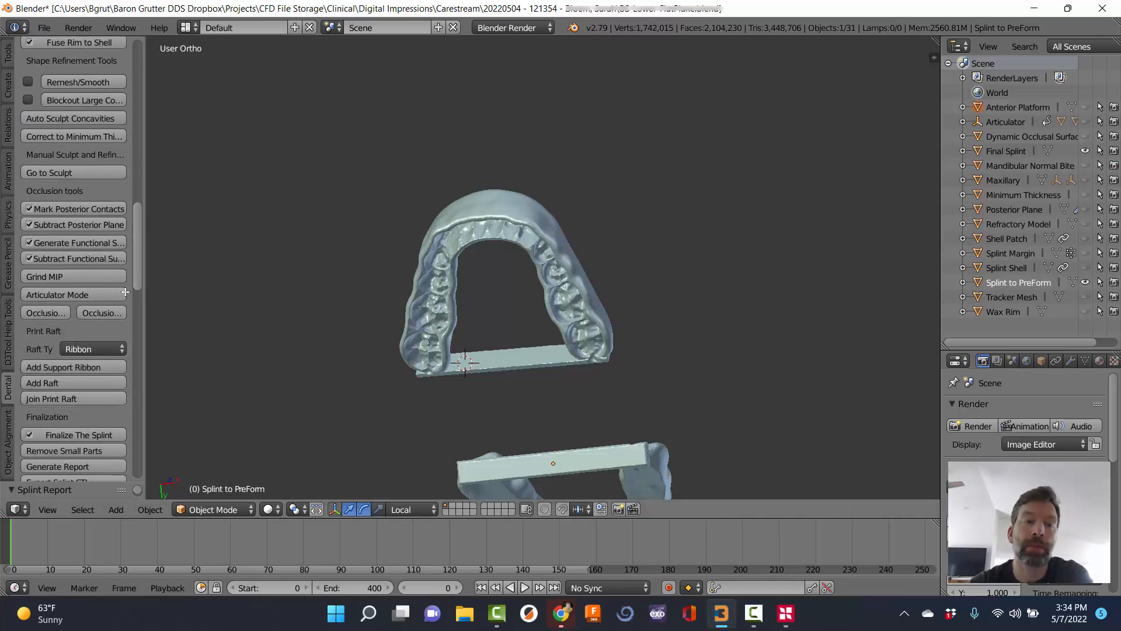
left_click_drag(138, 250, 145, 275)
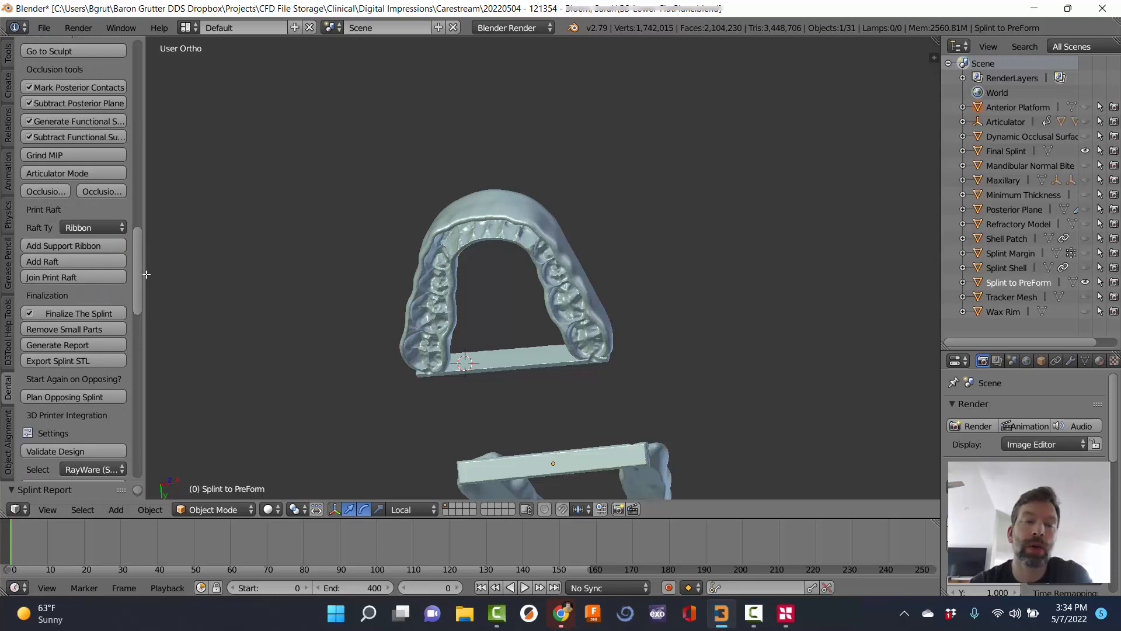
left_click(116, 227)
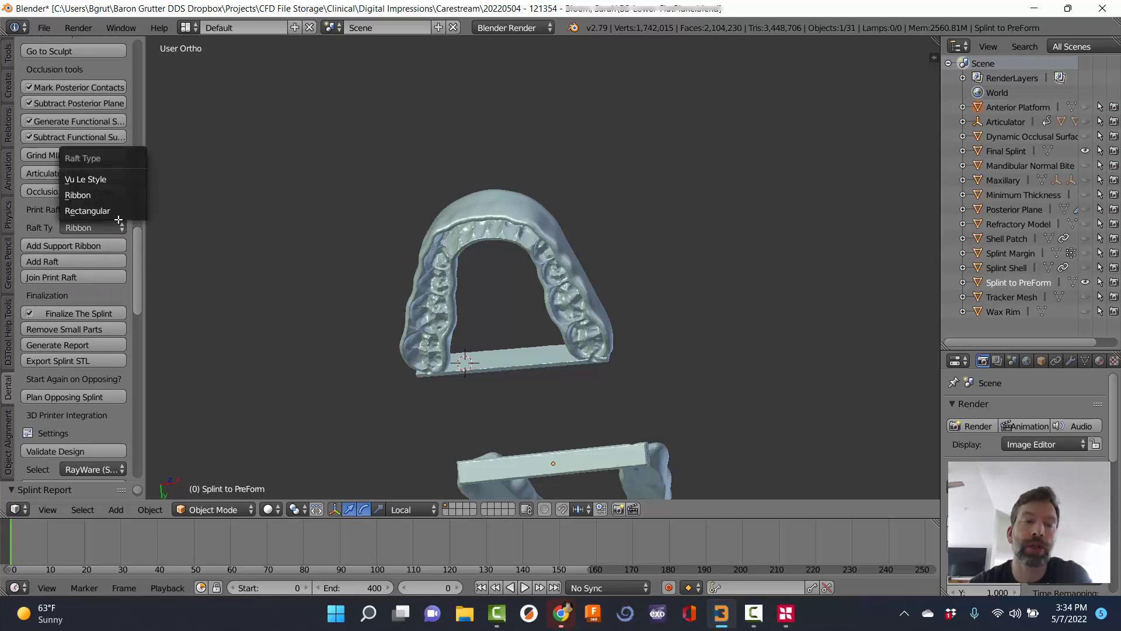
left_click(92, 196)
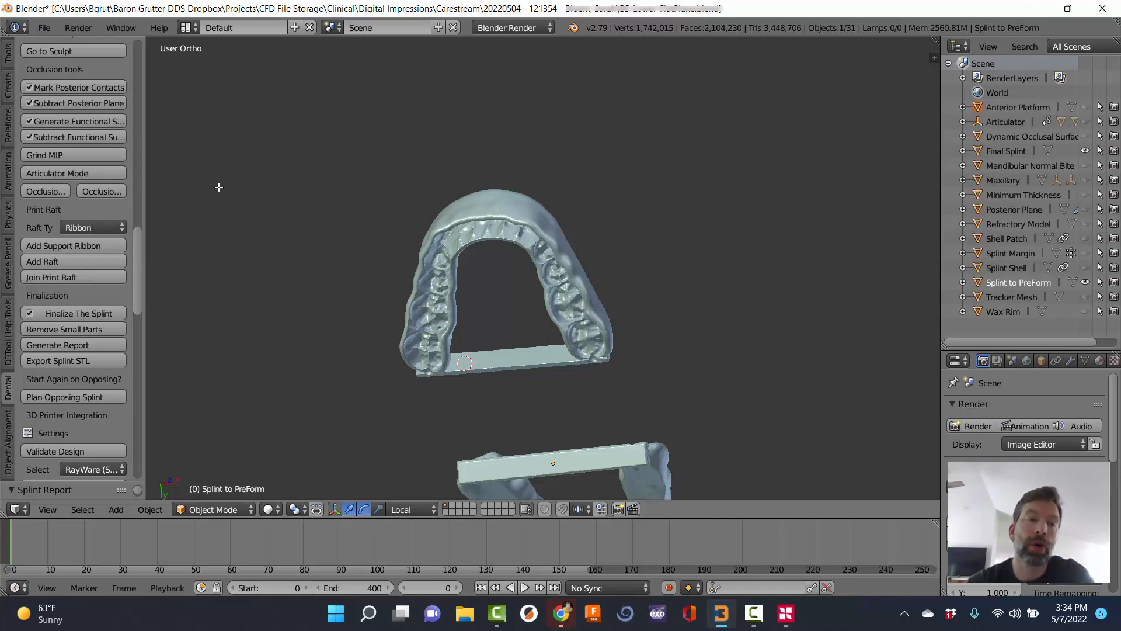
left_click(97, 226)
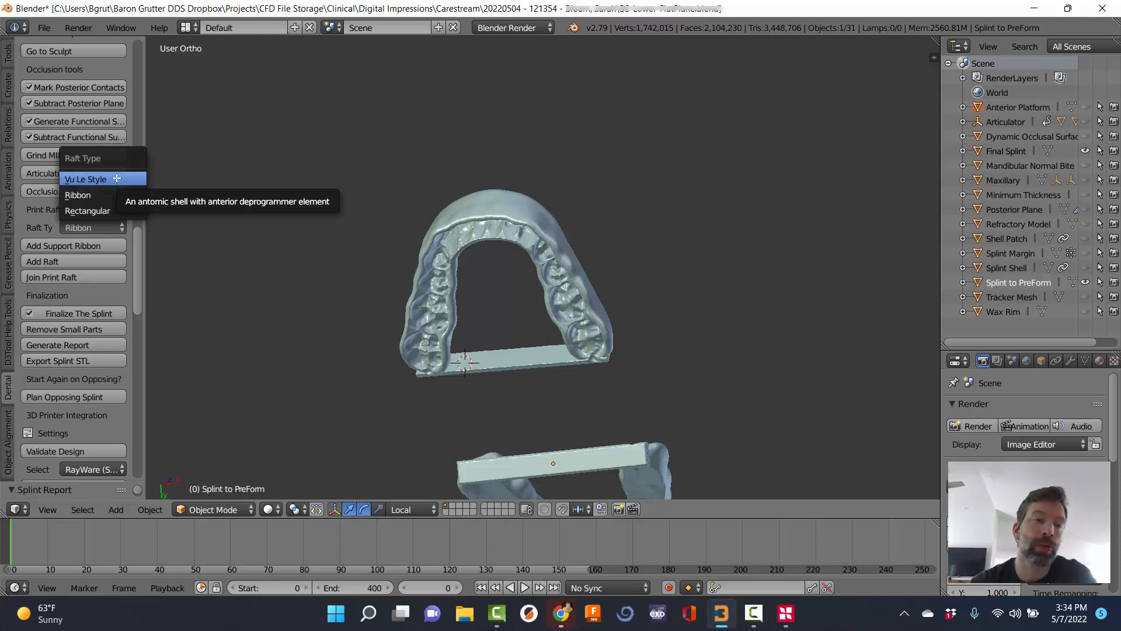
left_click(103, 227)
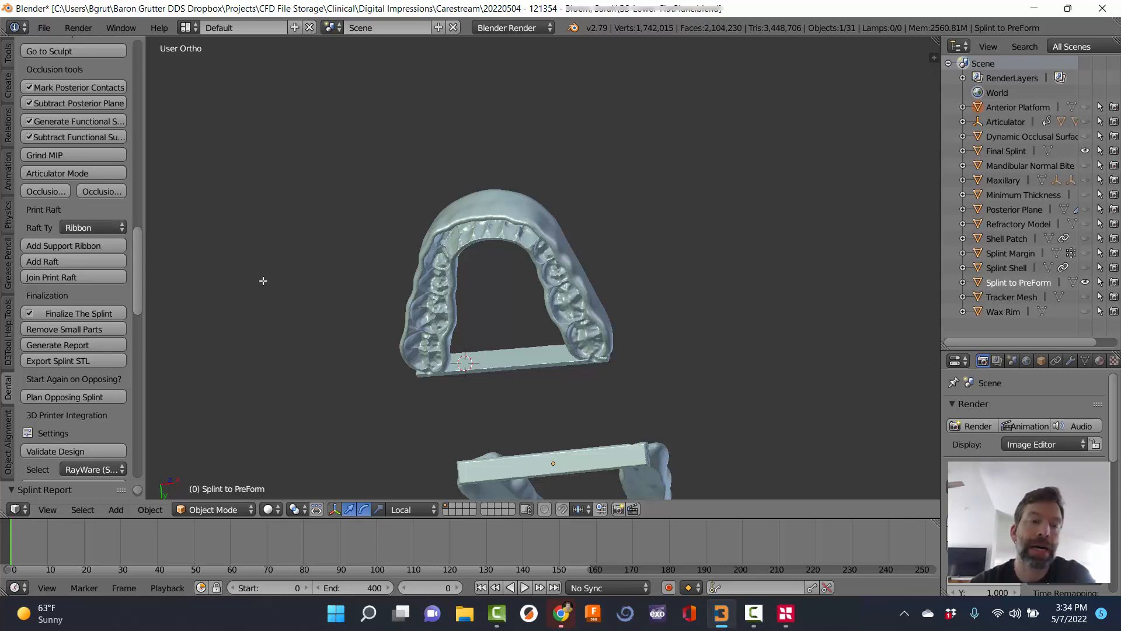
scroll(444, 251, "down", 2)
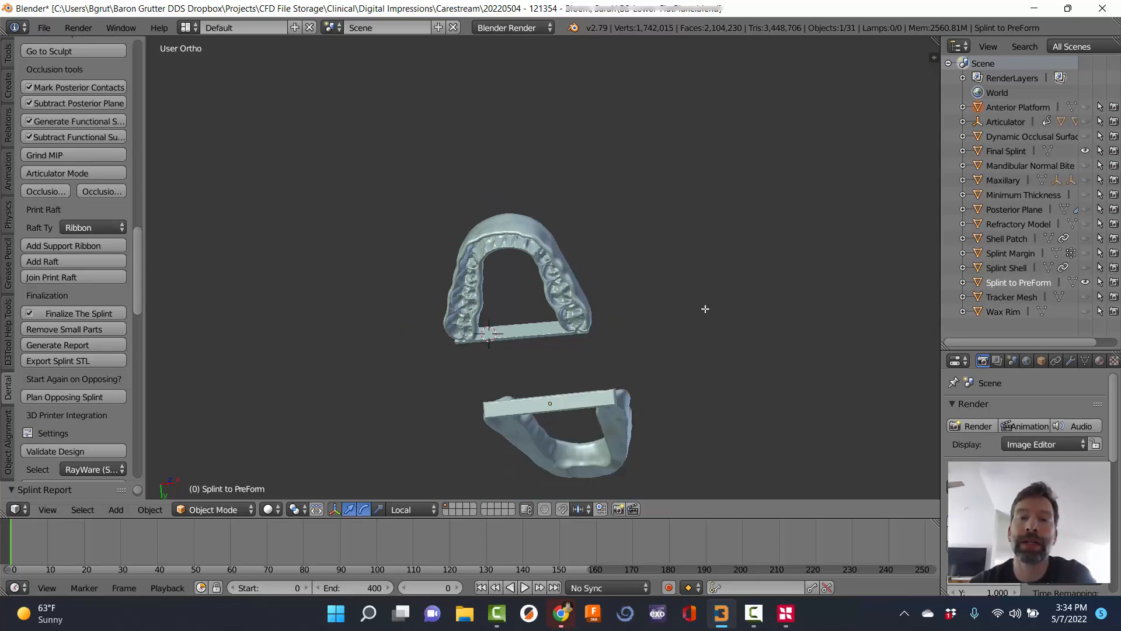
middle_click_drag(705, 308, 585, 258)
scroll(585, 258, "up", 2)
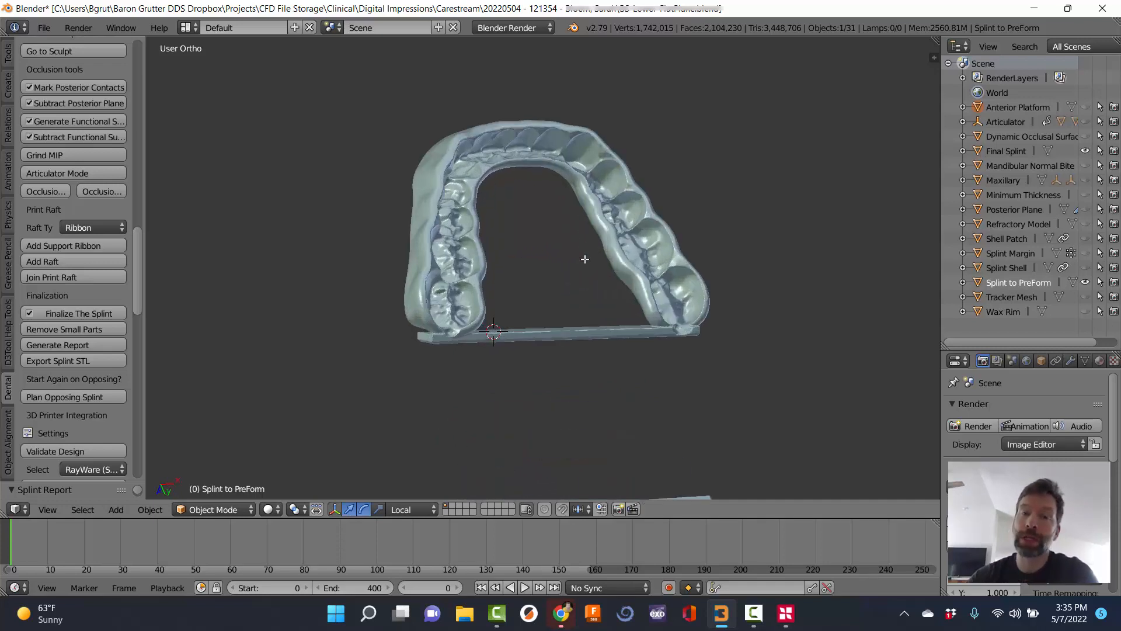